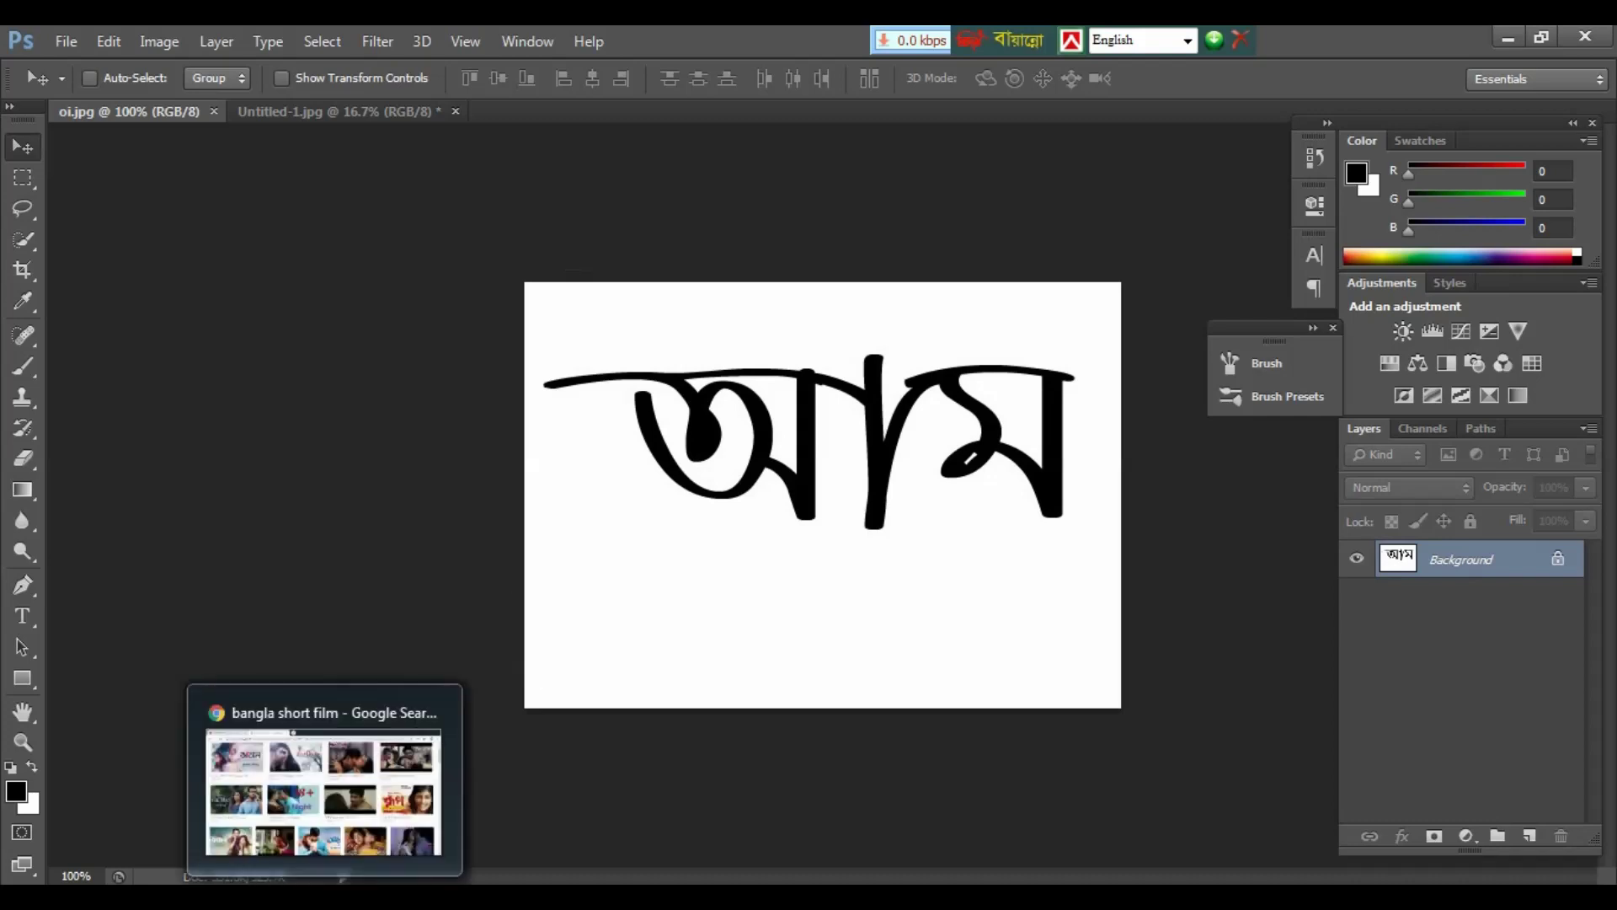
# Step: Preview the ARAAL and Bokhate Bengali short-film posters in Google Images
pyautogui.click(324, 783)
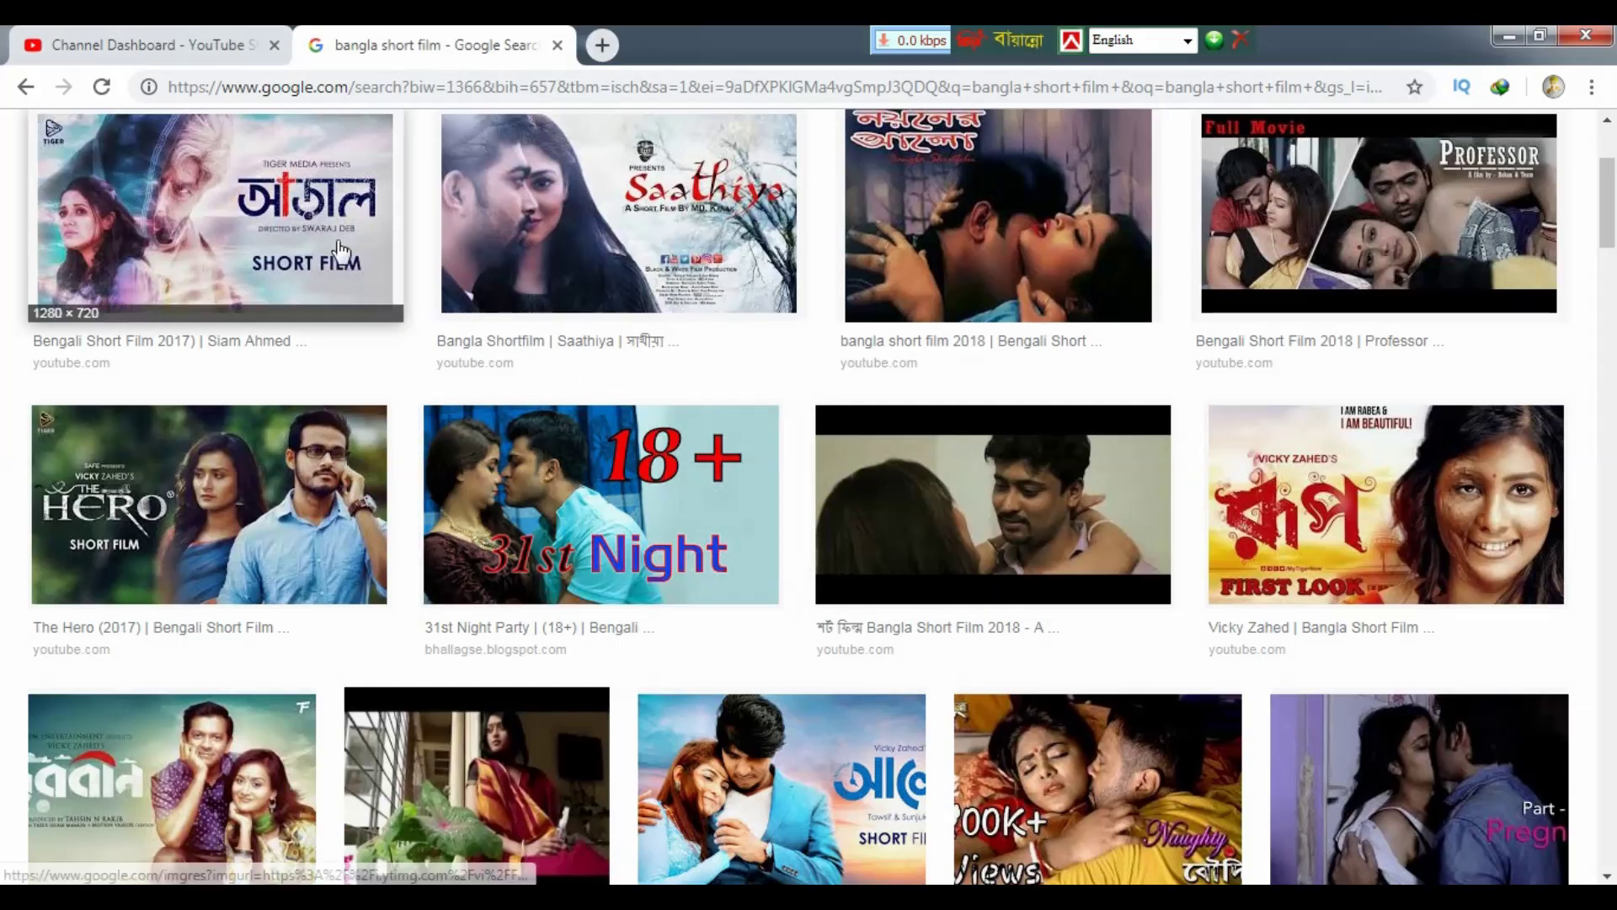
pyautogui.click(288, 205)
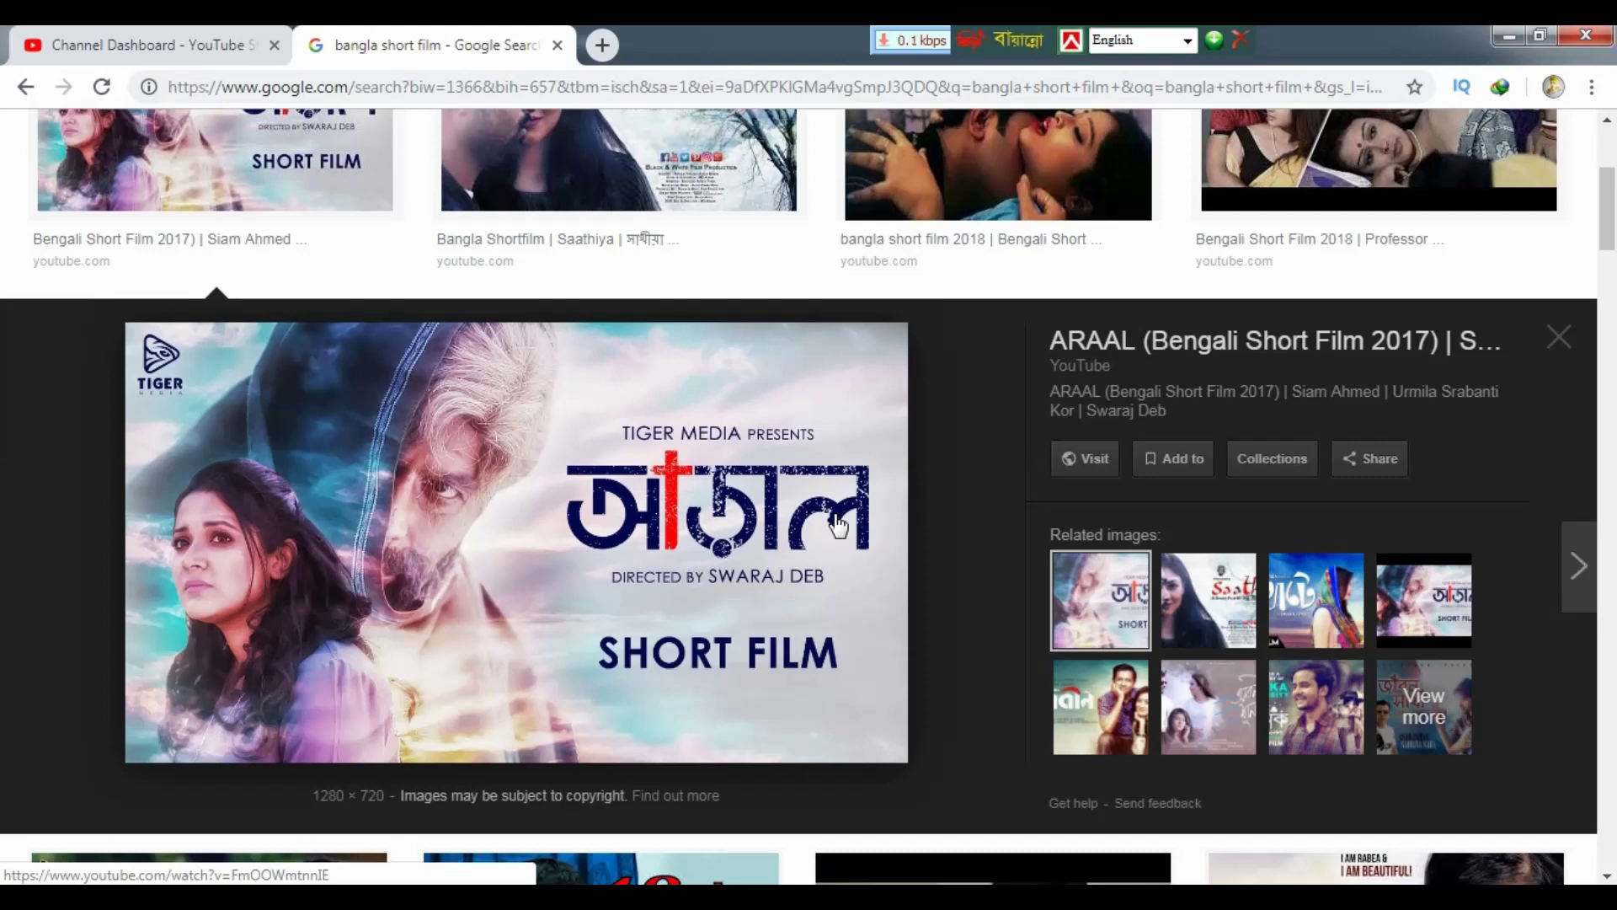
pyautogui.click(1319, 606)
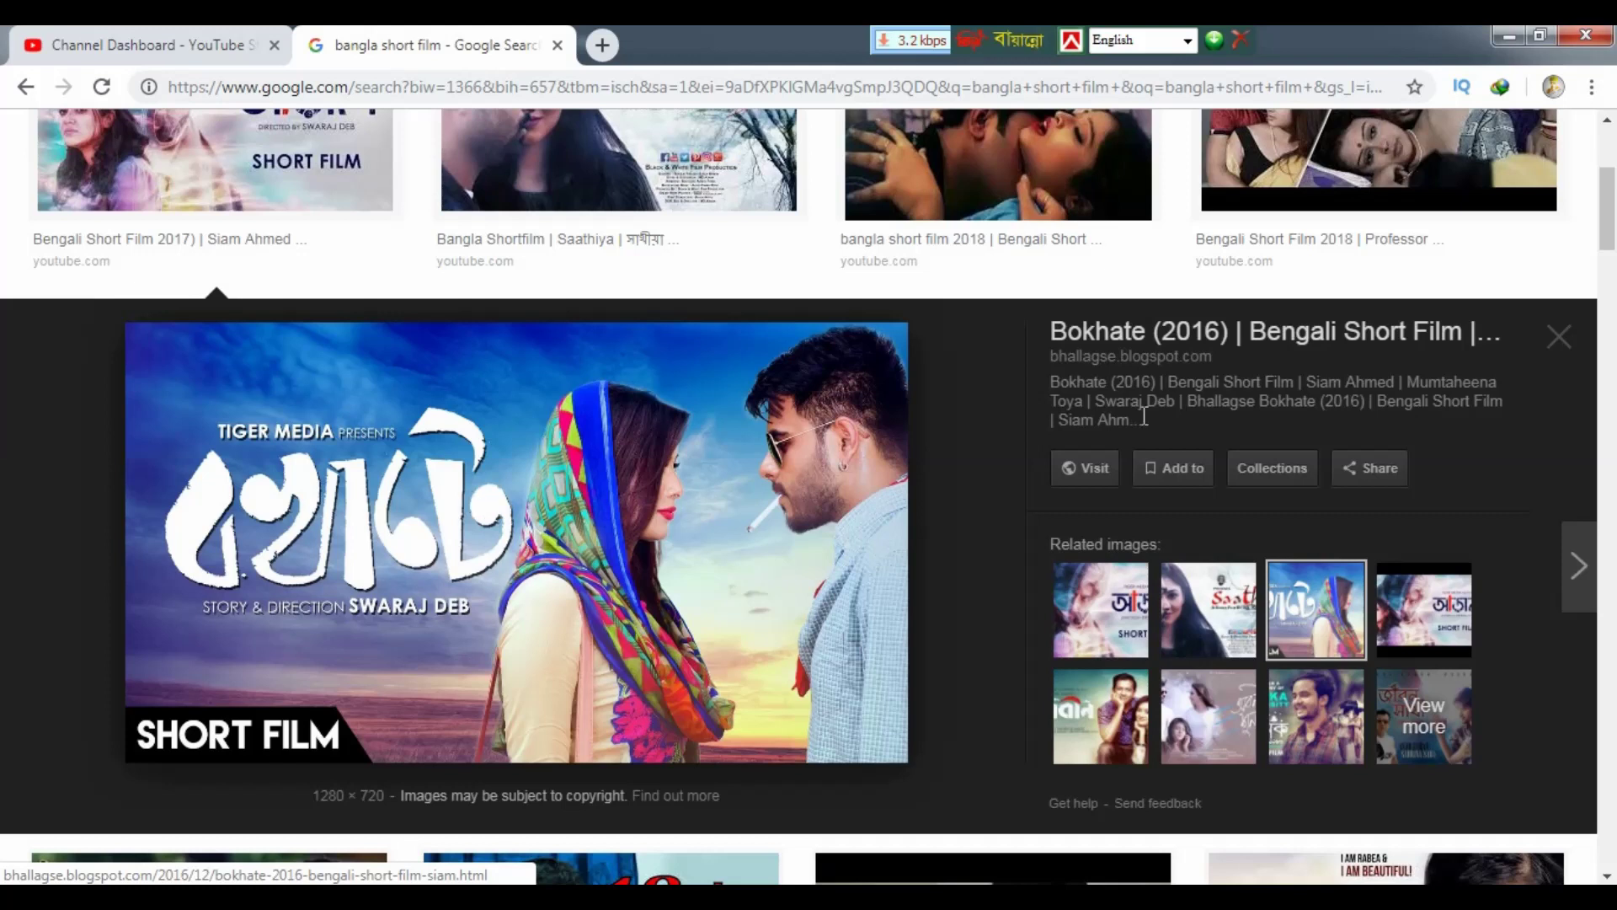
pyautogui.moveTo(1609, 240); pyautogui.dragTo(1612, 318)
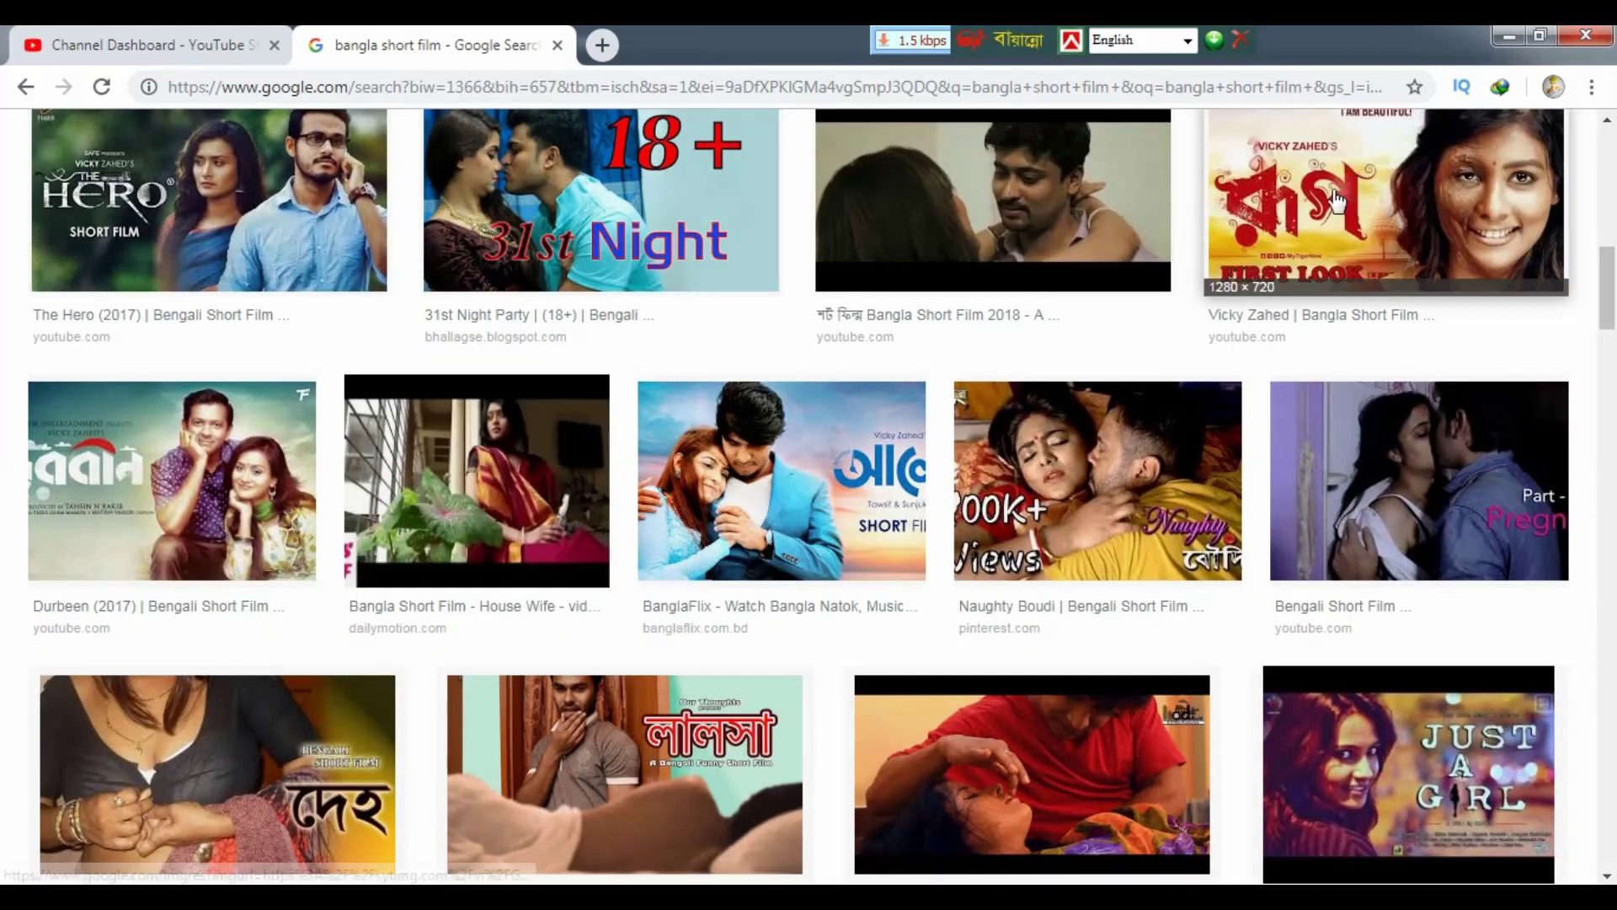
# Step: Preview the Roop, Obishash and red-titled posters, then return to Photoshop
pyautogui.click(1337, 198)
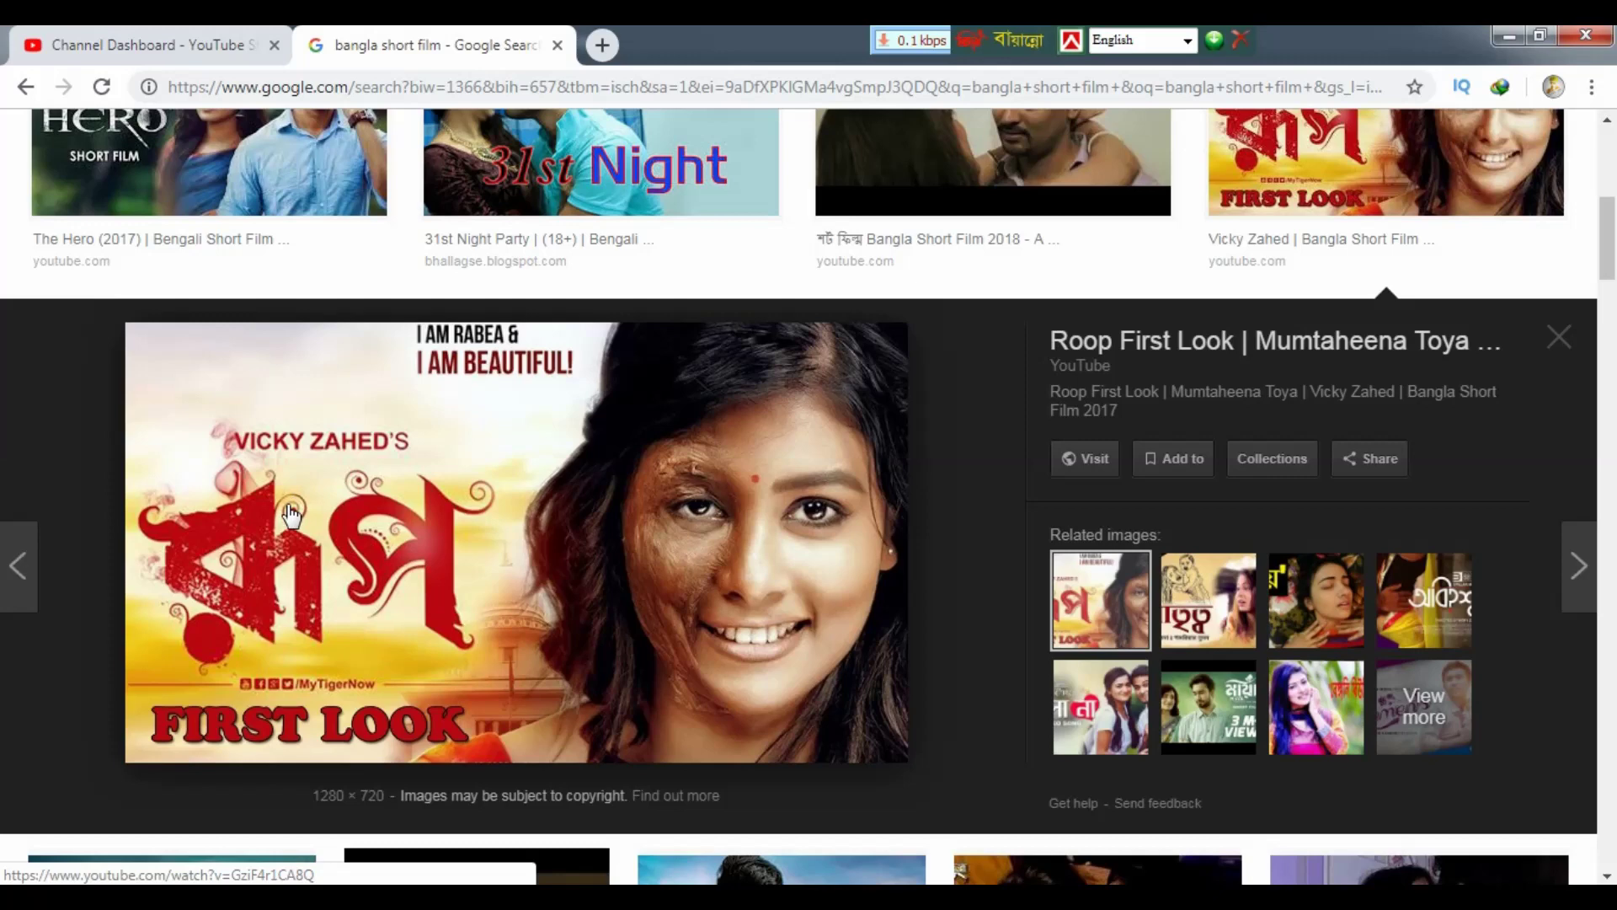
pyautogui.click(1418, 616)
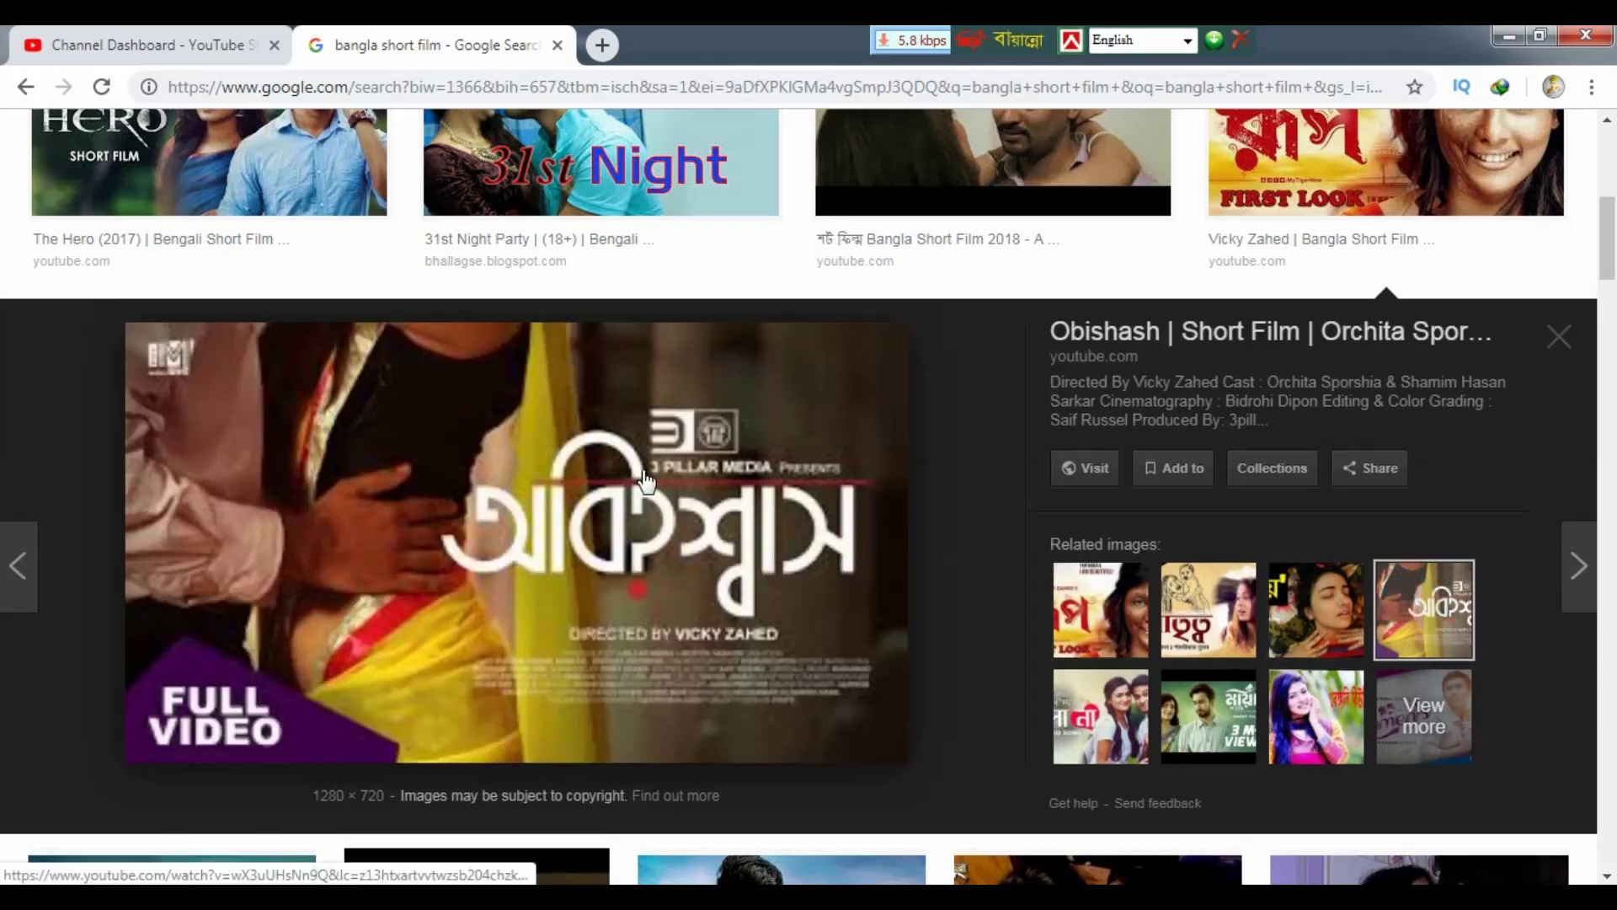
pyautogui.click(1196, 647)
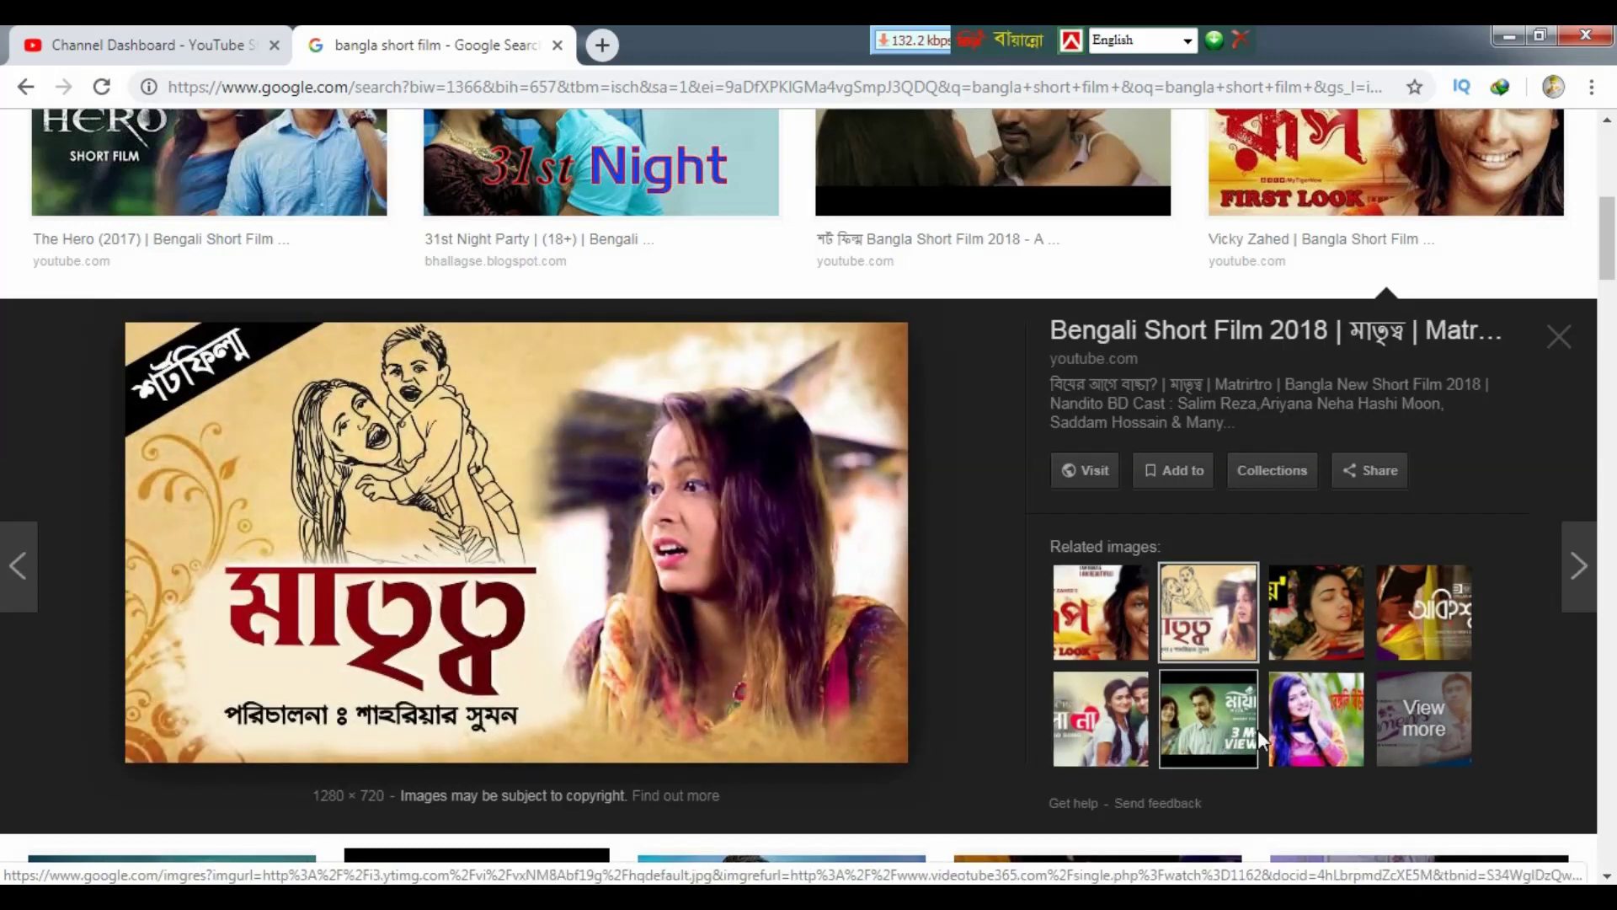
pyautogui.click(1102, 627)
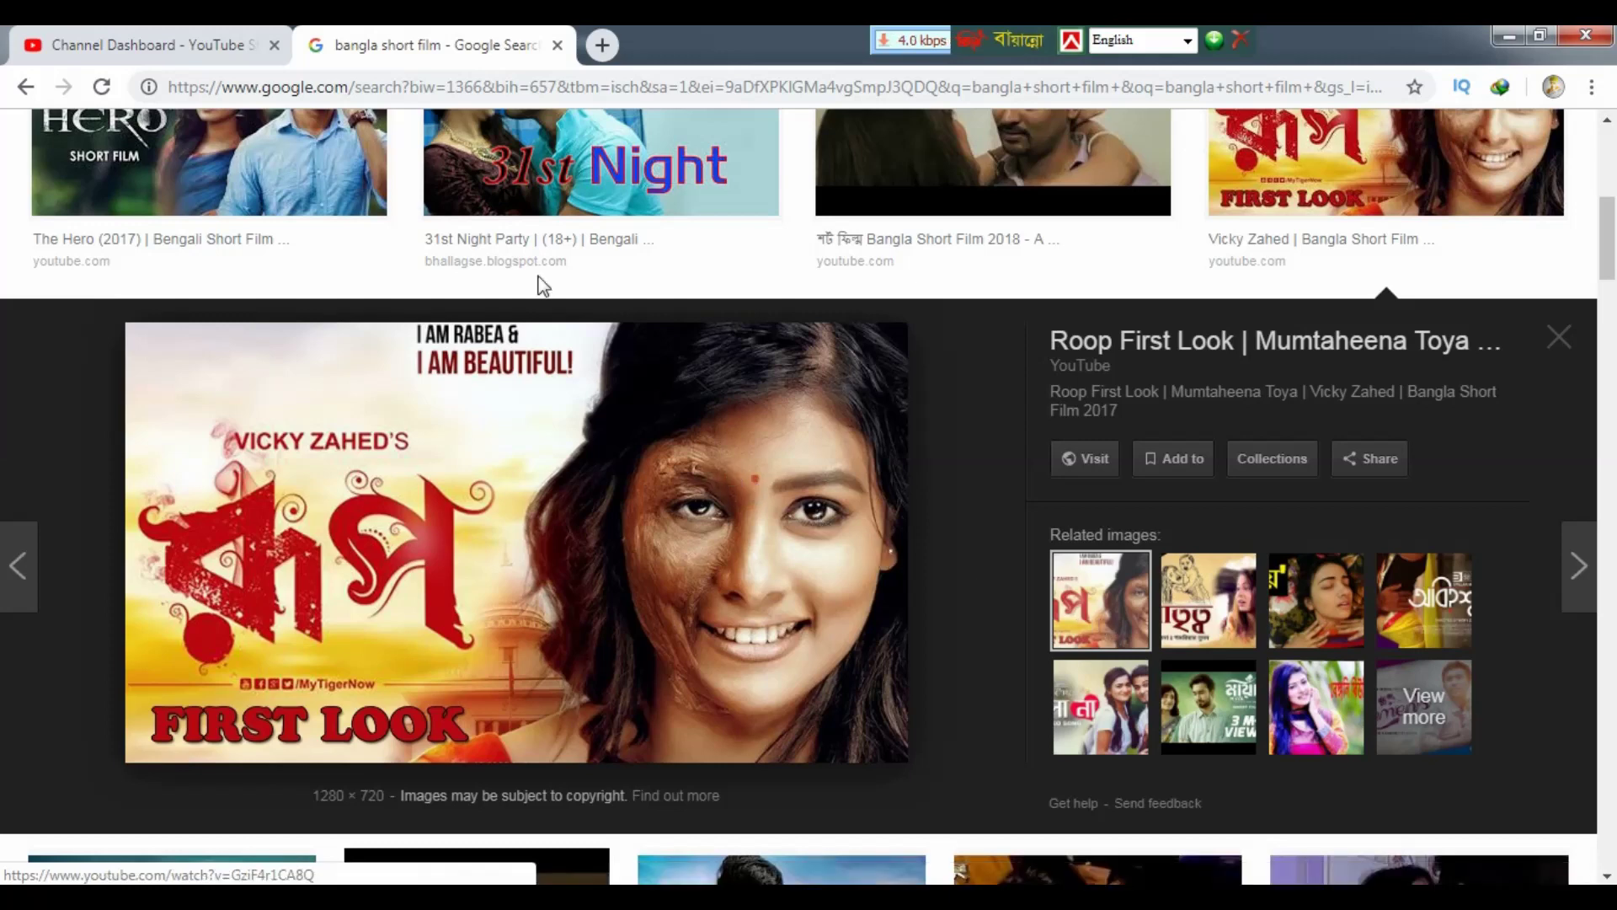
pyautogui.hotkey('alt', 'Tab')
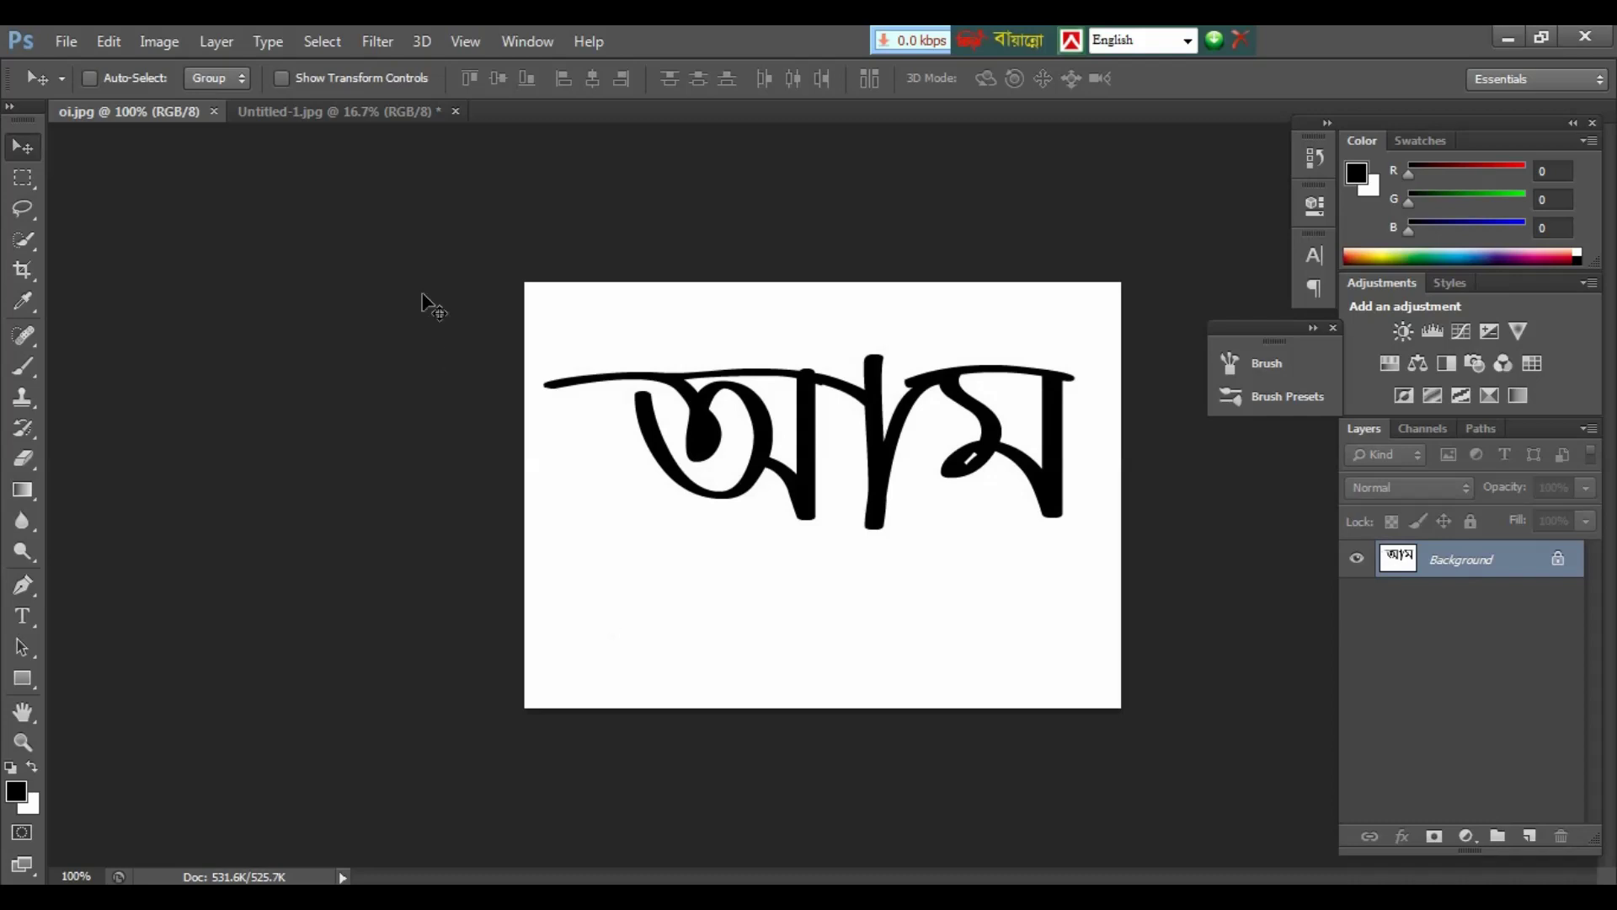
pyautogui.click(272, 109)
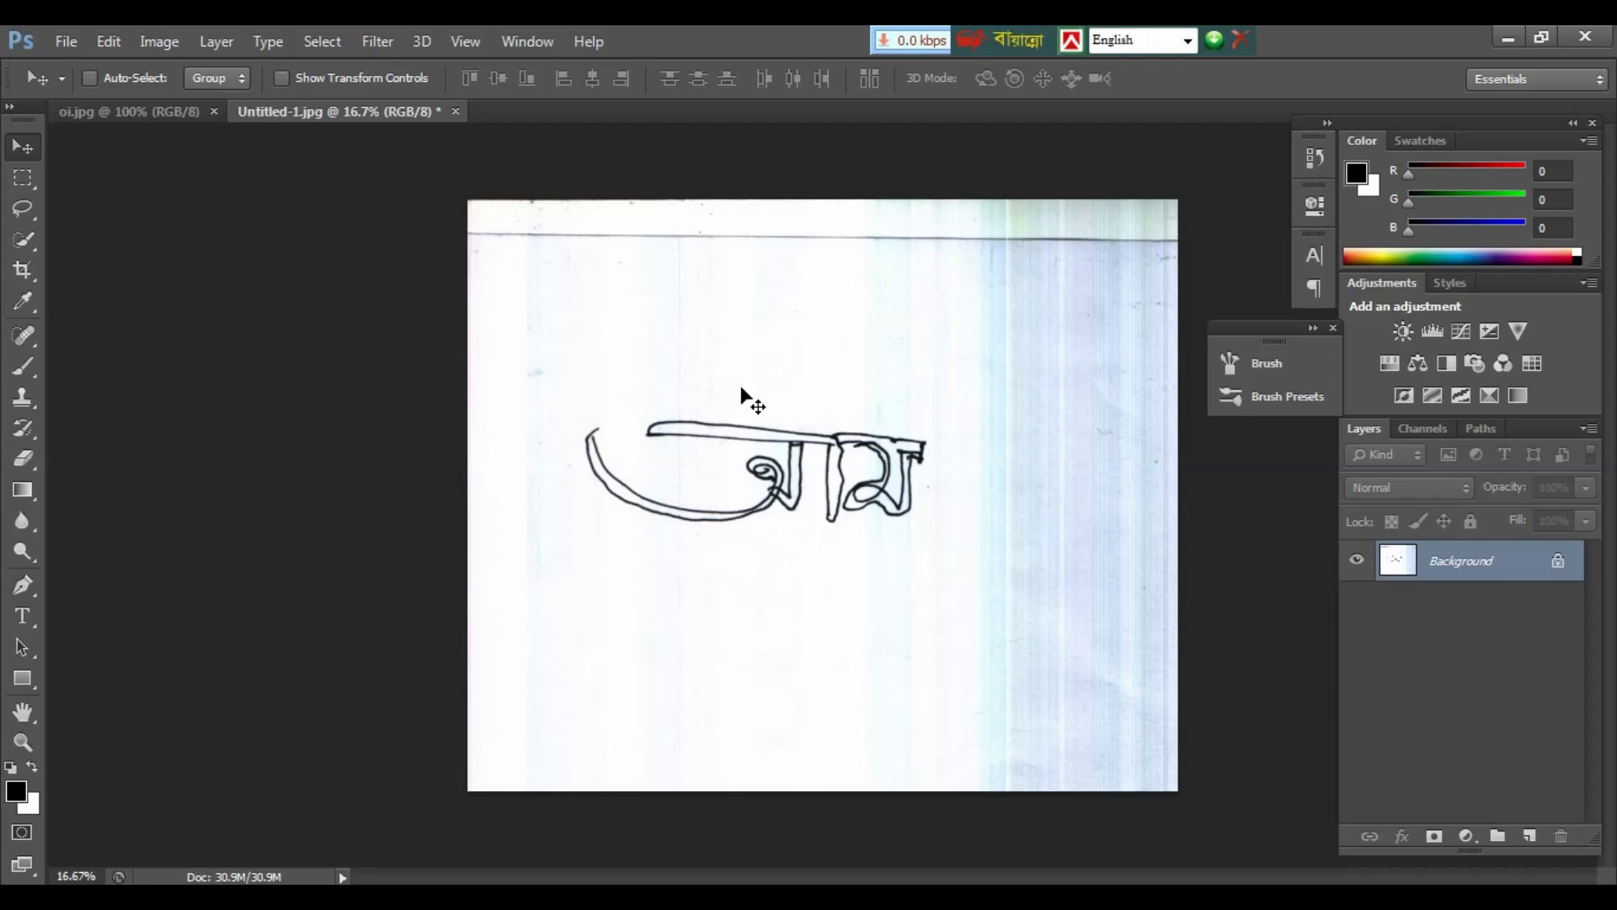
pyautogui.click(174, 114)
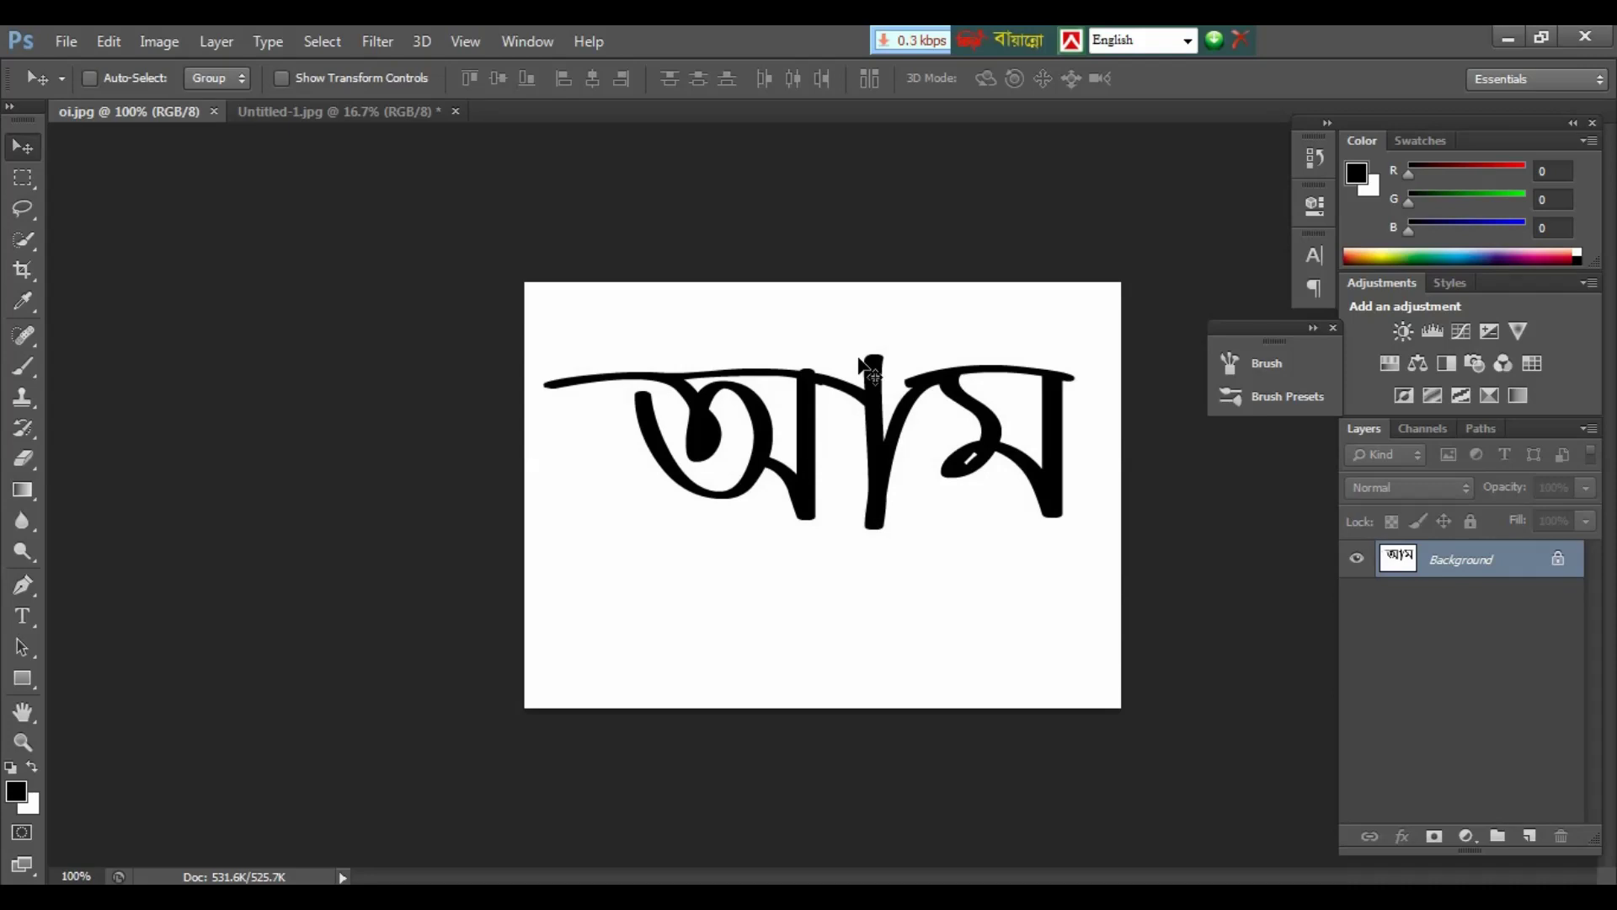
# Step: Zoom the আম lettering to 200% and pan across it
pyautogui.hotkey('ctrl', '+')
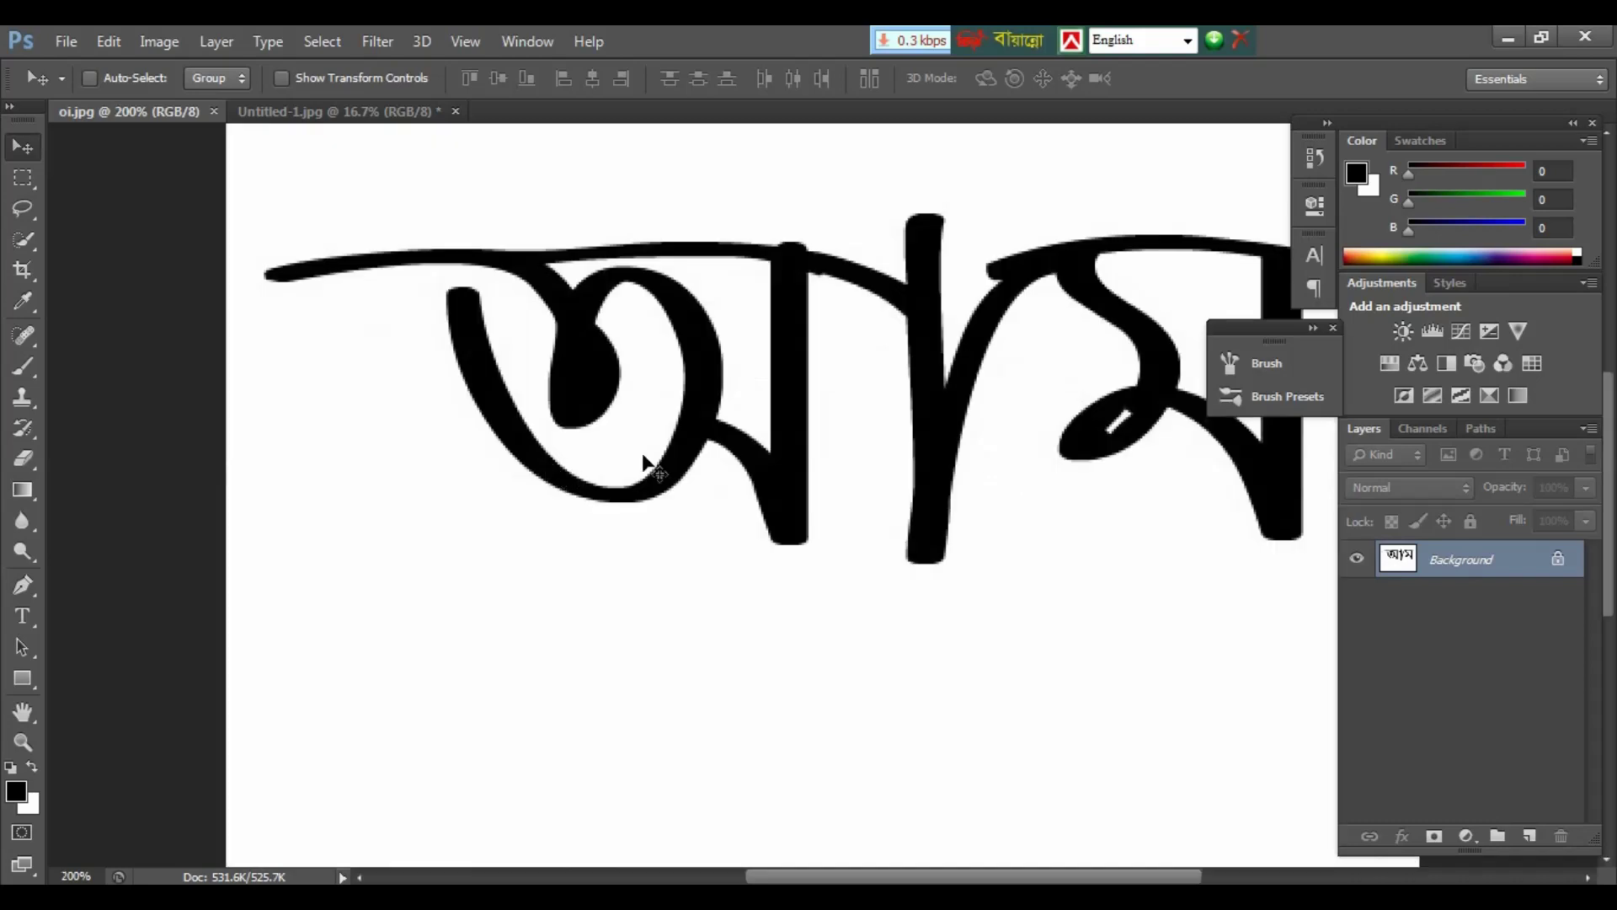
pyautogui.moveTo(649, 462)
pyautogui.mouseDown()
pyautogui.moveTo(433, 520)
pyautogui.moveTo(476, 521)
pyautogui.mouseUp()
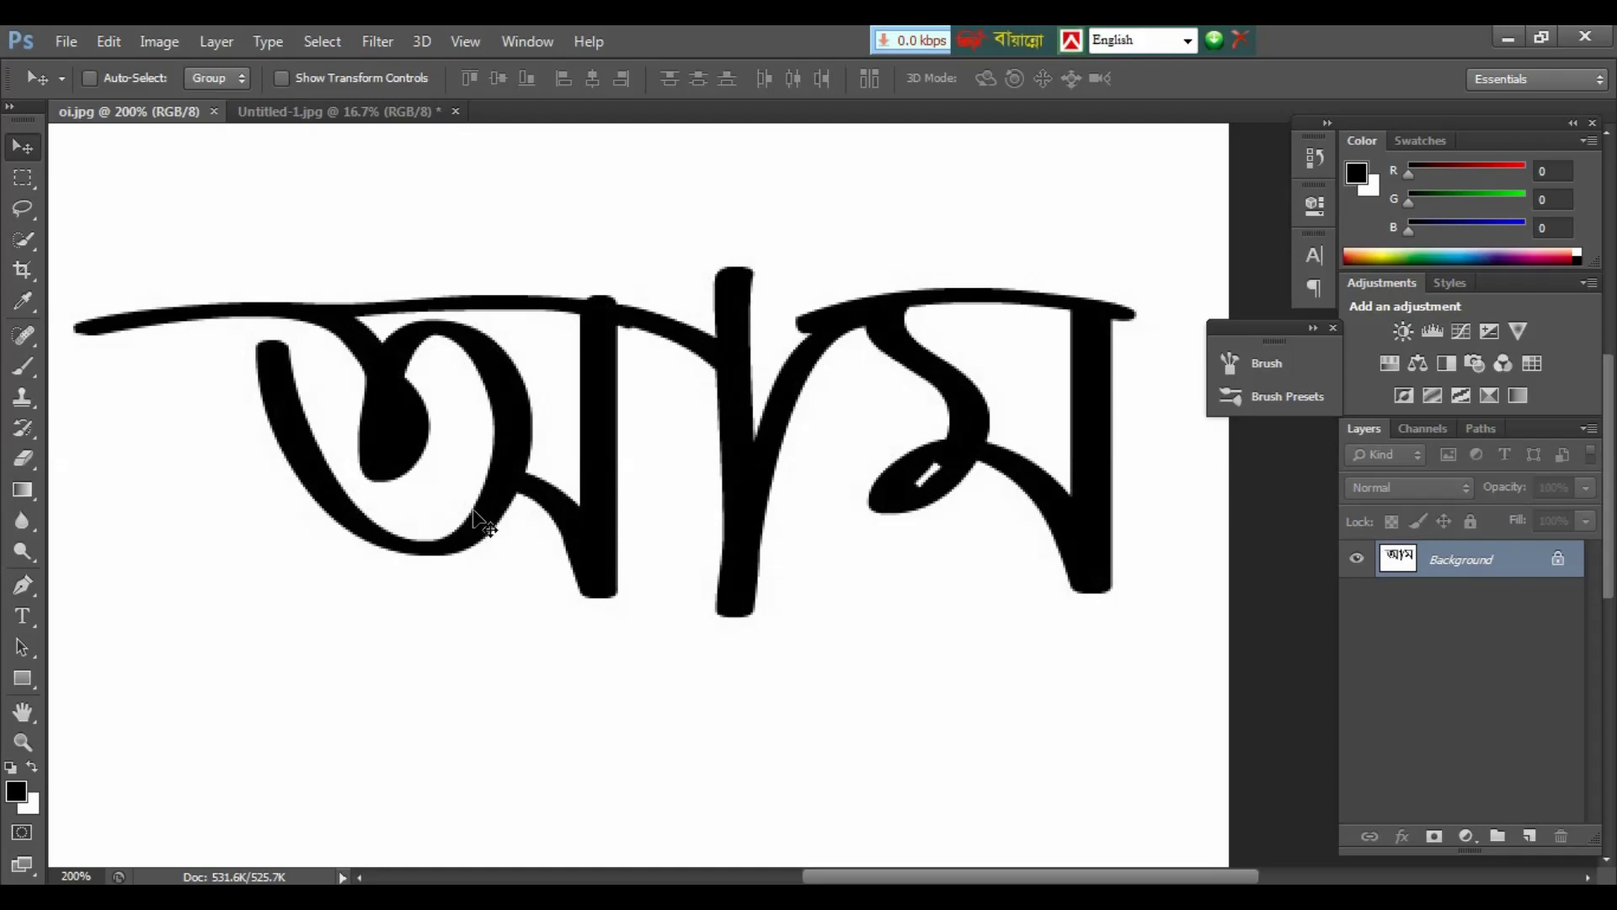
pyautogui.scroll(-2, 430, 451)
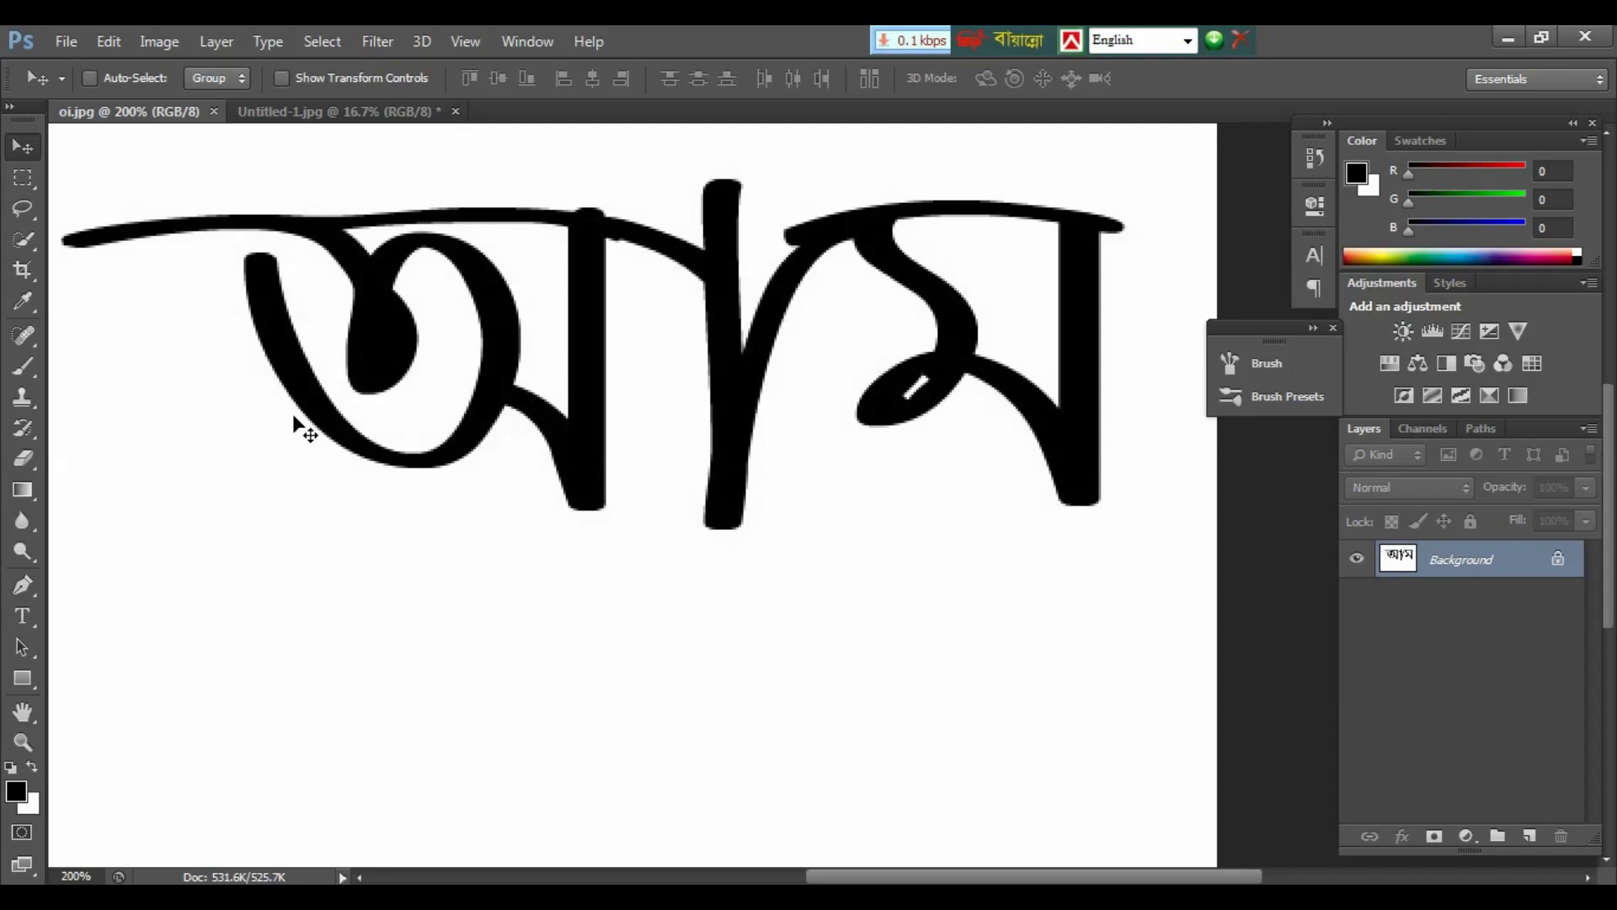
pyautogui.scroll(-3, 303, 379)
pyautogui.hscroll(-1, 303, 379)
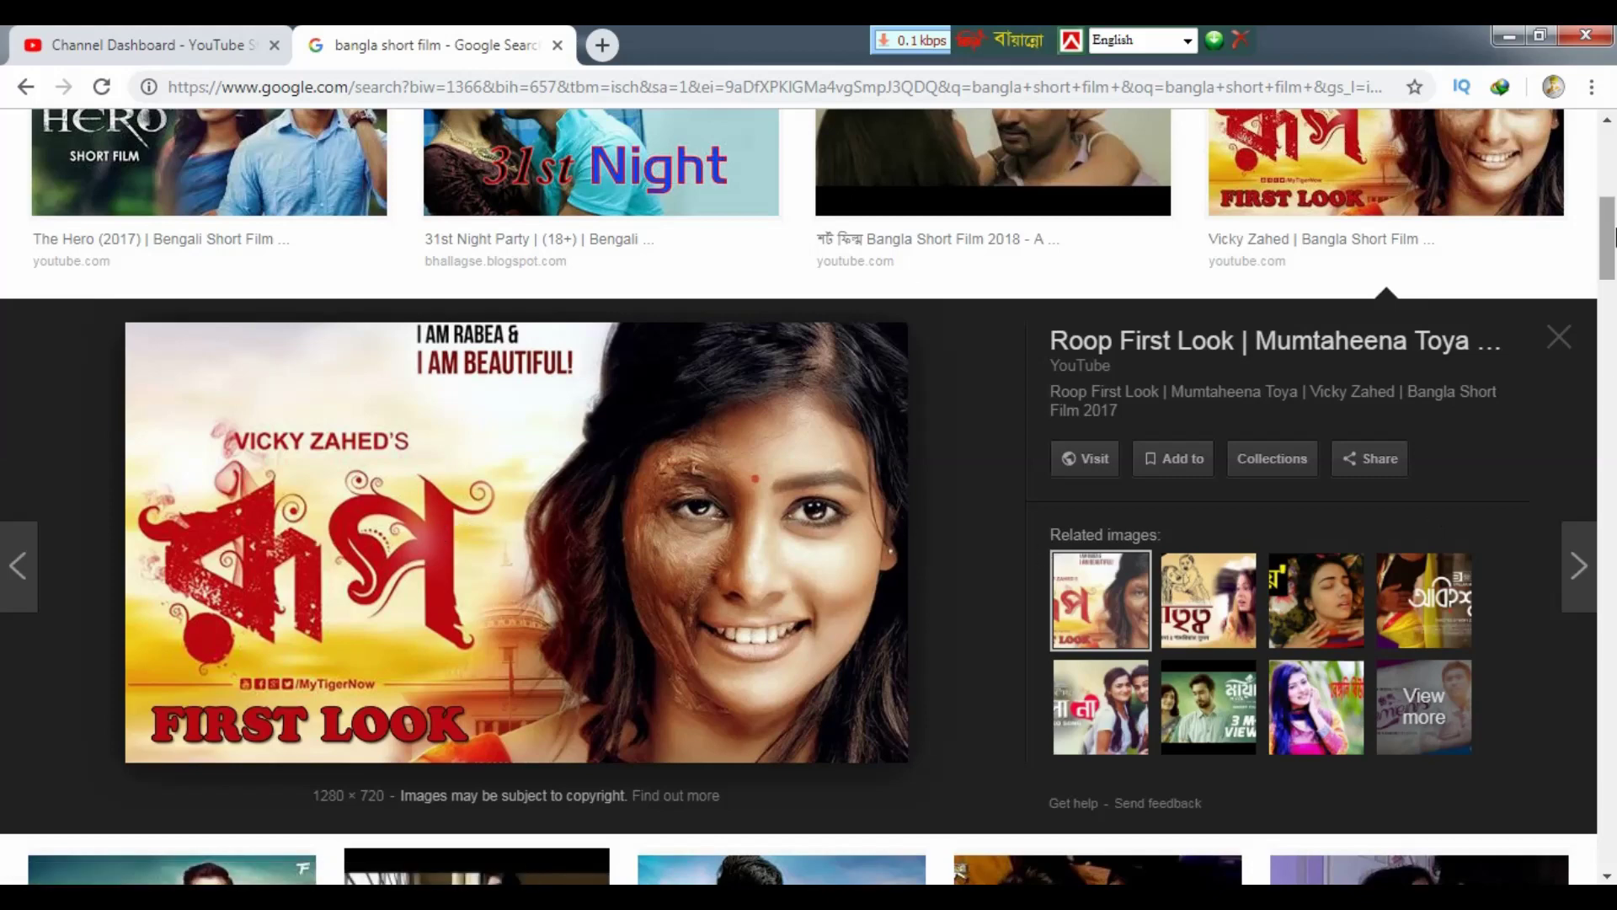
# Step: Search Google Images for ক্যালিগ্রাফি ডিজাইন
pyautogui.moveTo(1609, 231)
pyautogui.mouseDown()
pyautogui.moveTo(1609, 92)
pyautogui.moveTo(1609, 217)
pyautogui.moveTo(1609, 118)
pyautogui.mouseUp()
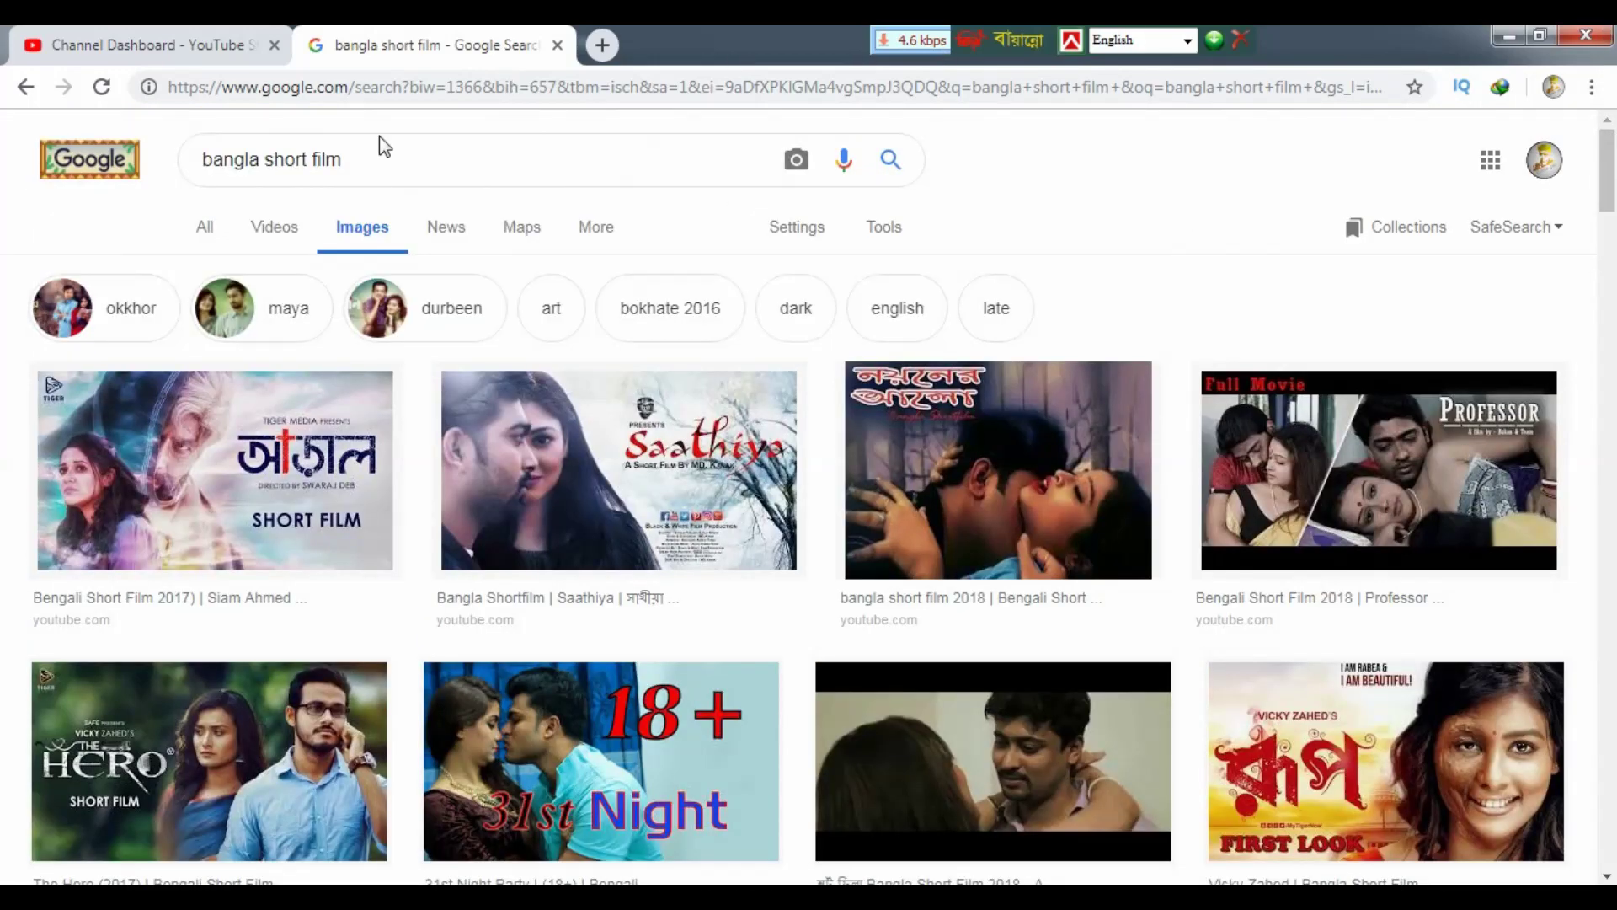
pyautogui.moveTo(356, 158); pyautogui.dragTo(202, 180)
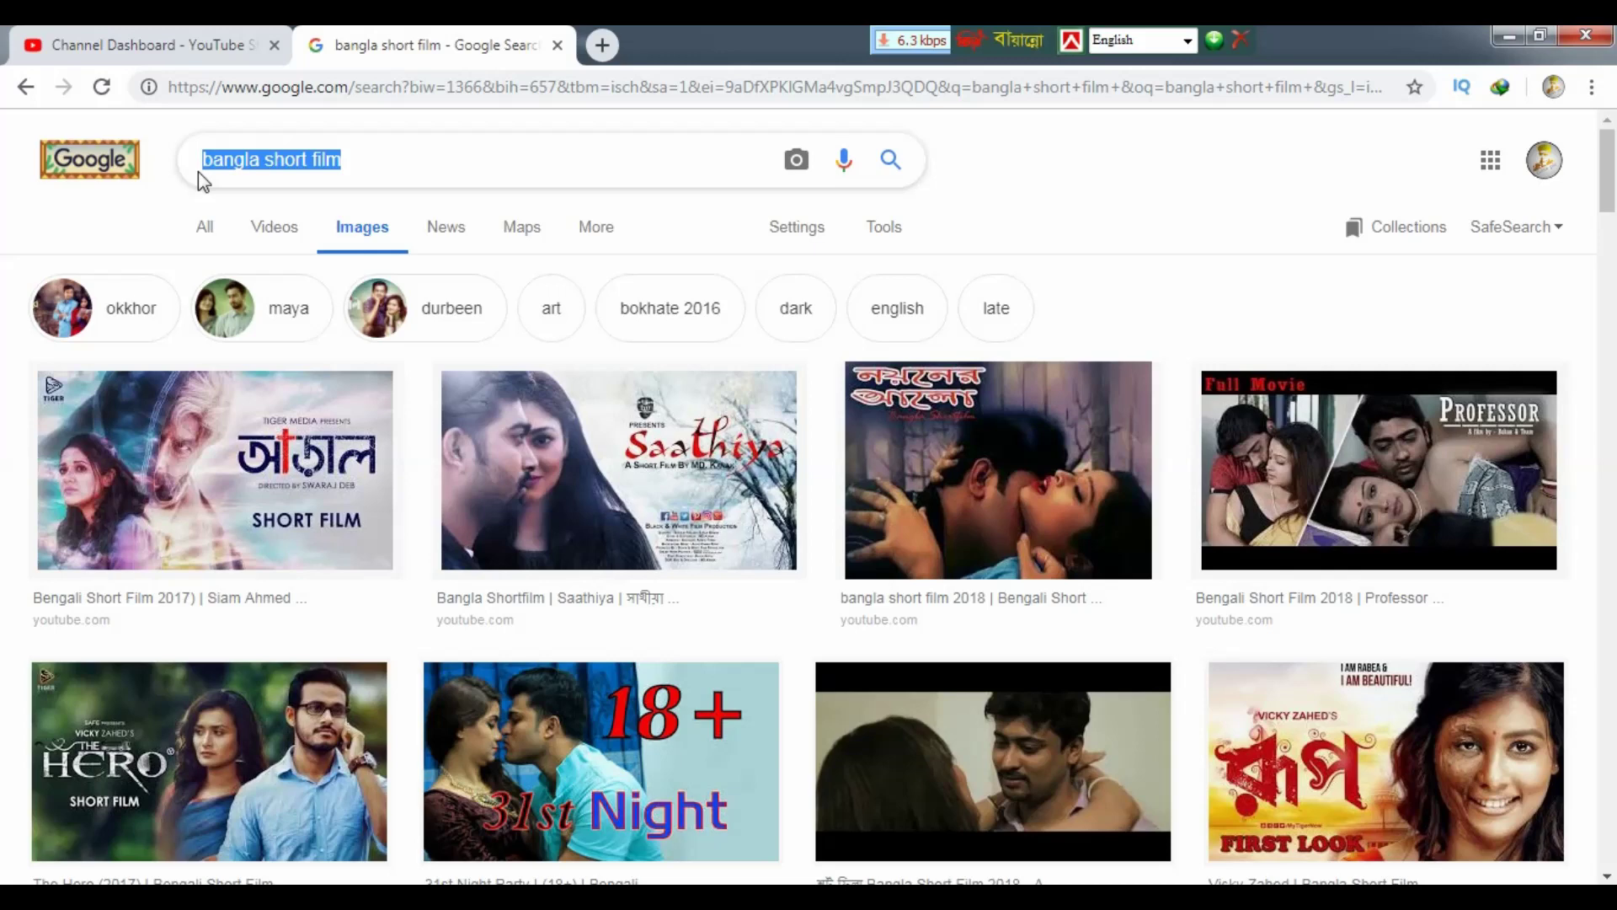
pyautogui.write('ক্যালি')
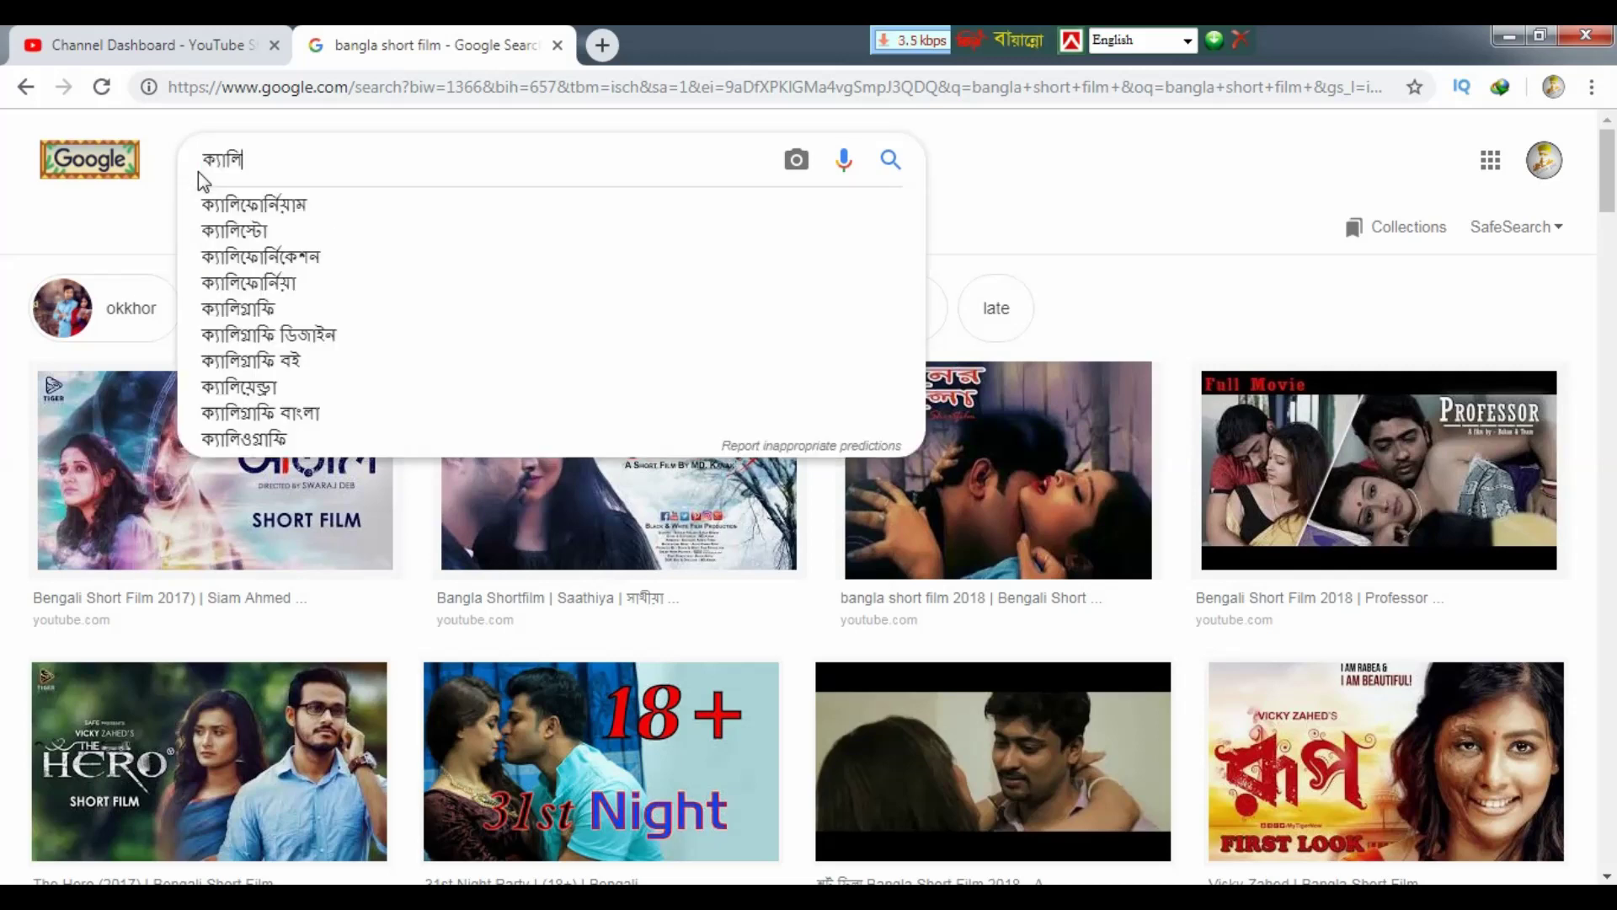
pyautogui.write('গ')
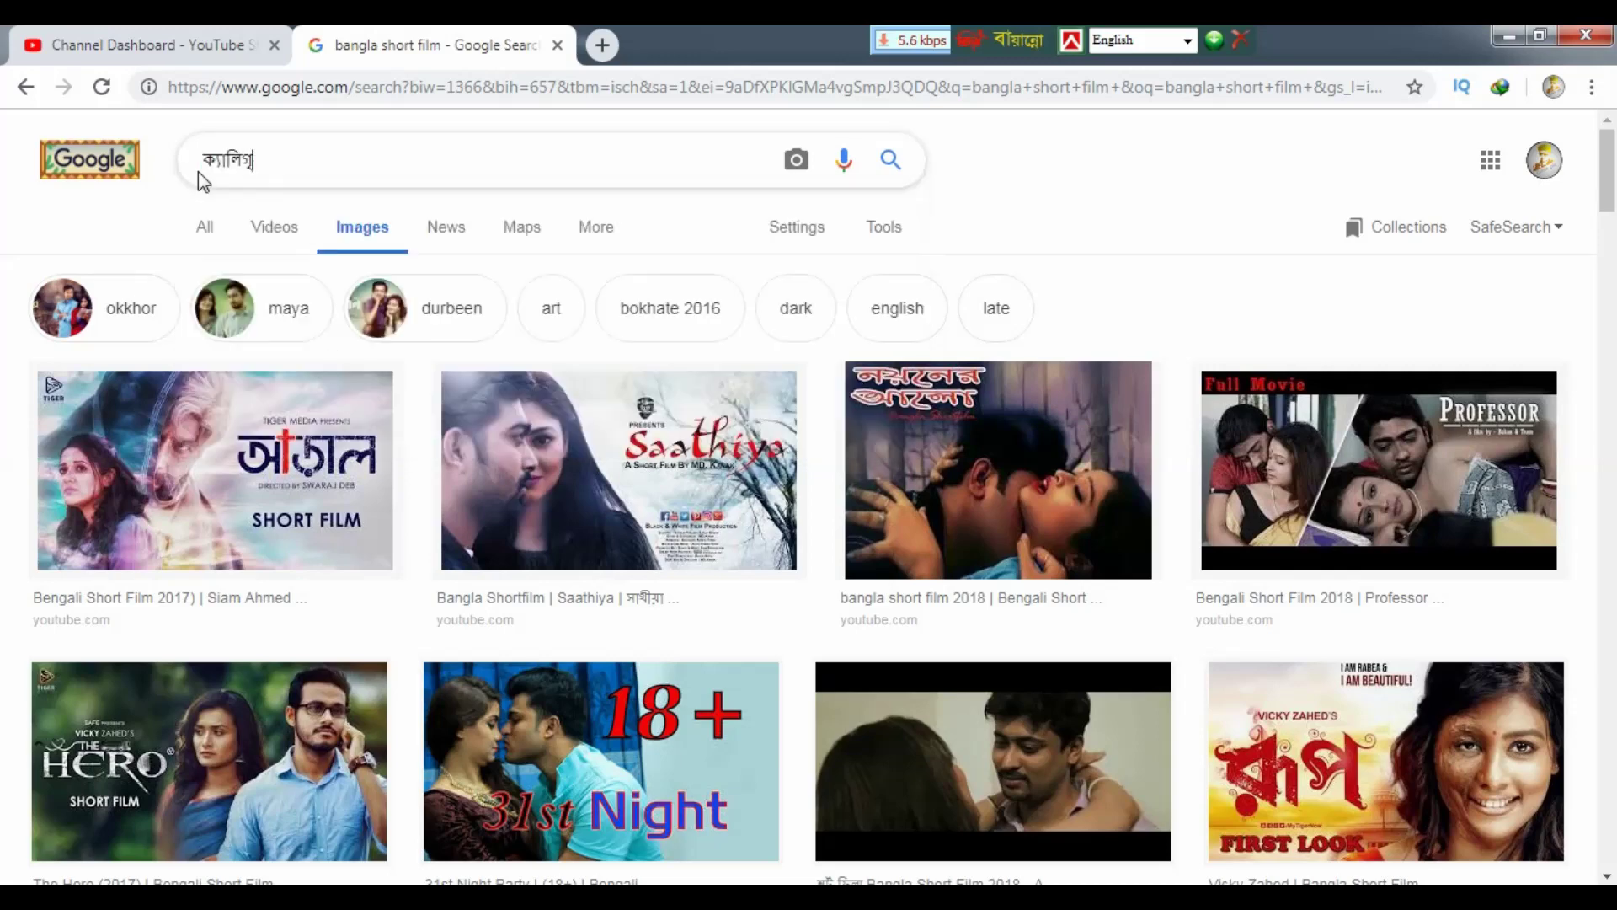
pyautogui.write('্রাফি')
pyautogui.click(396, 230)
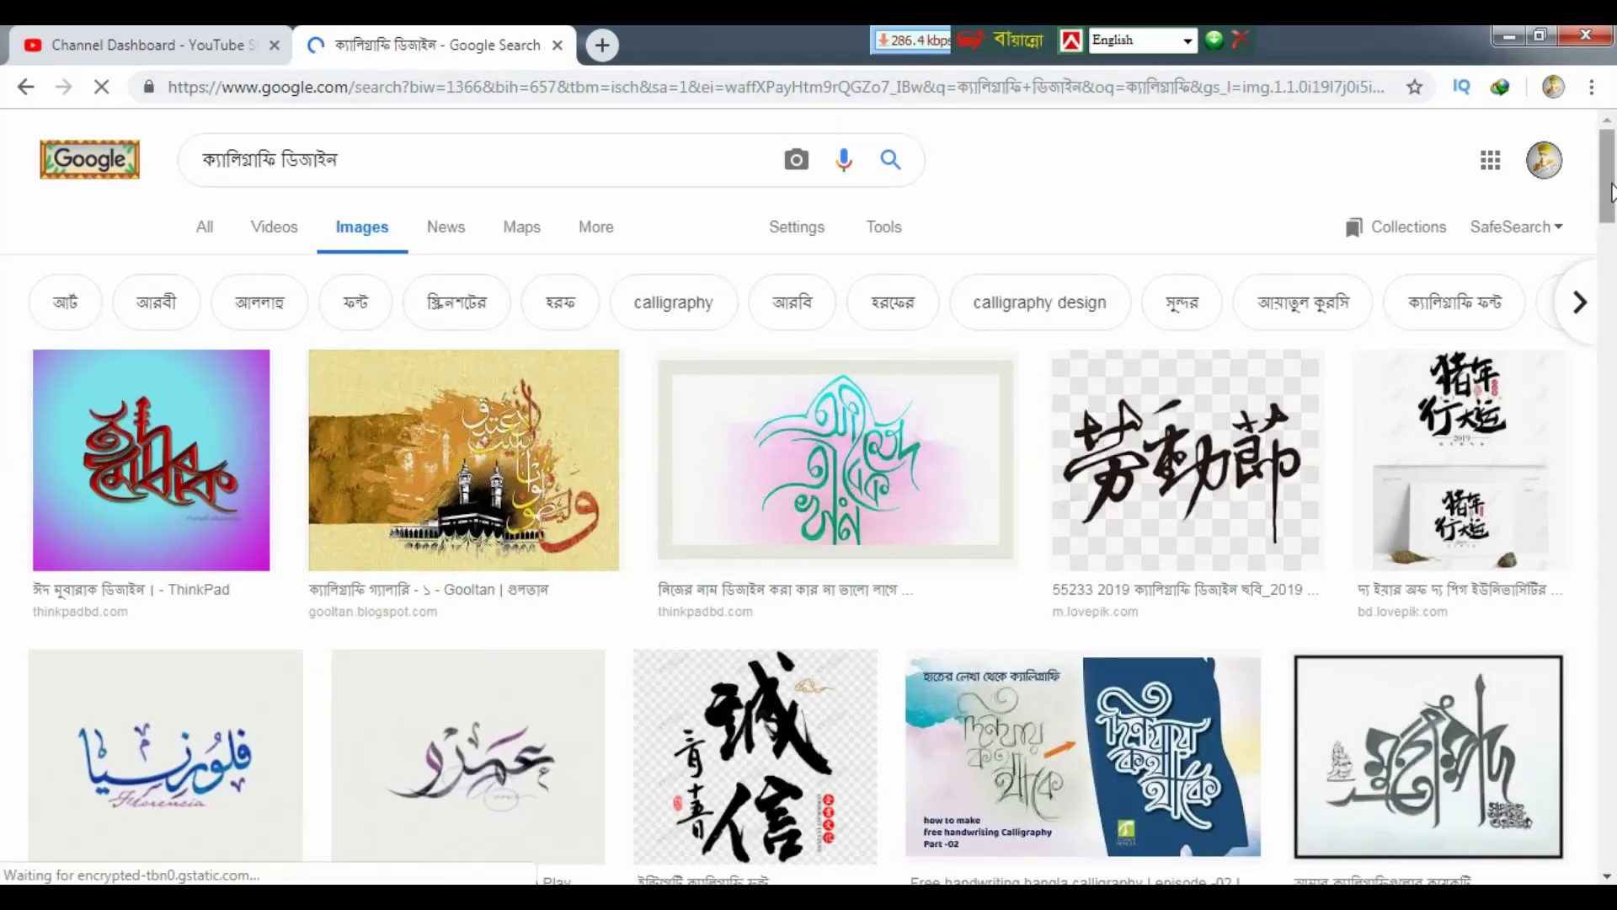
# Step: Preview the Eid Mubarak and Bangla Calligraphy examples among the results
pyautogui.moveTo(1611, 219); pyautogui.dragTo(1612, 274)
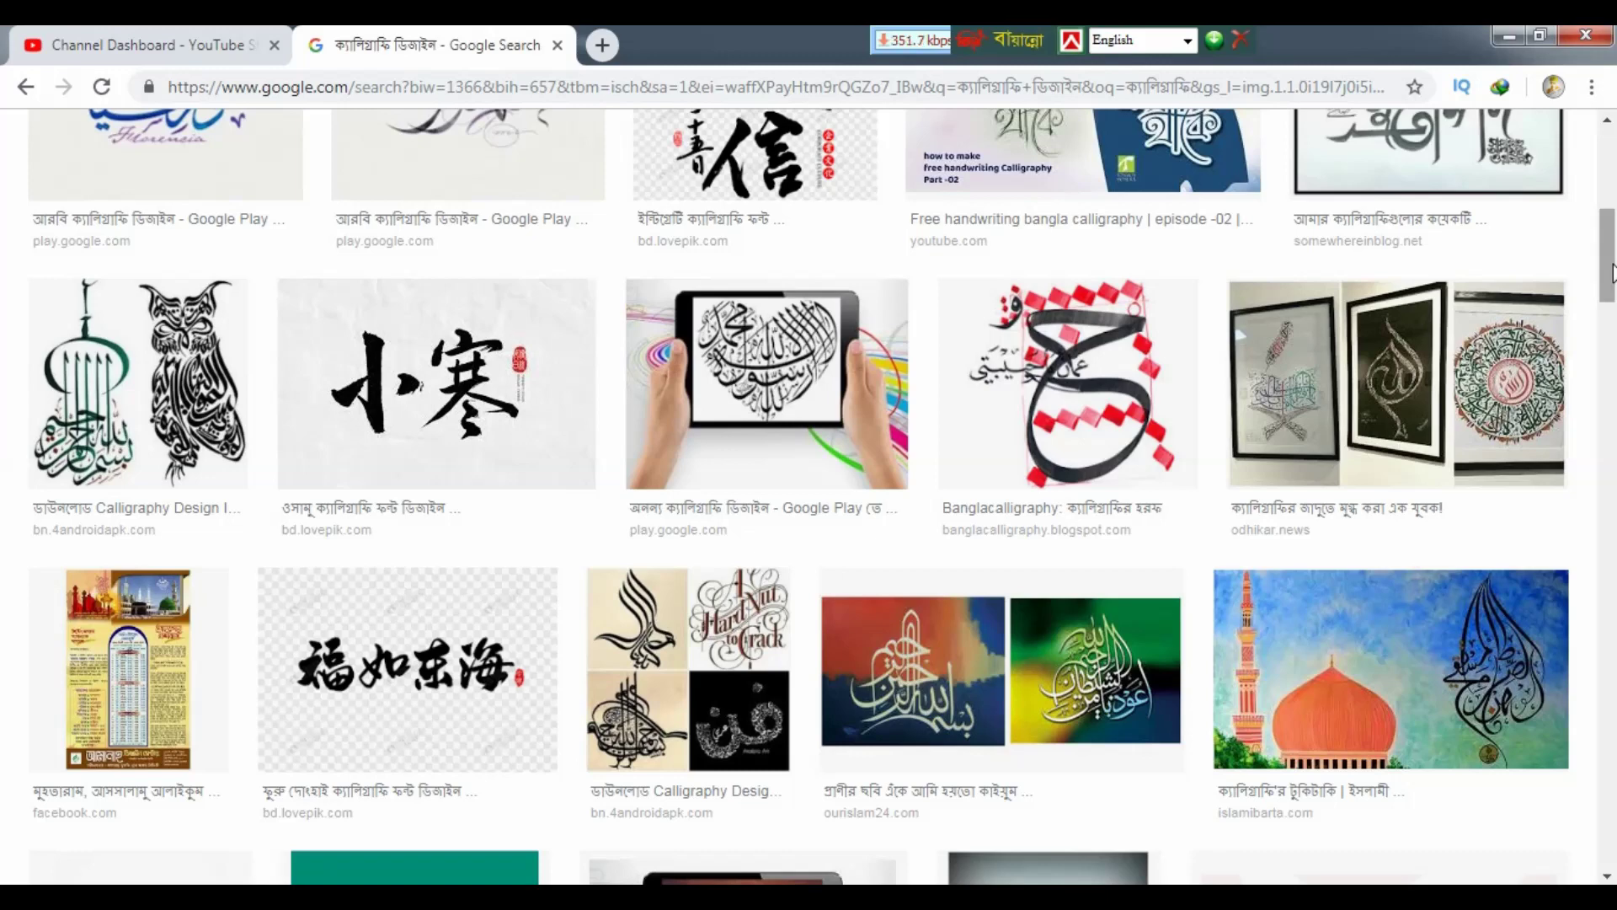
pyautogui.moveTo(1612, 273); pyautogui.dragTo(1613, 202)
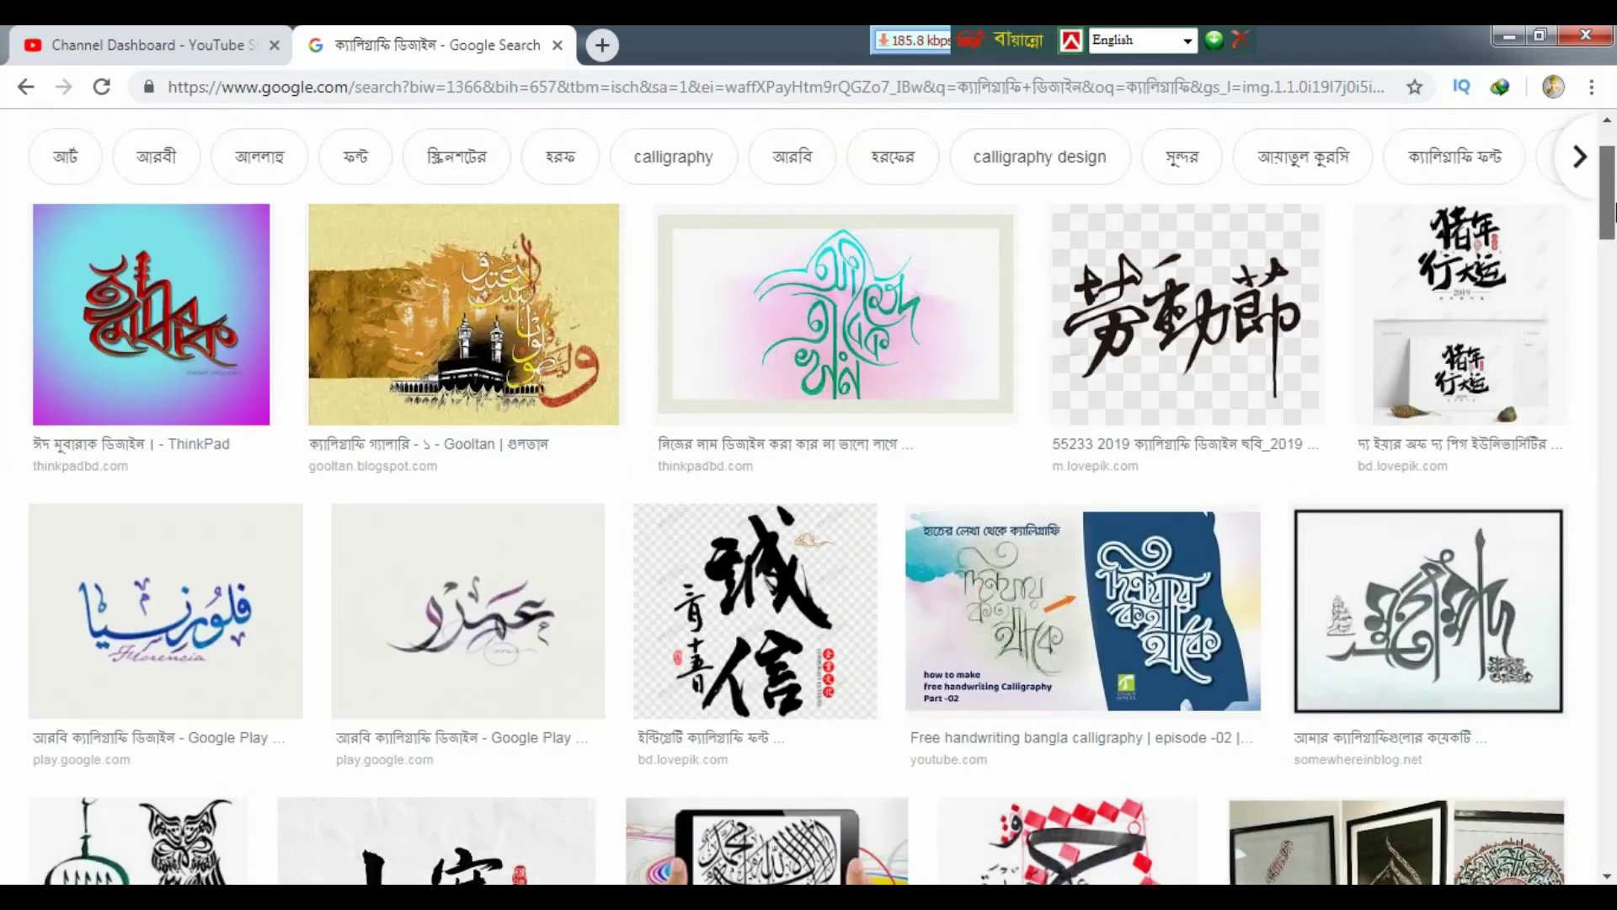
pyautogui.click(169, 318)
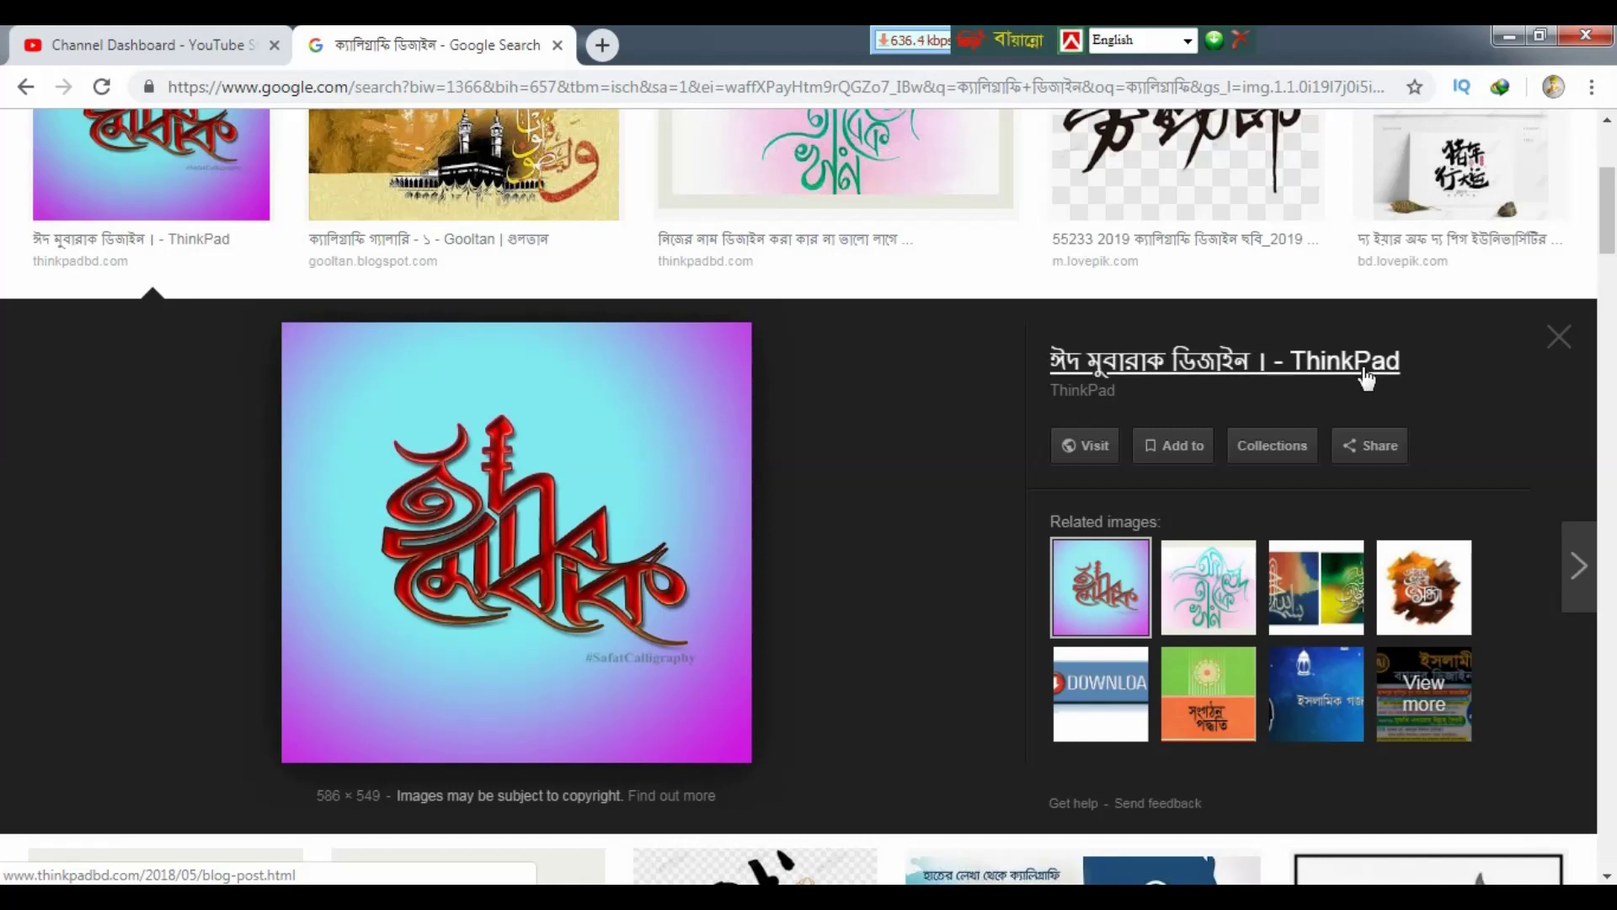
pyautogui.click(1426, 607)
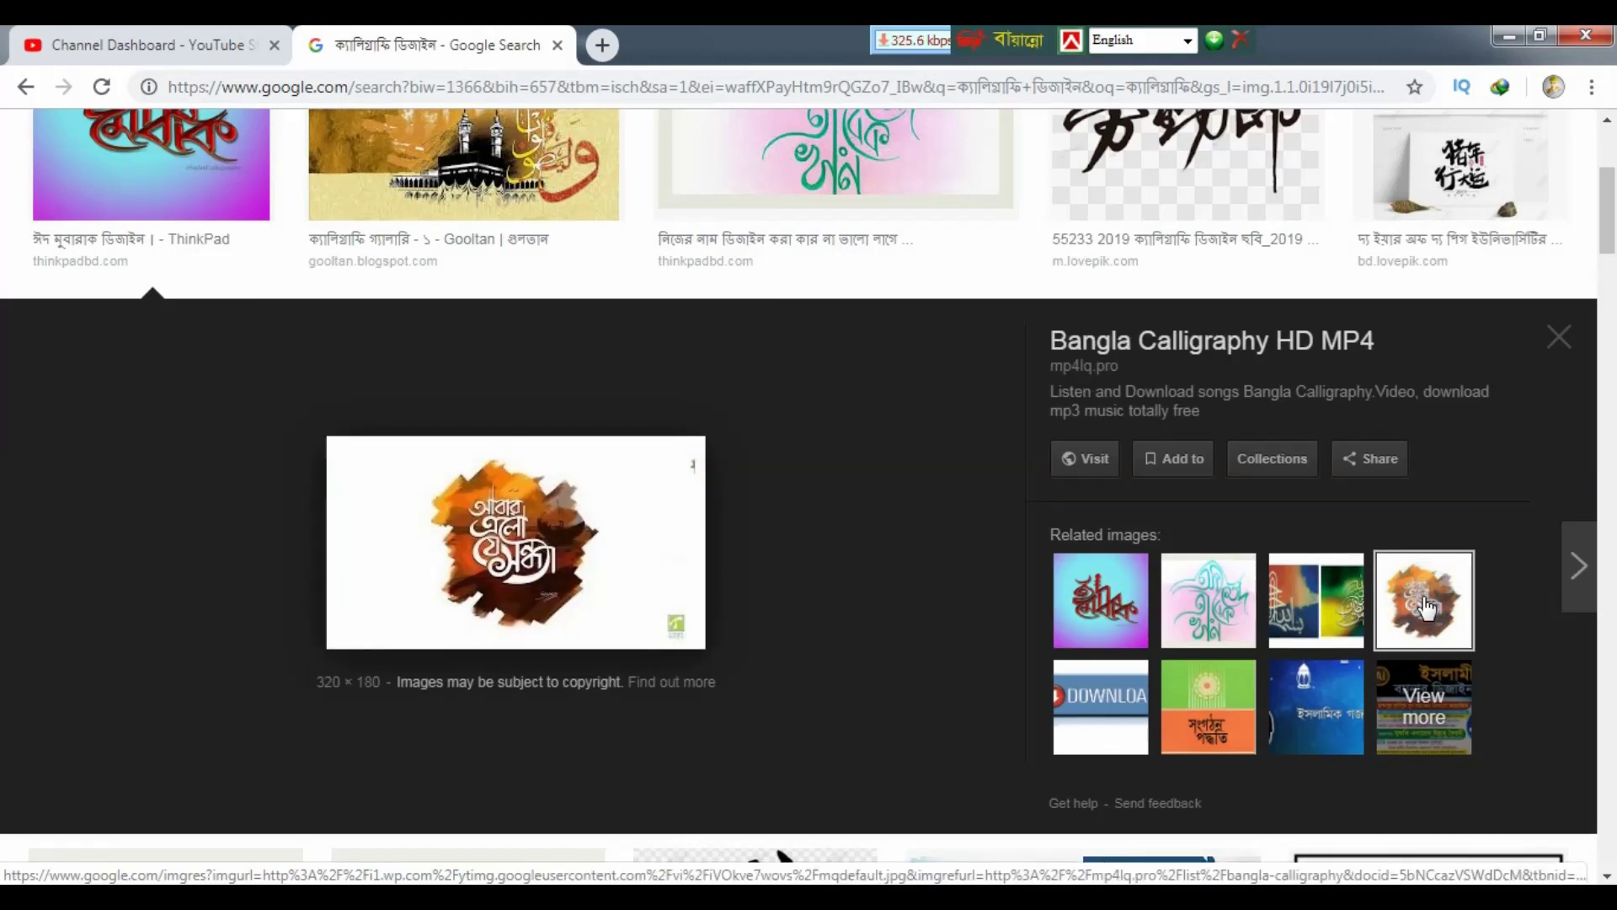
pyautogui.click(1604, 241)
pyautogui.moveTo(1605, 240); pyautogui.dragTo(1613, 433)
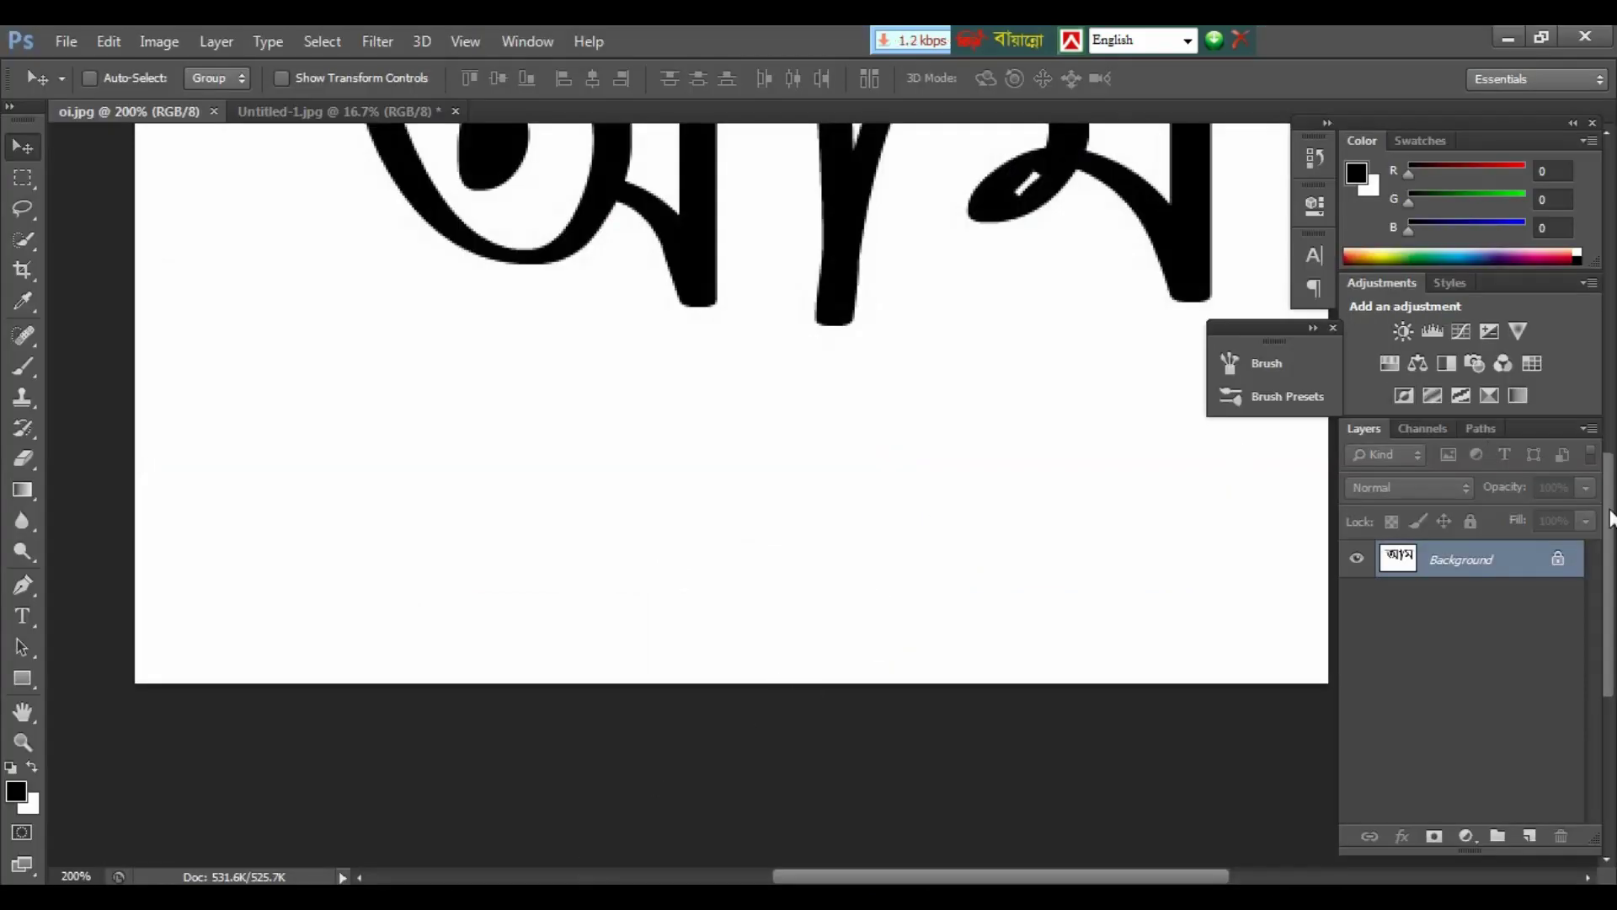
# Step: Scroll and pan oi.jpg to centre the enlarged left loop of আম
pyautogui.scroll(5, 1611, 524)
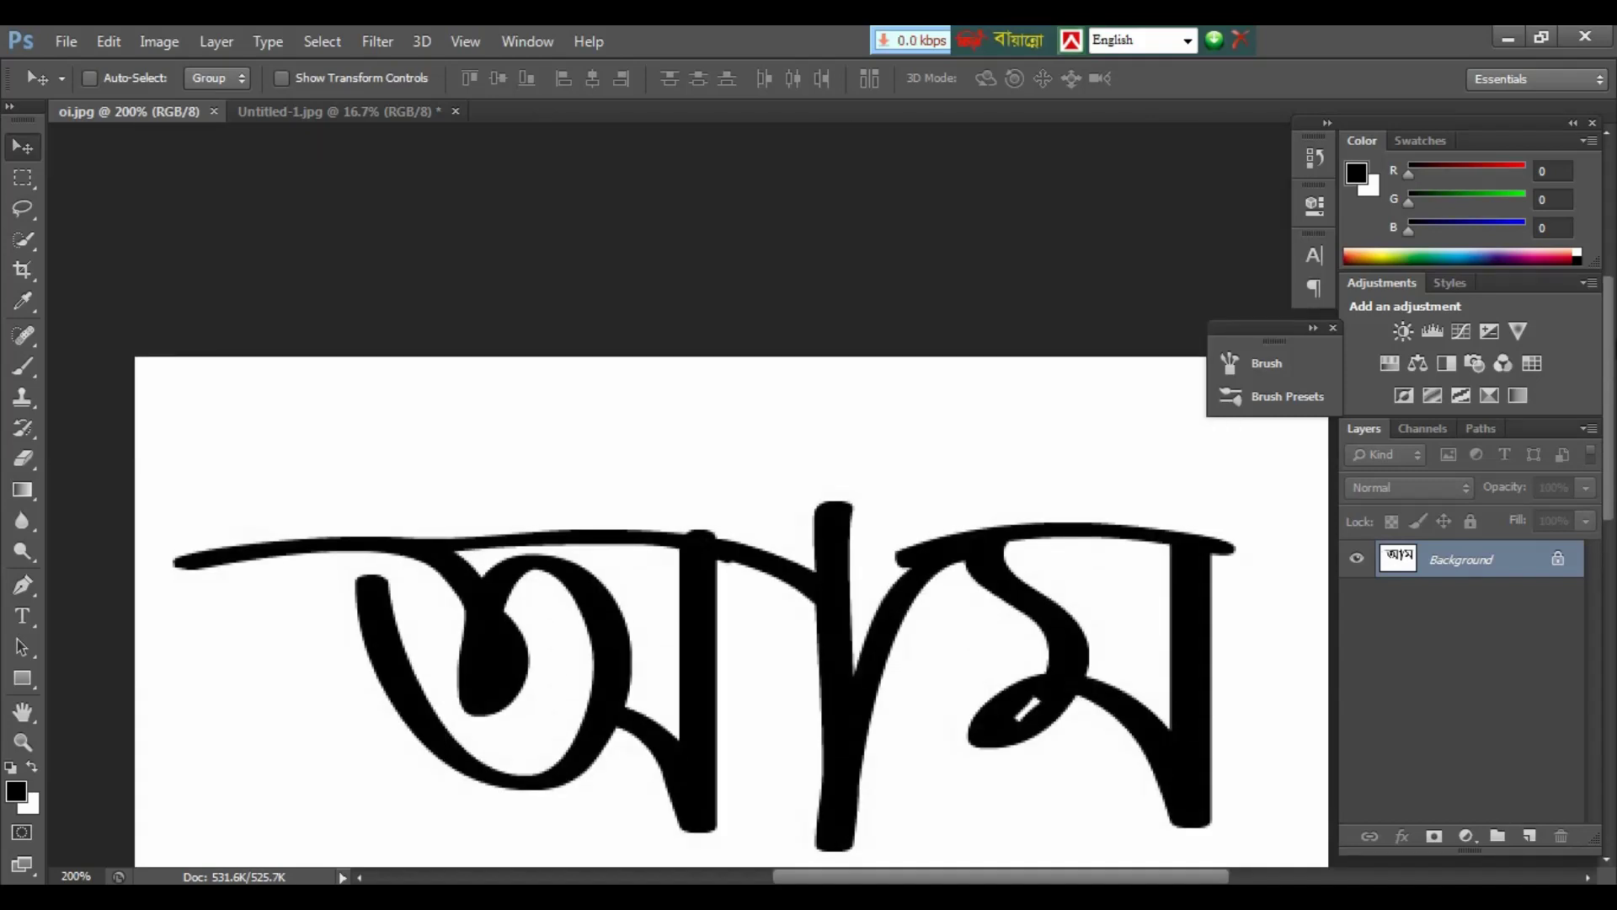
pyautogui.moveTo(1609, 354); pyautogui.dragTo(1612, 396)
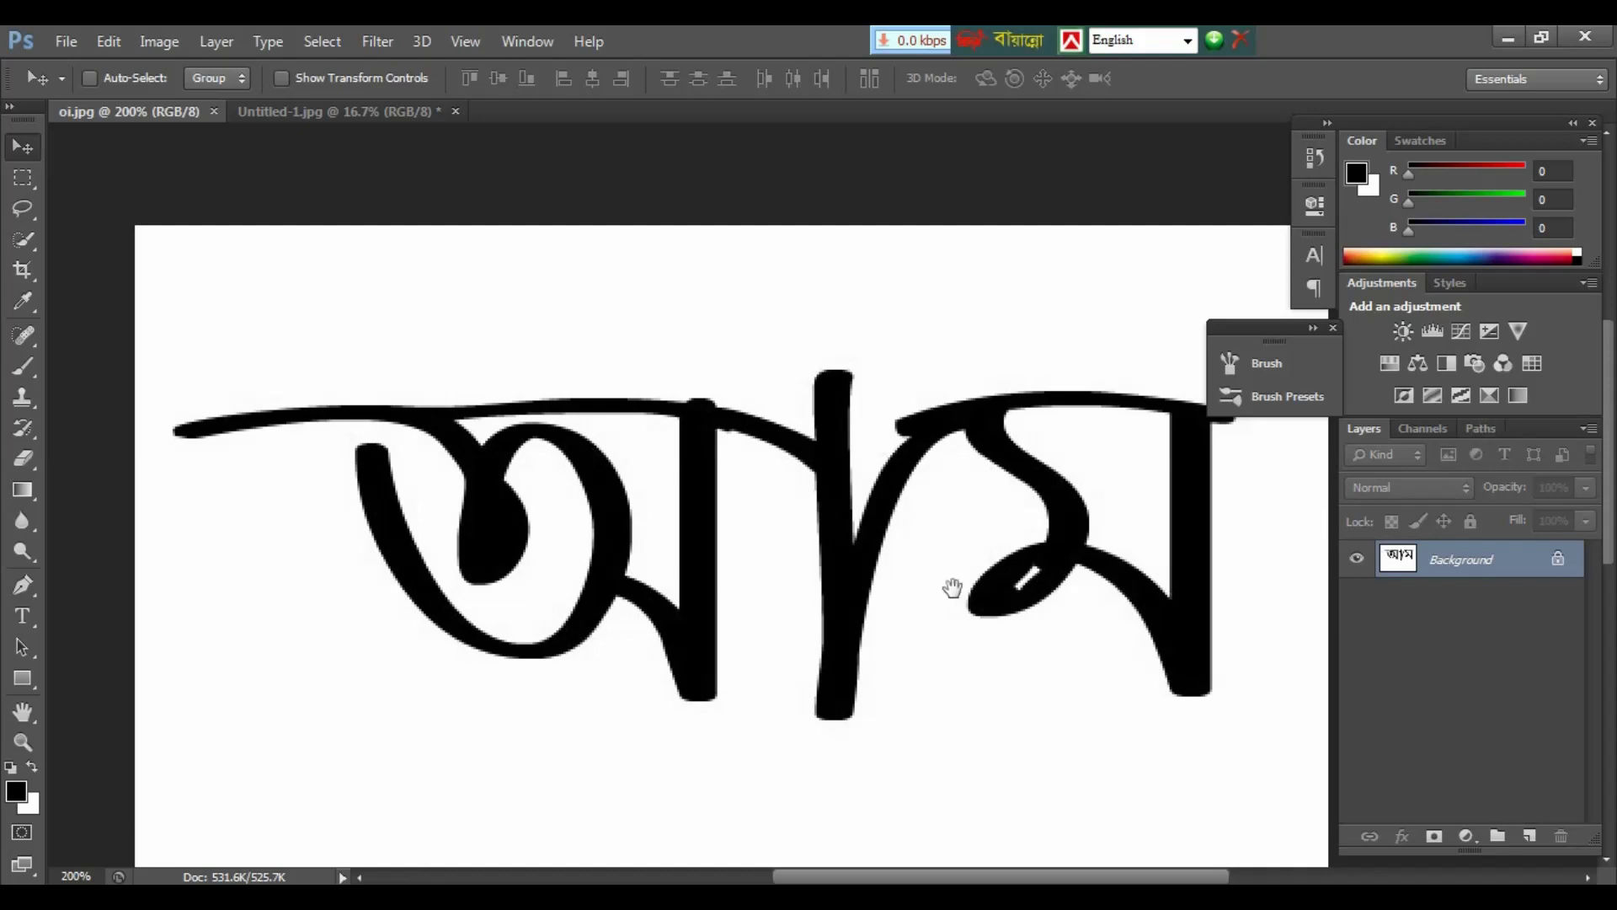
pyautogui.moveTo(950, 588); pyautogui.dragTo(899, 422)
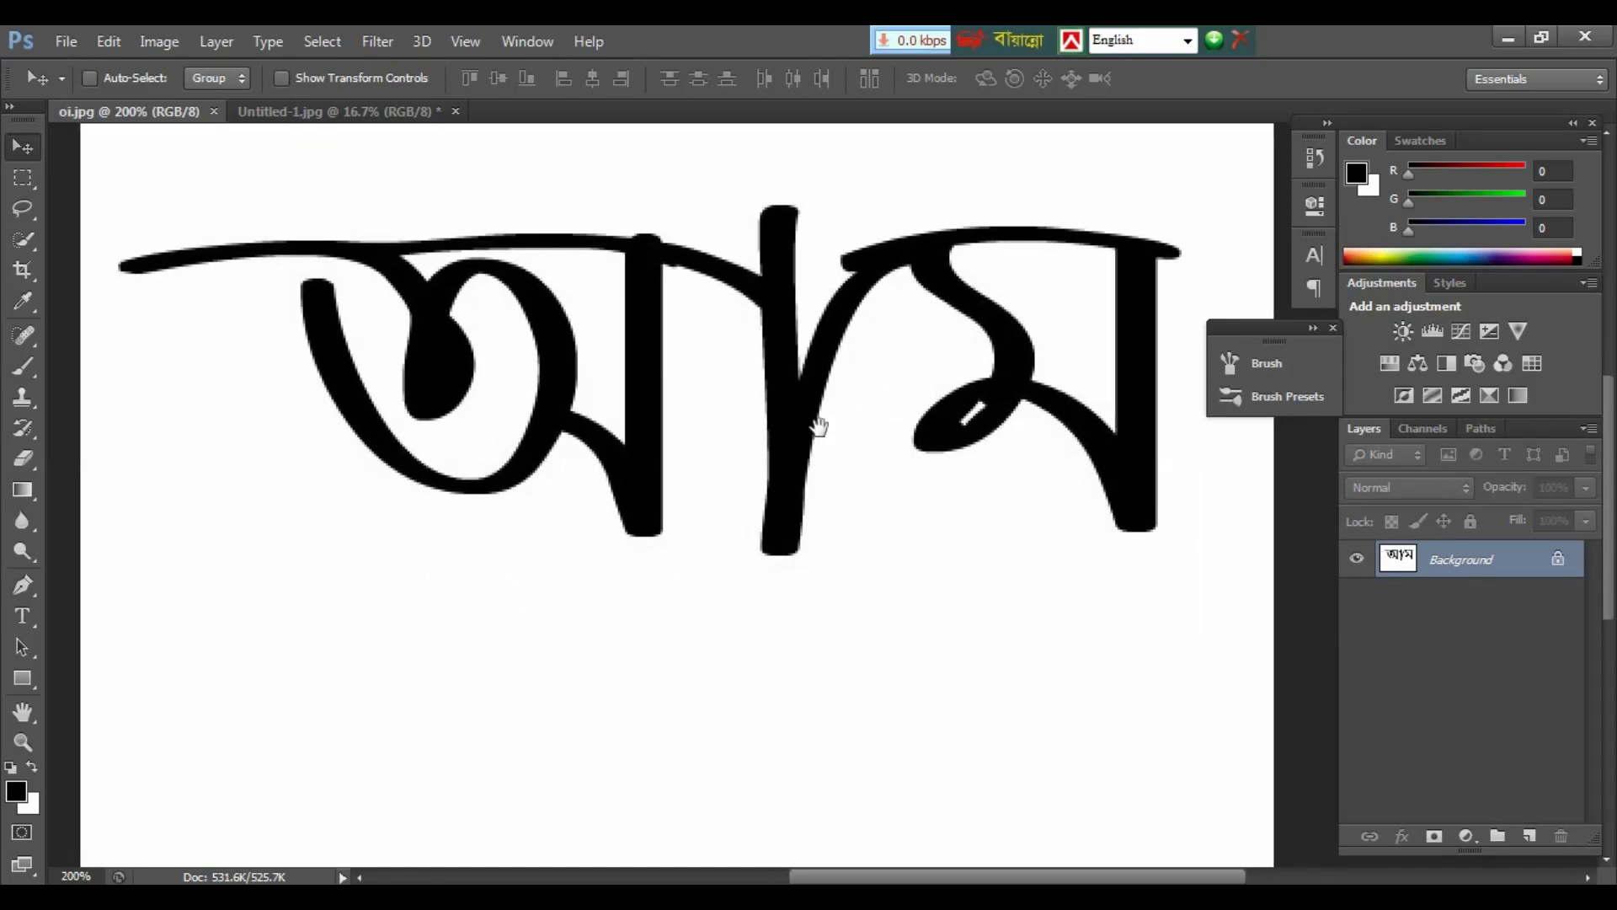
pyautogui.scroll(-1, 819, 396)
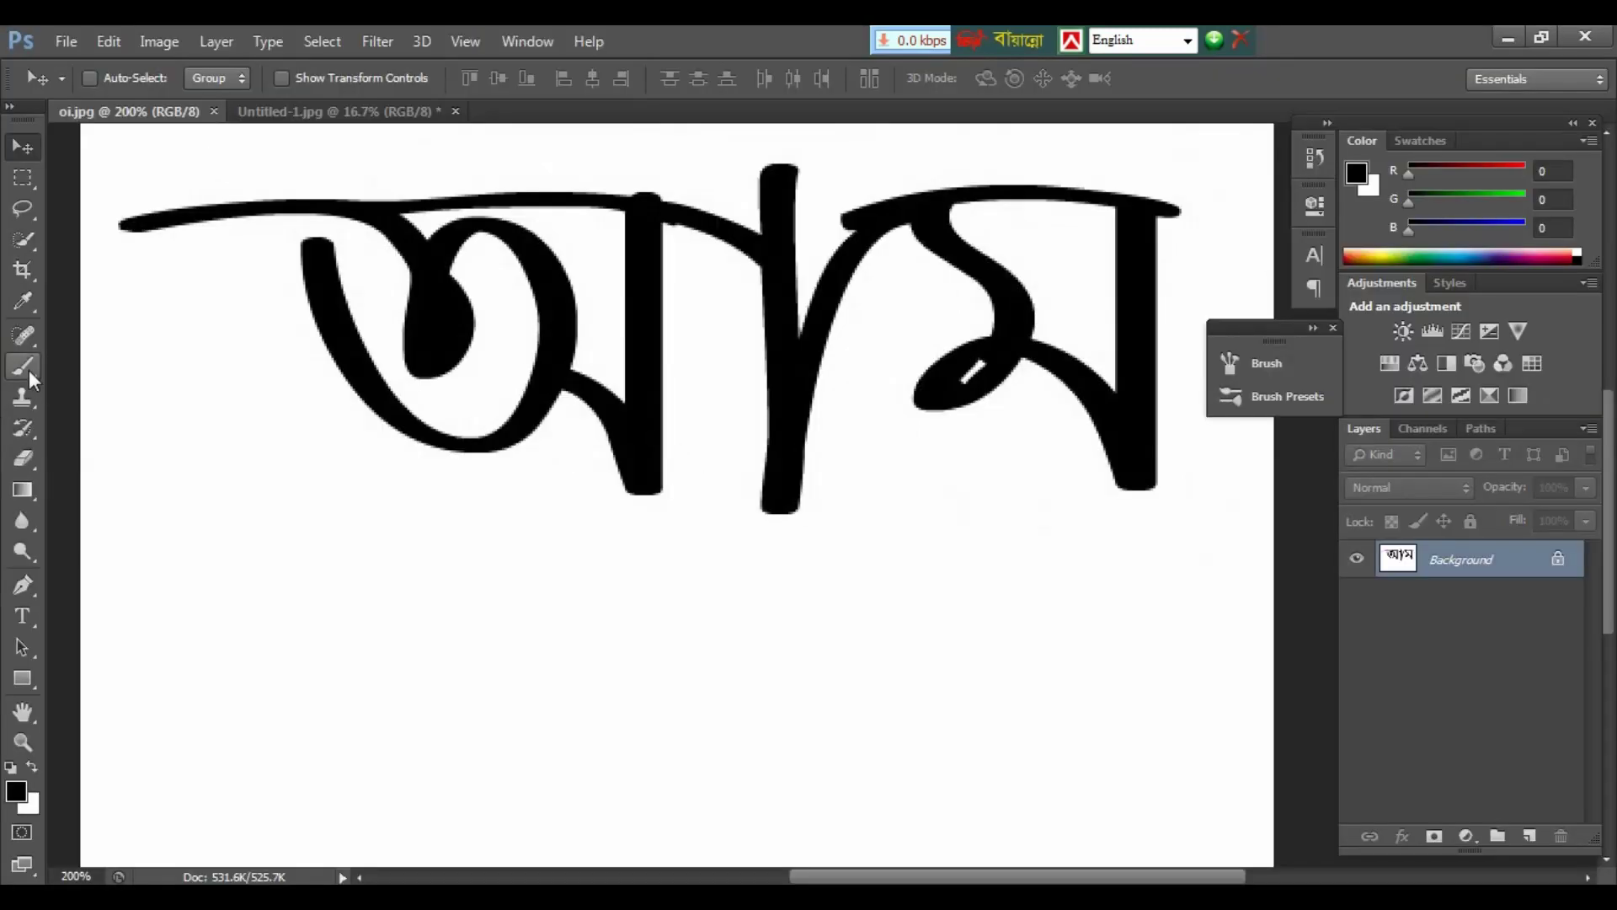
# Step: Set up a red ef0e0e, 32 px textured brush and add an empty Layer 1
pyautogui.click(25, 367)
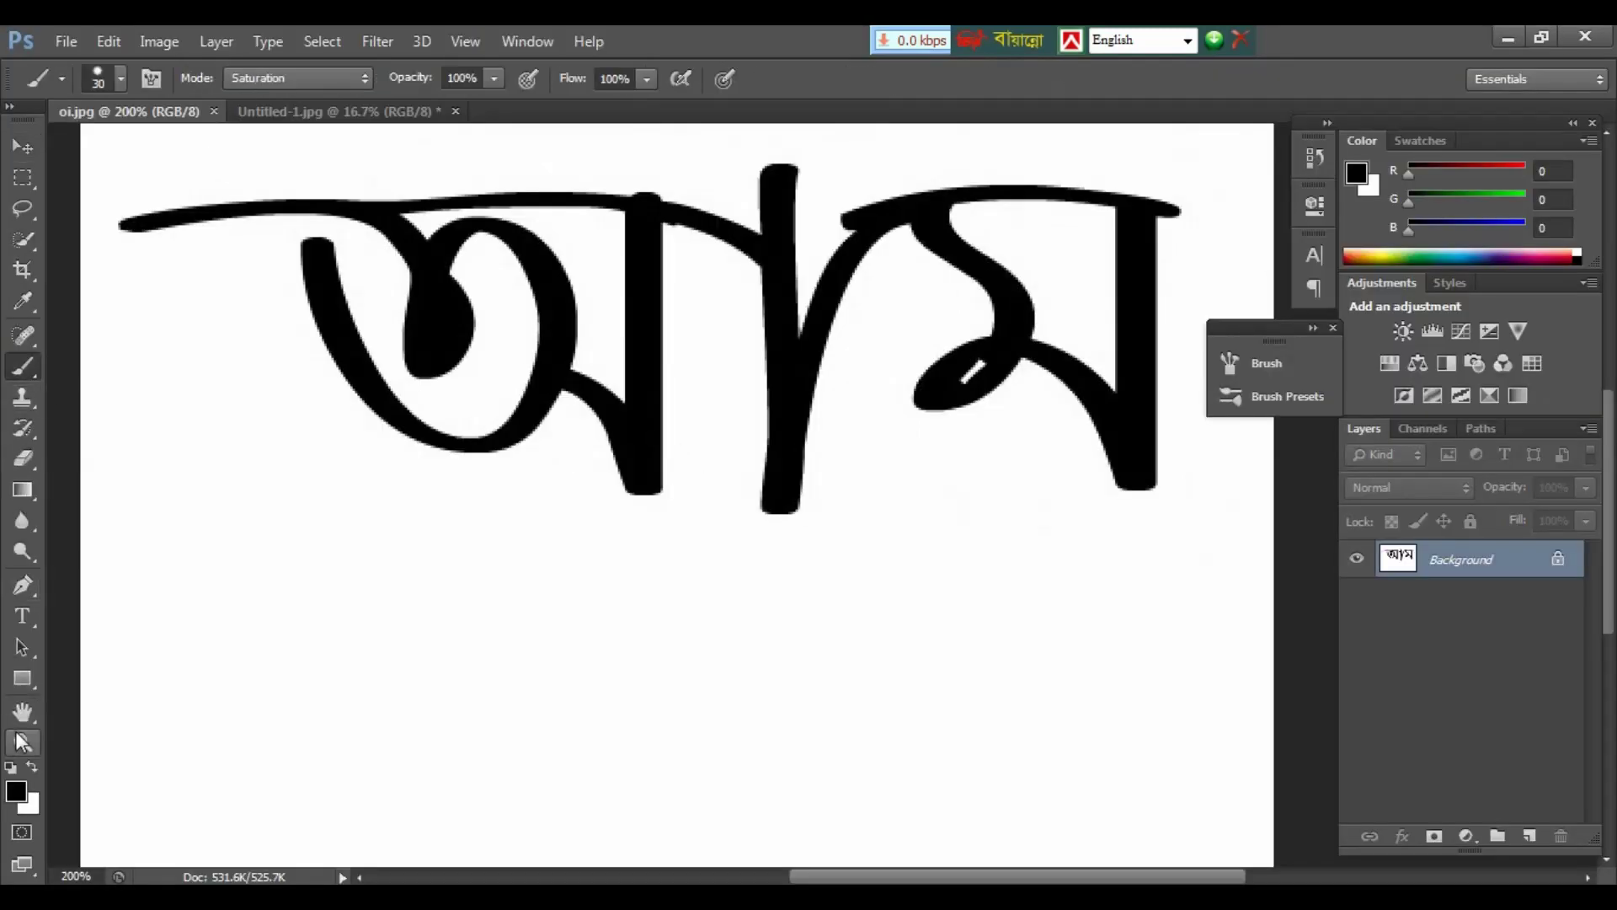
pyautogui.click(17, 795)
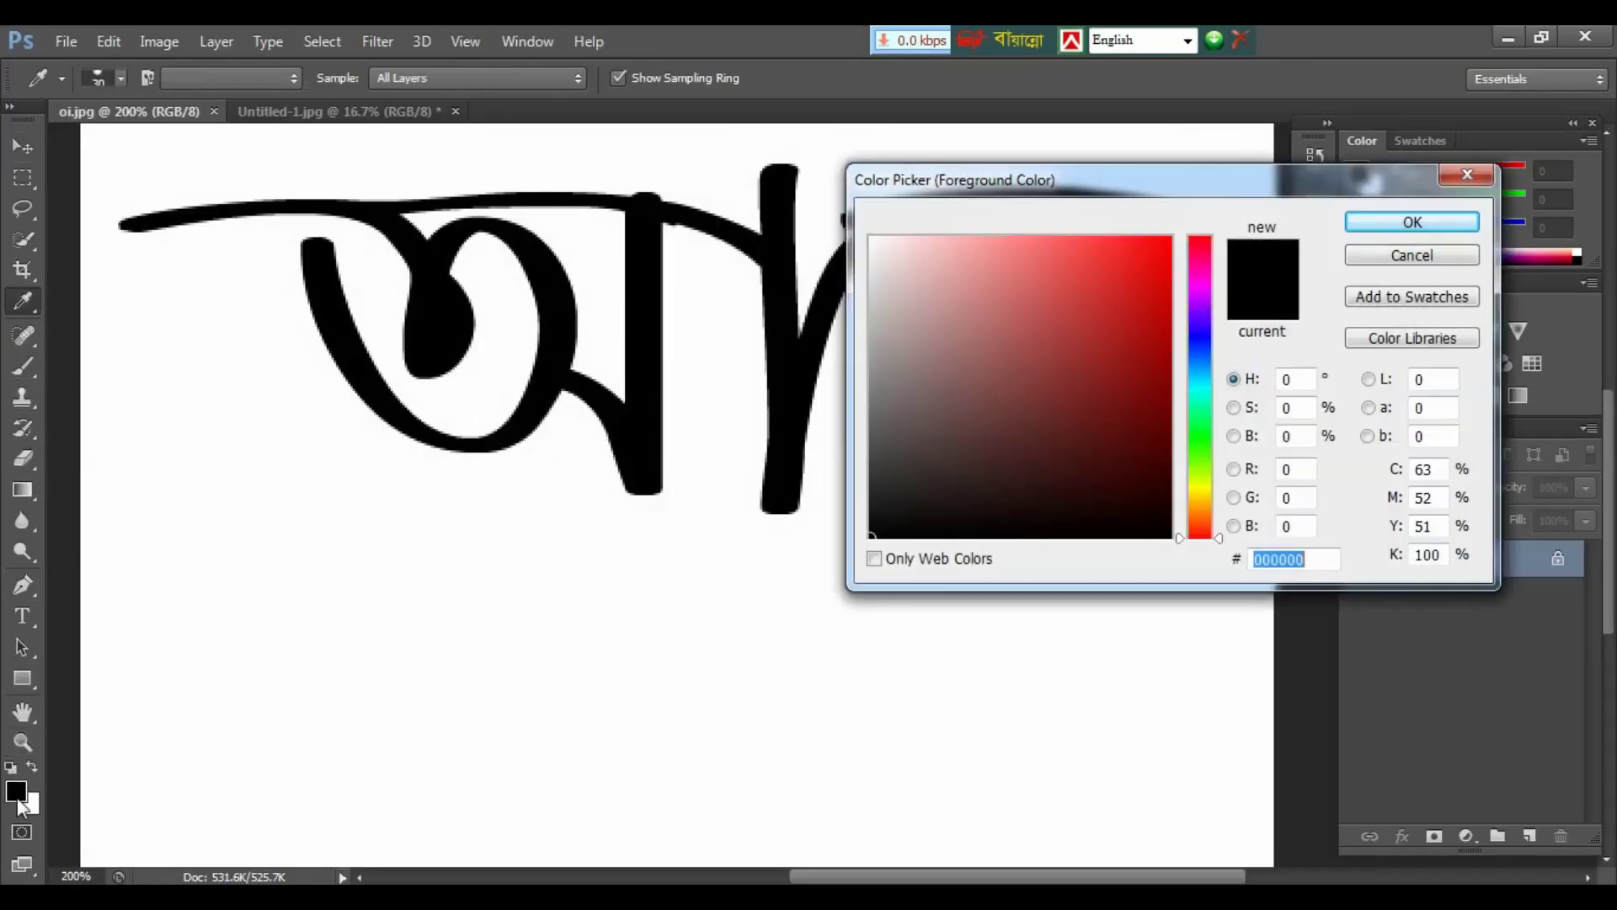
pyautogui.click(1154, 255)
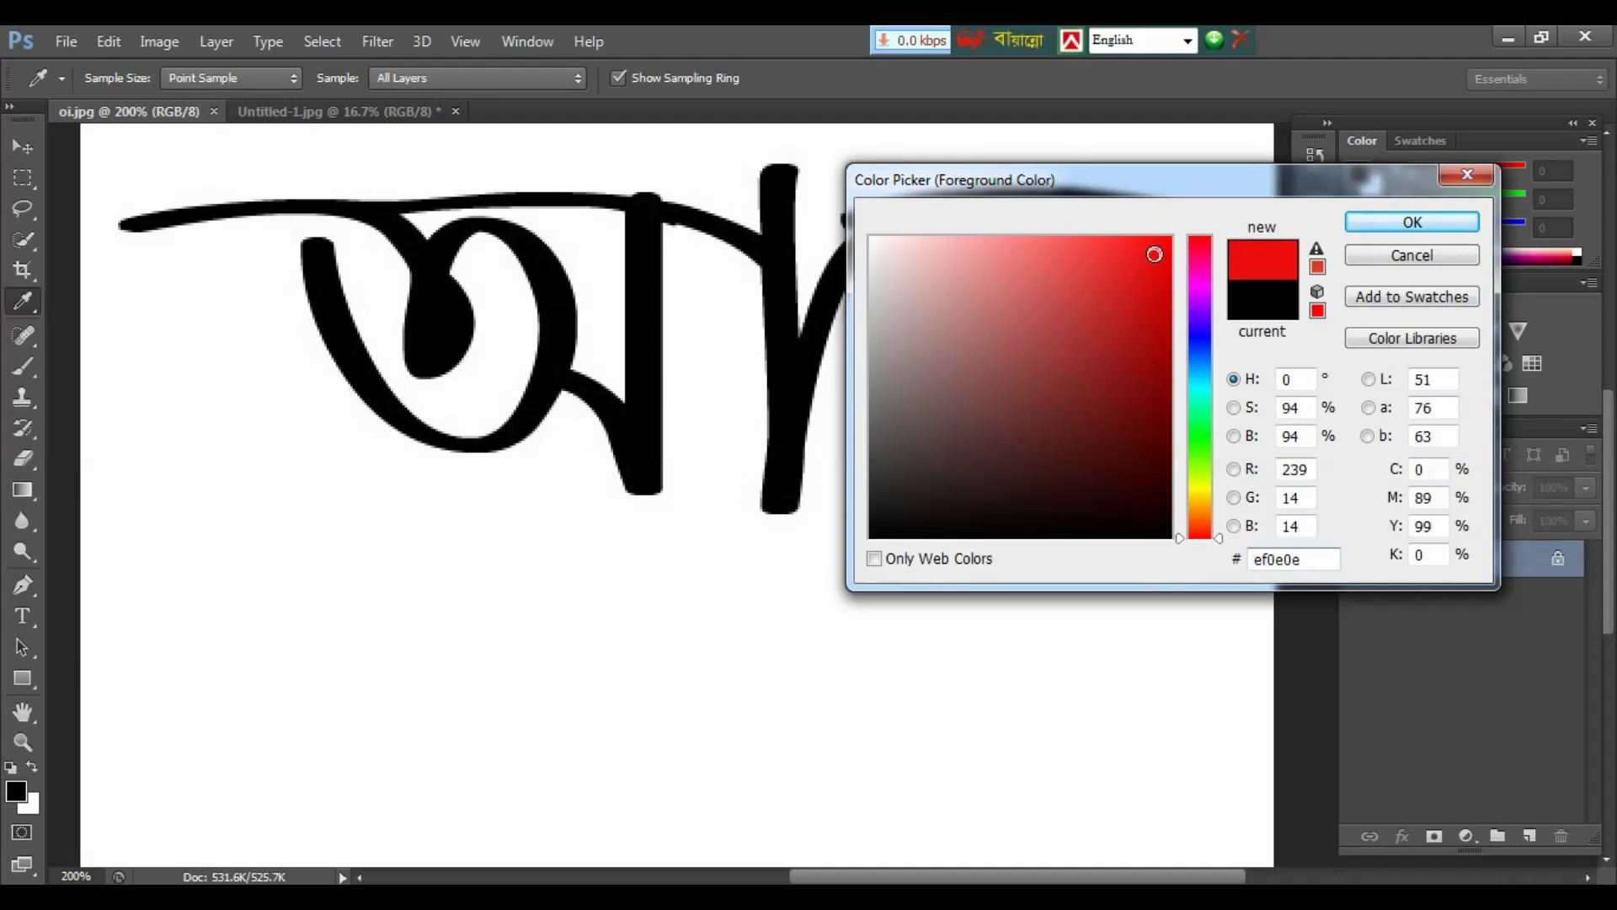
pyautogui.click(1412, 222)
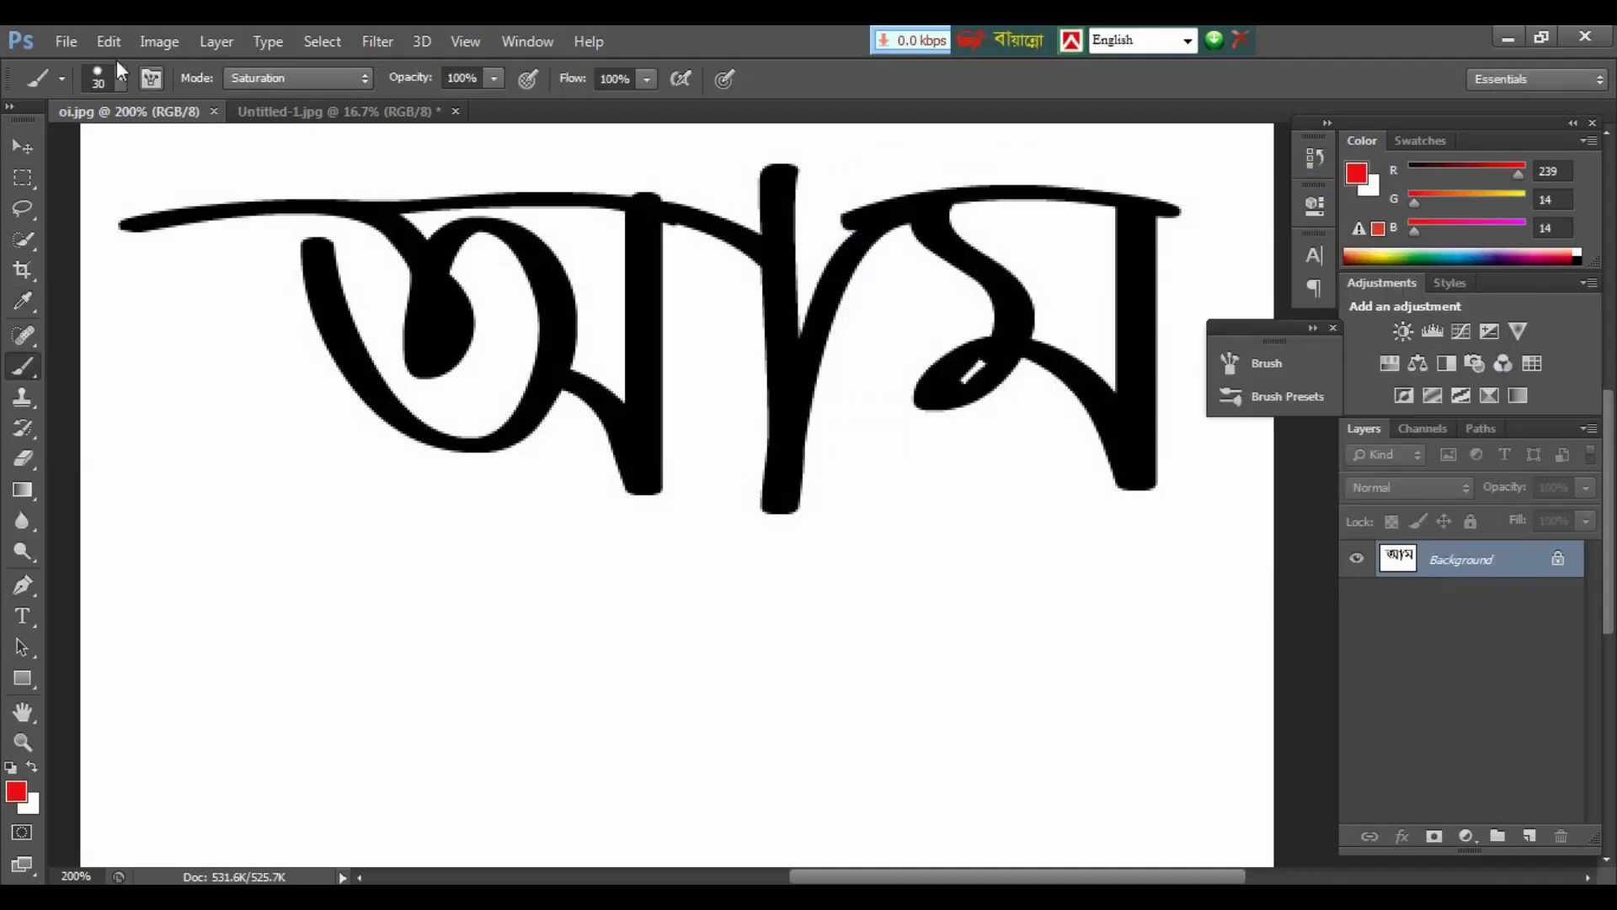
pyautogui.click(119, 72)
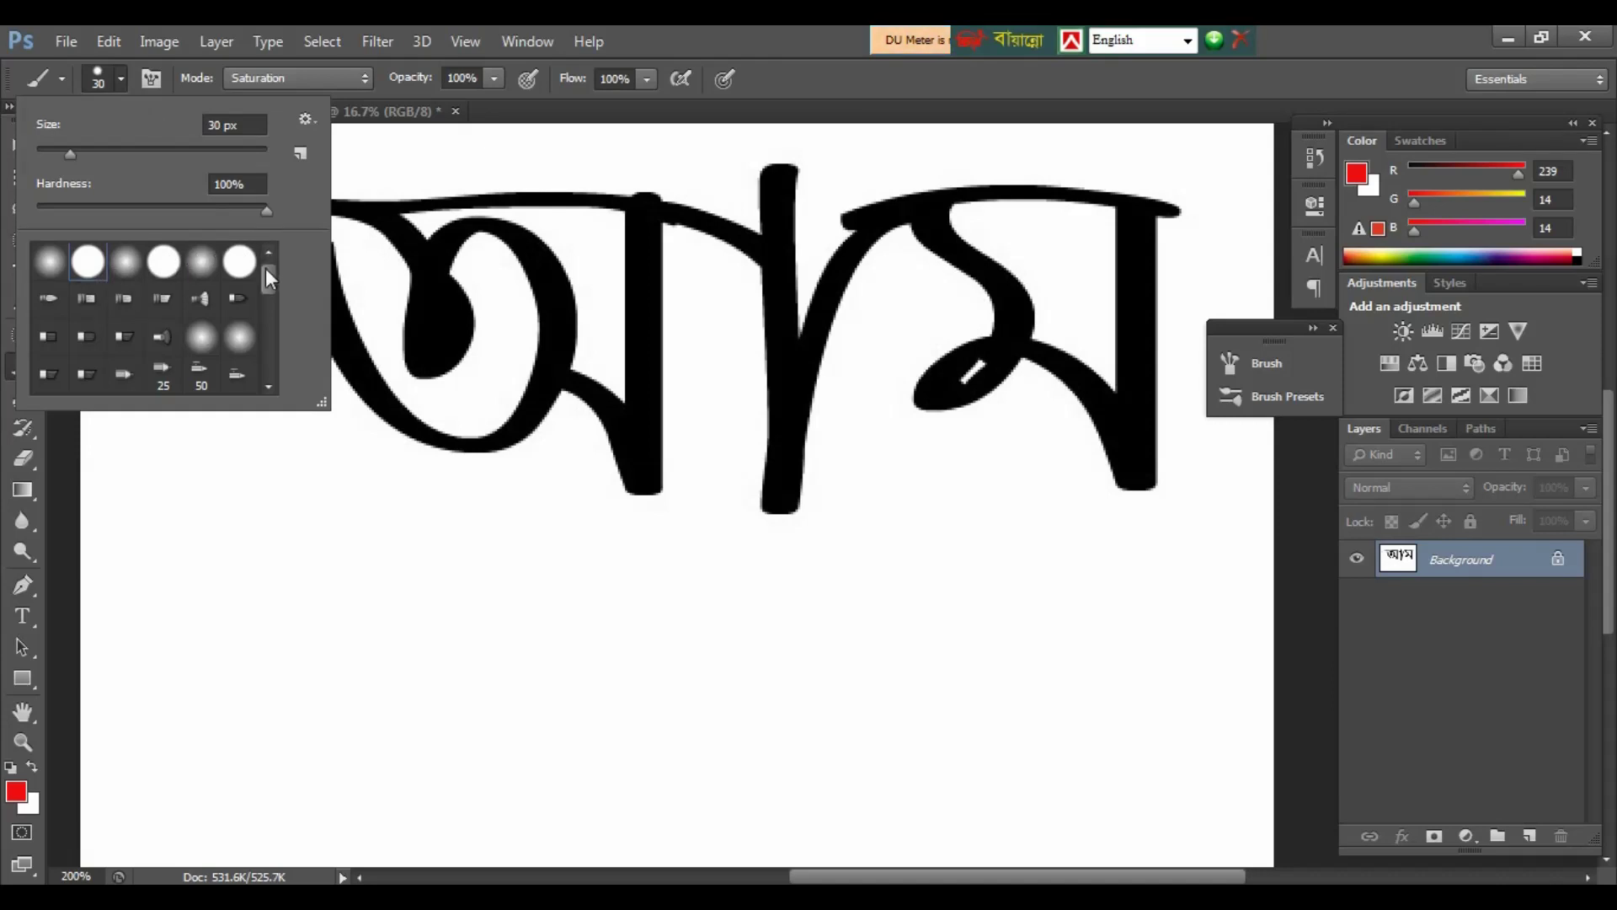
pyautogui.moveTo(266, 271); pyautogui.dragTo(271, 351)
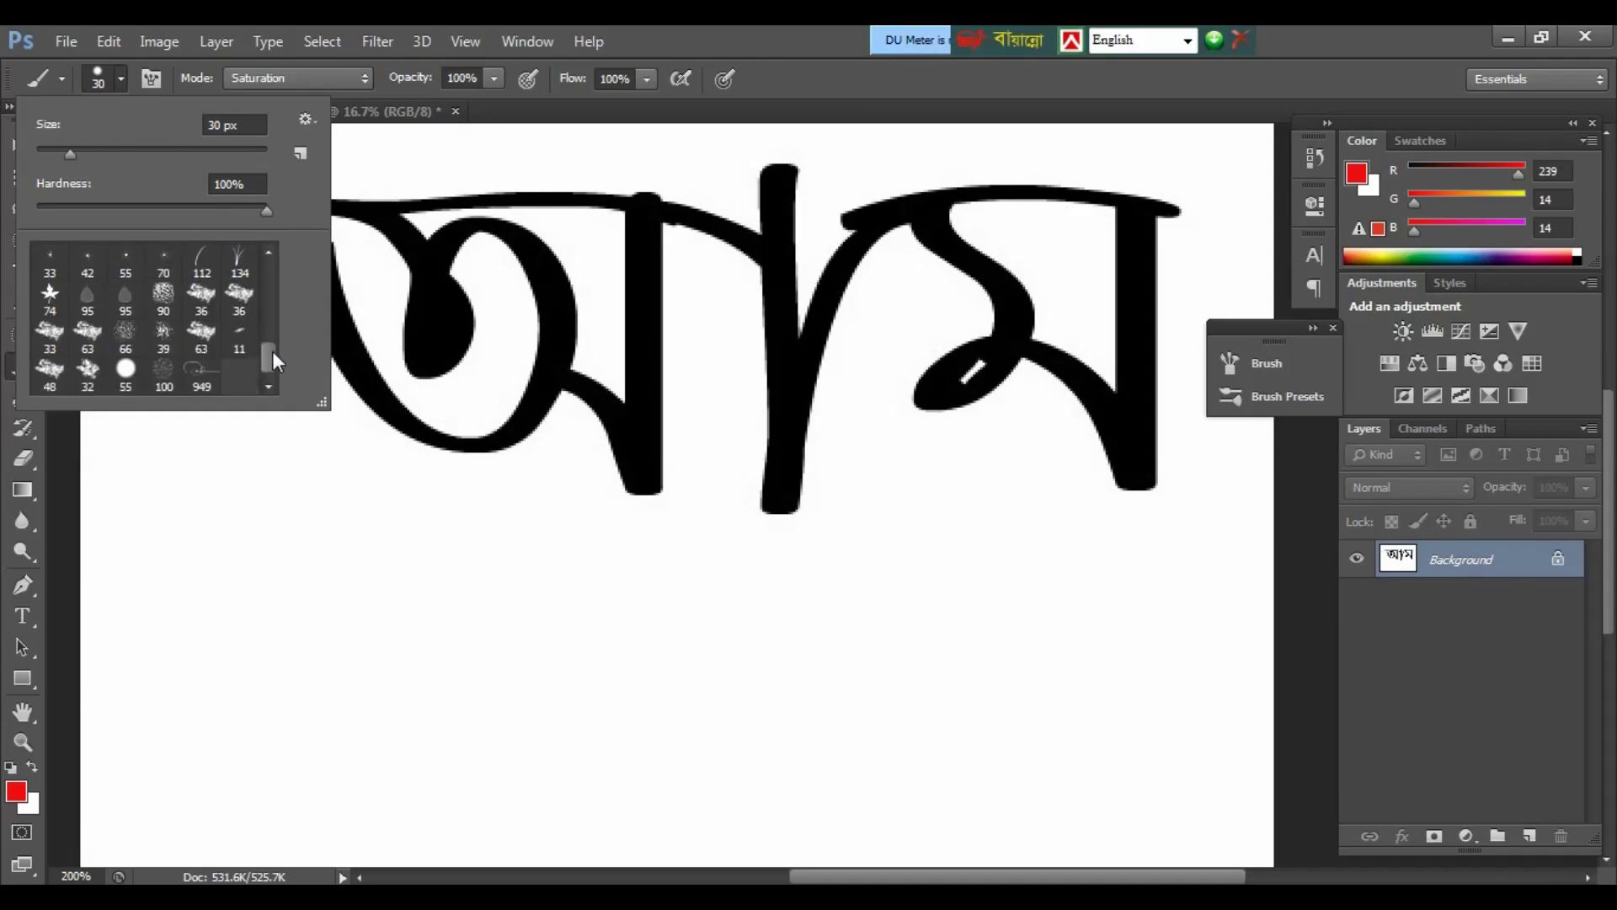
pyautogui.click(88, 370)
pyautogui.click(343, 548)
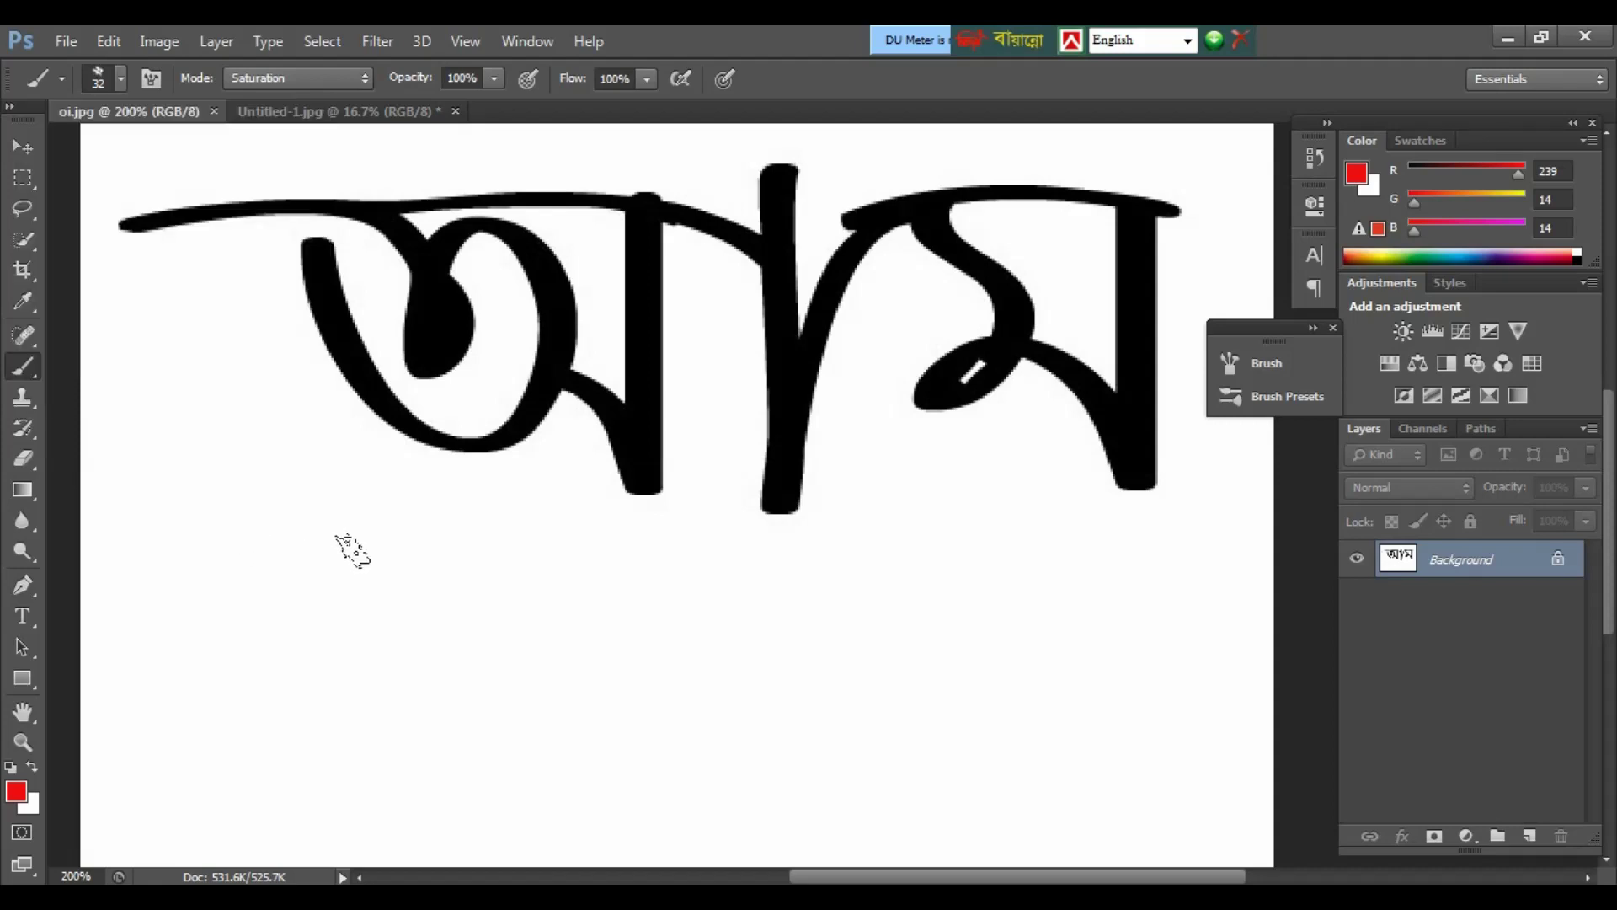
pyautogui.click(1529, 838)
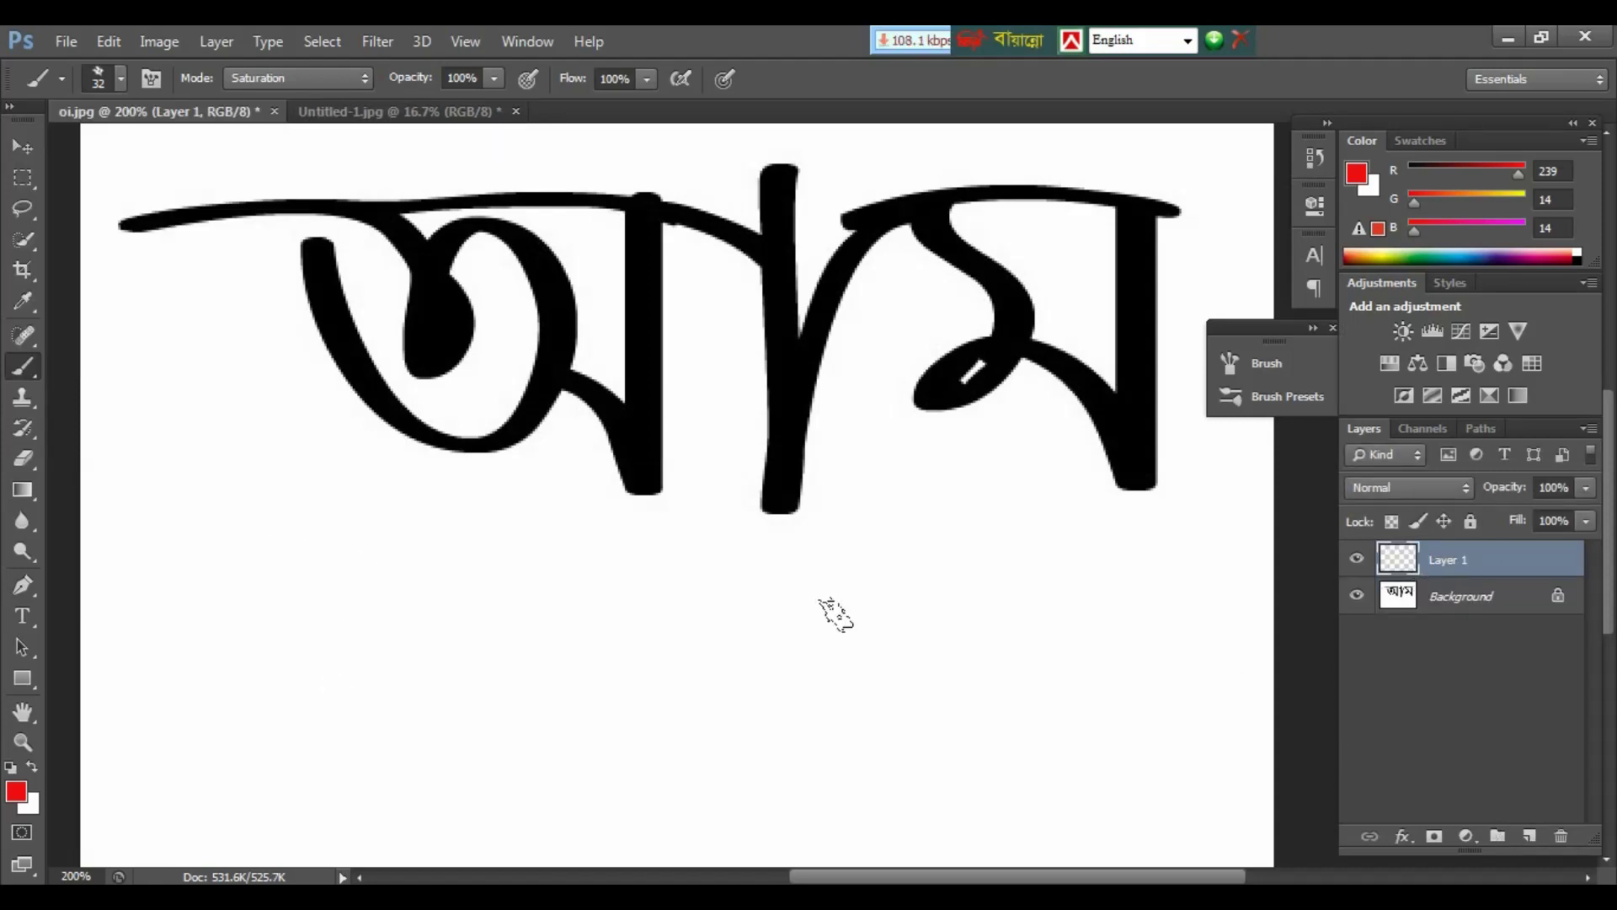
# Step: Undo a trial stroke, then paint a red আম below the black word at 100%
pyautogui.moveTo(732, 621)
pyautogui.mouseDown()
pyautogui.moveTo(921, 608)
pyautogui.moveTo(812, 675)
pyautogui.moveTo(712, 687)
pyautogui.mouseUp()
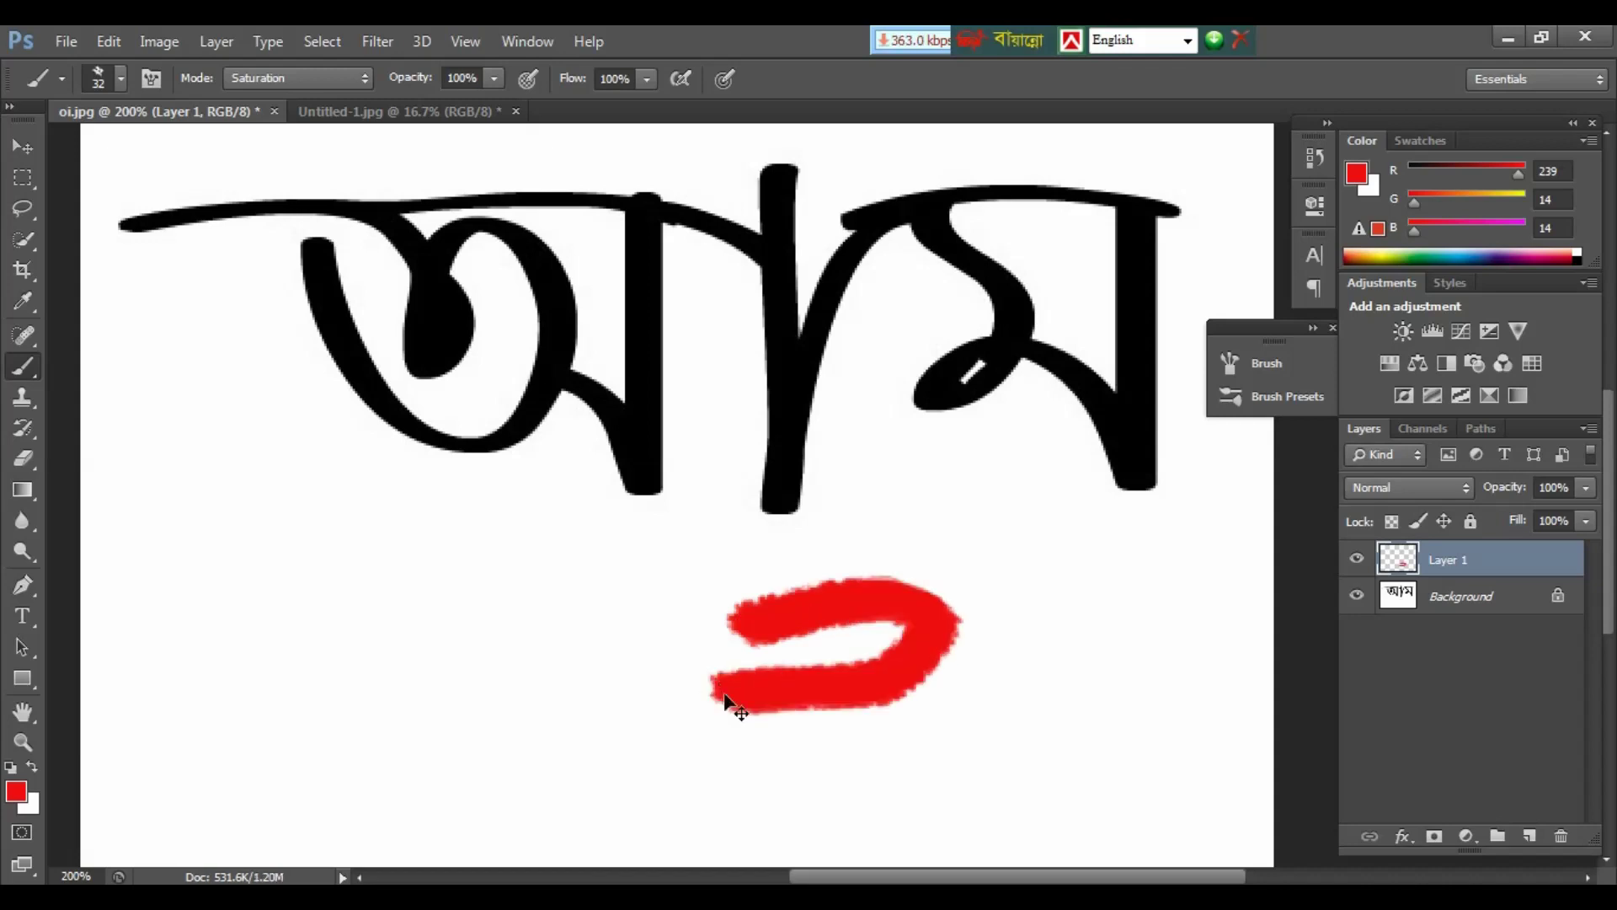
pyautogui.hotkey('ctrl', '-')
pyautogui.hotkey('ctrl', '-')
pyautogui.hotkey('ctrl', 'z')
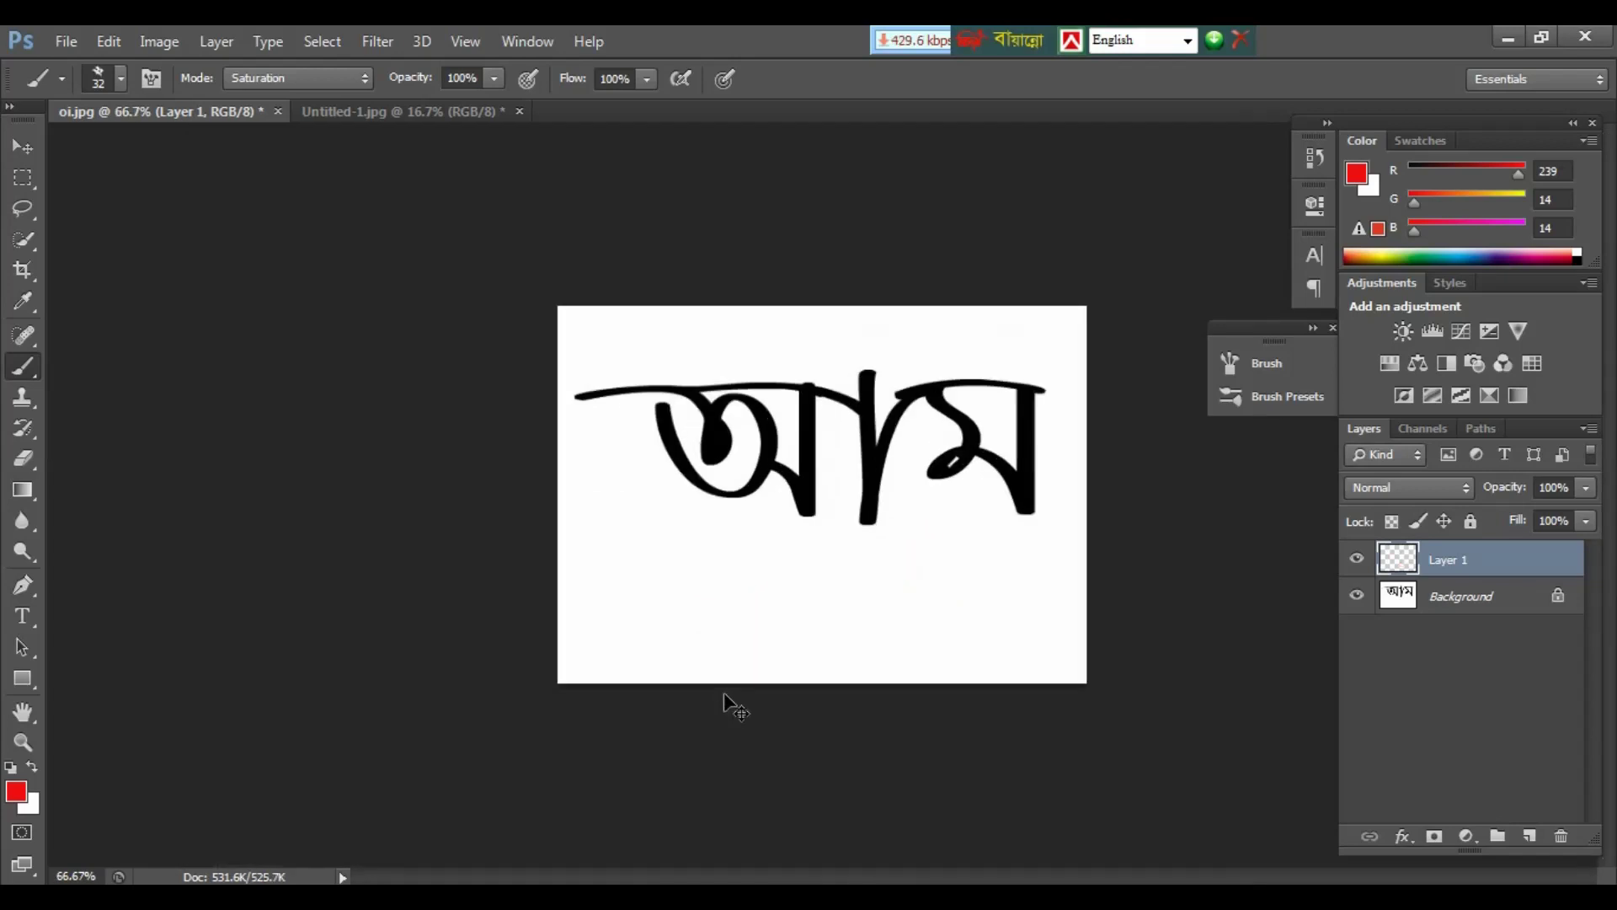
pyautogui.hotkey('ctrl', '+')
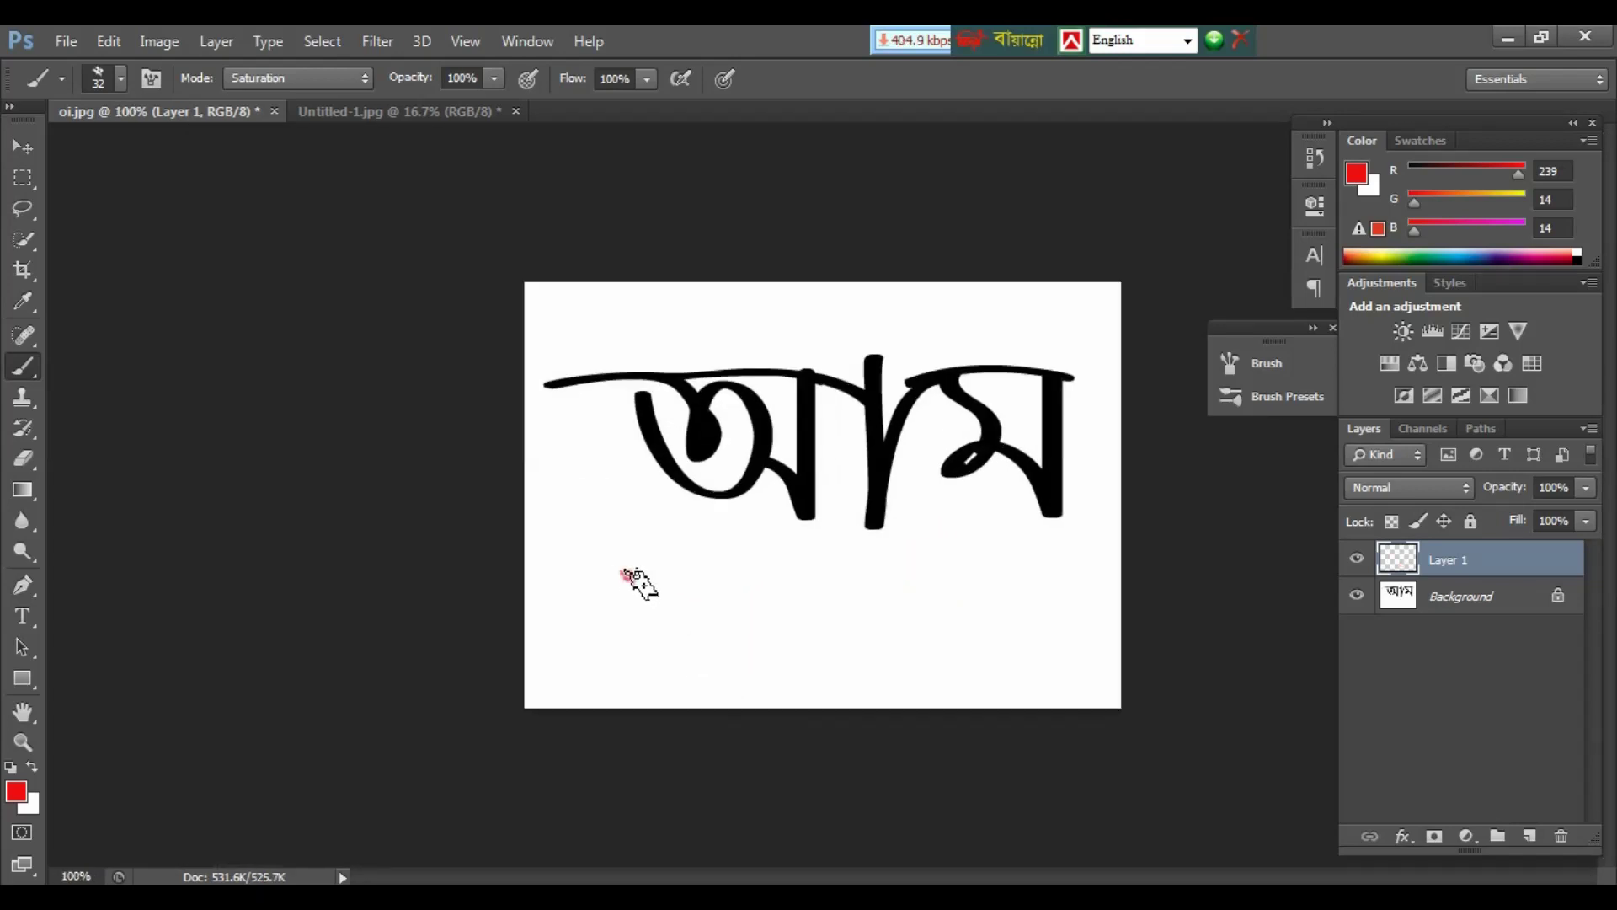
pyautogui.moveTo(625, 575)
pyautogui.mouseDown()
pyautogui.moveTo(763, 596)
pyautogui.moveTo(623, 566)
pyautogui.mouseUp()
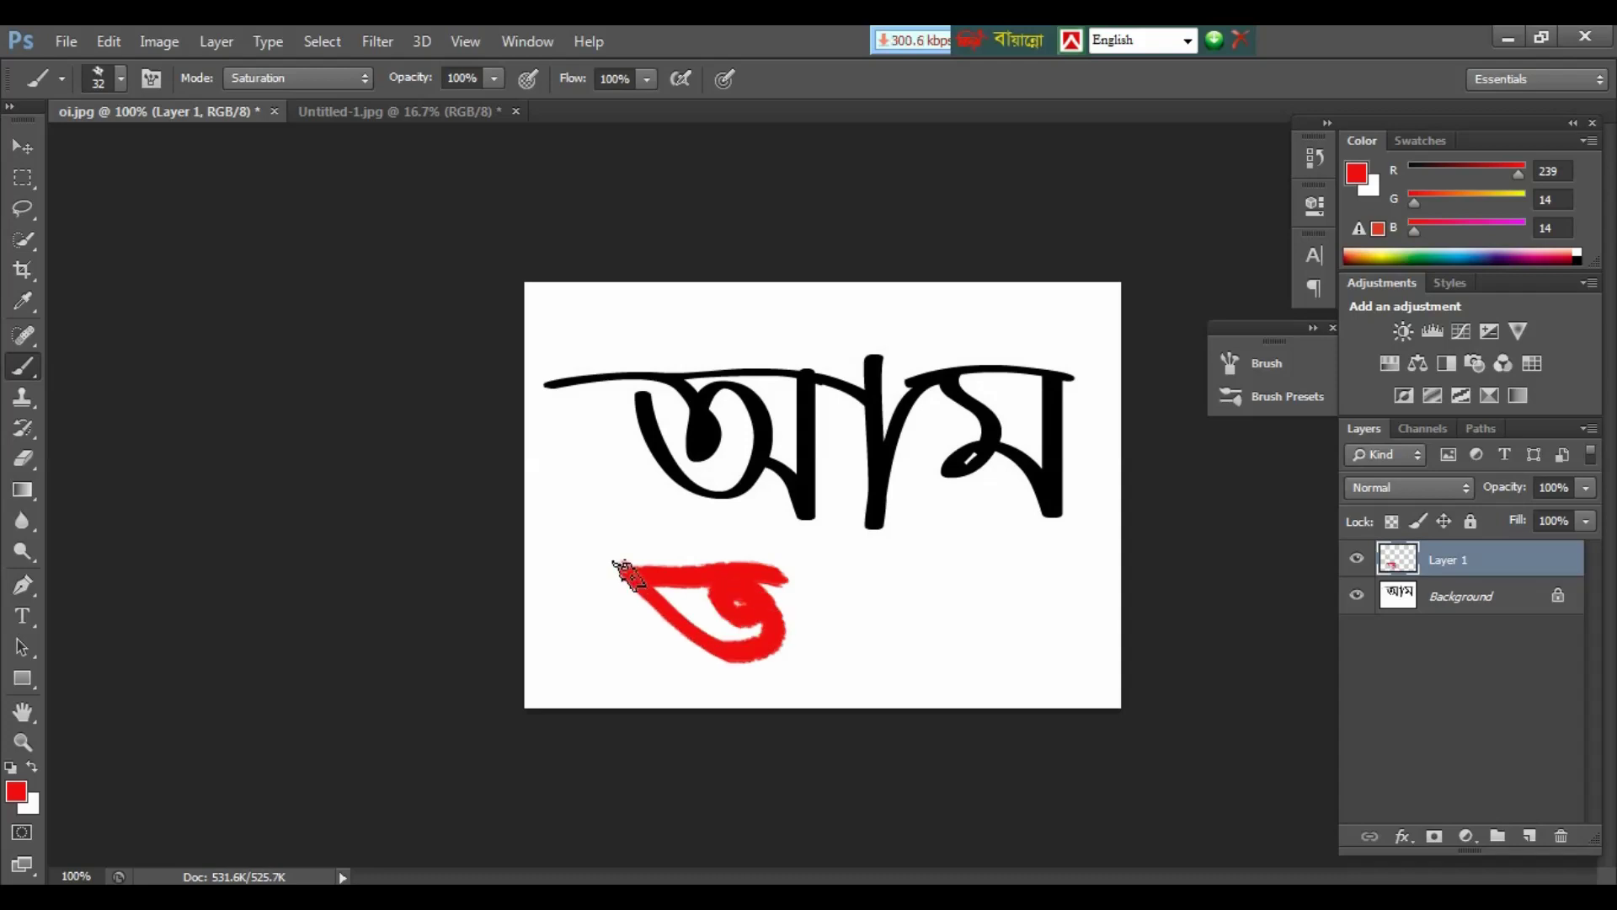
pyautogui.moveTo(787, 640)
pyautogui.mouseDown()
pyautogui.moveTo(828, 655)
pyautogui.moveTo(779, 573)
pyautogui.mouseUp()
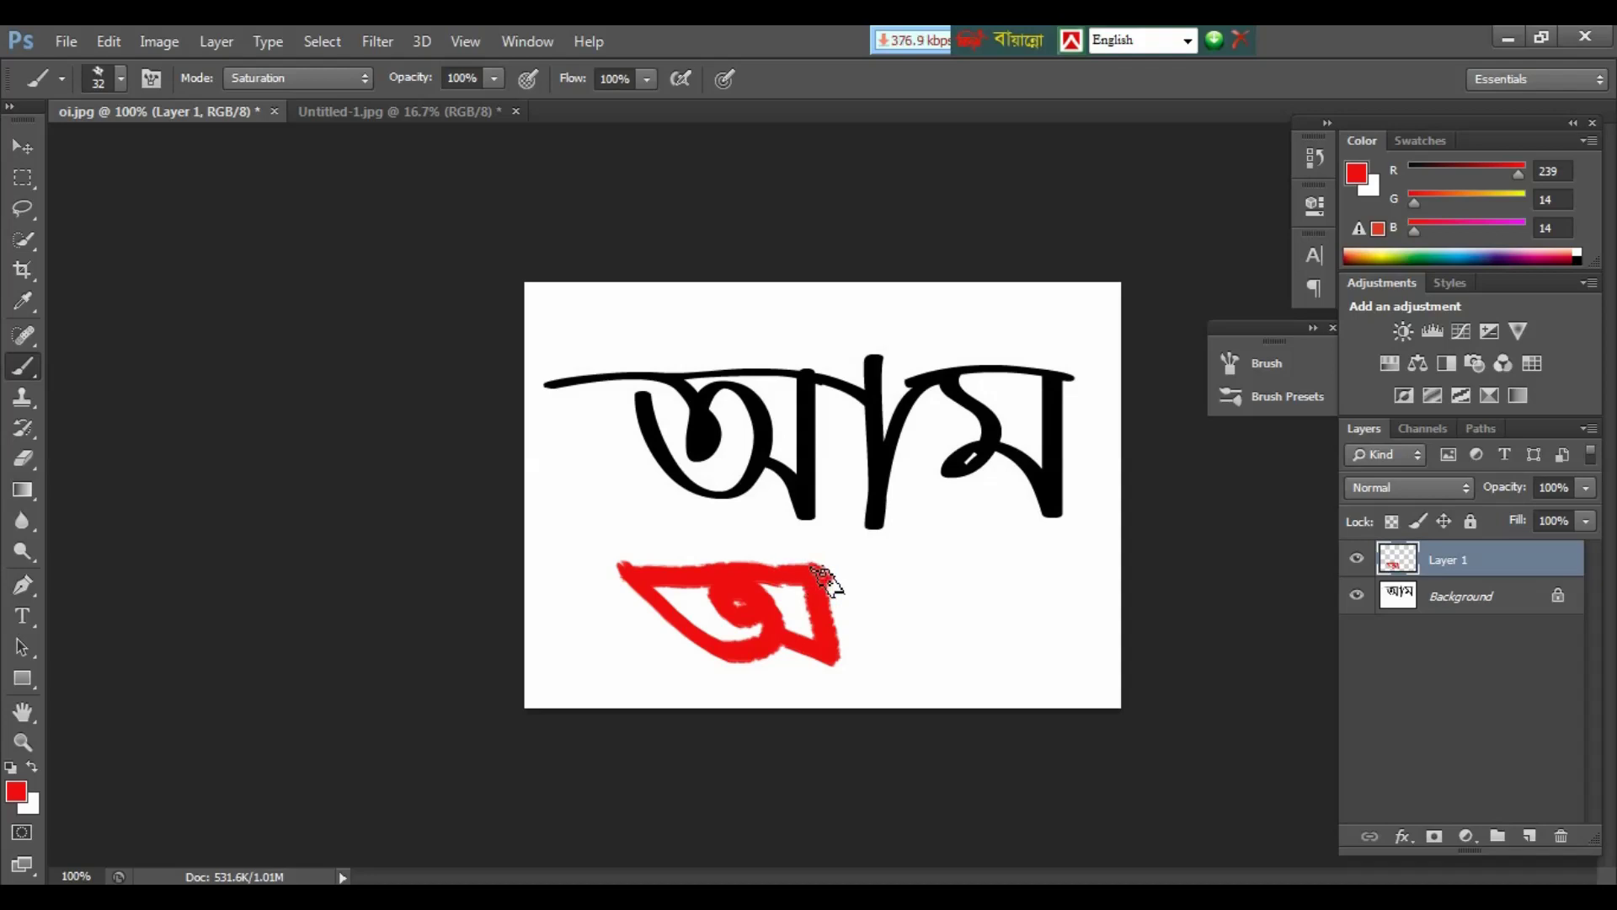
pyautogui.moveTo(819, 571)
pyautogui.mouseDown()
pyautogui.moveTo(858, 583)
pyautogui.moveTo(877, 655)
pyautogui.mouseUp()
pyautogui.moveTo(867, 577)
pyautogui.mouseDown()
pyautogui.moveTo(950, 576)
pyautogui.moveTo(994, 650)
pyautogui.moveTo(940, 578)
pyautogui.mouseUp()
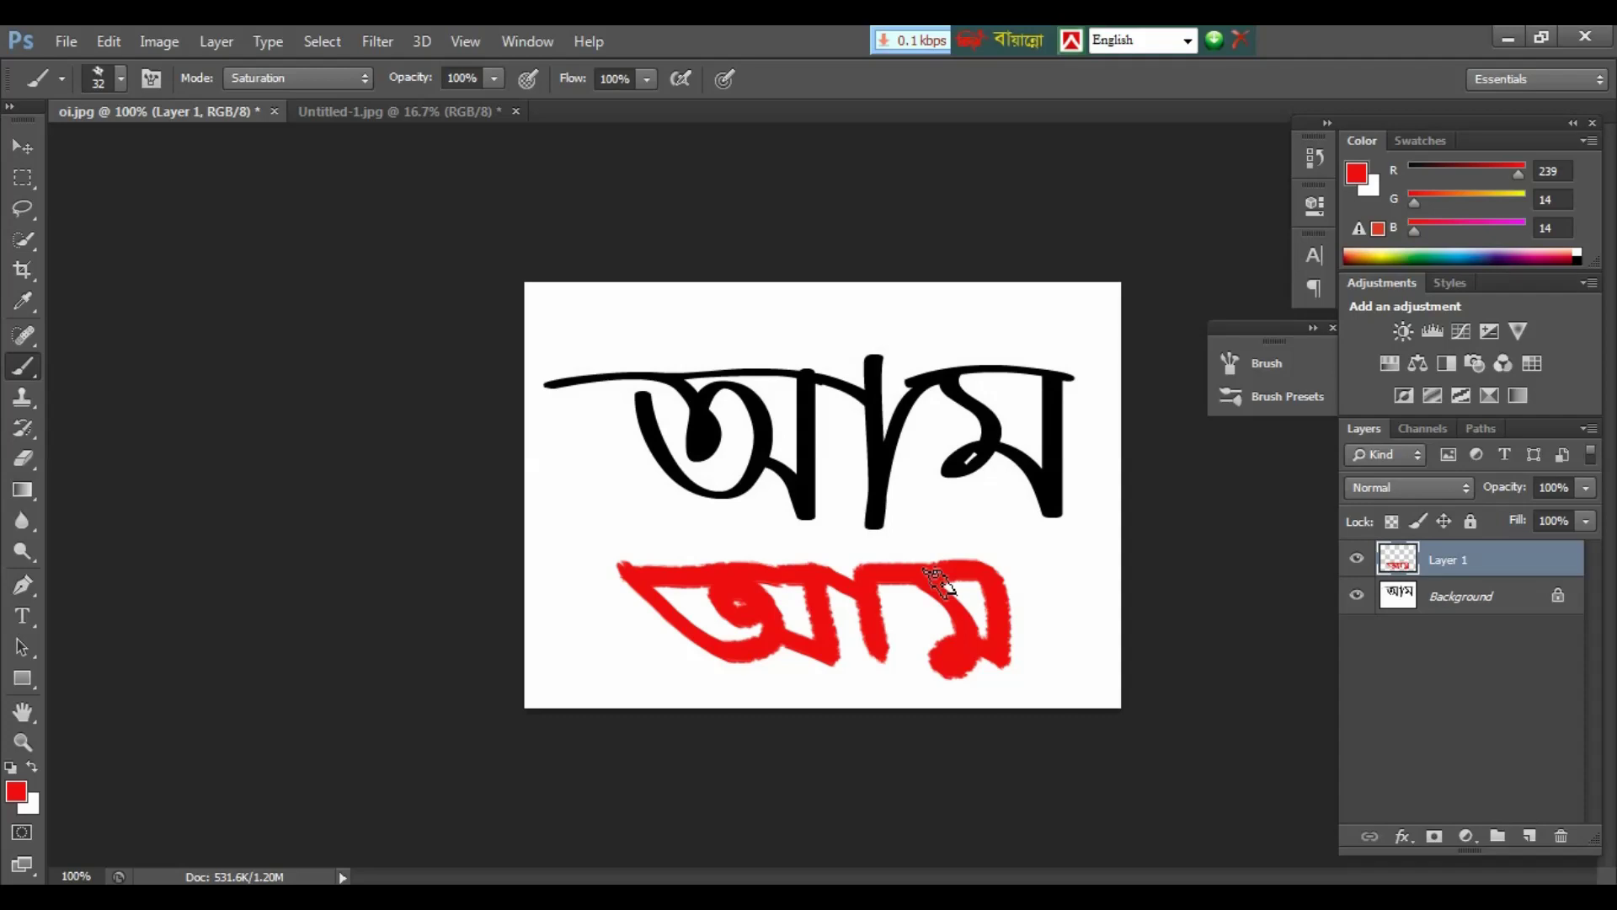
pyautogui.hotkey('ctrl', '+')
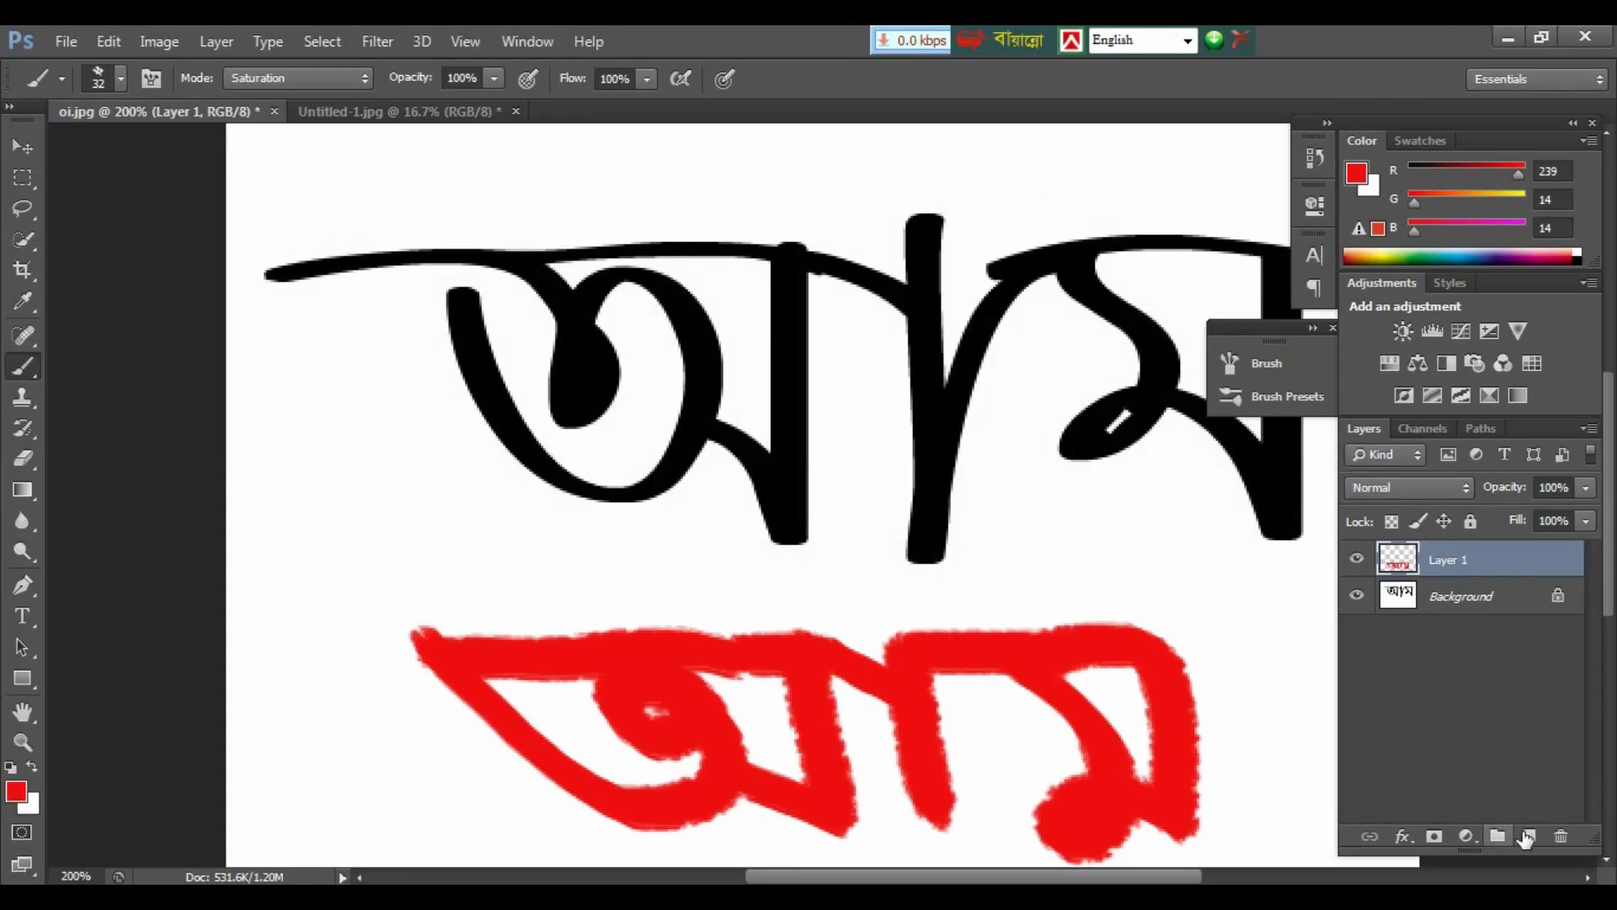
# Step: Add an empty Layer 2 above Layer 1, with the black word in view
pyautogui.click(1529, 835)
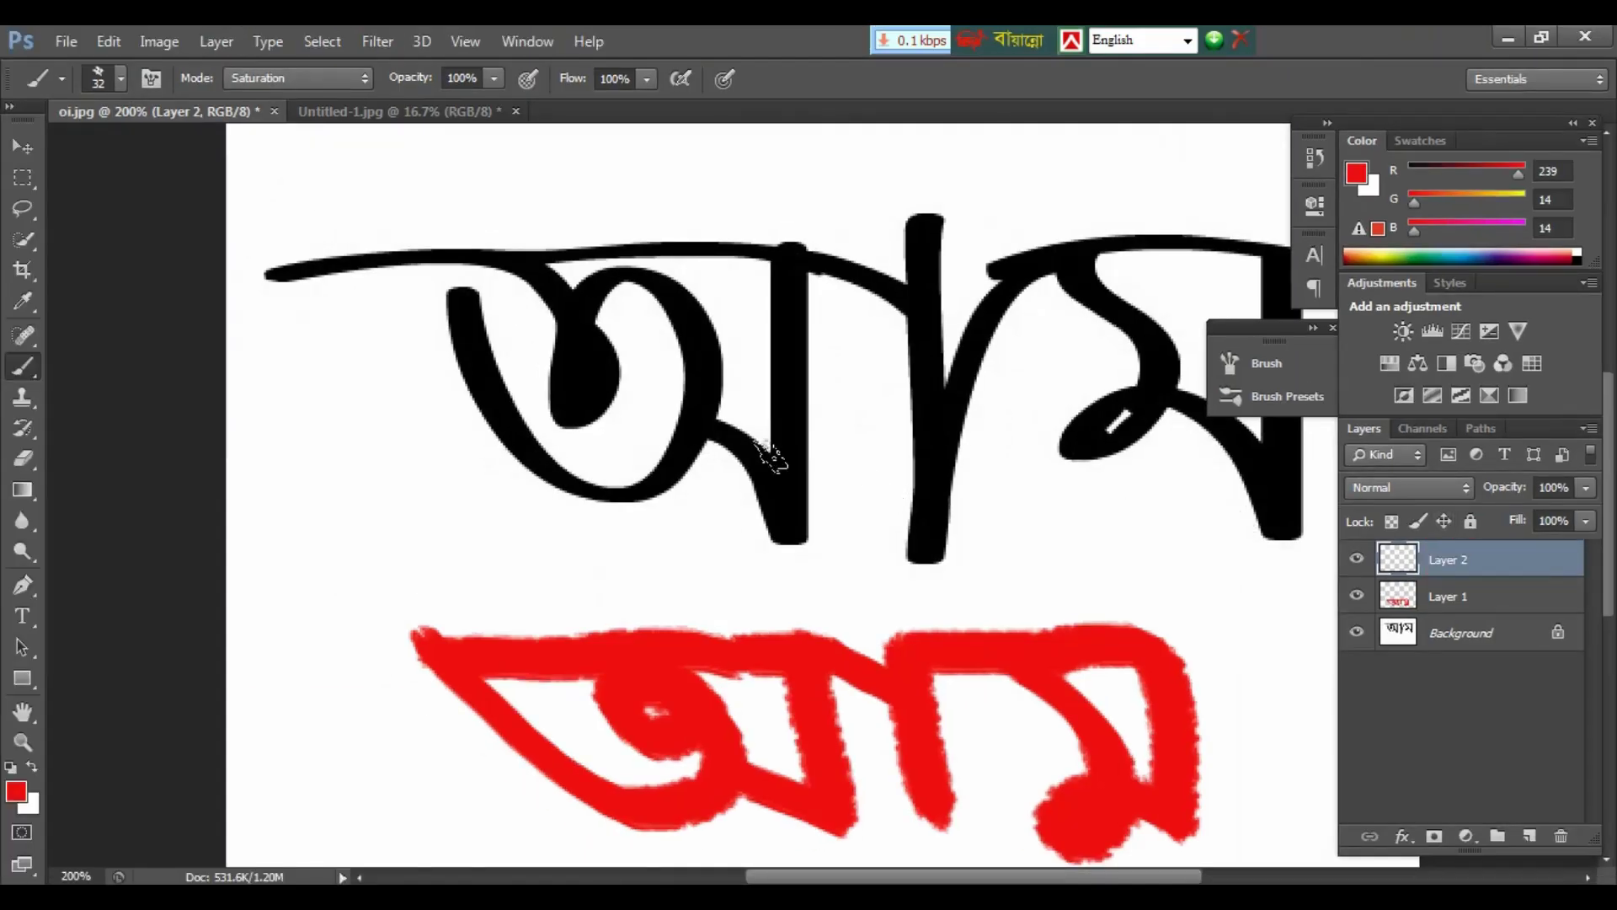
pyautogui.moveTo(758, 450); pyautogui.dragTo(645, 411)
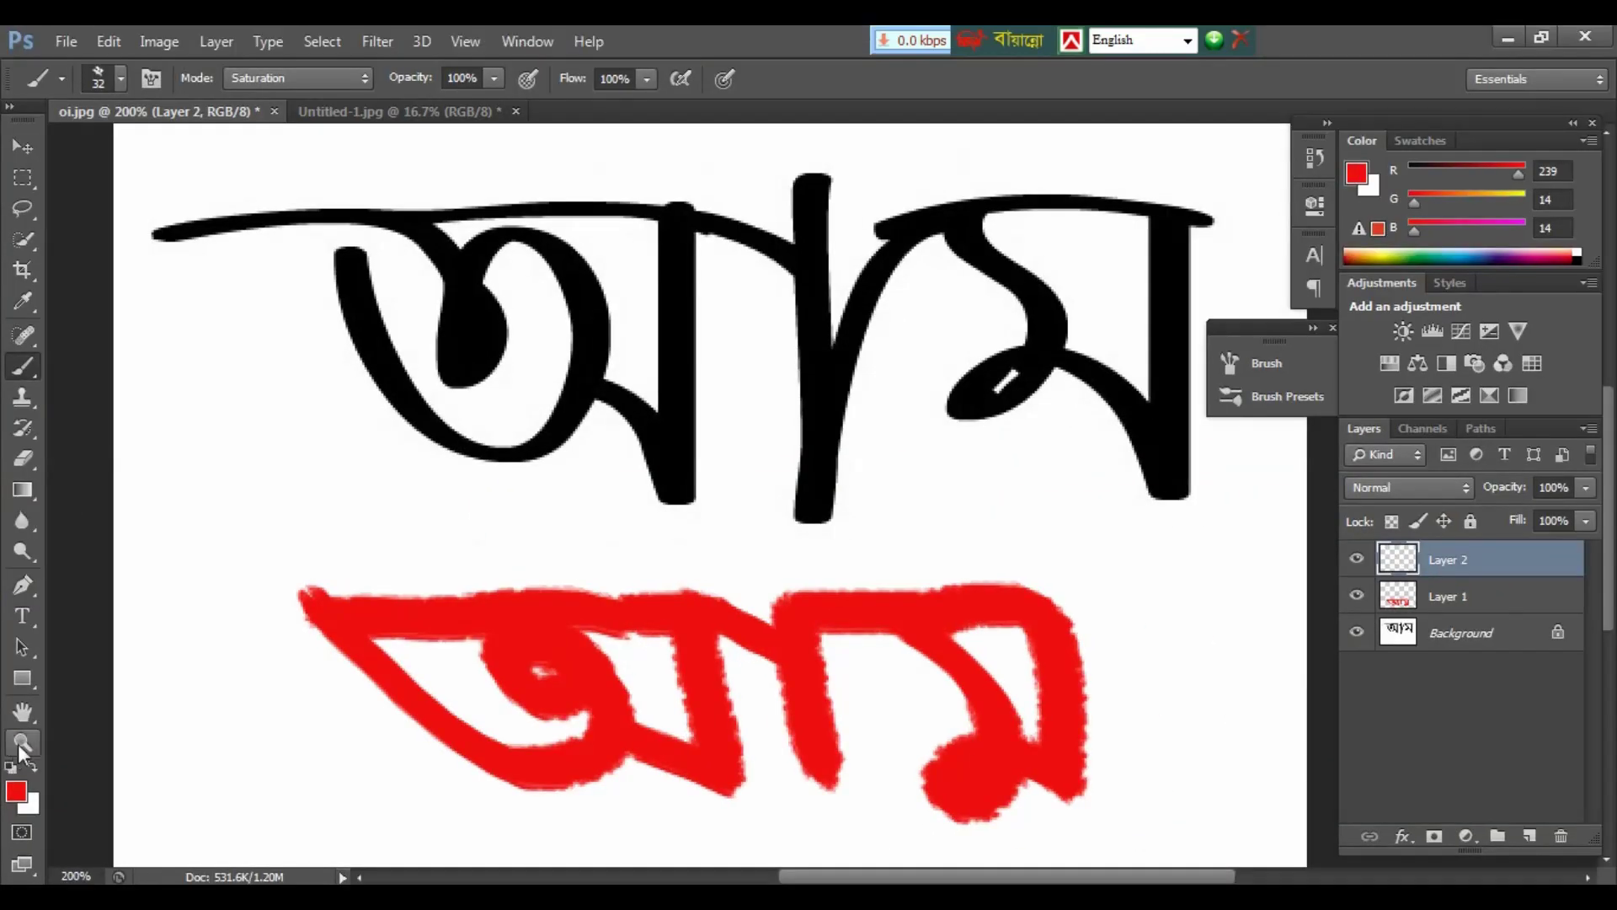
pyautogui.press('p')
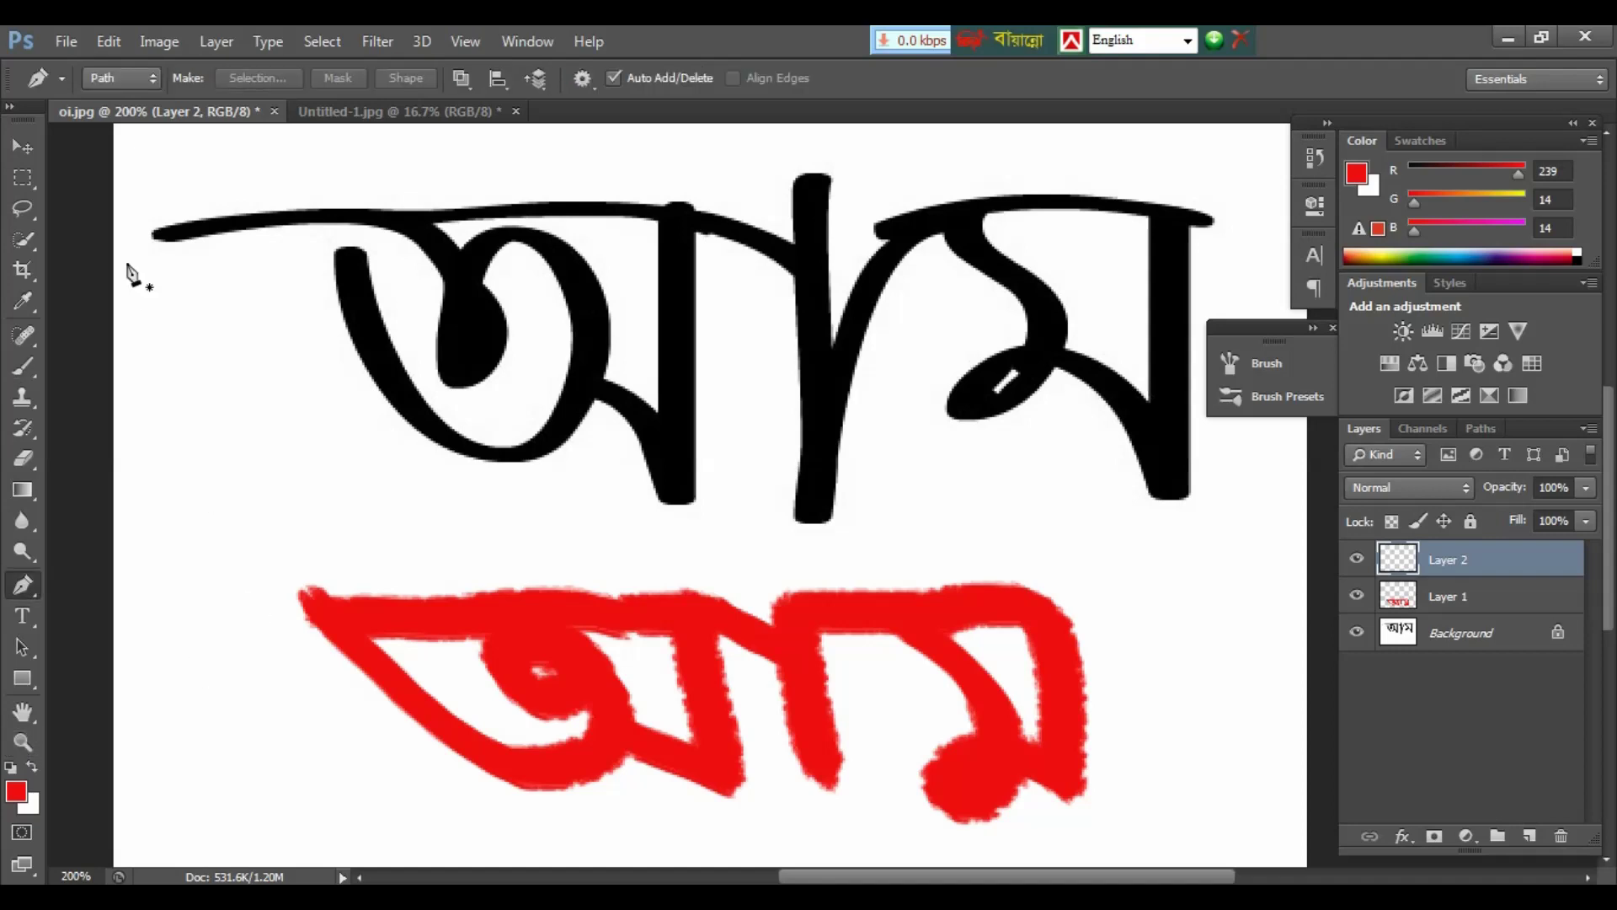
# Step: Draw and discard a trial pen path along the আম headstroke
pyautogui.click(175, 228)
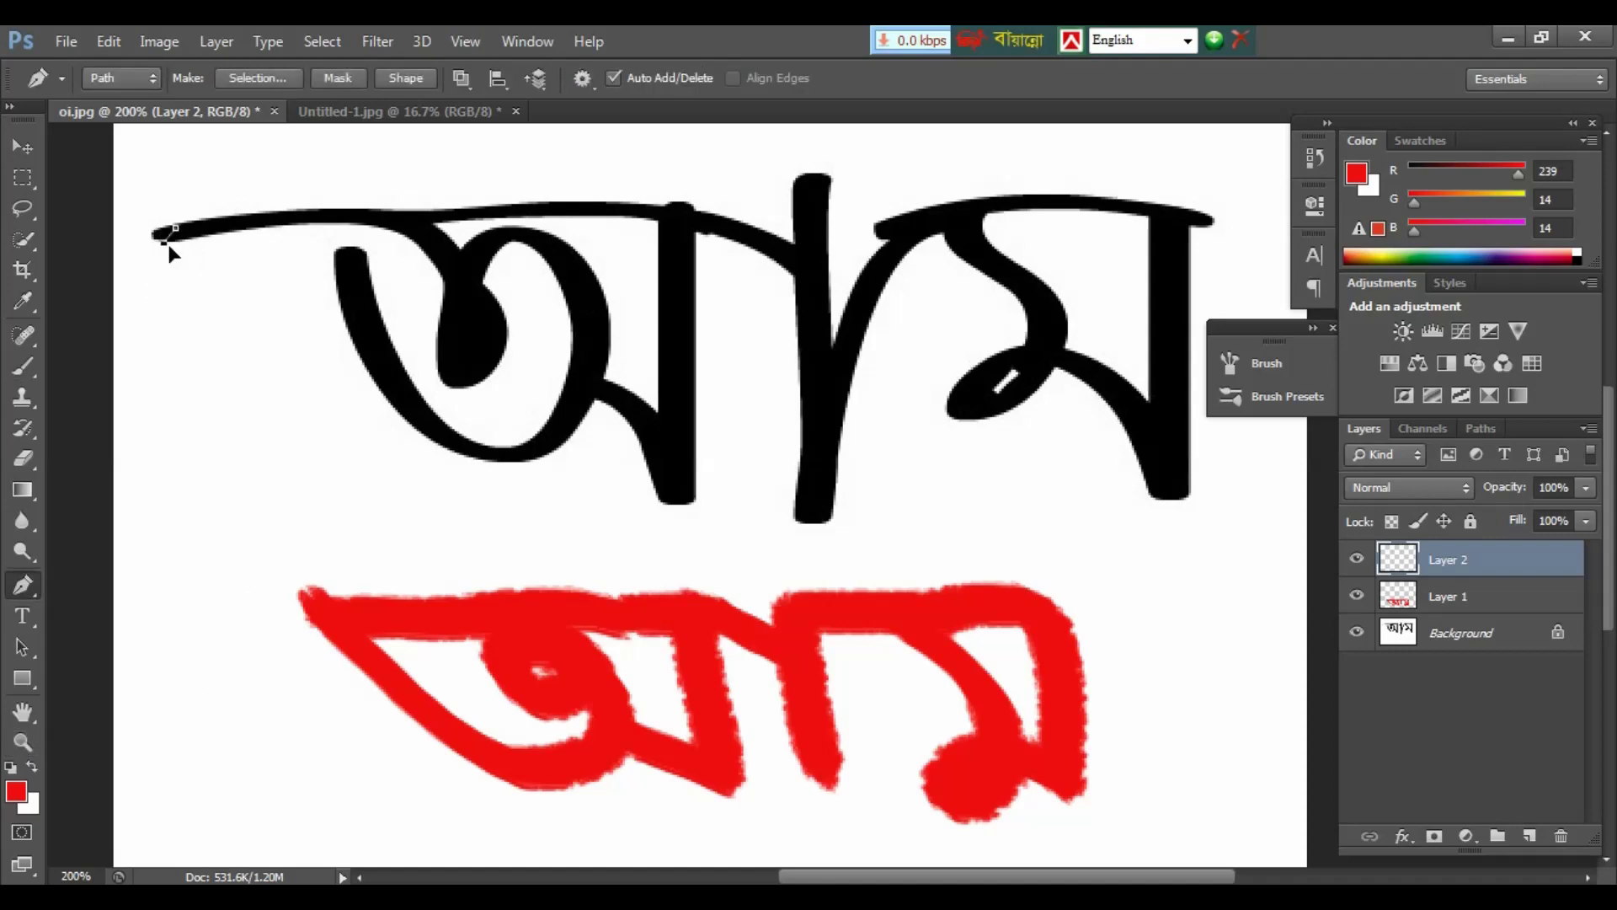
pyautogui.moveTo(166, 243); pyautogui.dragTo(340, 233)
pyautogui.press('Return')
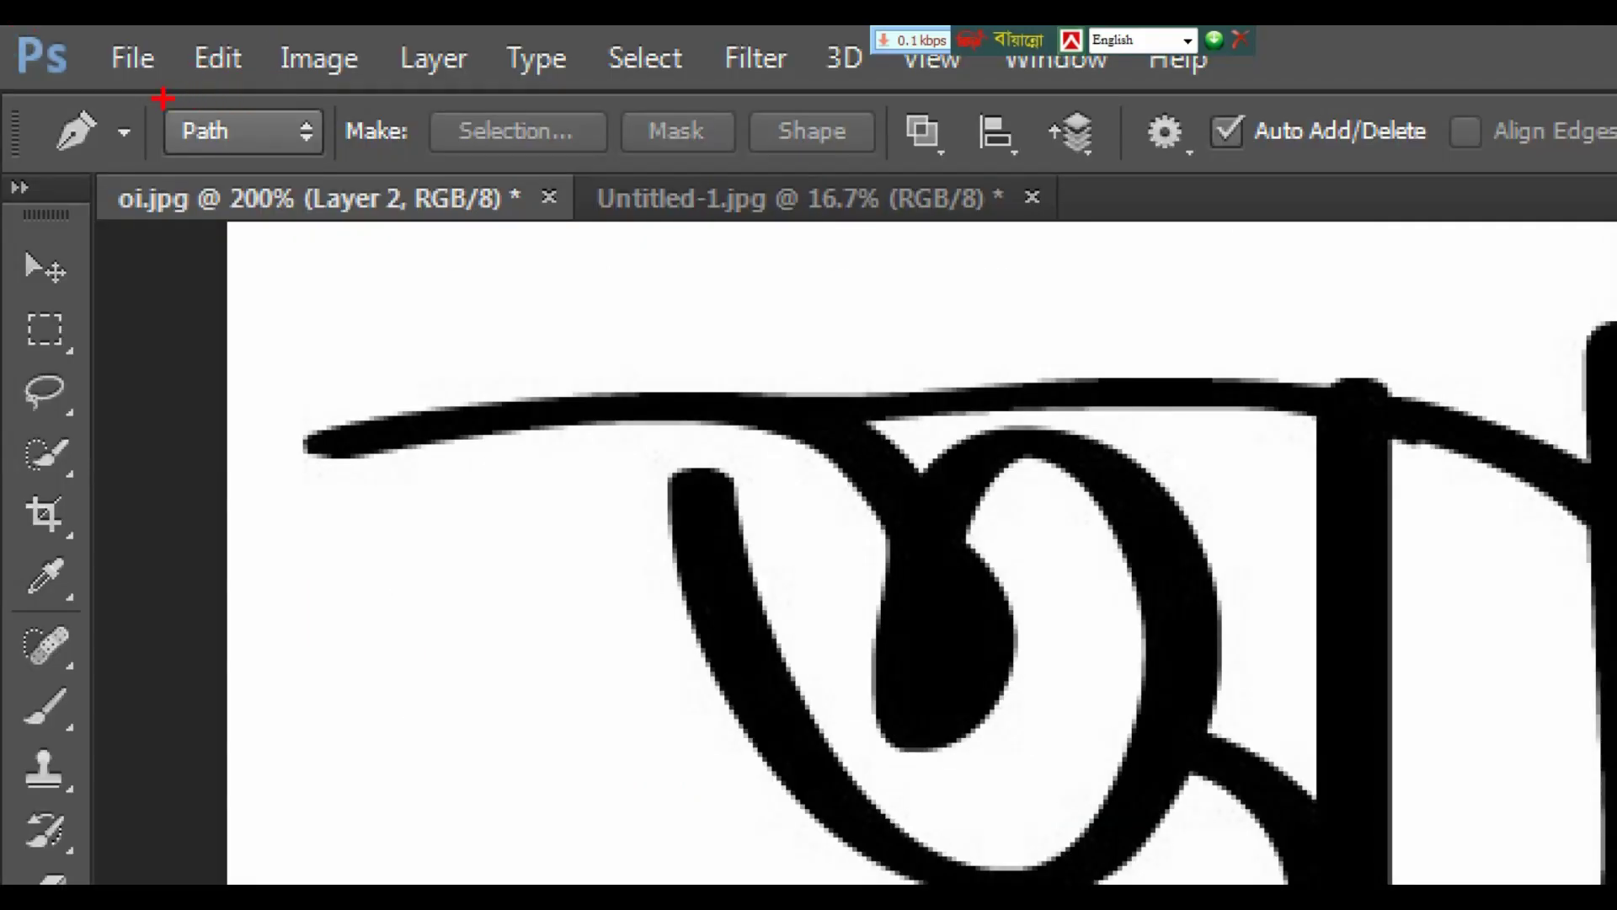
pyautogui.moveTo(158, 101); pyautogui.dragTo(295, 168)
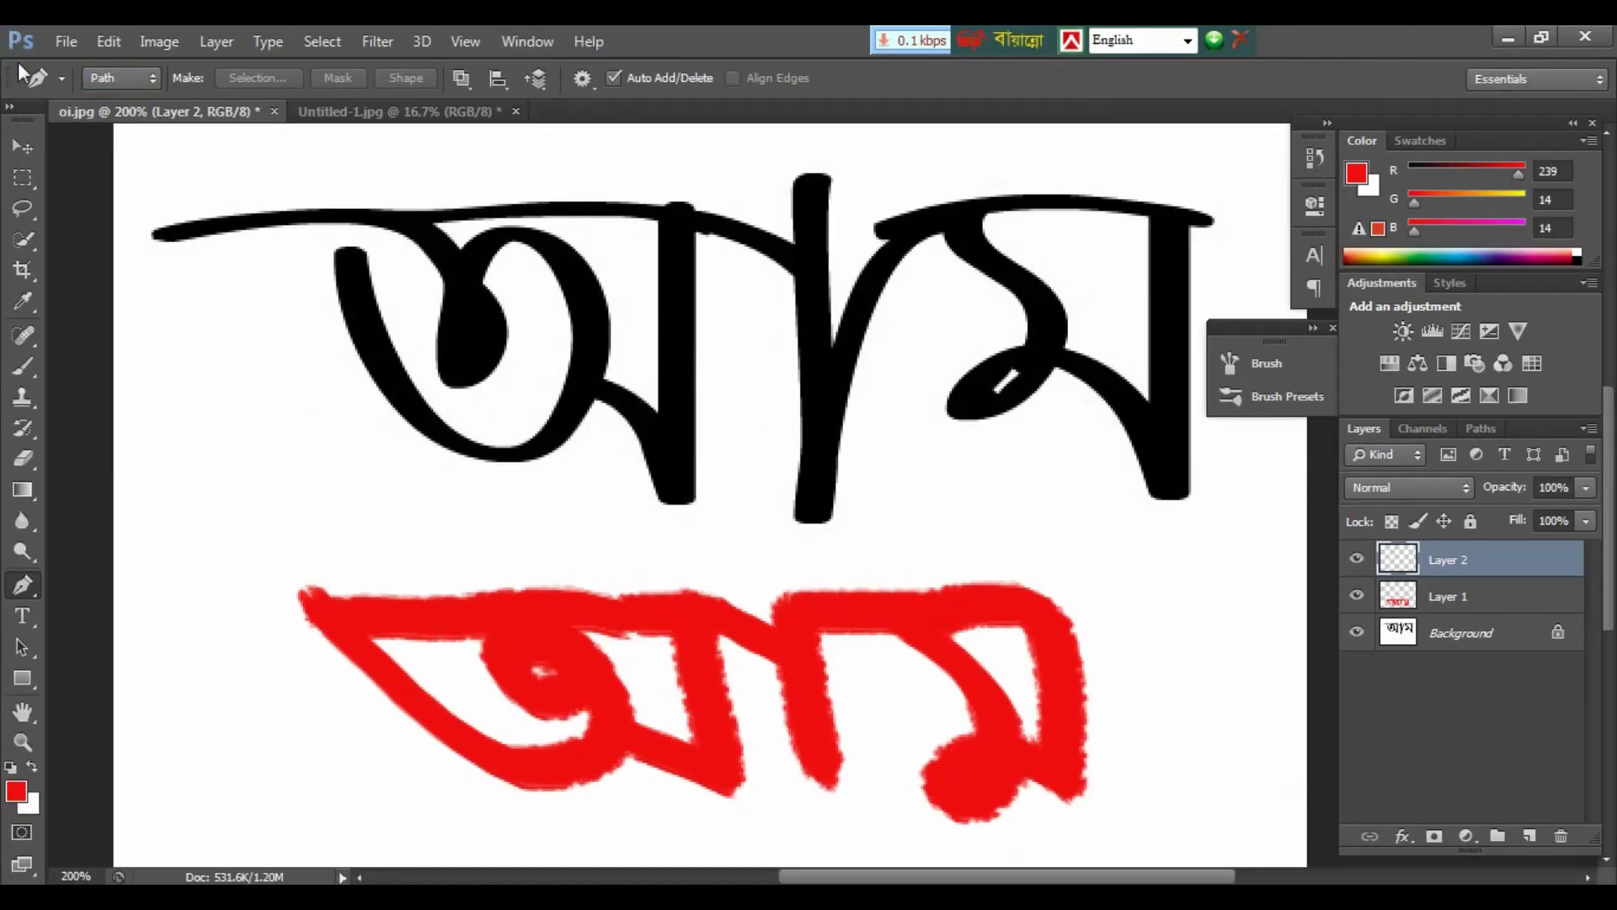
pyautogui.click(154, 78)
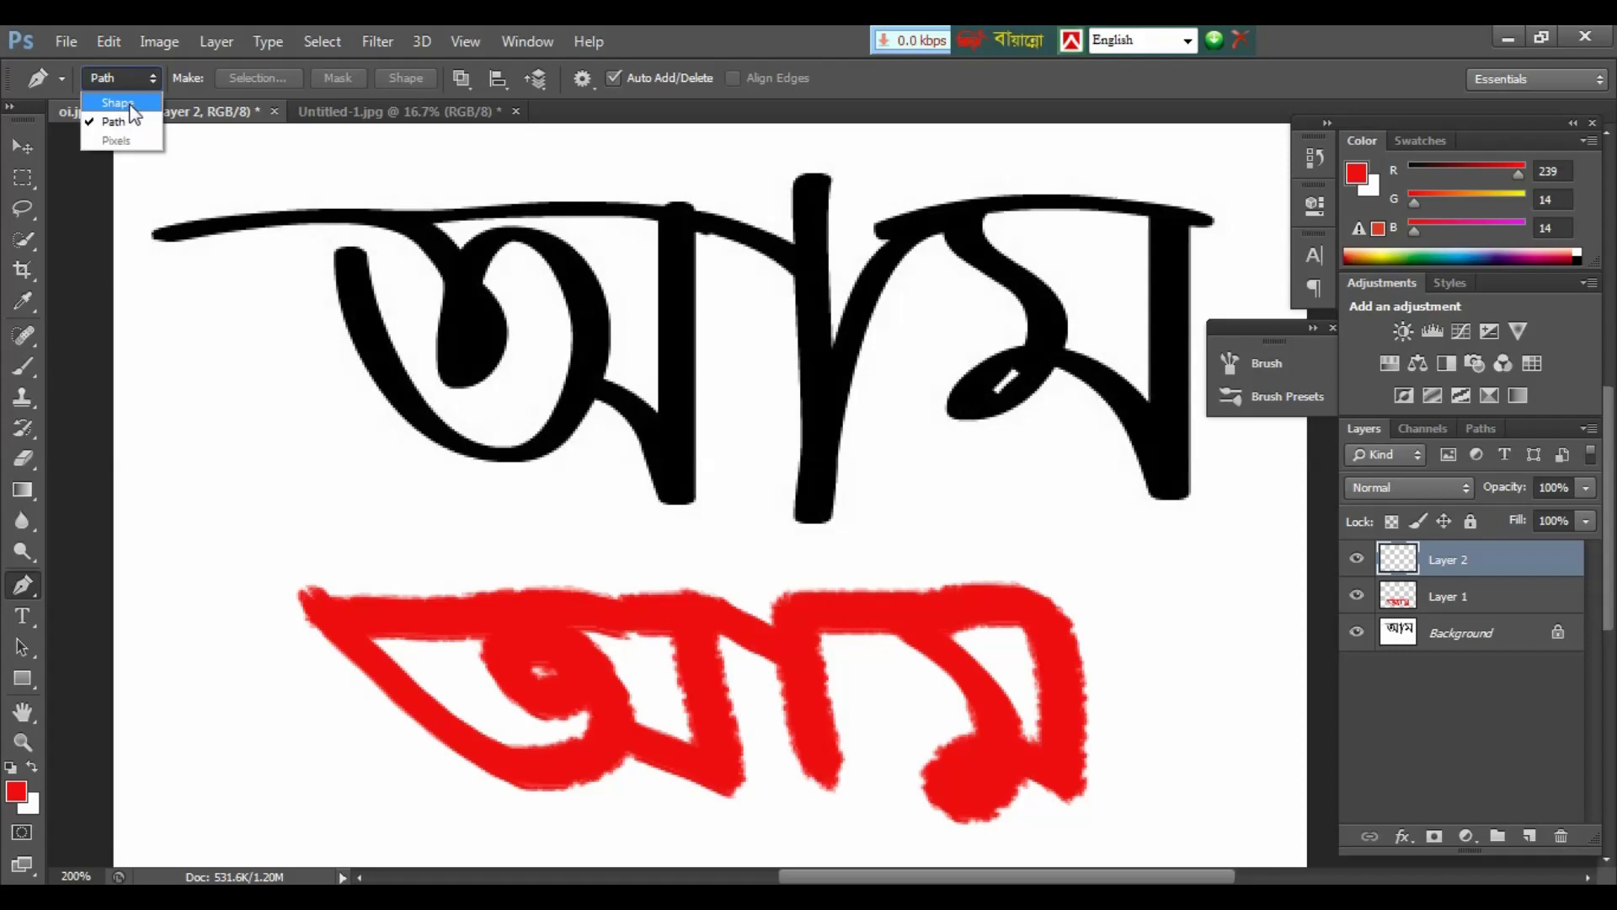
# Step: In Shape mode, trace a red shape along the আম headstroke toward the second letter's stem
pyautogui.click(131, 104)
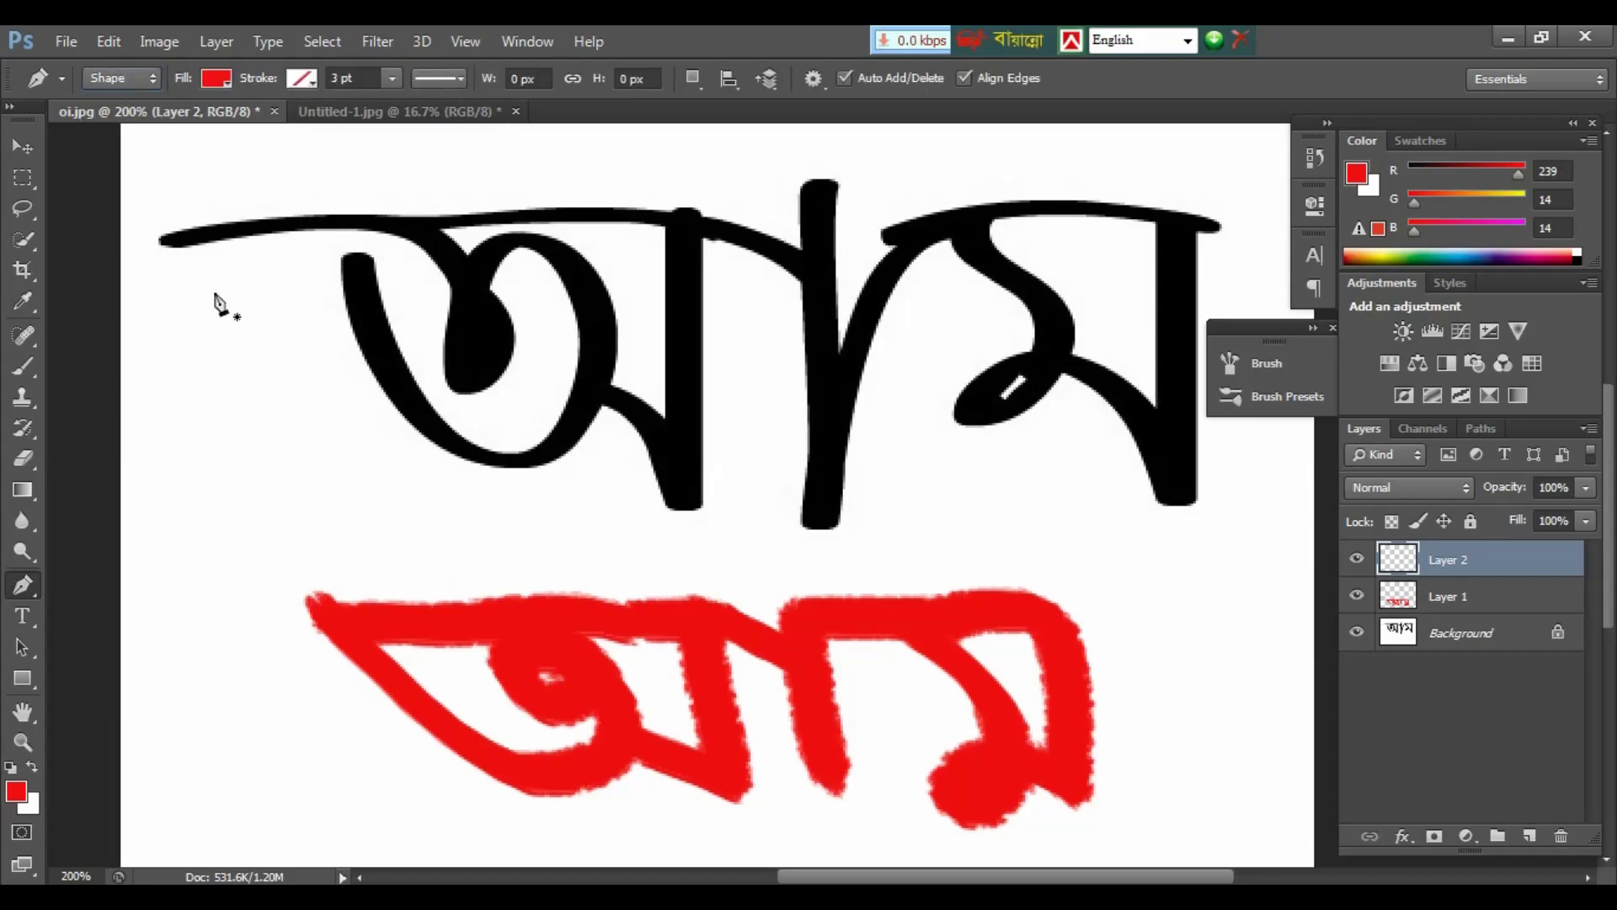
pyautogui.click(162, 240)
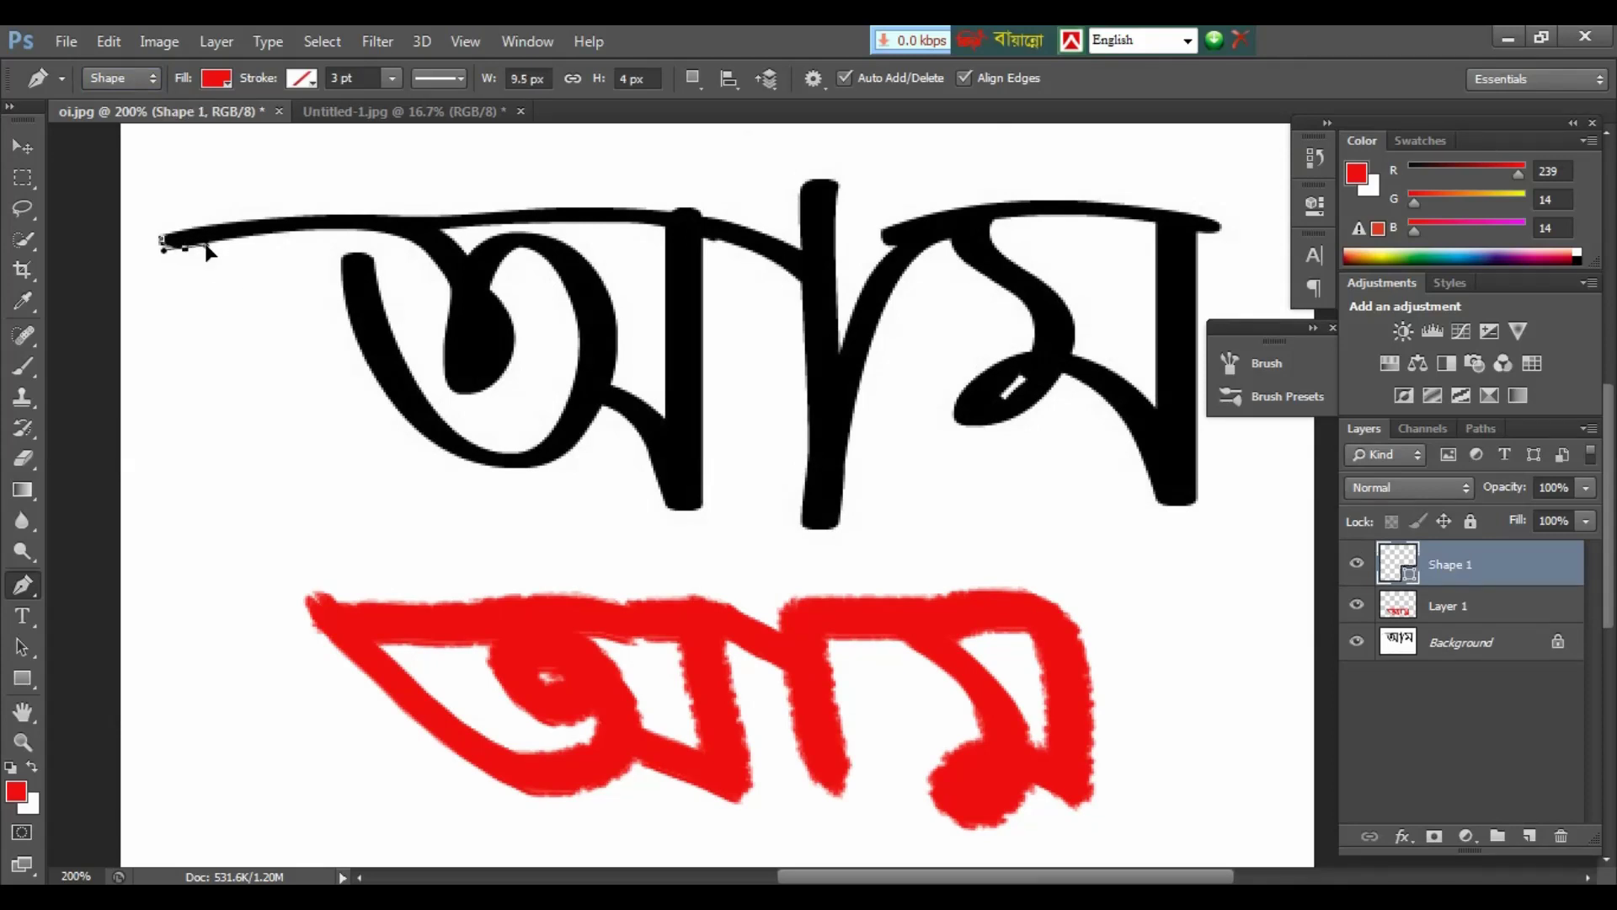
pyautogui.click(206, 245)
pyautogui.click(254, 238)
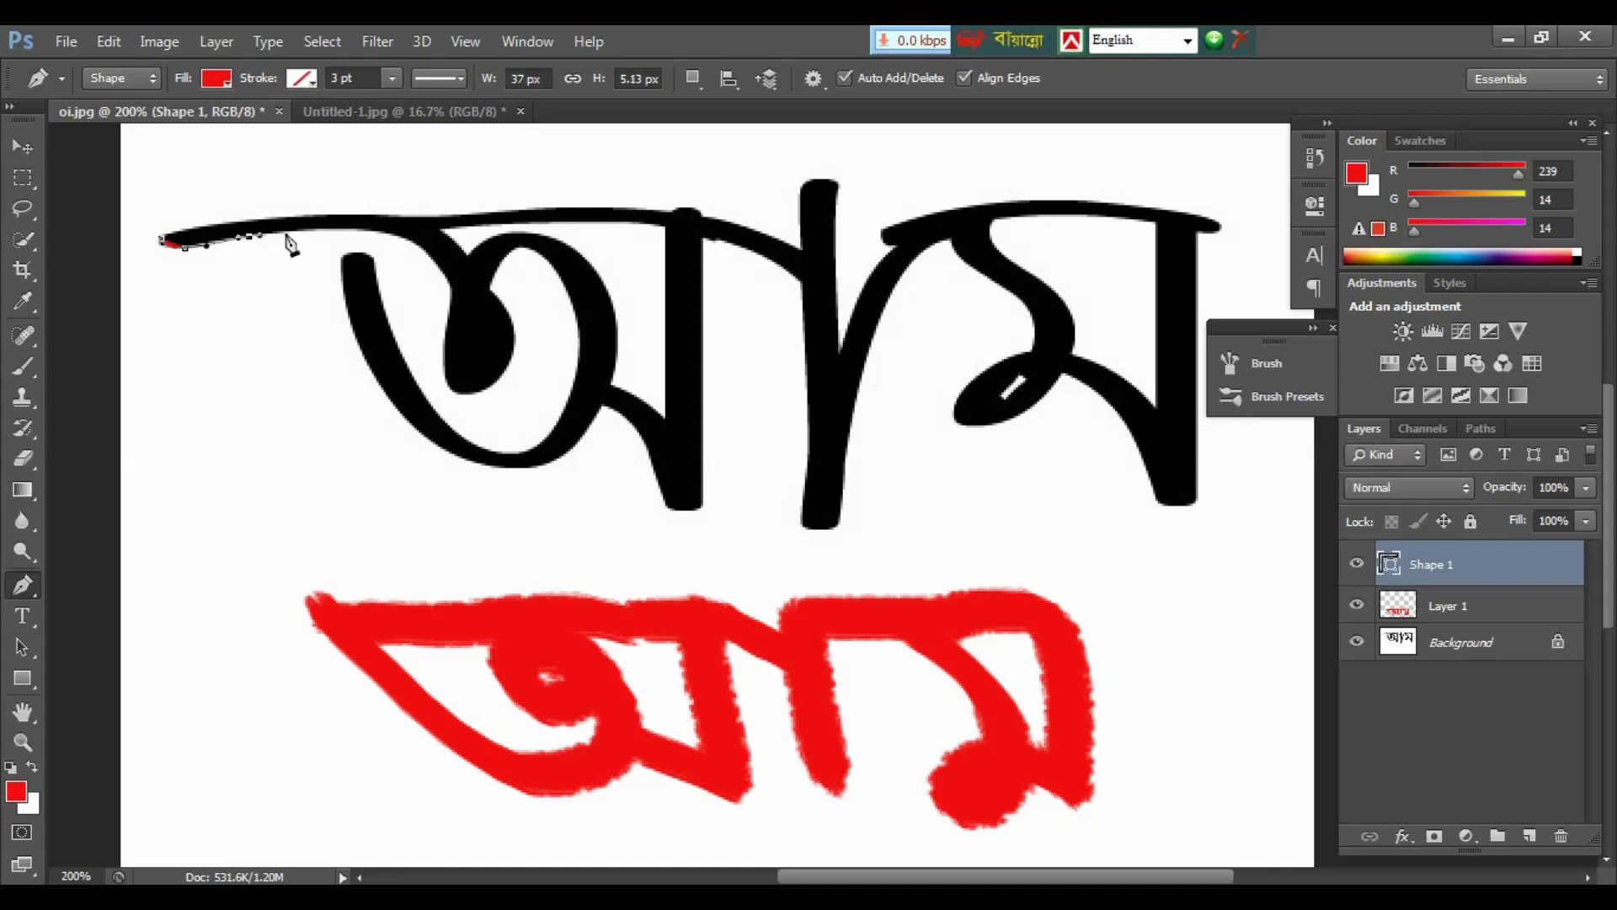
pyautogui.hotkey('ctrl', '+')
pyautogui.moveTo(280, 177); pyautogui.dragTo(329, 184)
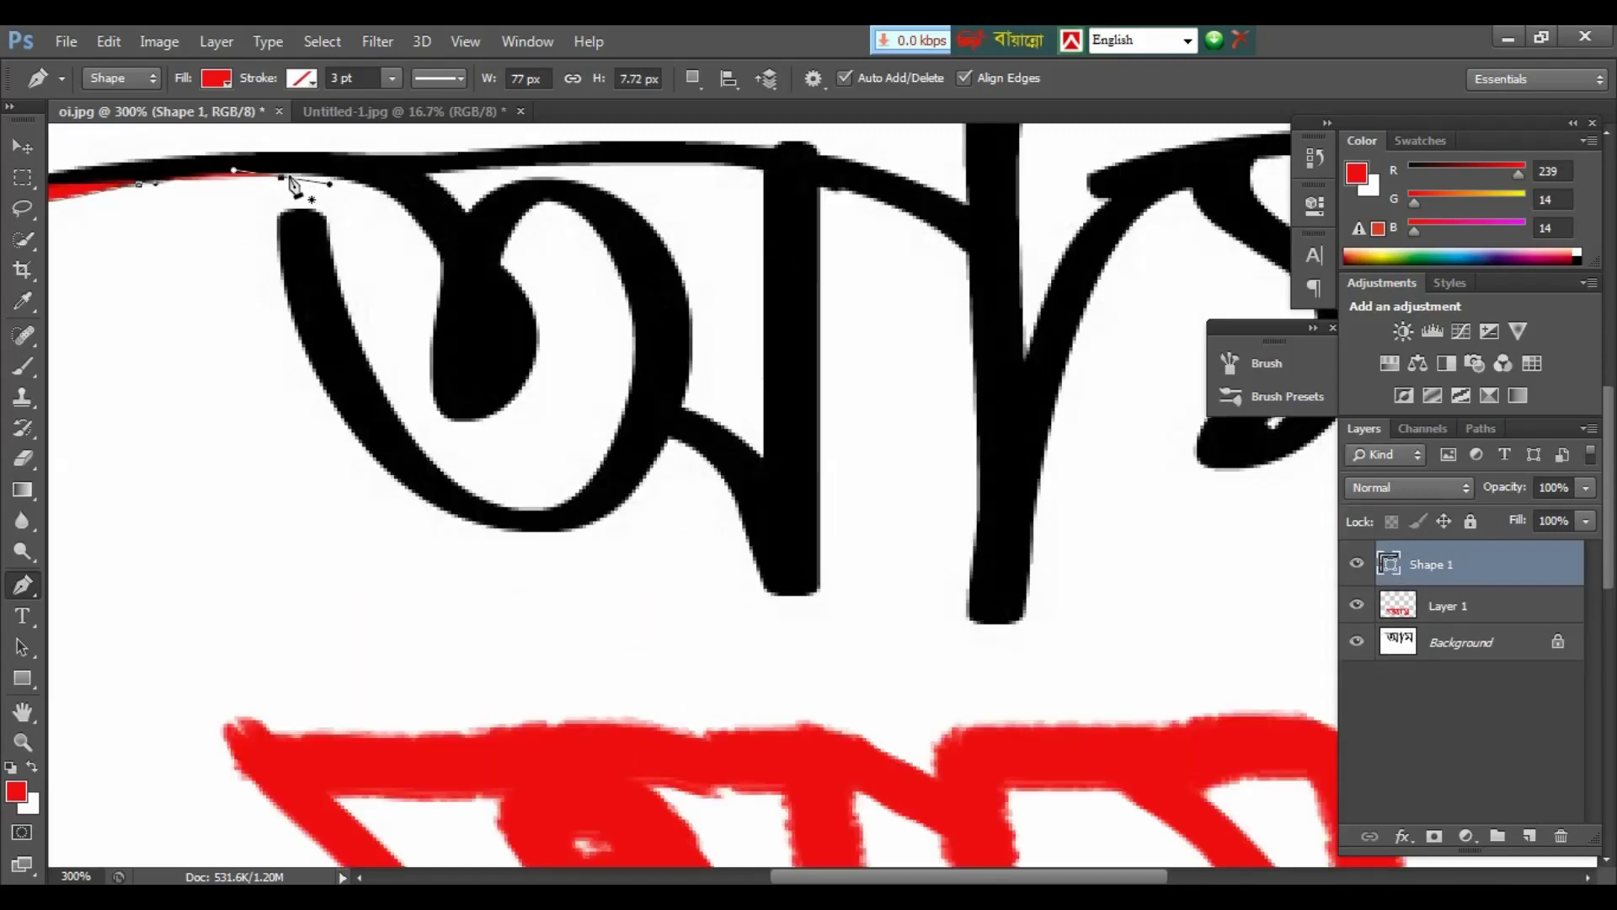
pyautogui.moveTo(437, 174); pyautogui.dragTo(475, 174)
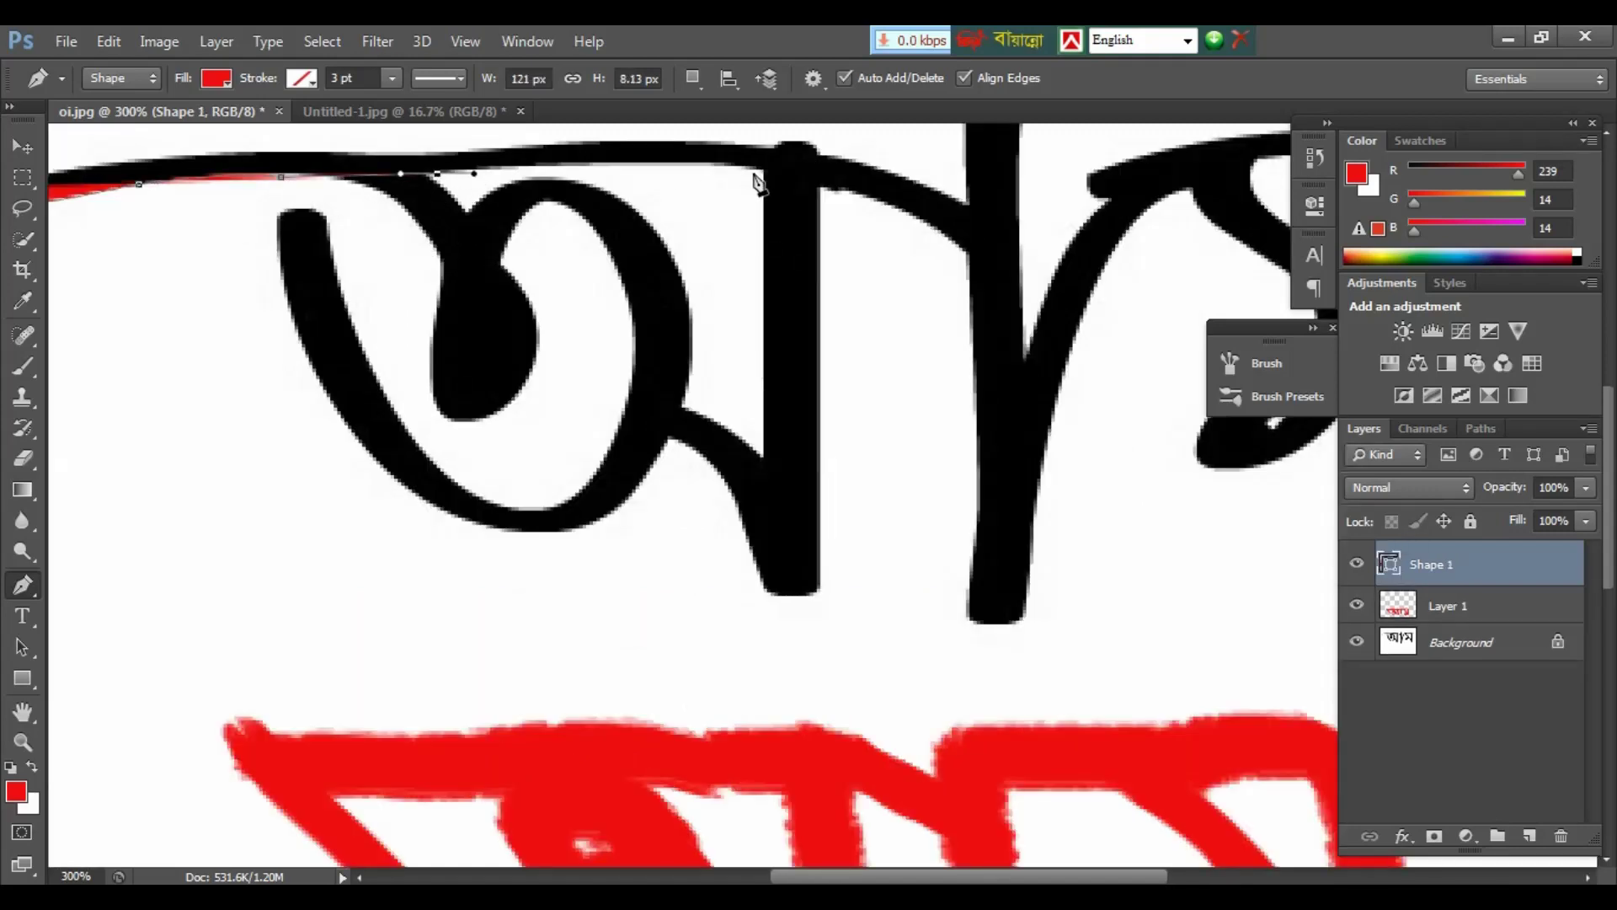
pyautogui.moveTo(757, 171); pyautogui.dragTo(825, 192)
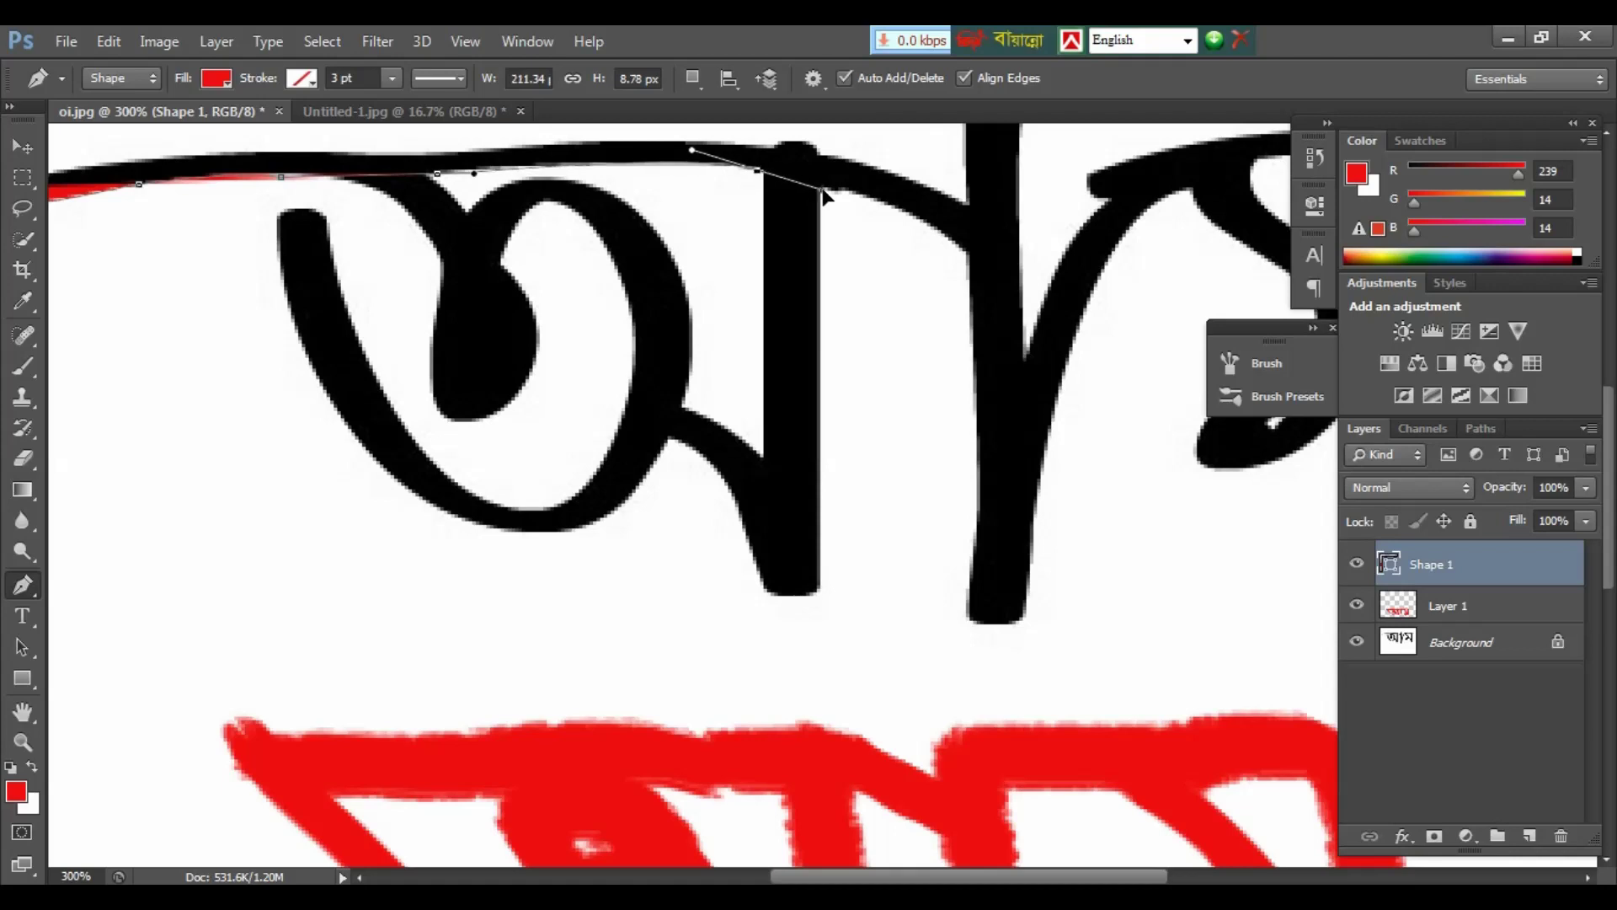
pyautogui.moveTo(534, 209); pyautogui.dragTo(650, 269)
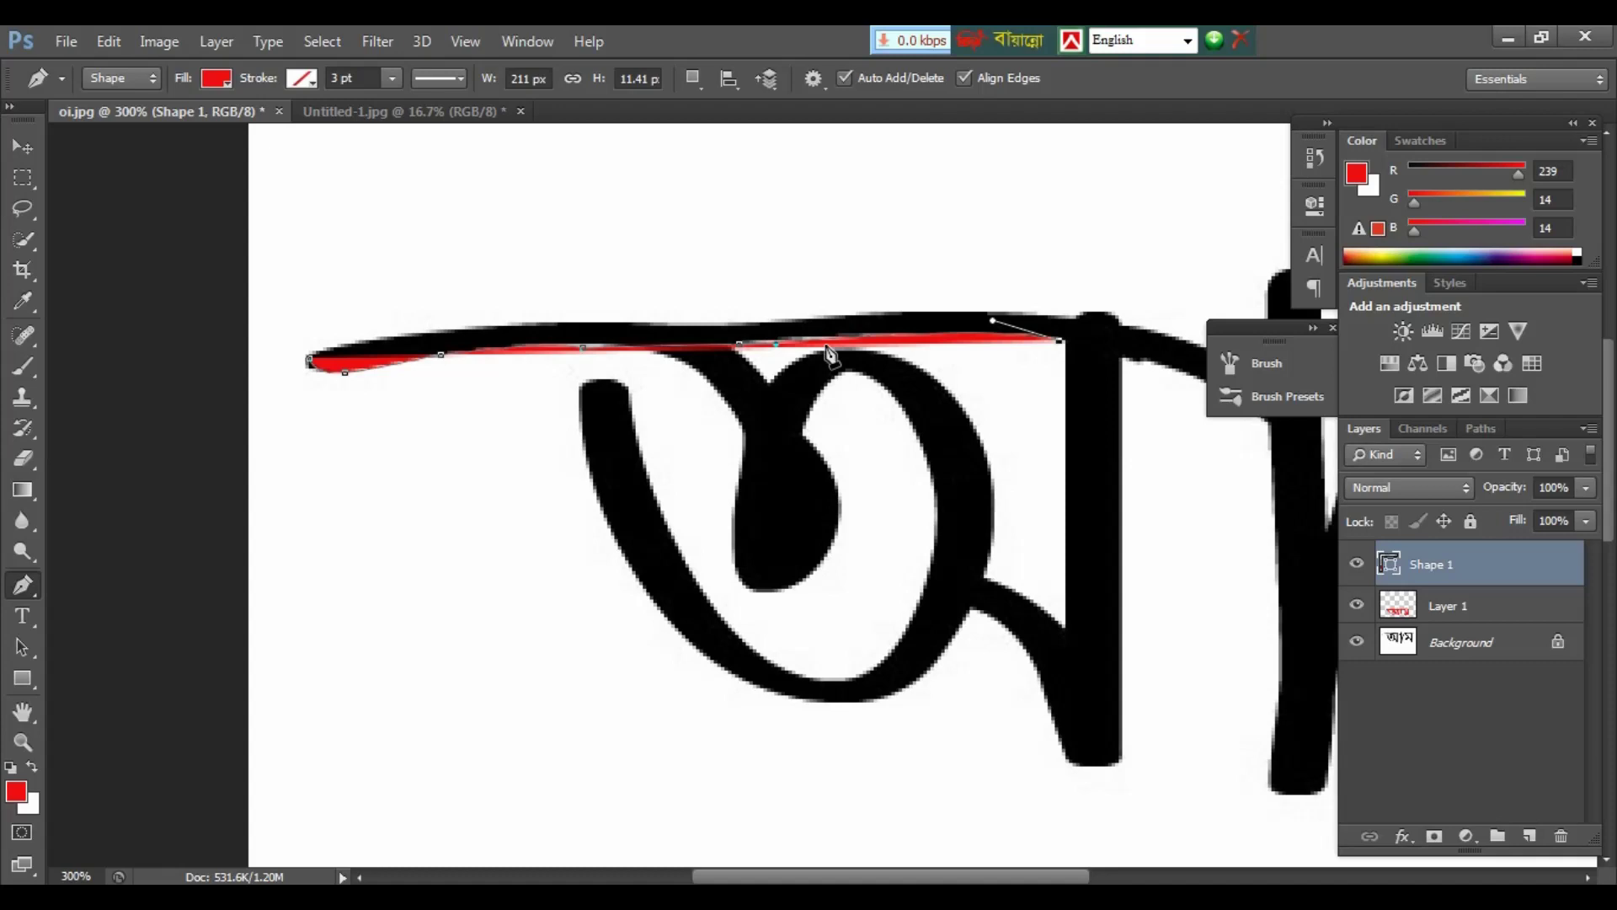
pyautogui.moveTo(918, 347); pyautogui.dragTo(777, 428)
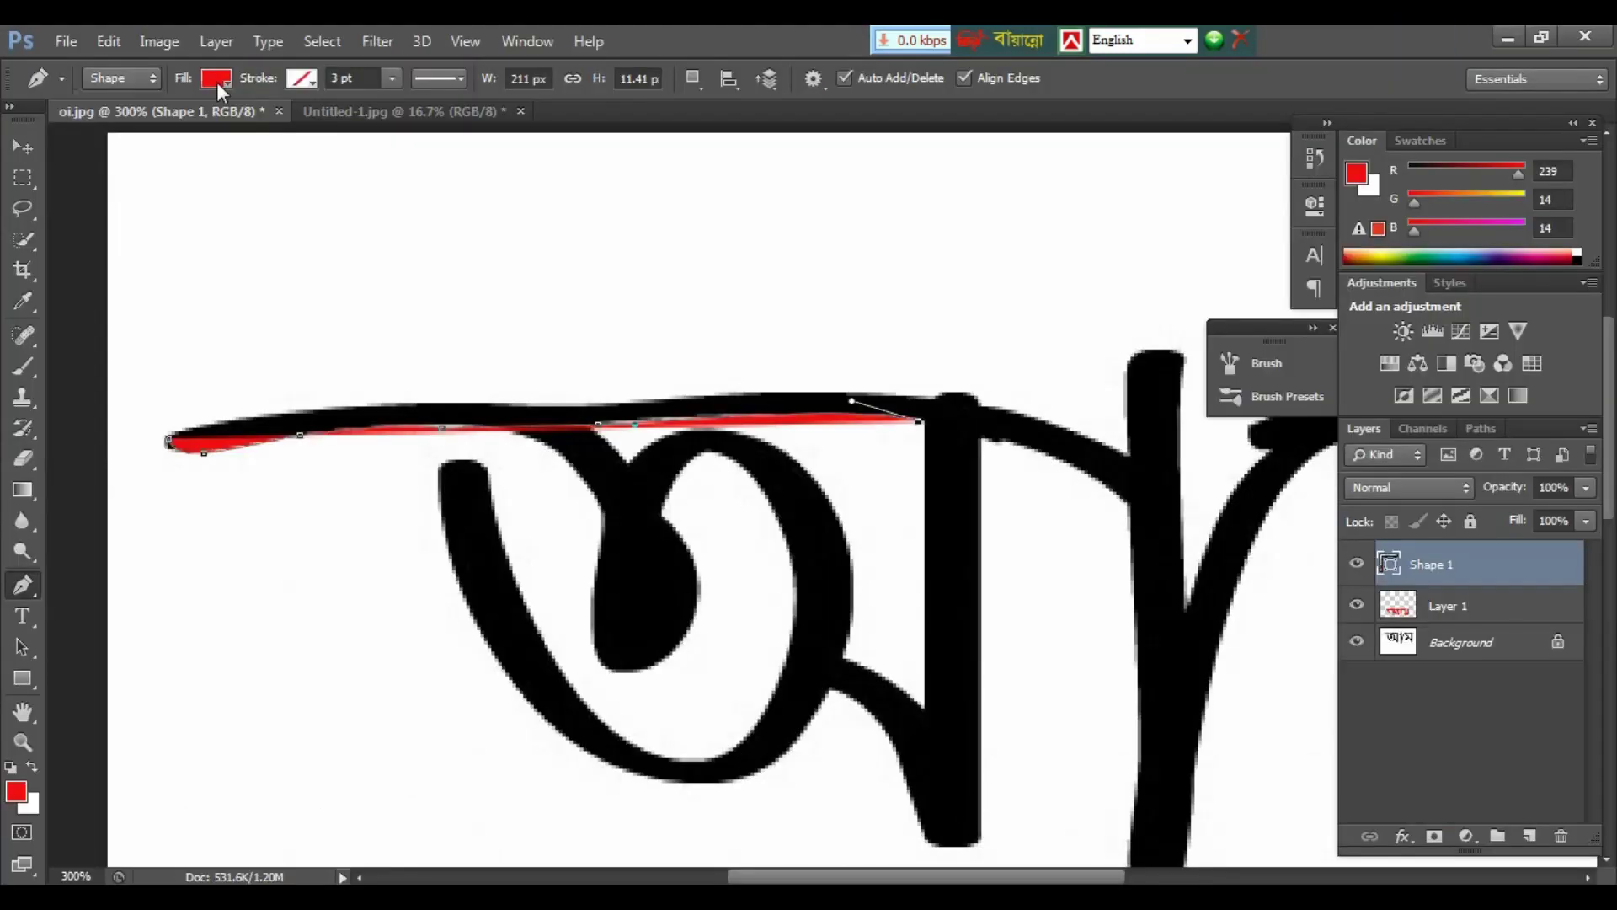
# Step: Set the shape's fill to No Color and curve the outline down to the stem's top
pyautogui.click(217, 80)
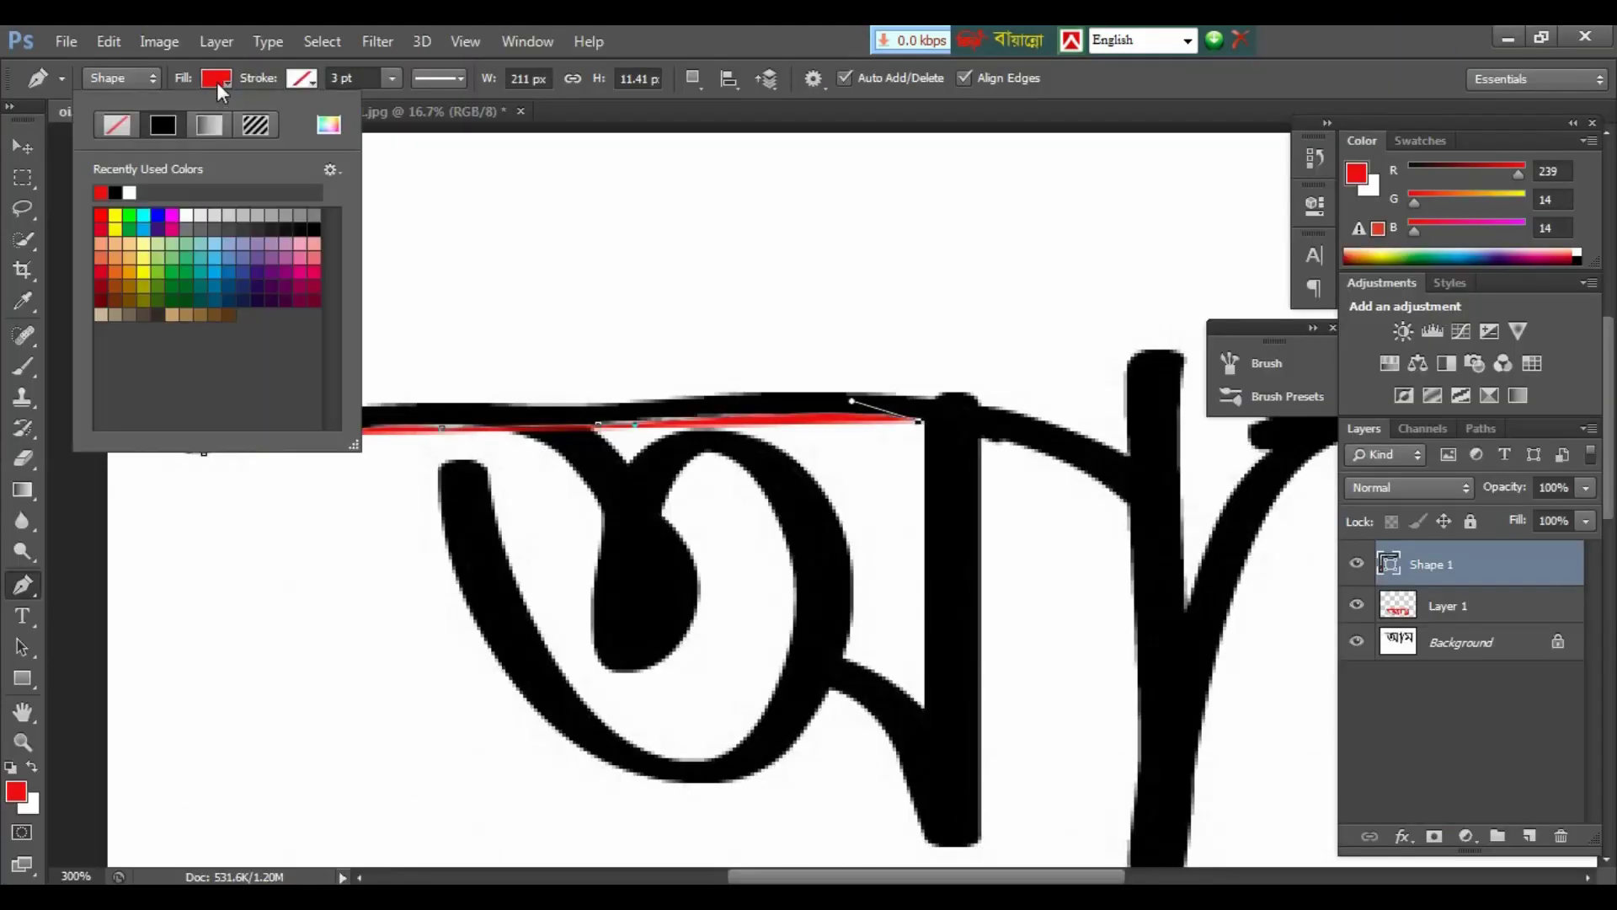
pyautogui.click(123, 123)
pyautogui.click(949, 303)
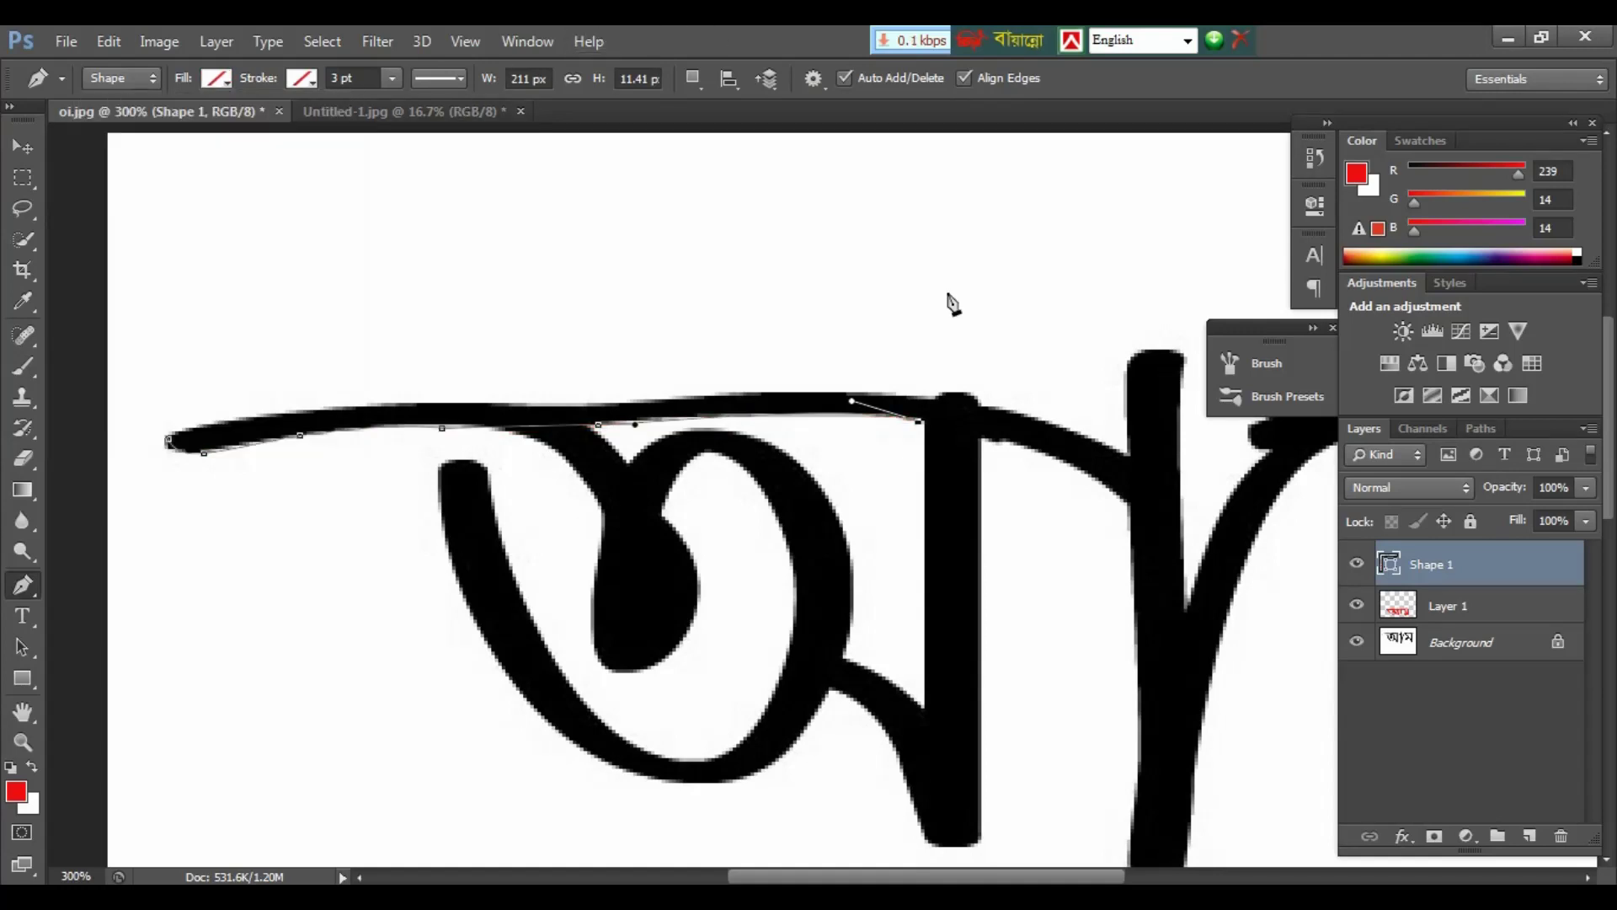
pyautogui.moveTo(938, 296); pyautogui.dragTo(723, 277)
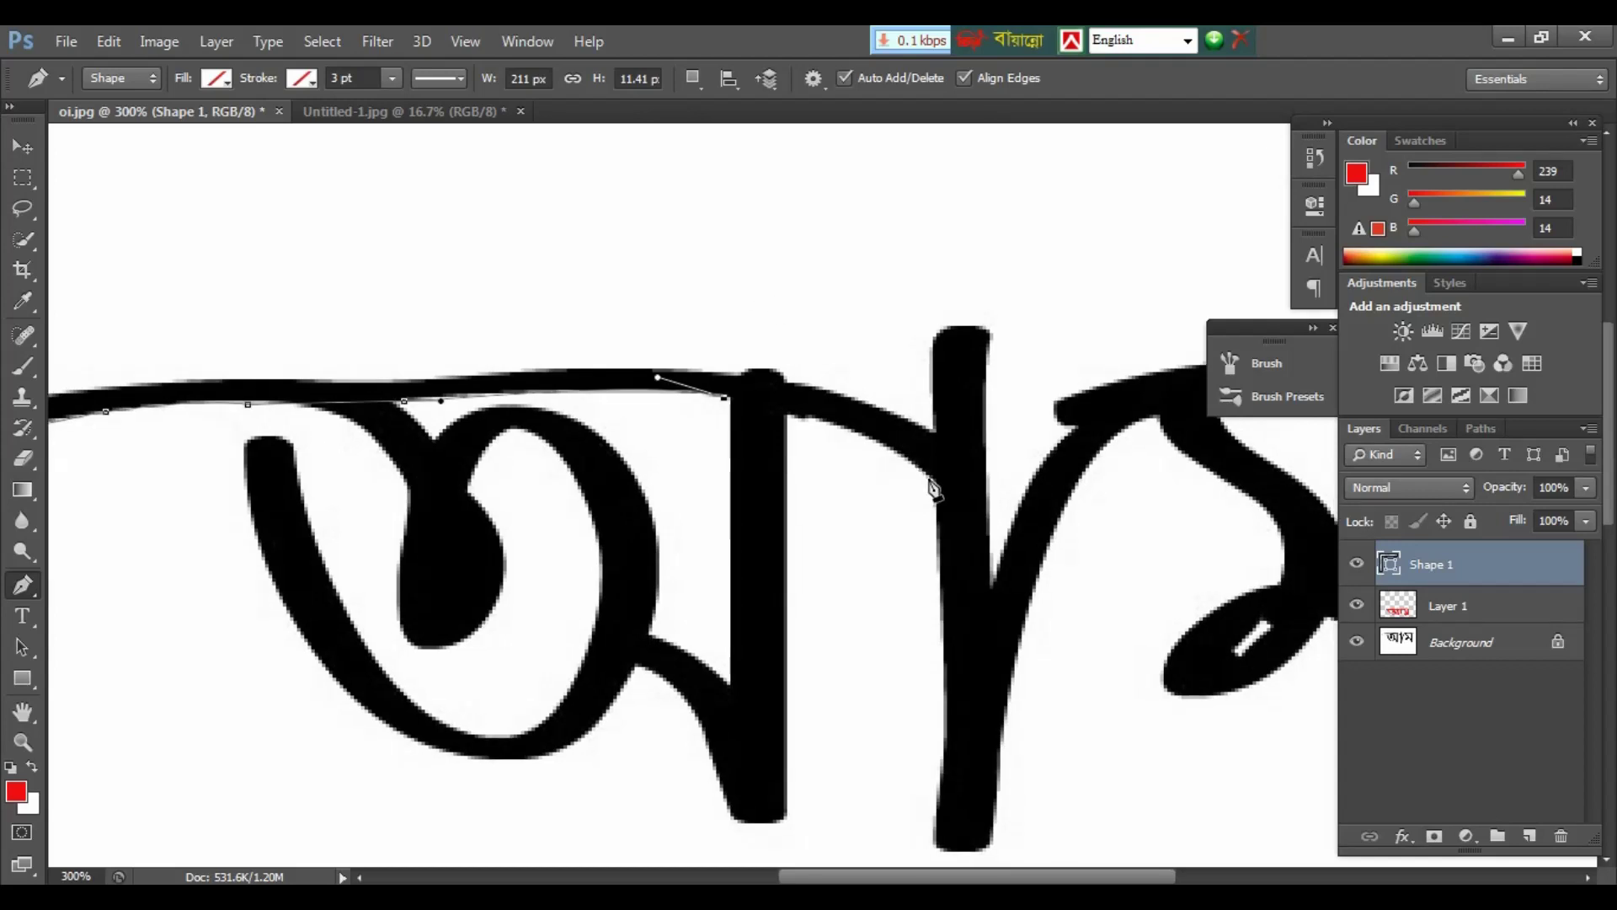
pyautogui.moveTo(931, 478); pyautogui.dragTo(979, 548)
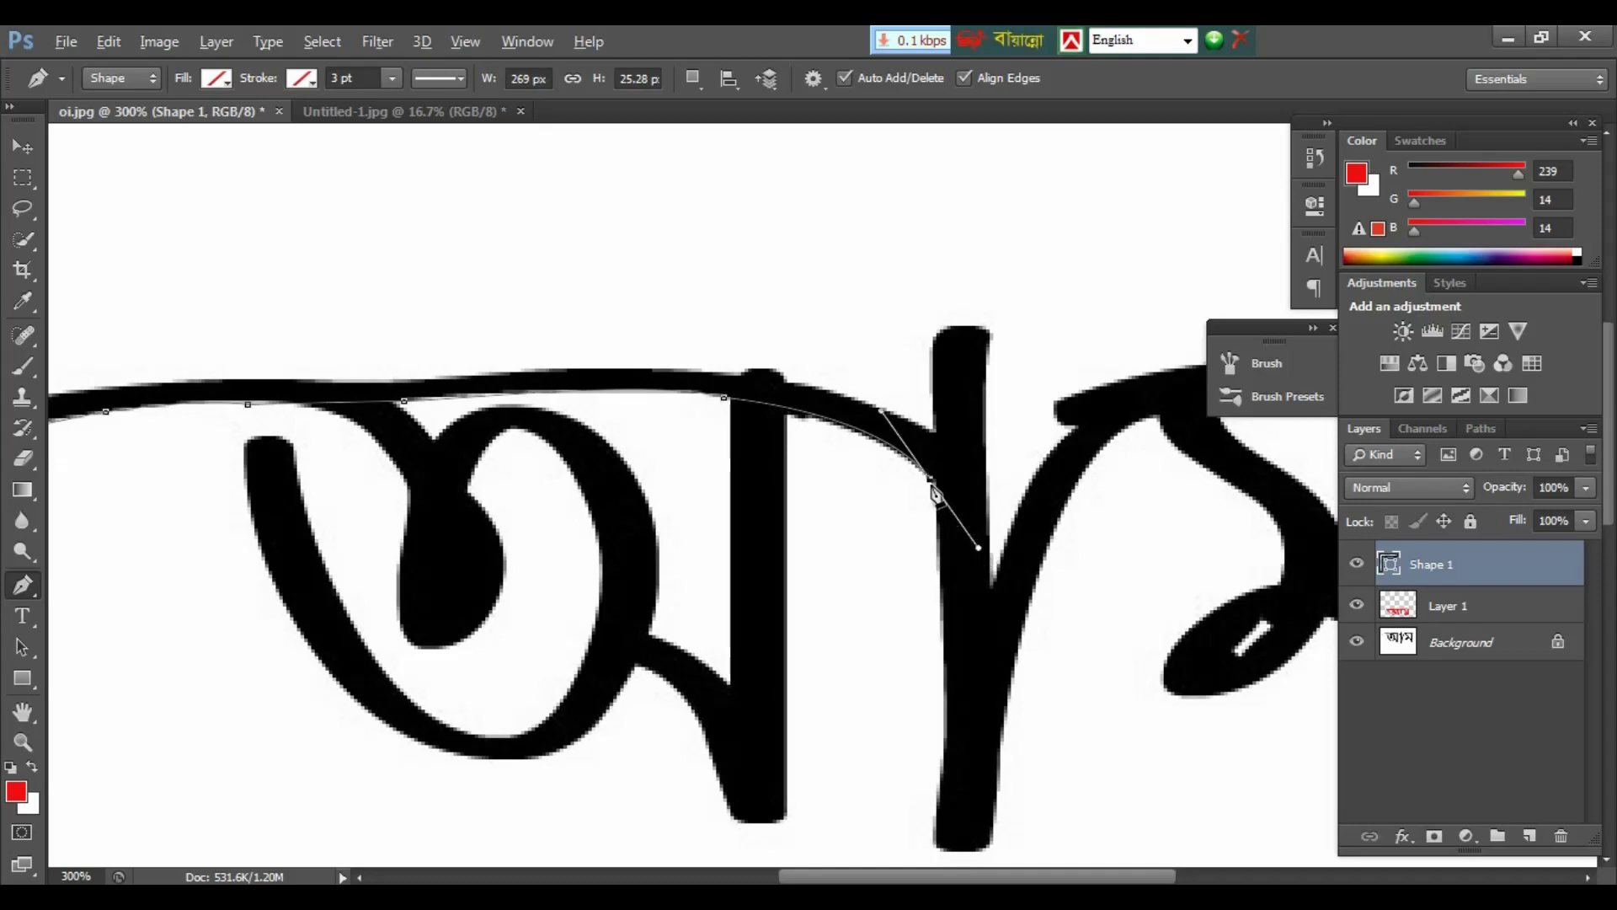
# Step: Trace the outline down the stem, around its bottom and up its right edge
pyautogui.click(937, 503)
pyautogui.click(943, 685)
pyautogui.click(943, 776)
pyautogui.scroll(-3, 943, 777)
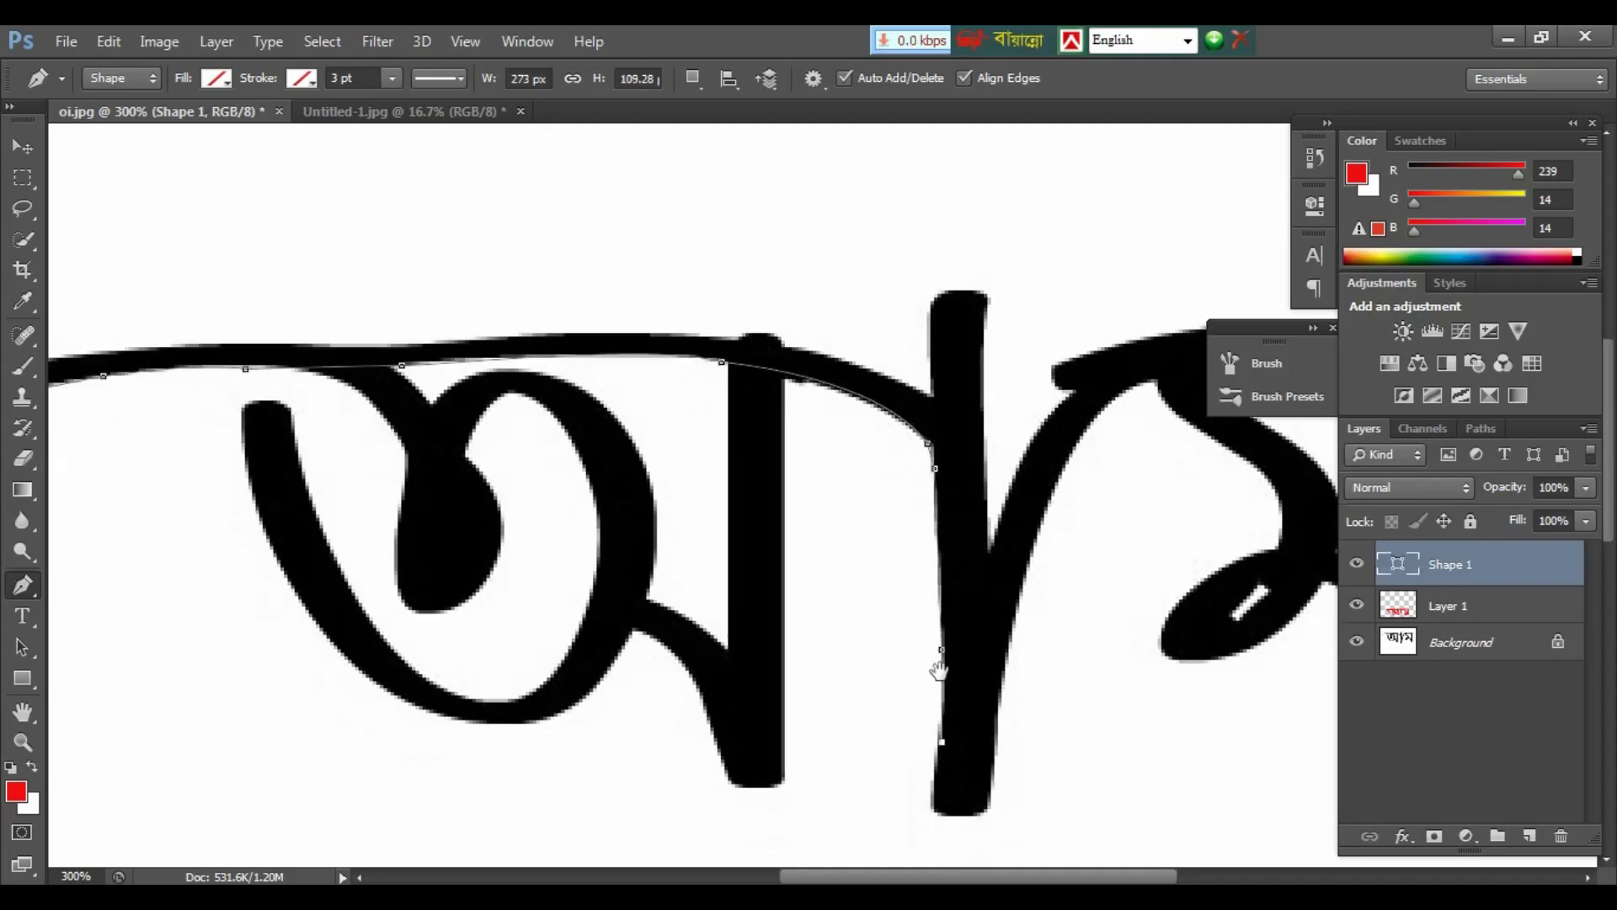
pyautogui.click(930, 712)
pyautogui.click(966, 727)
pyautogui.click(1002, 616)
pyautogui.click(1016, 503)
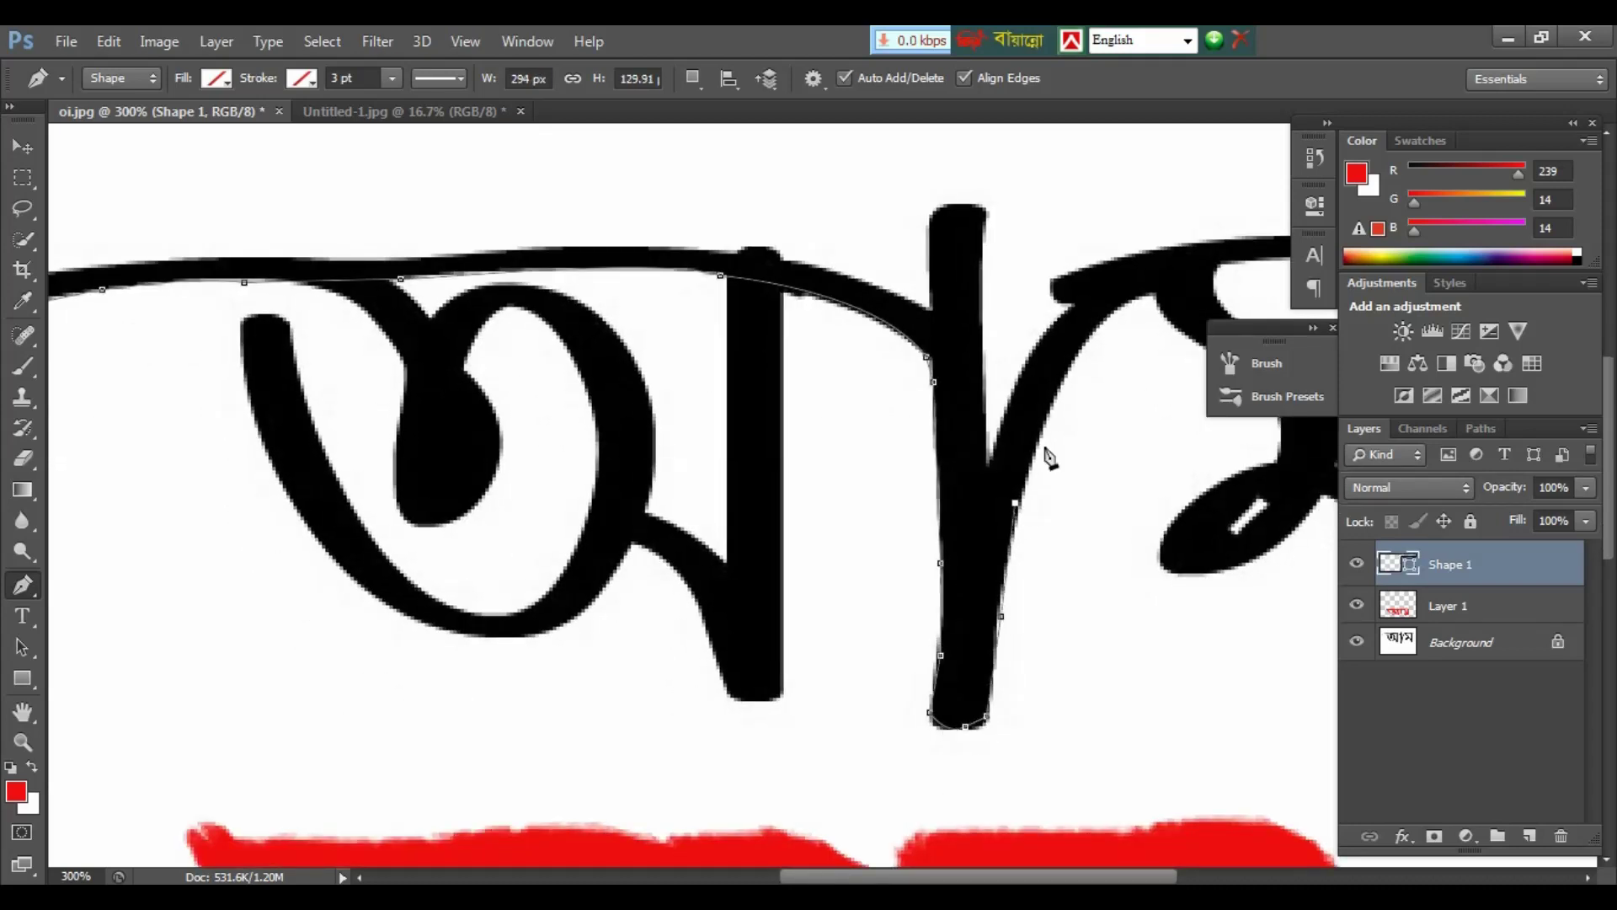
pyautogui.click(1047, 417)
# Step: Outline the right stroke to its tip and back, plus the stem's top corners
pyautogui.click(1101, 326)
pyautogui.click(1153, 292)
pyautogui.click(1076, 303)
pyautogui.click(1019, 375)
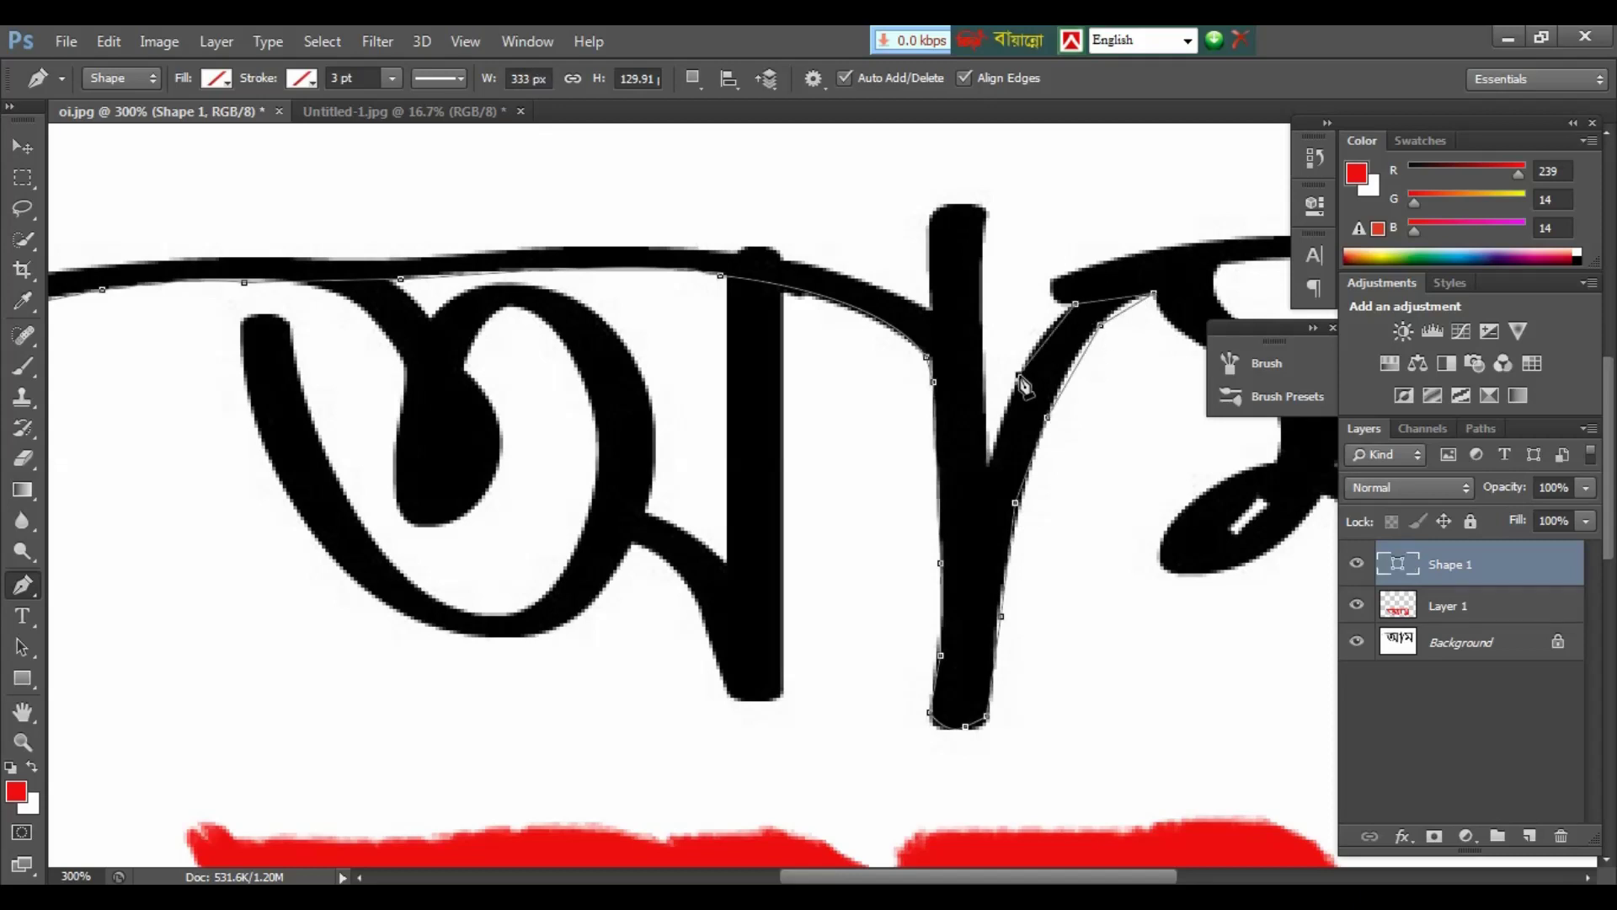
pyautogui.click(991, 461)
pyautogui.click(987, 211)
pyautogui.click(933, 211)
pyautogui.click(933, 303)
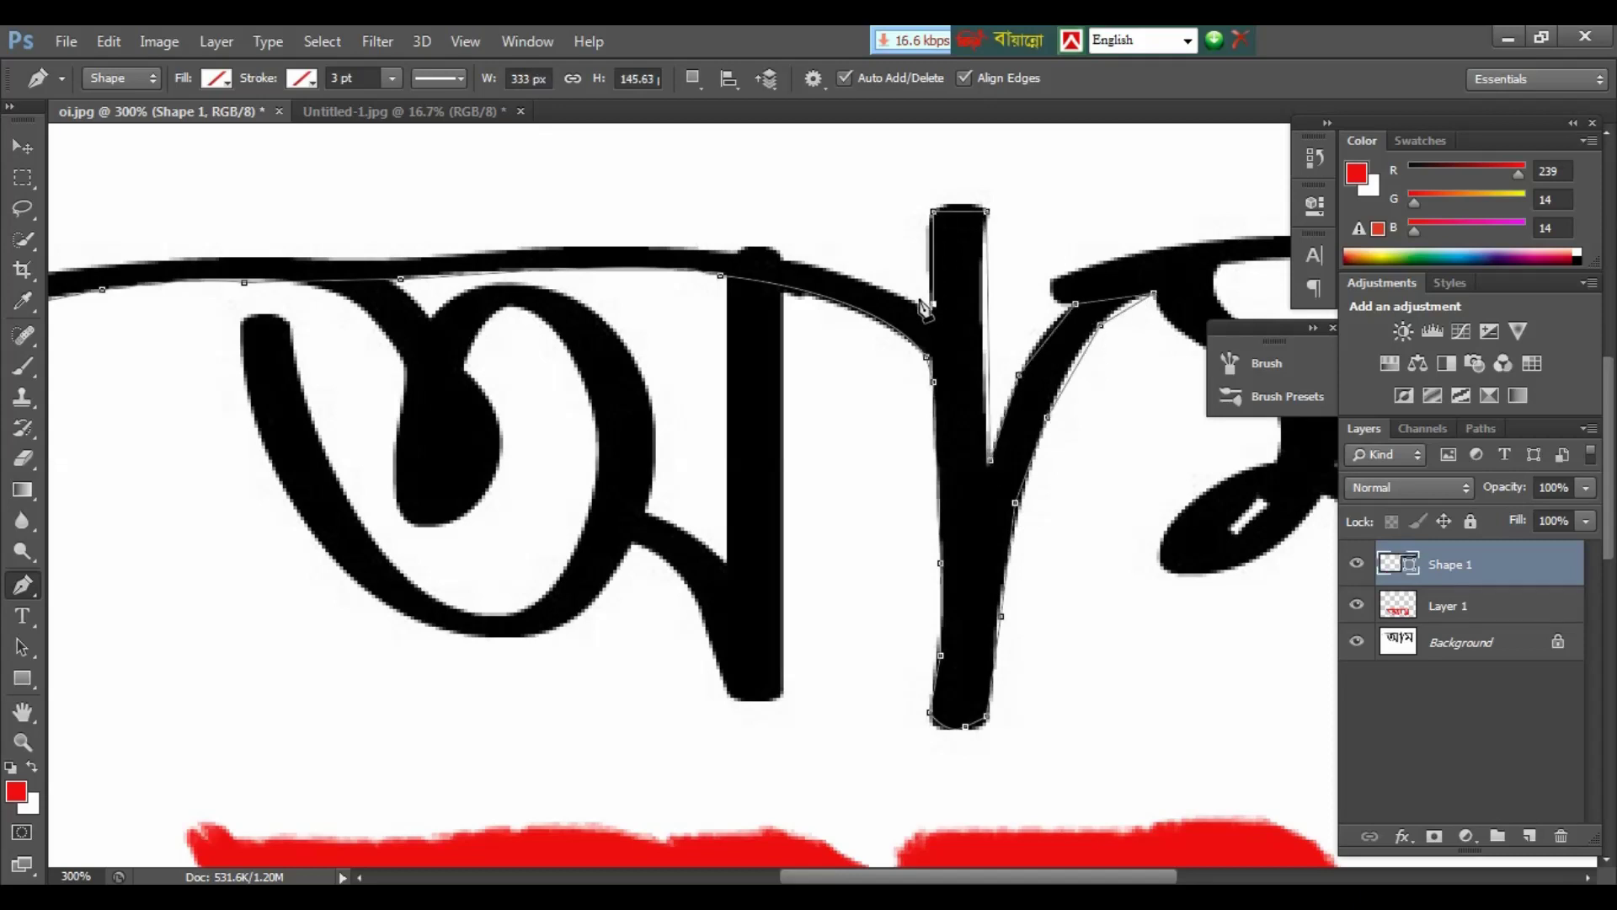
# Step: Run the outline back along the top bar, close it at the start, and view at 300%
pyautogui.click(808, 268)
pyautogui.click(780, 255)
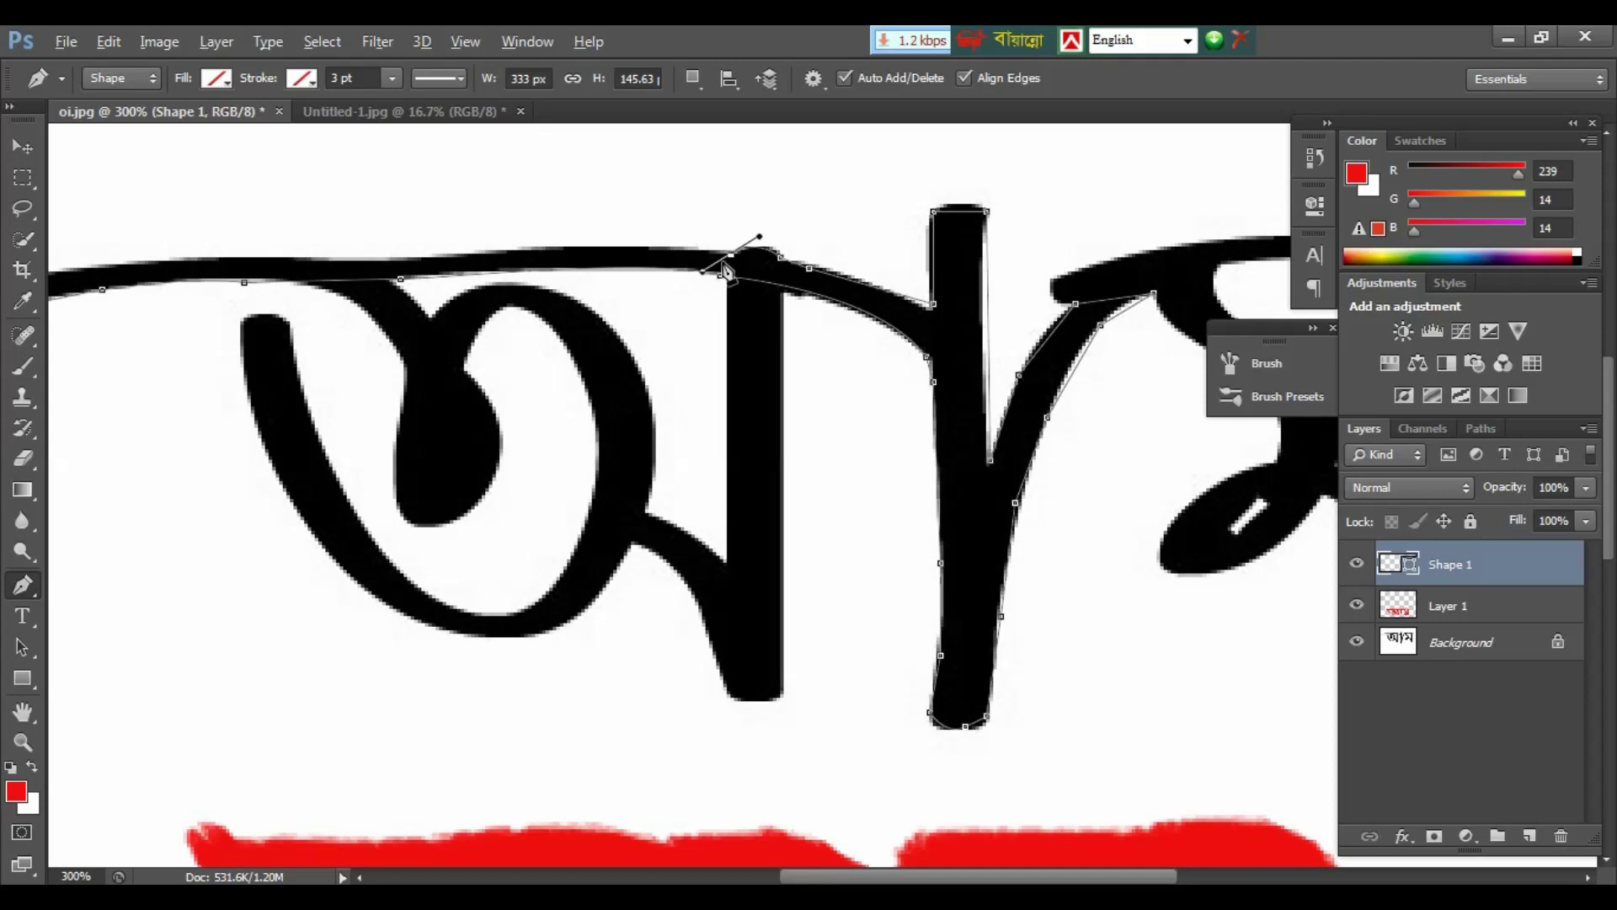
pyautogui.moveTo(741, 253); pyautogui.dragTo(731, 265)
pyautogui.moveTo(539, 251)
pyautogui.mouseDown()
pyautogui.moveTo(487, 265)
pyautogui.moveTo(830, 299)
pyautogui.mouseUp()
pyautogui.click(313, 325)
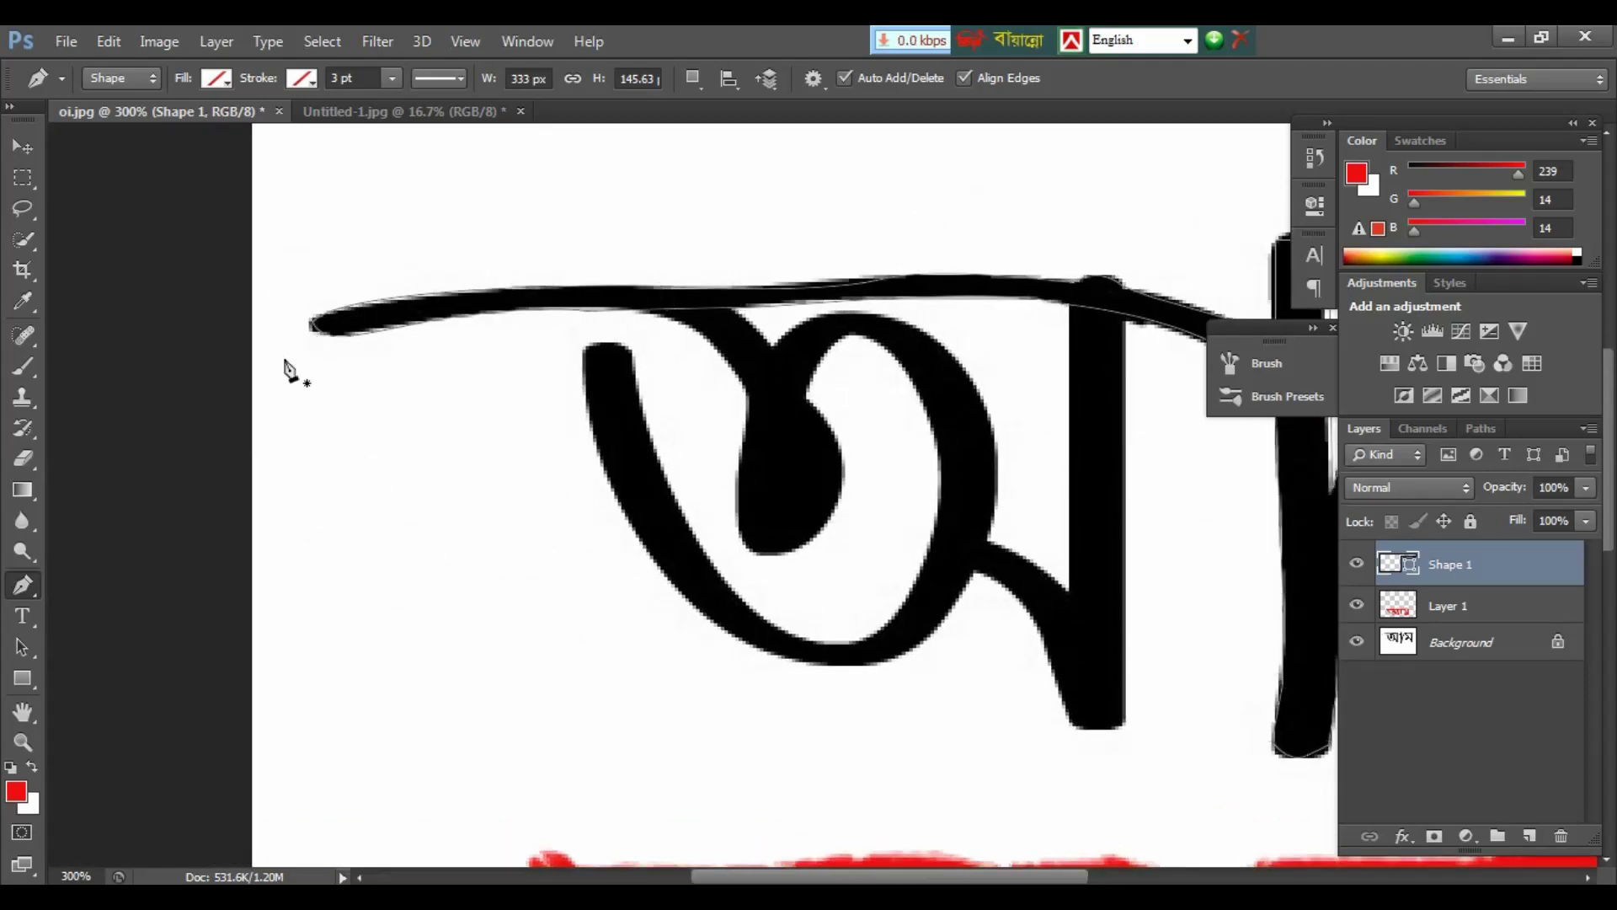
pyautogui.moveTo(705, 408); pyautogui.dragTo(531, 436)
pyautogui.hotkey('ctrl', '1')
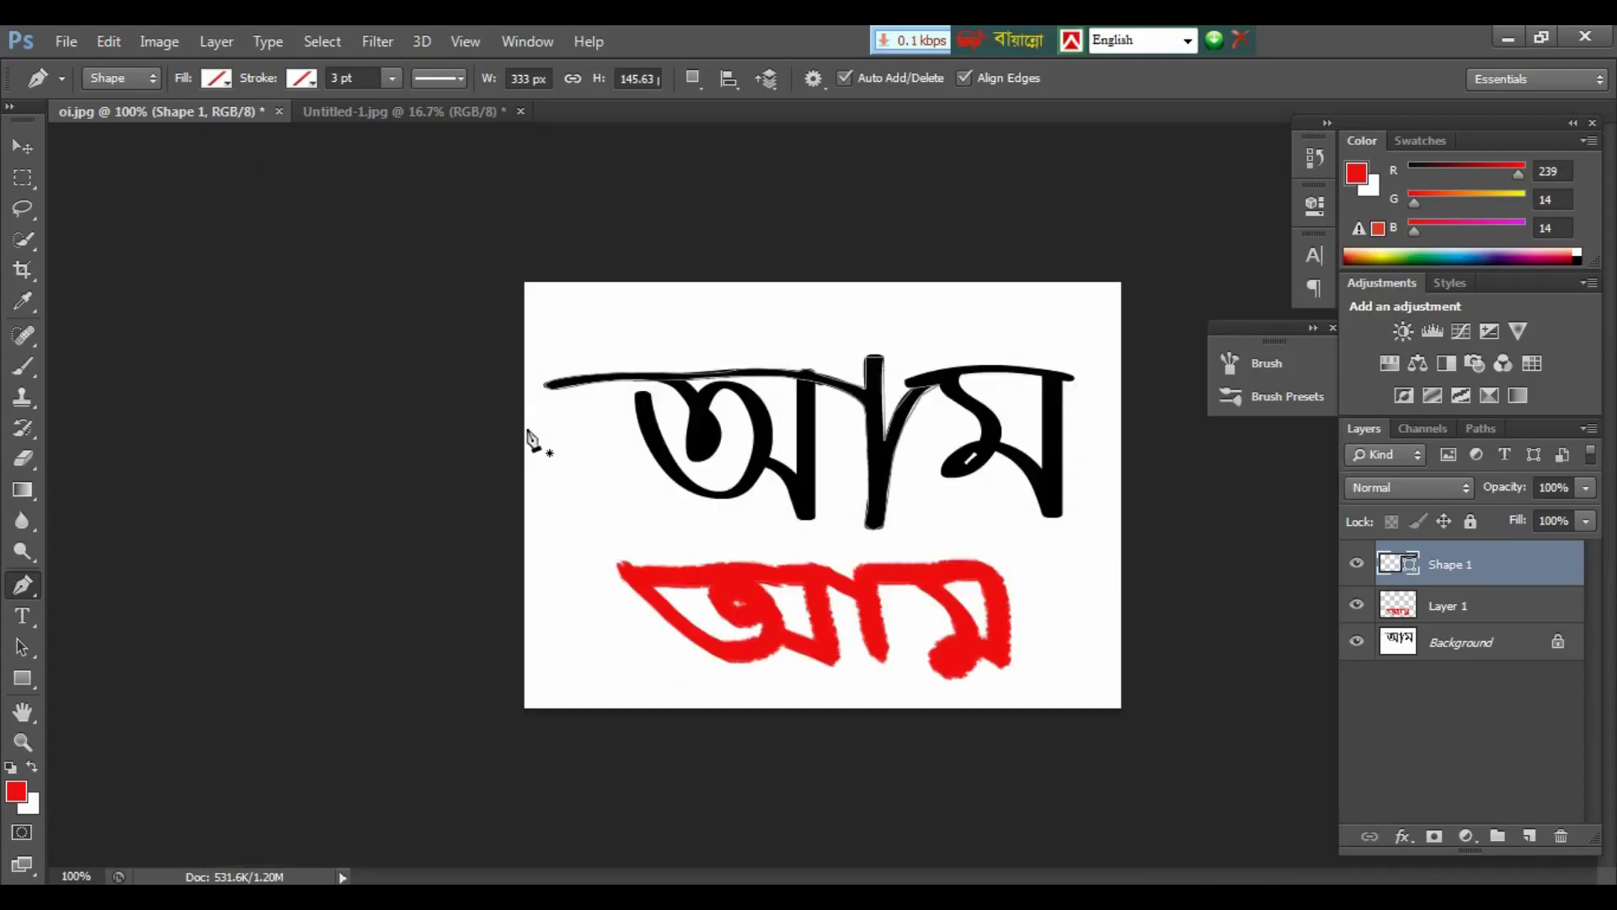
pyautogui.hotkey('ctrl', '+')
pyautogui.hotkey('ctrl', '+')
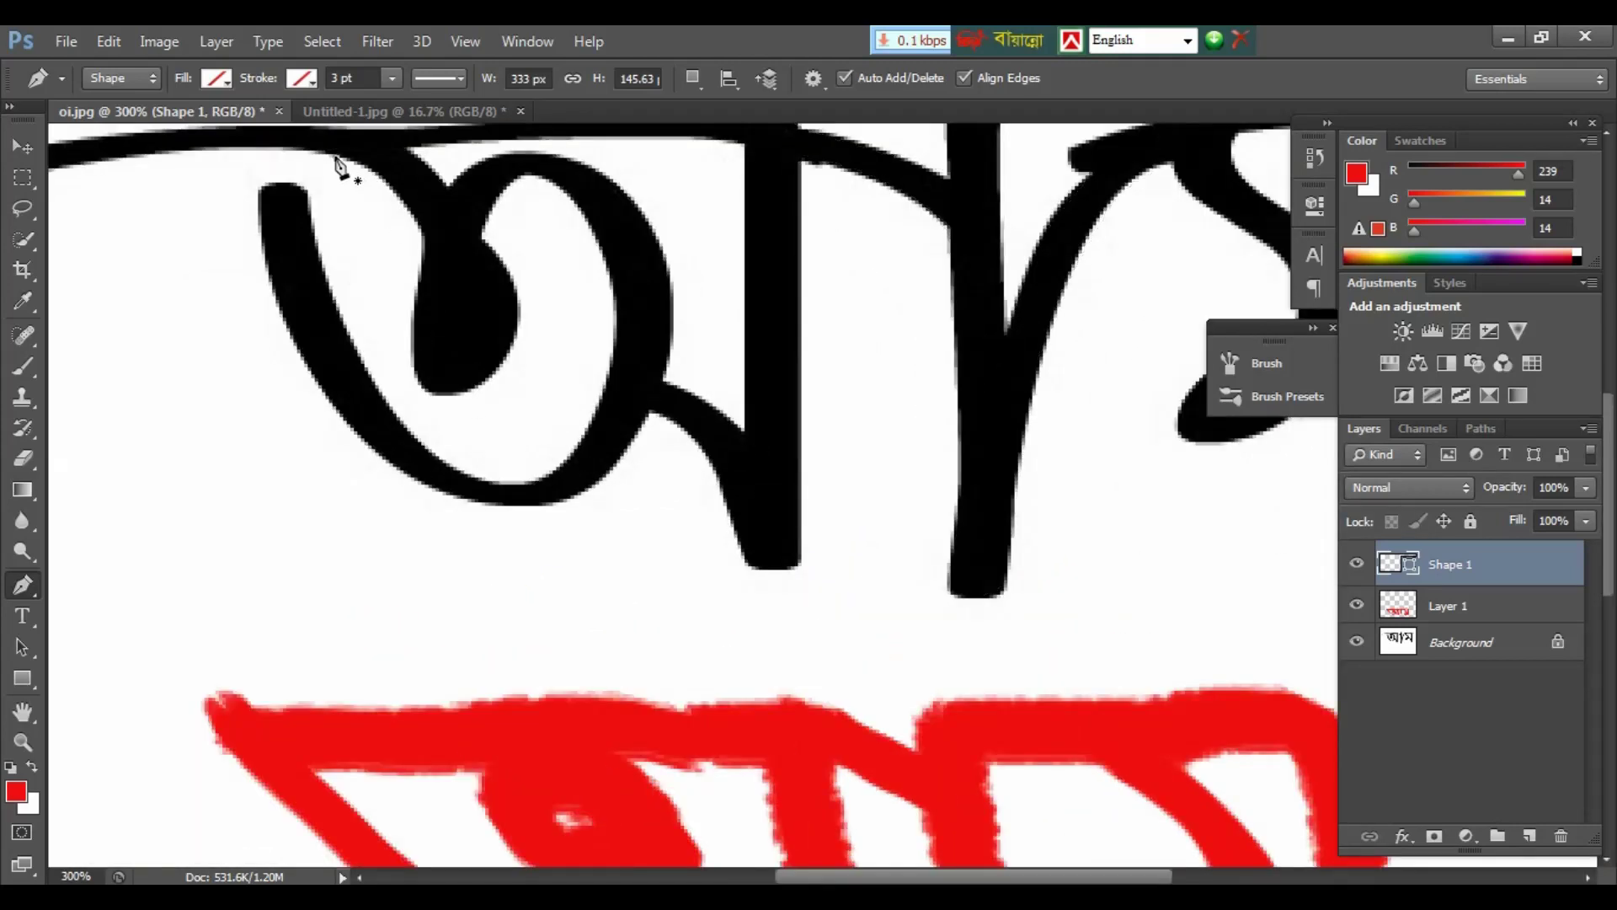
# Step: Start the Shape 2 outline around the first letter's inner loop and down its outer curve
pyautogui.click(337, 158)
pyautogui.moveTo(421, 236); pyautogui.dragTo(431, 302)
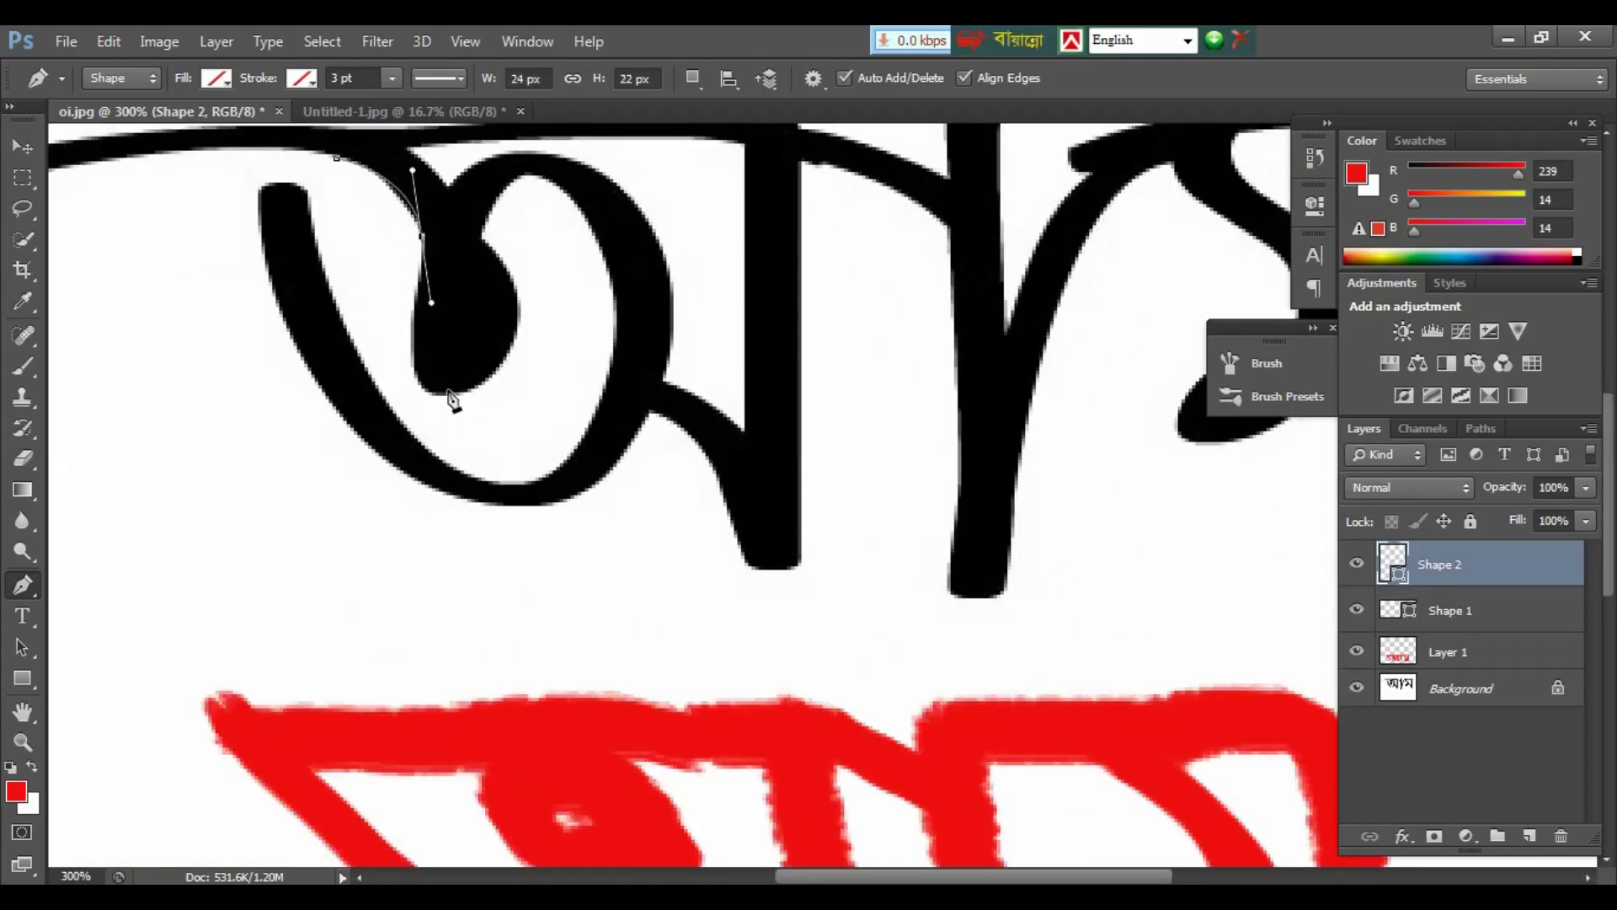
pyautogui.moveTo(447, 393); pyautogui.dragTo(497, 387)
pyautogui.click(518, 304)
pyautogui.click(482, 236)
pyautogui.click(525, 175)
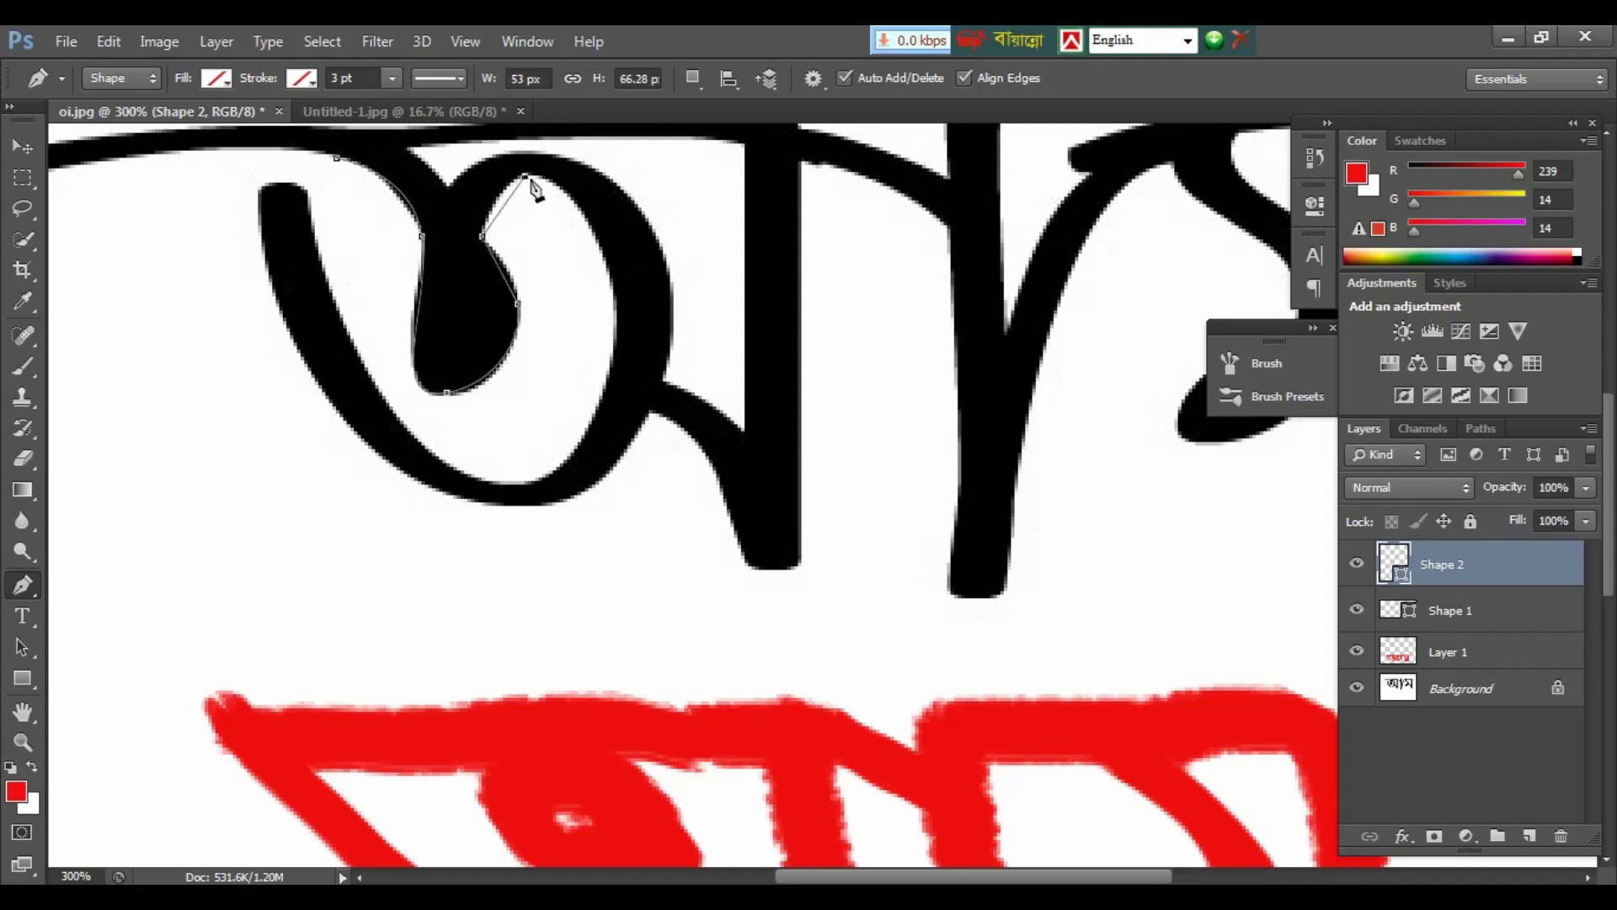
pyautogui.click(607, 256)
pyautogui.click(621, 324)
pyautogui.click(603, 411)
pyautogui.click(571, 463)
pyautogui.click(539, 516)
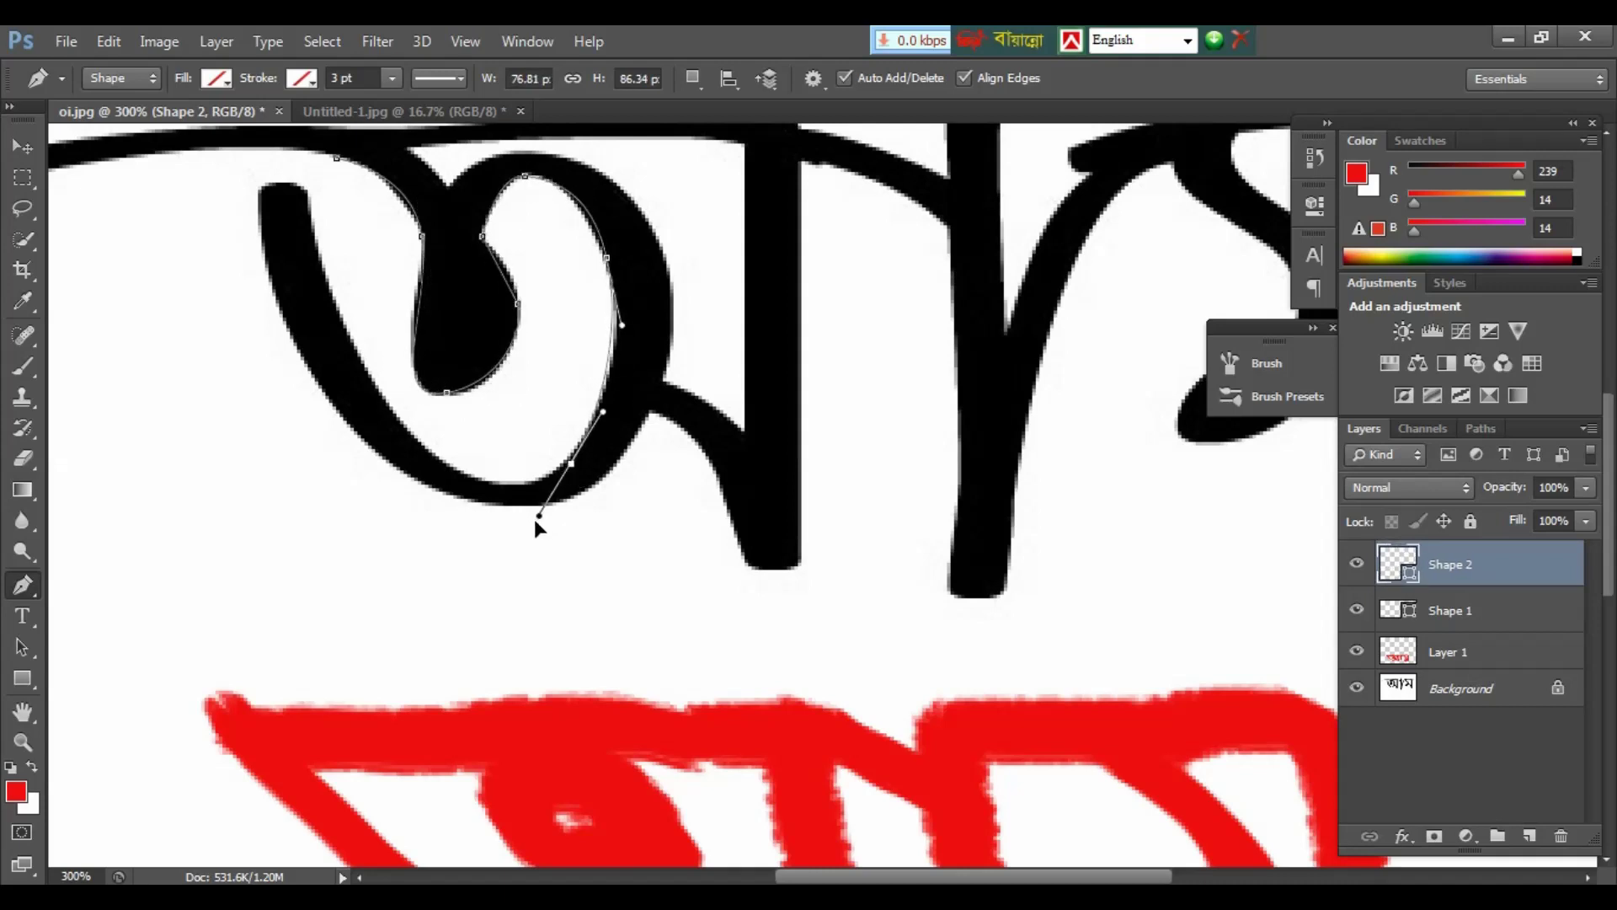
# Step: Curve the outline along the letter's bottom, right side and top, closing it at the start point
pyautogui.moveTo(407, 435); pyautogui.dragTo(385, 411)
pyautogui.click(305, 194)
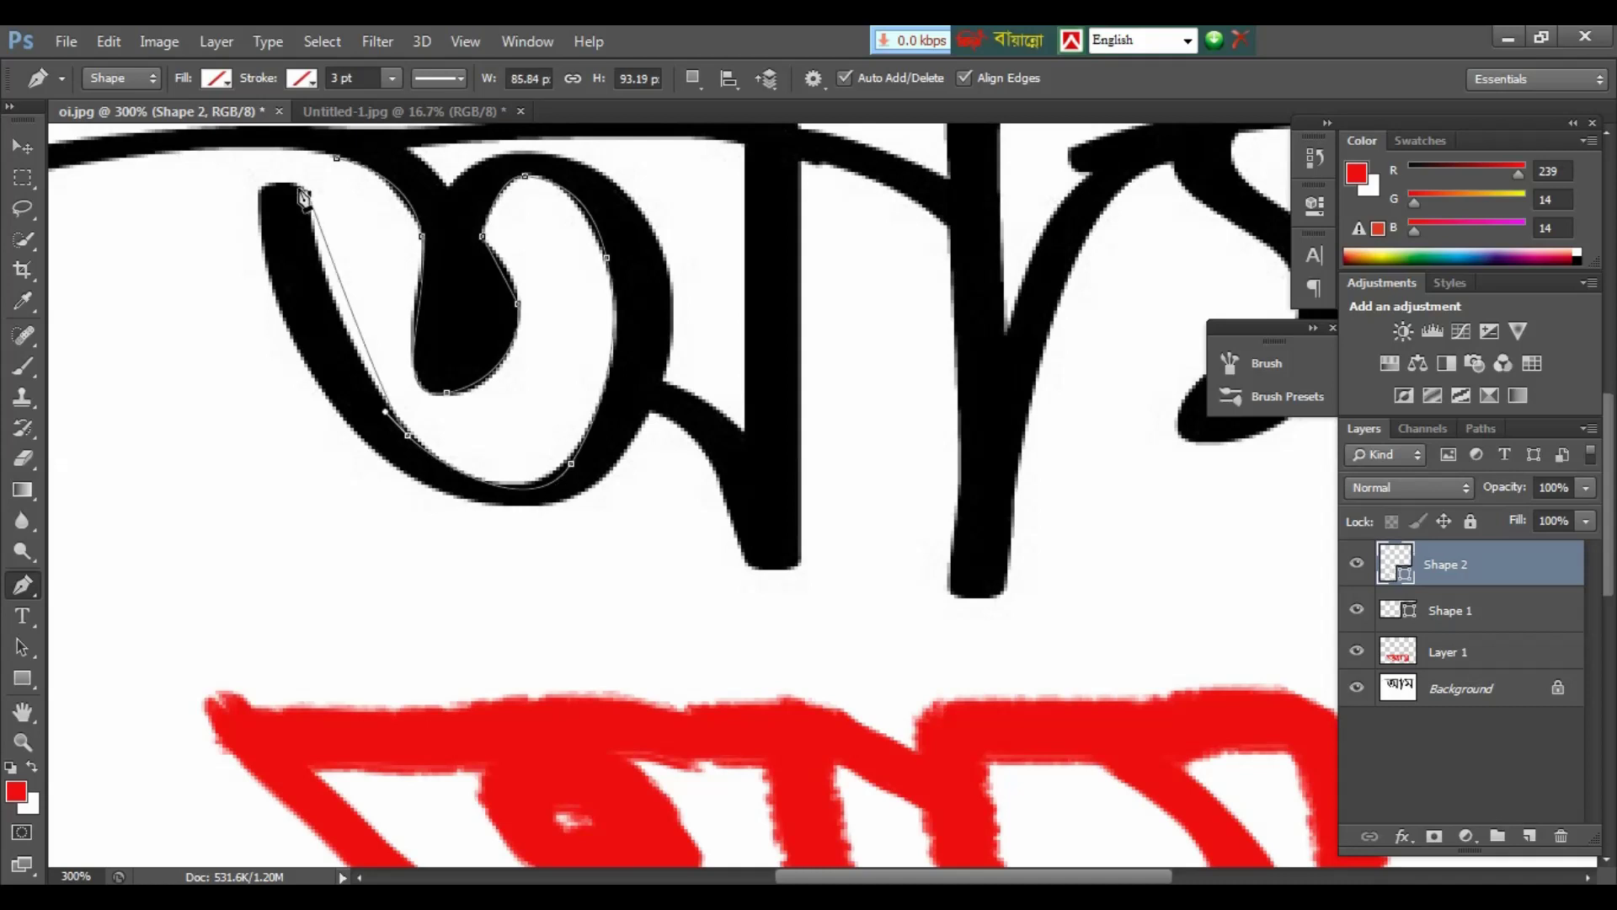
pyautogui.hotkey('ctrl', 'z')
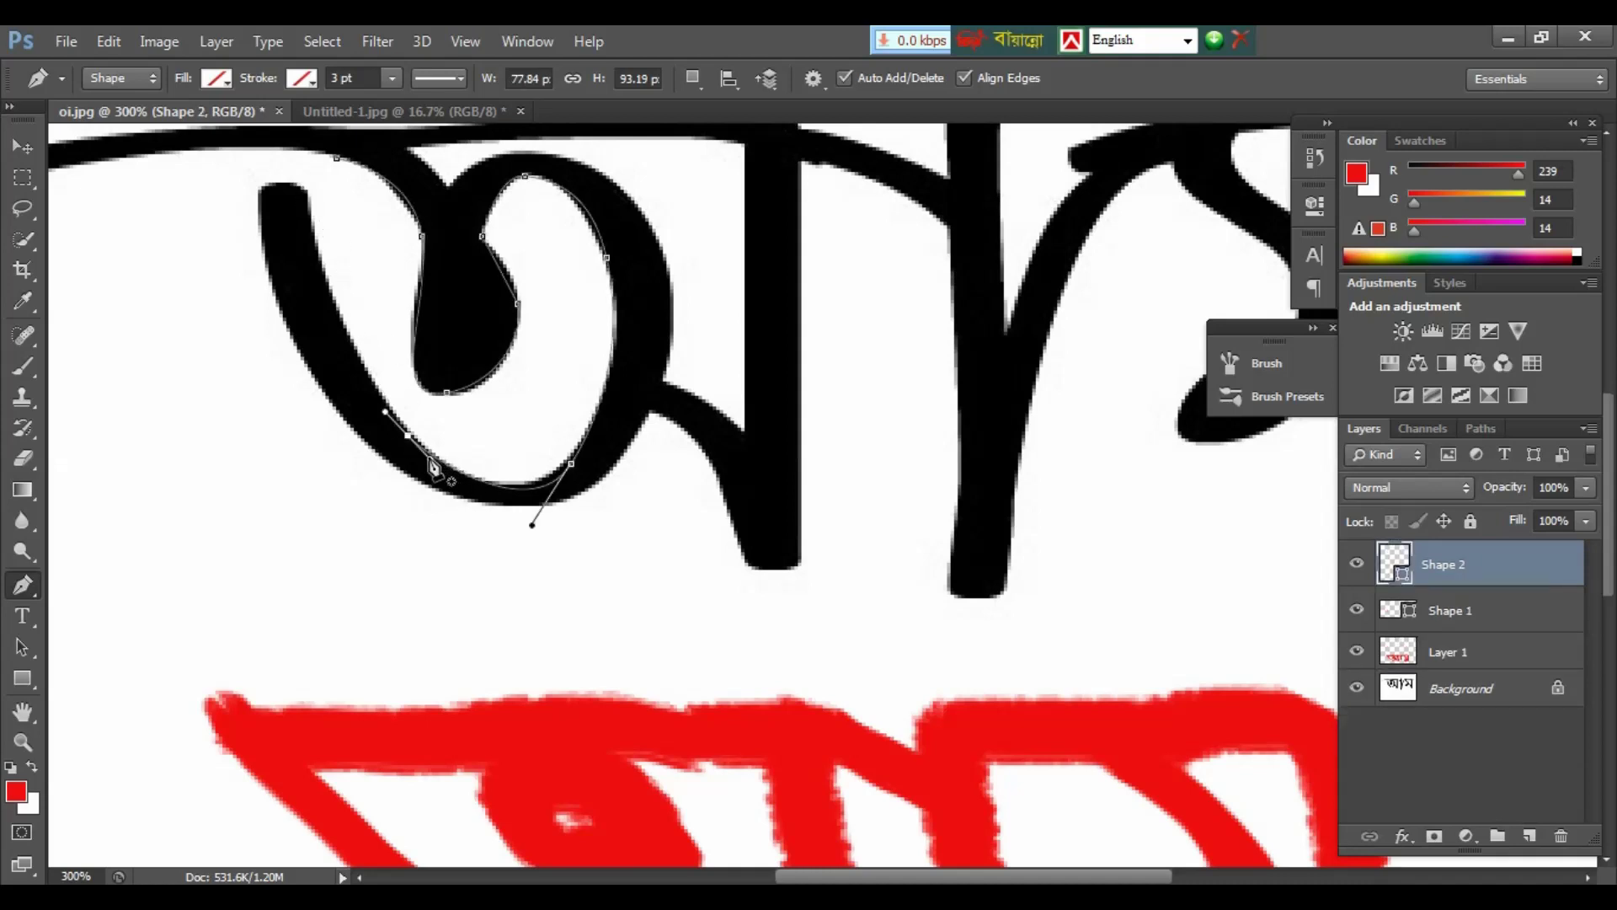
pyautogui.moveTo(316, 248); pyautogui.dragTo(302, 179)
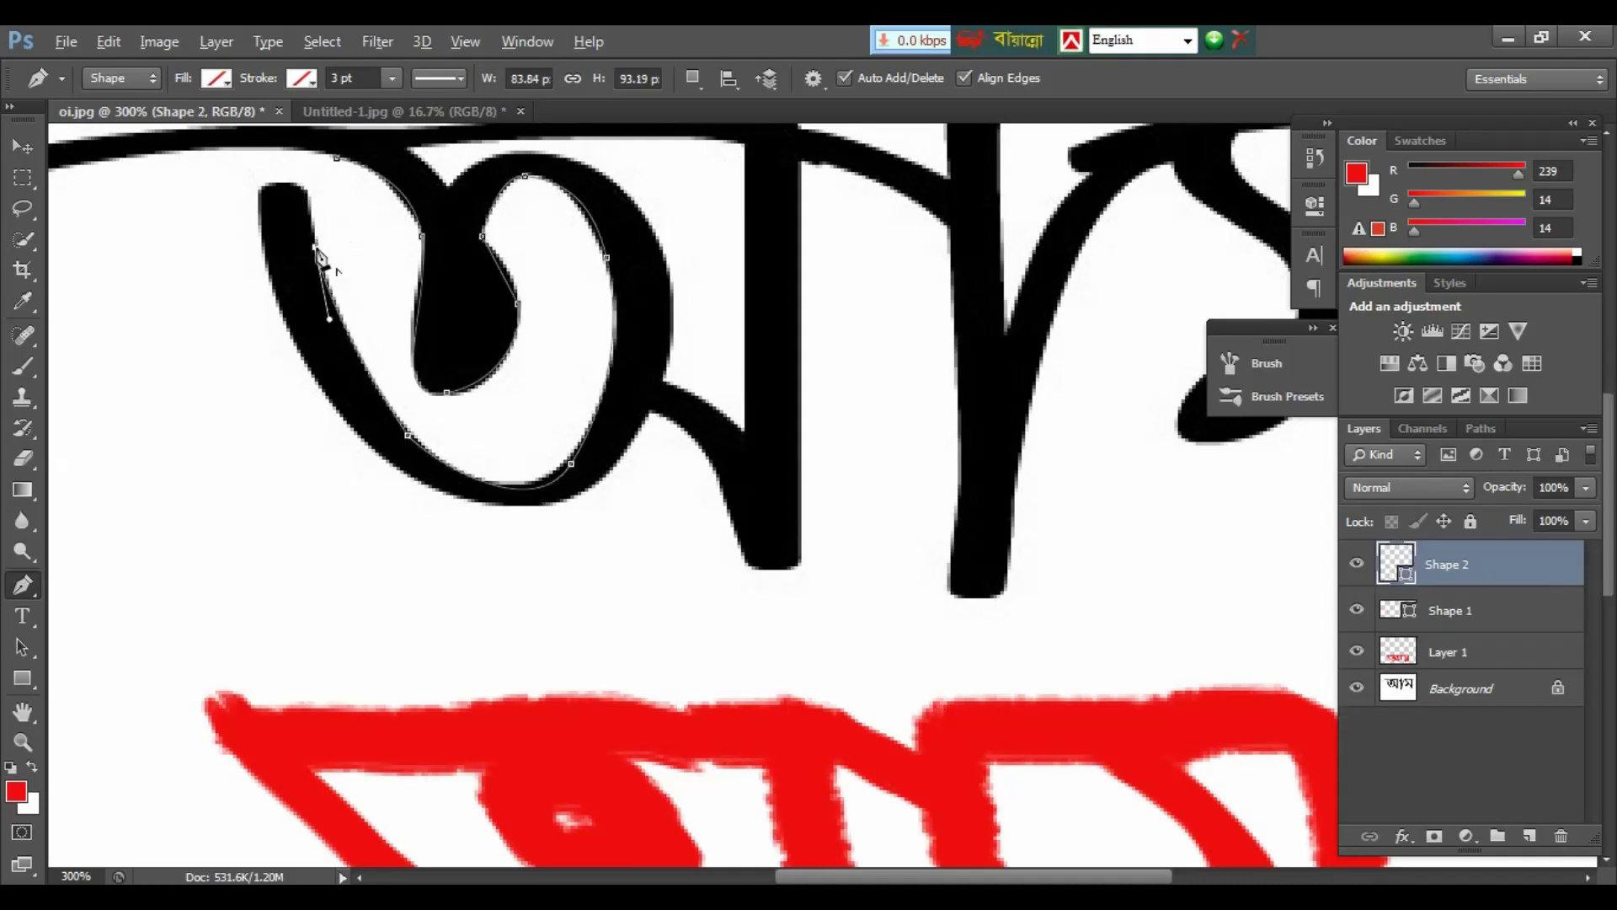
pyautogui.click(305, 194)
pyautogui.moveTo(321, 381); pyautogui.dragTo(390, 481)
pyautogui.moveTo(578, 497); pyautogui.dragTo(647, 454)
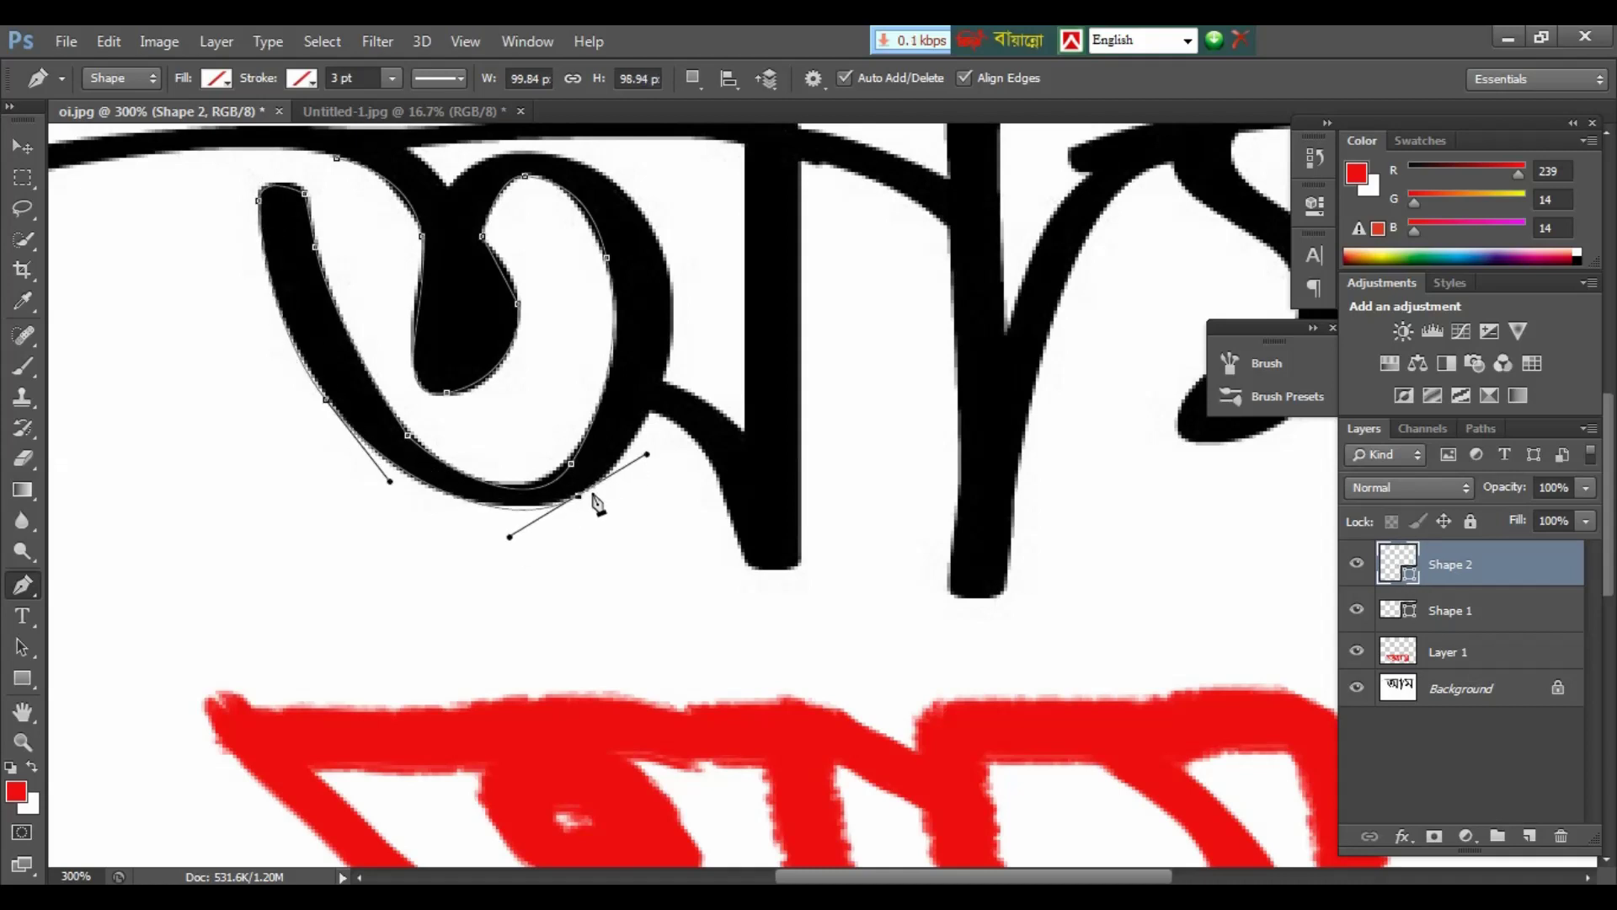
pyautogui.moveTo(666, 371); pyautogui.dragTo(669, 314)
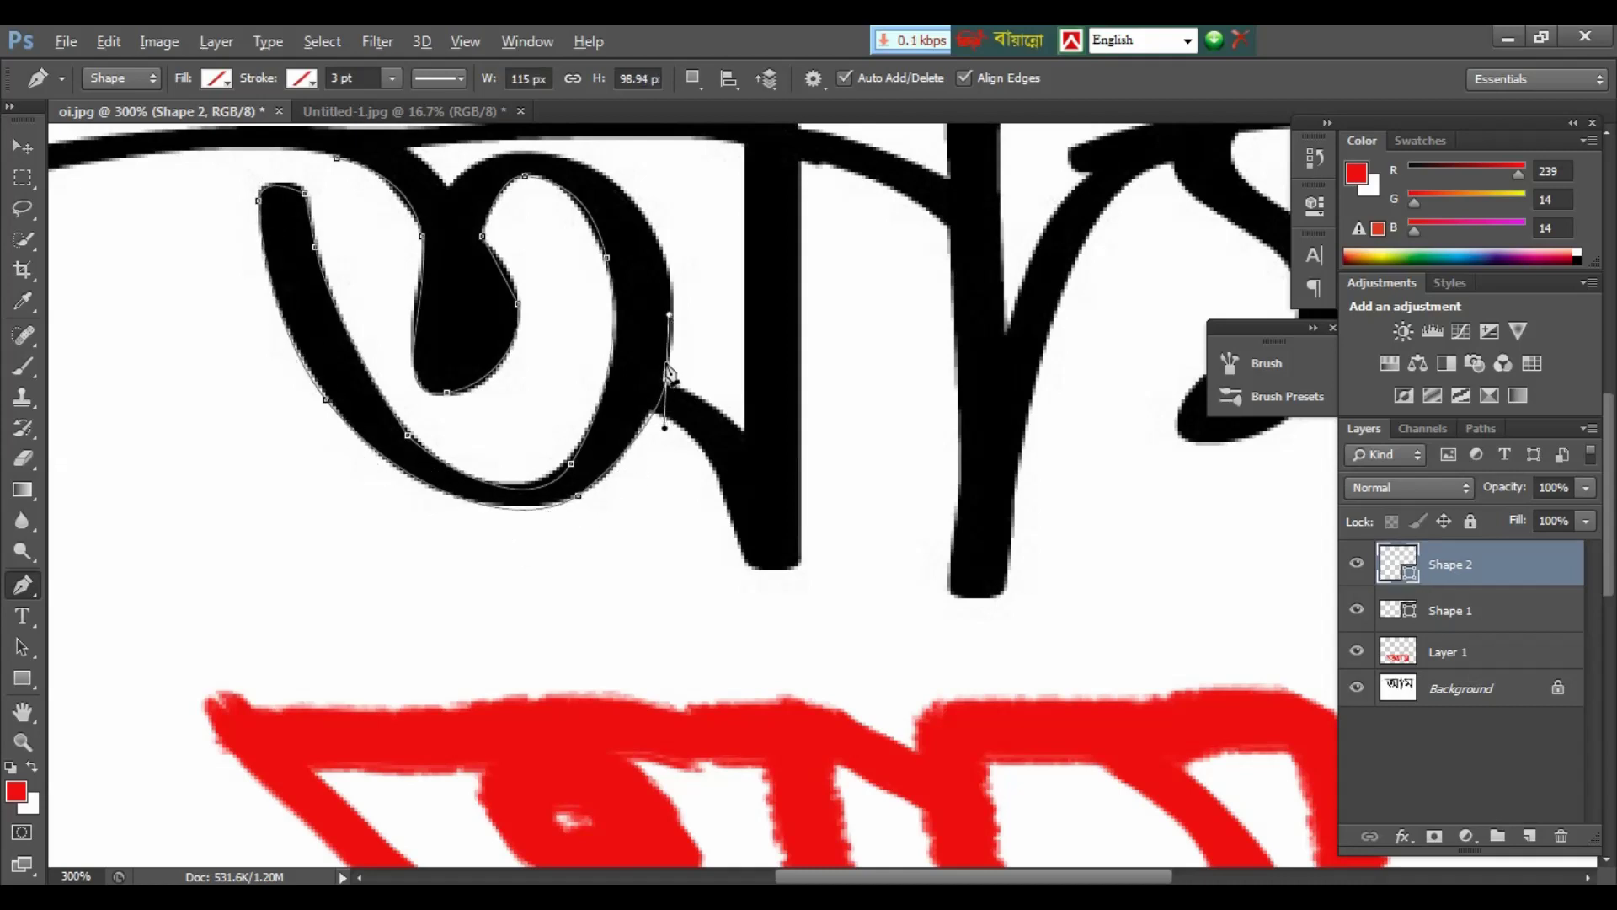
pyautogui.scroll(3, 665, 375)
pyautogui.moveTo(555, 300)
pyautogui.mouseDown()
pyautogui.moveTo(421, 295)
pyautogui.moveTo(428, 367)
pyautogui.mouseUp()
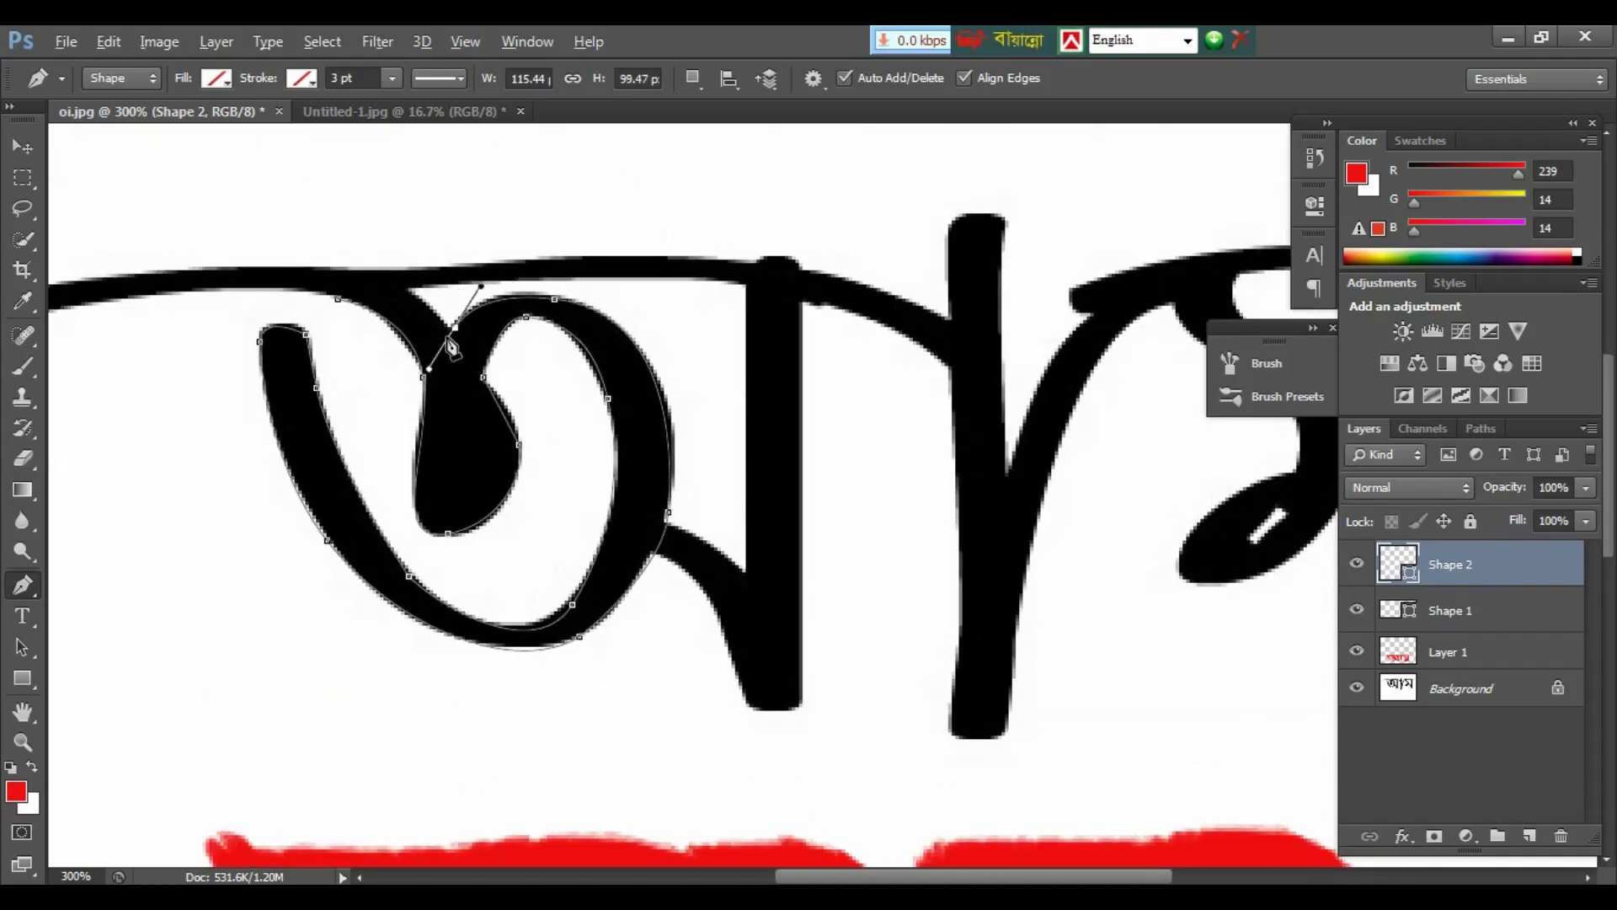
pyautogui.click(413, 290)
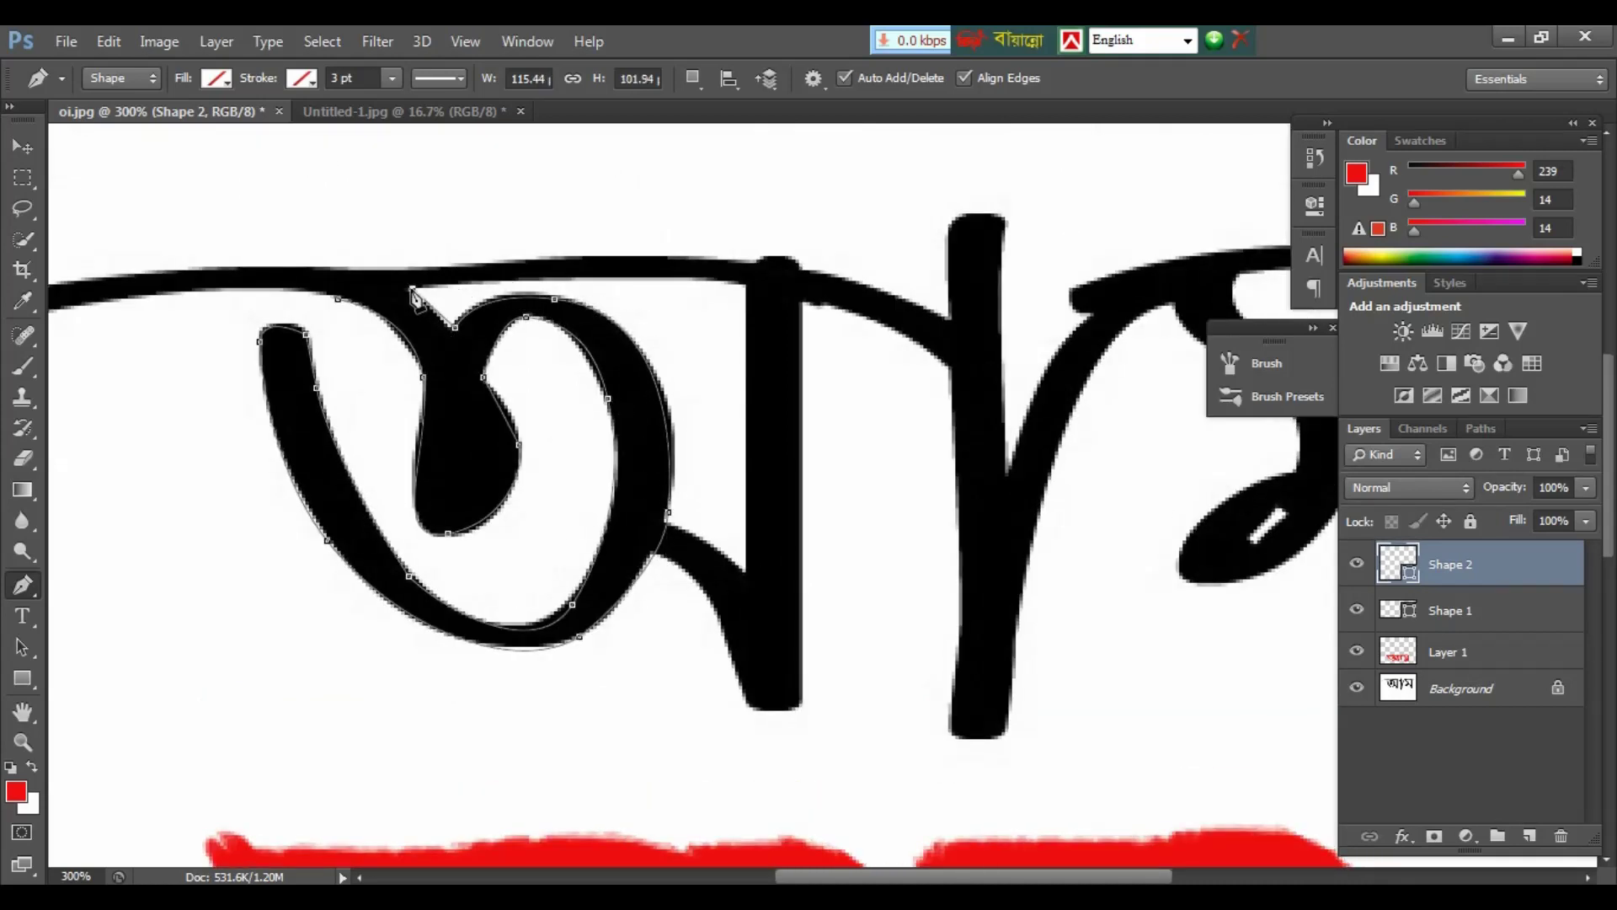
pyautogui.click(340, 302)
pyautogui.hotkey('ctrl', '+')
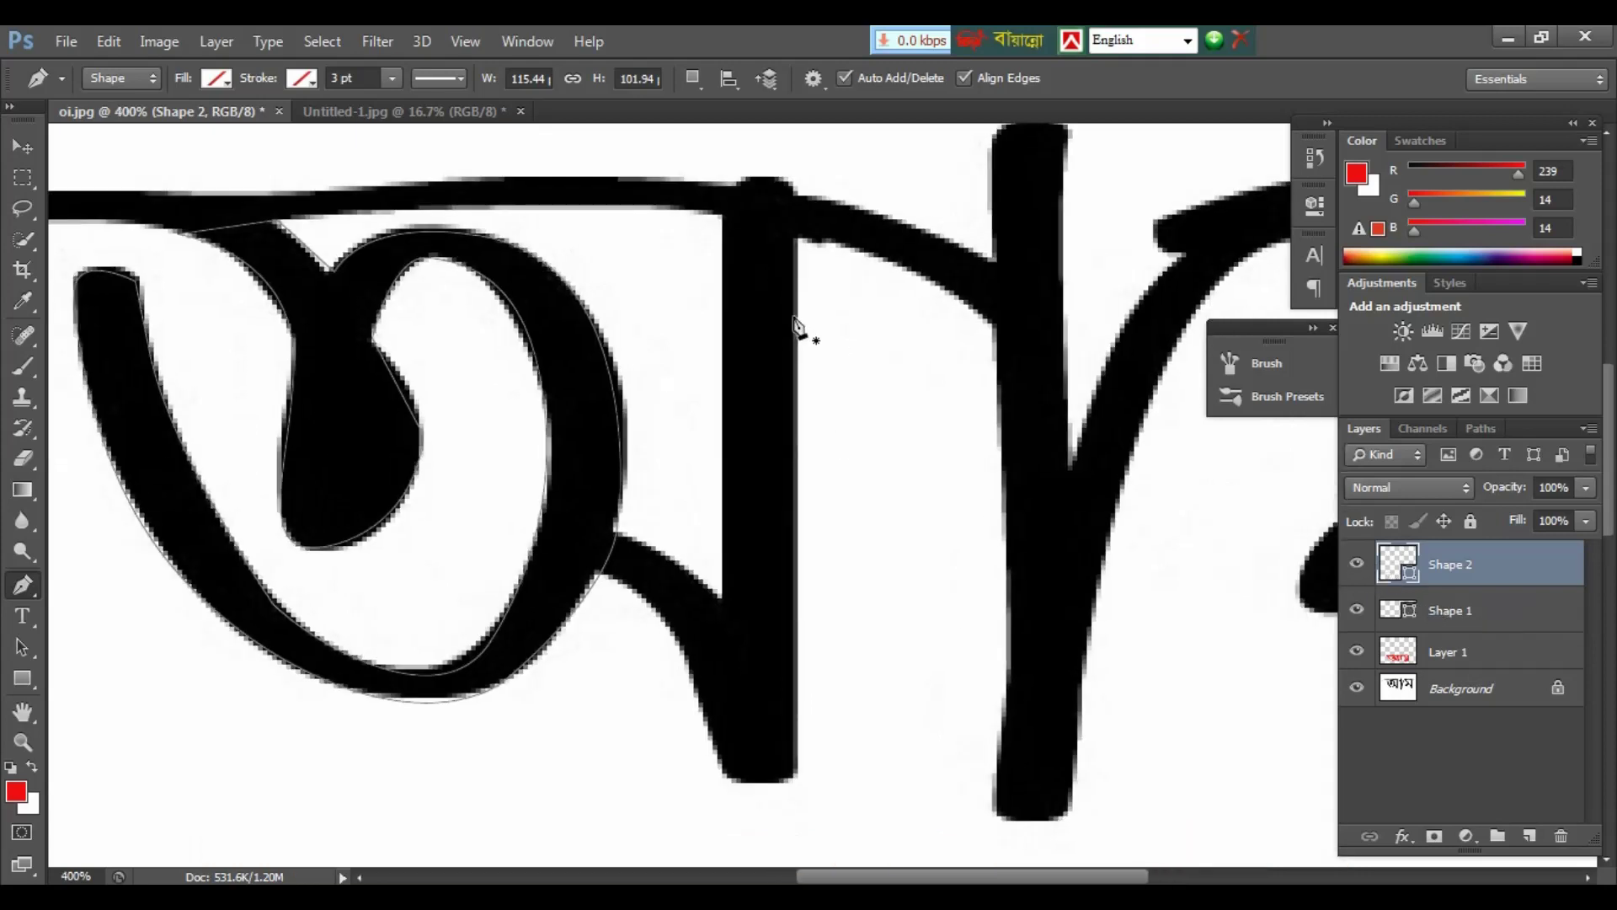
# Step: Trace the hooked middle stem as a closed Shape 3 outline starting at the bar-stem joint
pyautogui.click(722, 216)
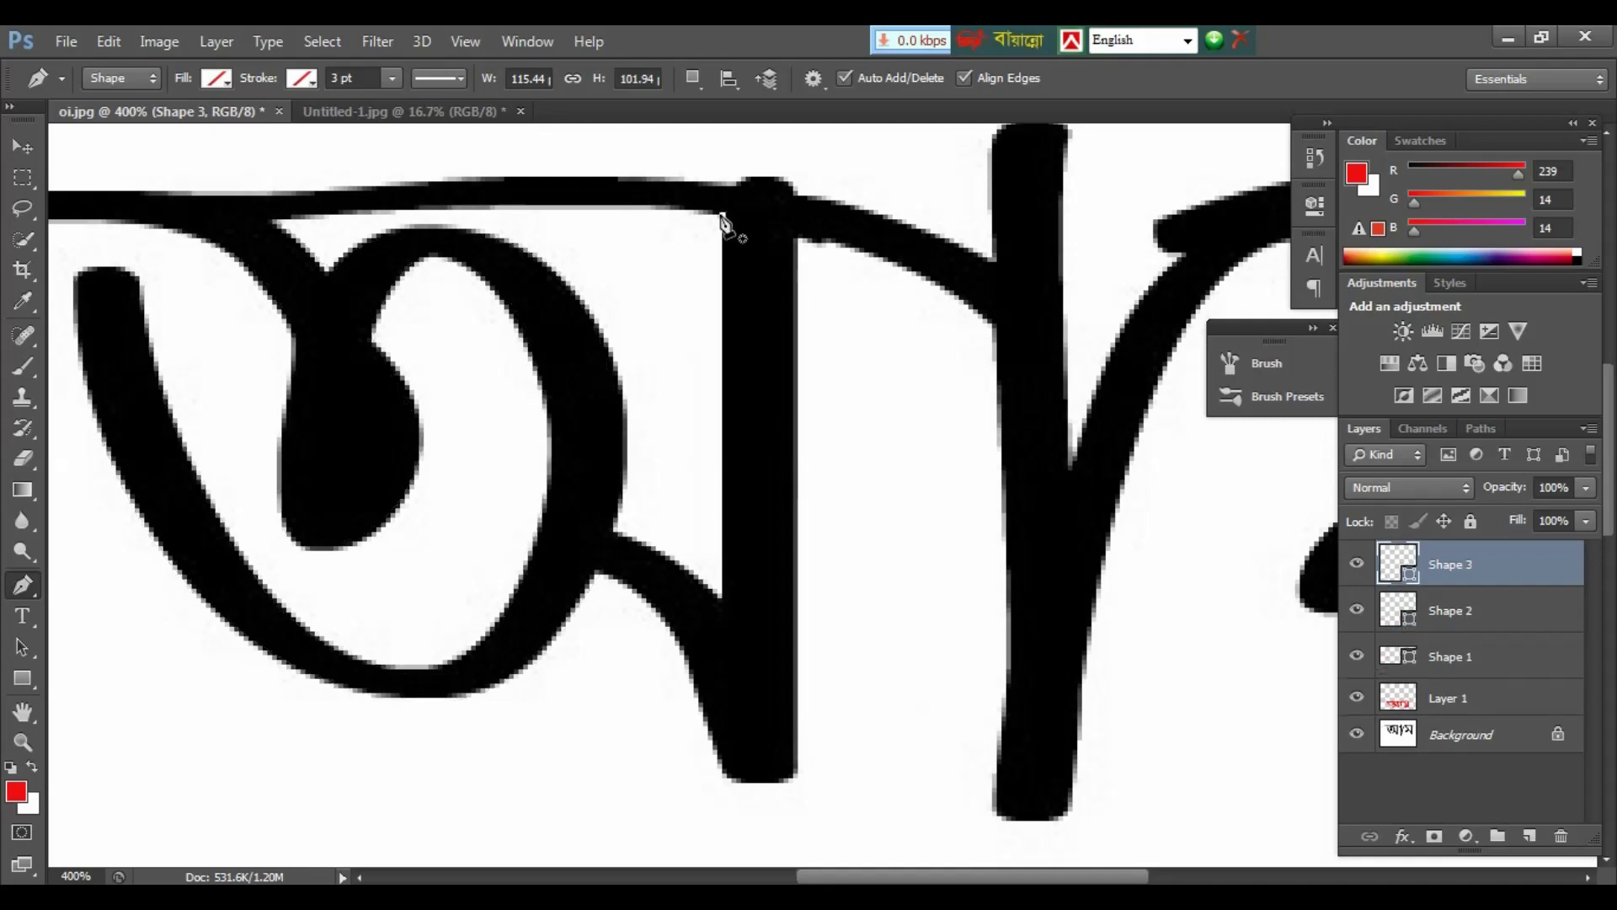
pyautogui.click(727, 603)
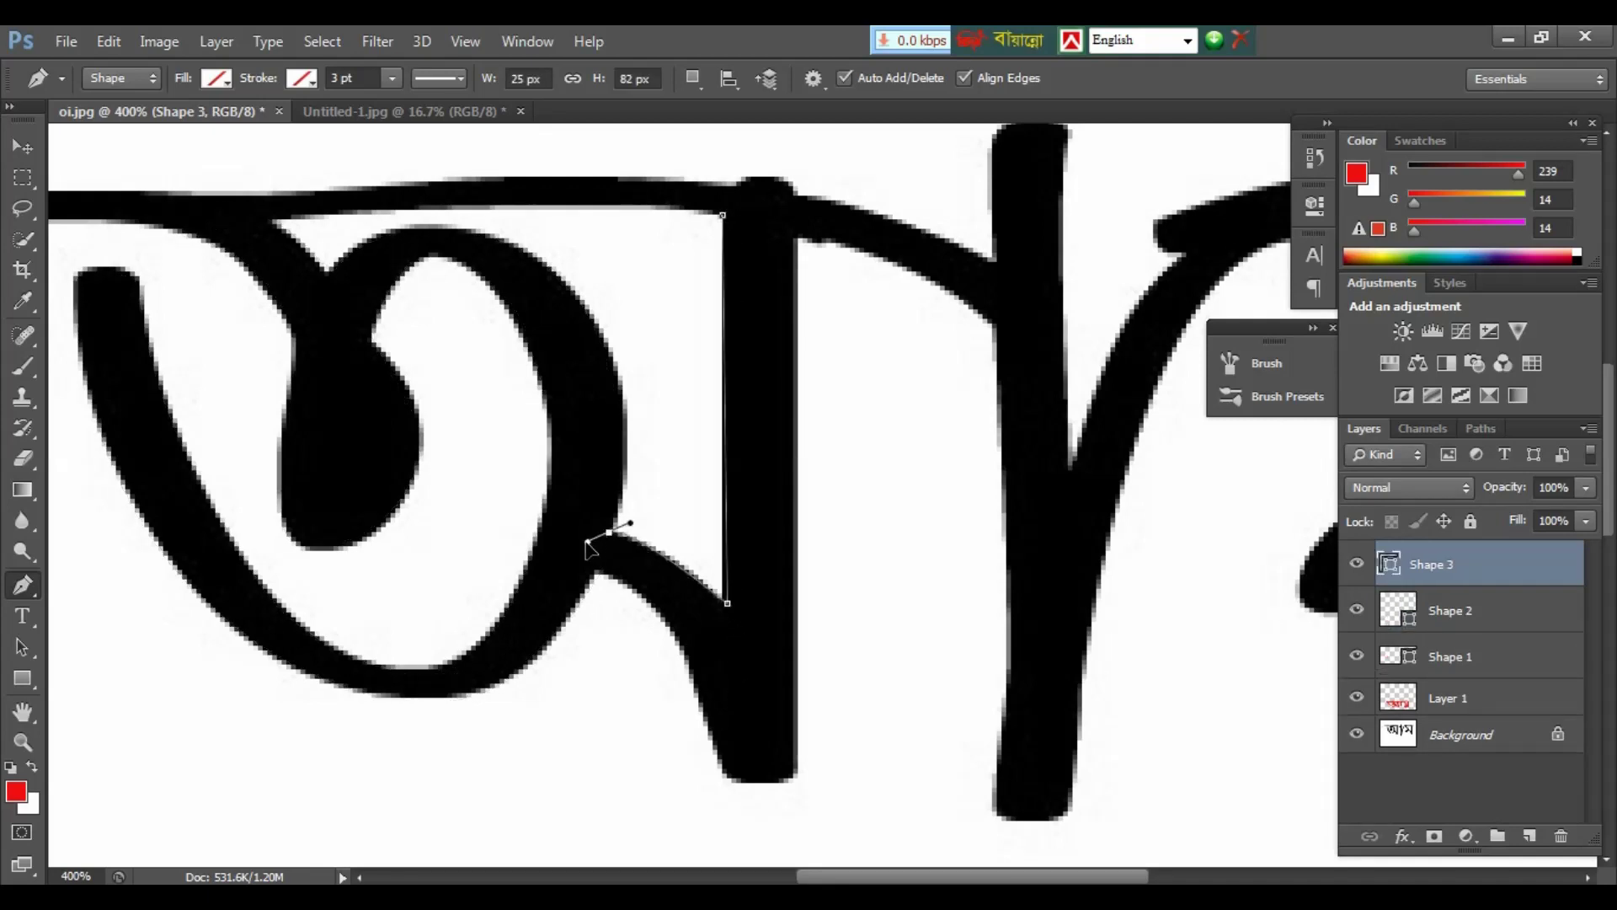
pyautogui.click(609, 533)
pyautogui.moveTo(590, 569); pyautogui.dragTo(599, 581)
pyautogui.moveTo(715, 738); pyautogui.dragTo(719, 750)
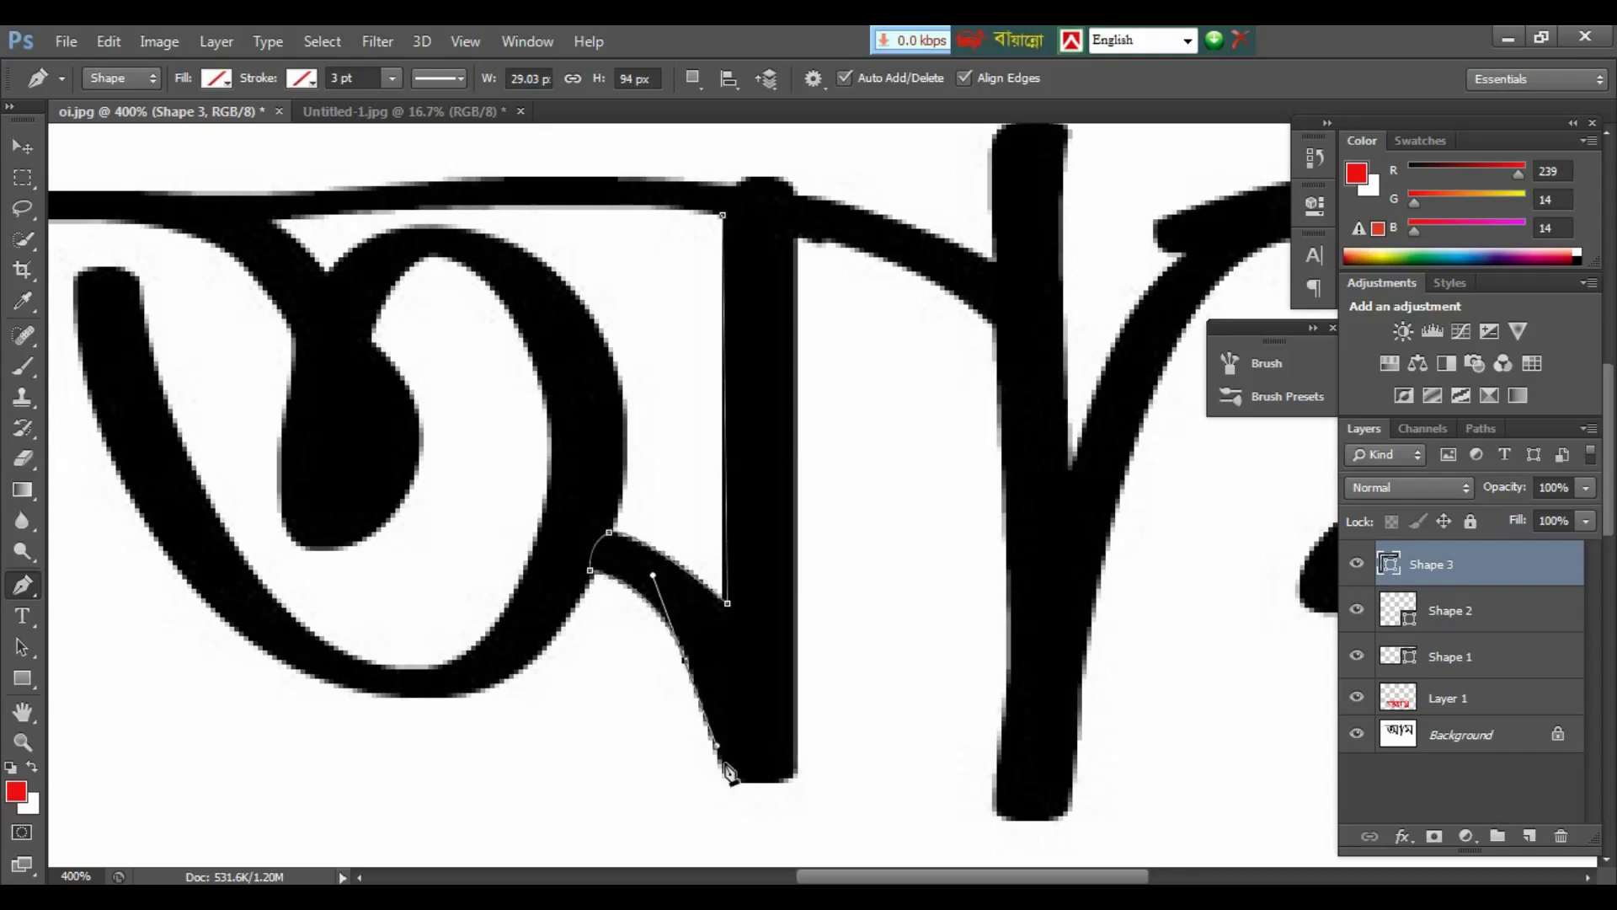
pyautogui.click(726, 778)
pyautogui.click(794, 779)
pyautogui.click(794, 470)
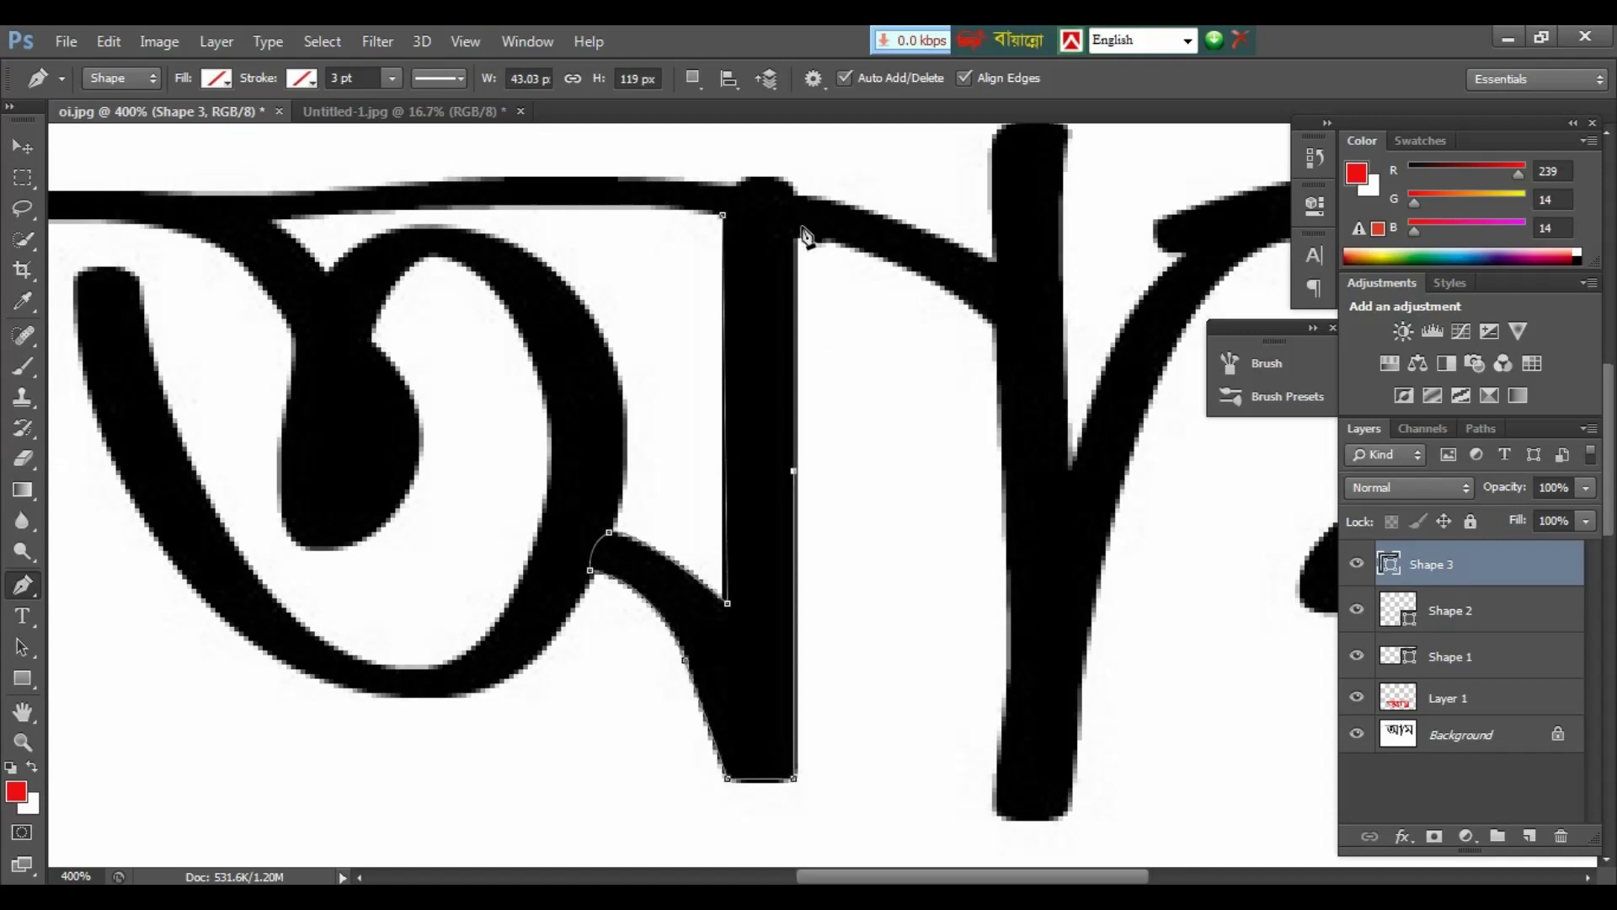
pyautogui.click(799, 233)
pyautogui.moveTo(738, 185); pyautogui.dragTo(722, 219)
pyautogui.click(722, 219)
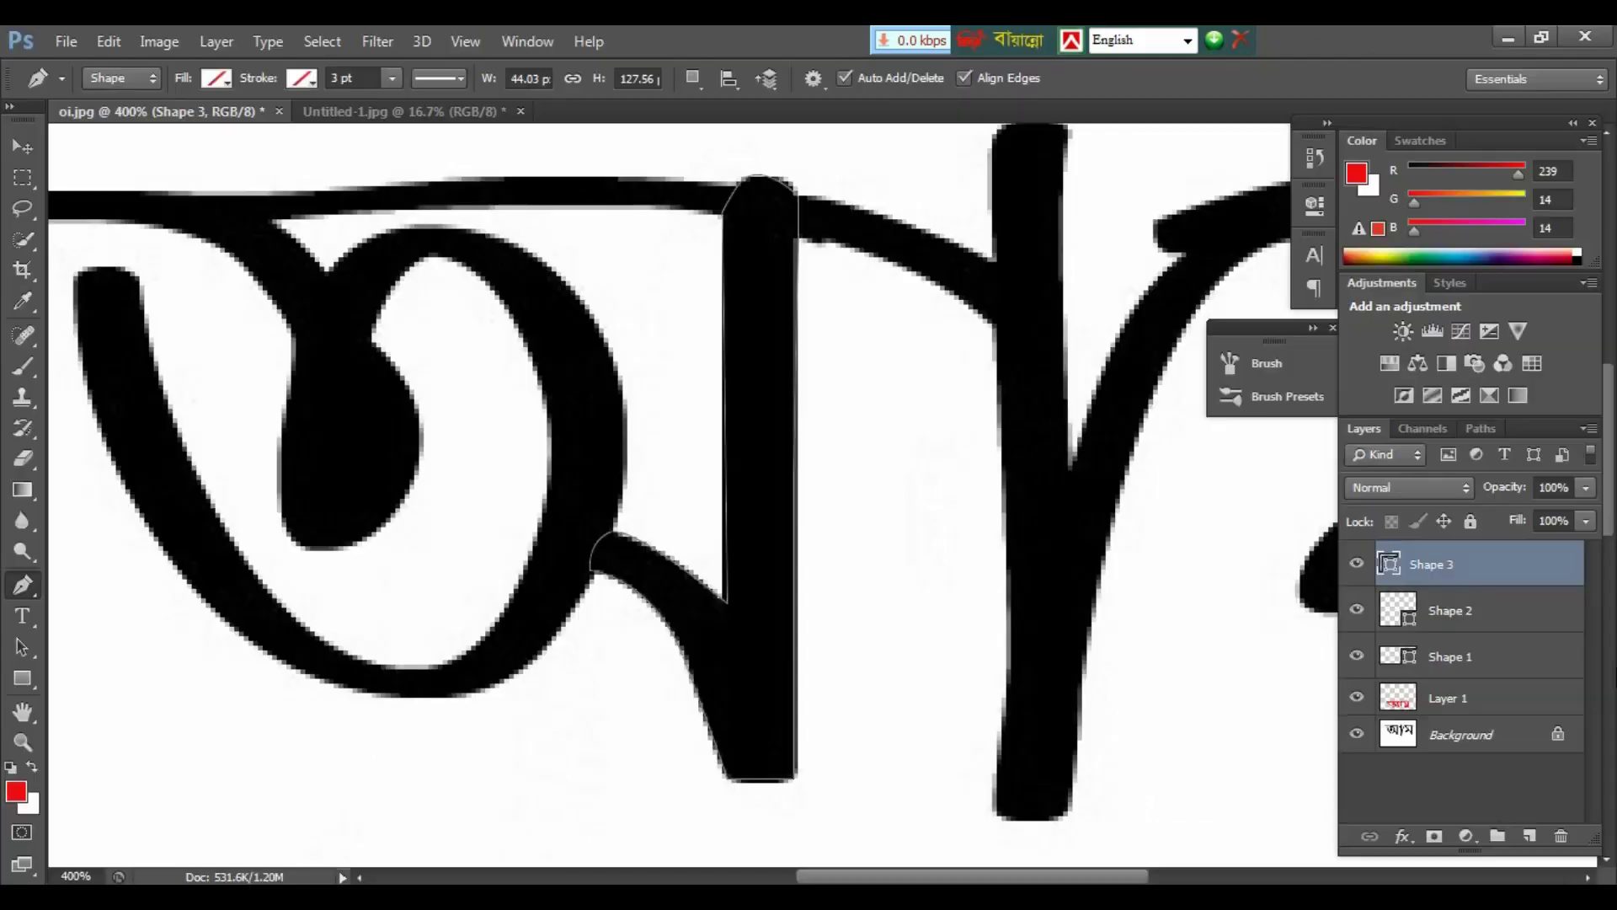
# Step: Fill the traced stem shape with solid blue
pyautogui.scroll(-1, 1304, 535)
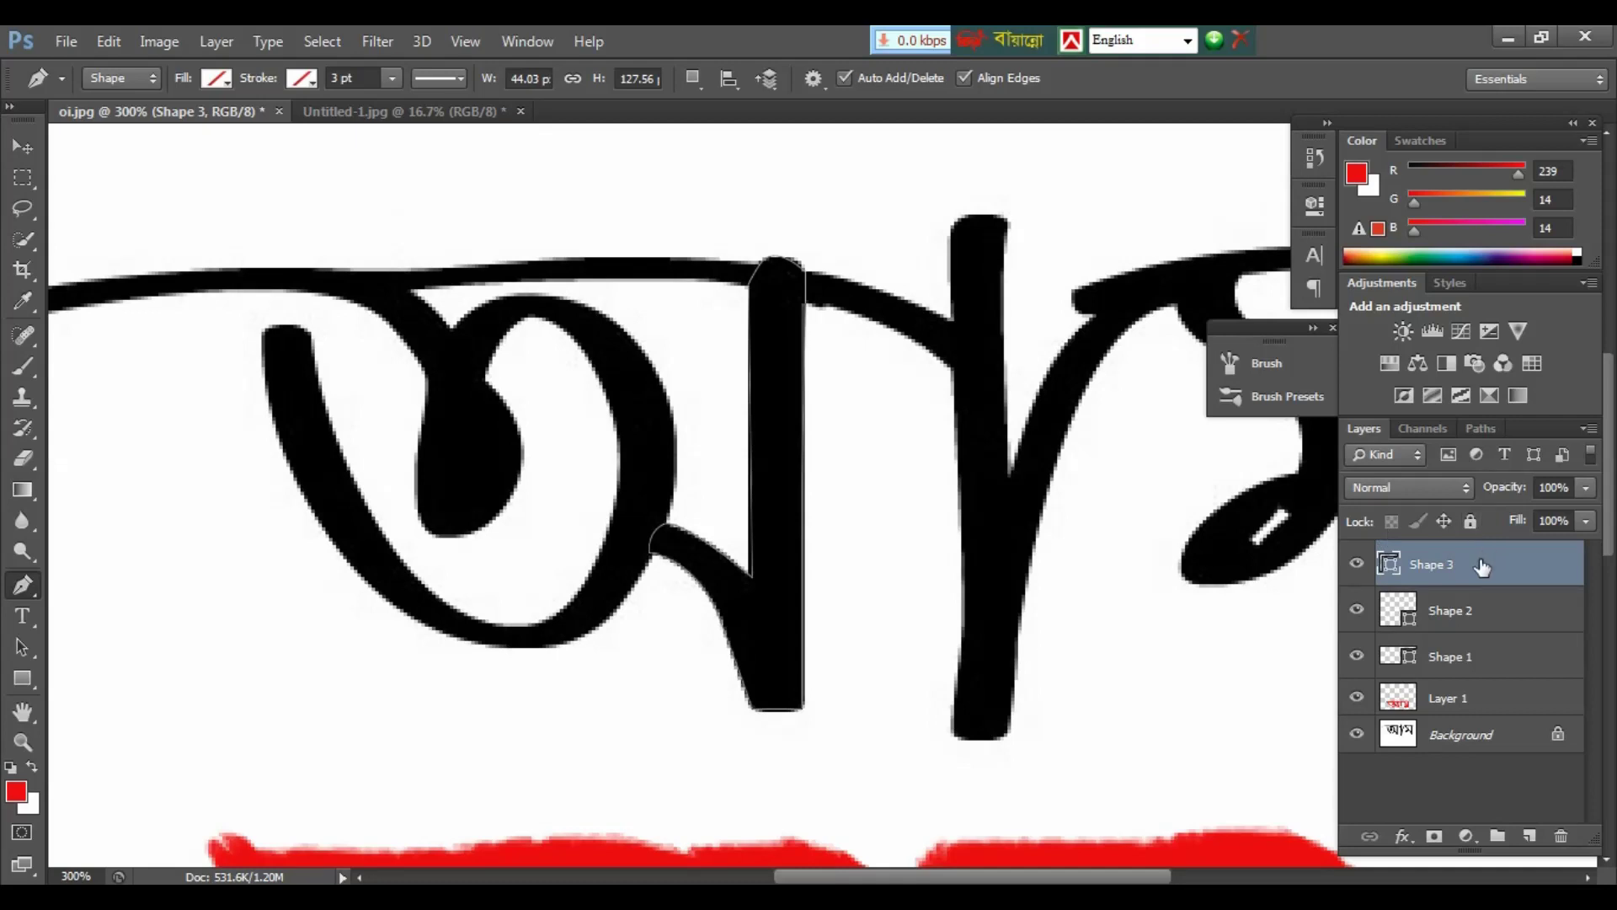
pyautogui.click(224, 83)
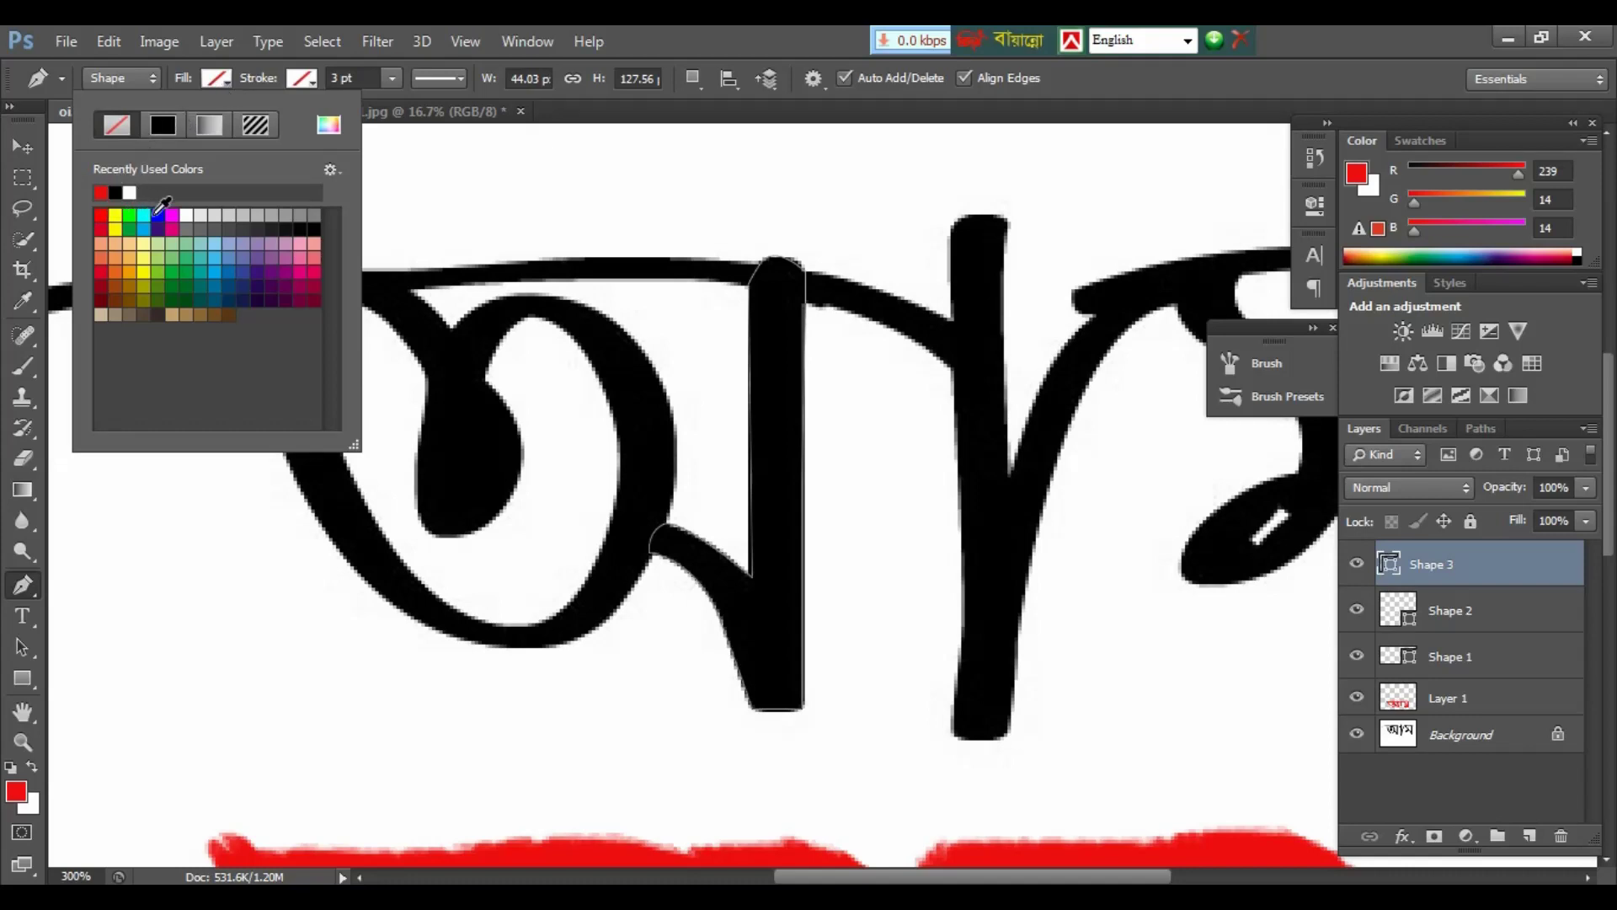
pyautogui.click(157, 215)
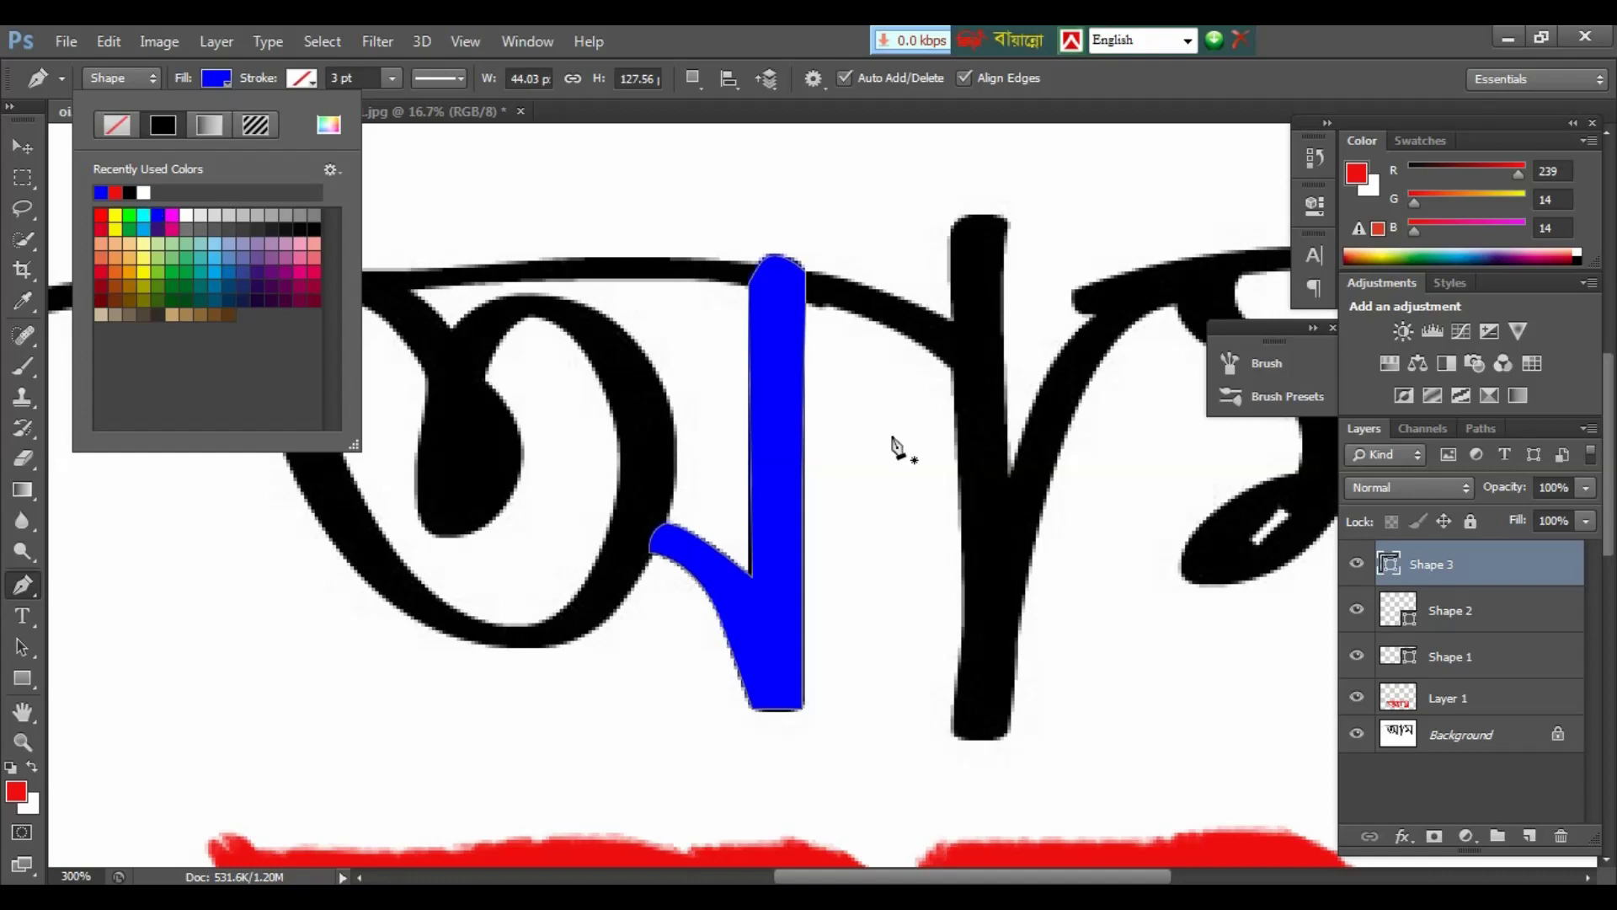
pyautogui.click(1460, 624)
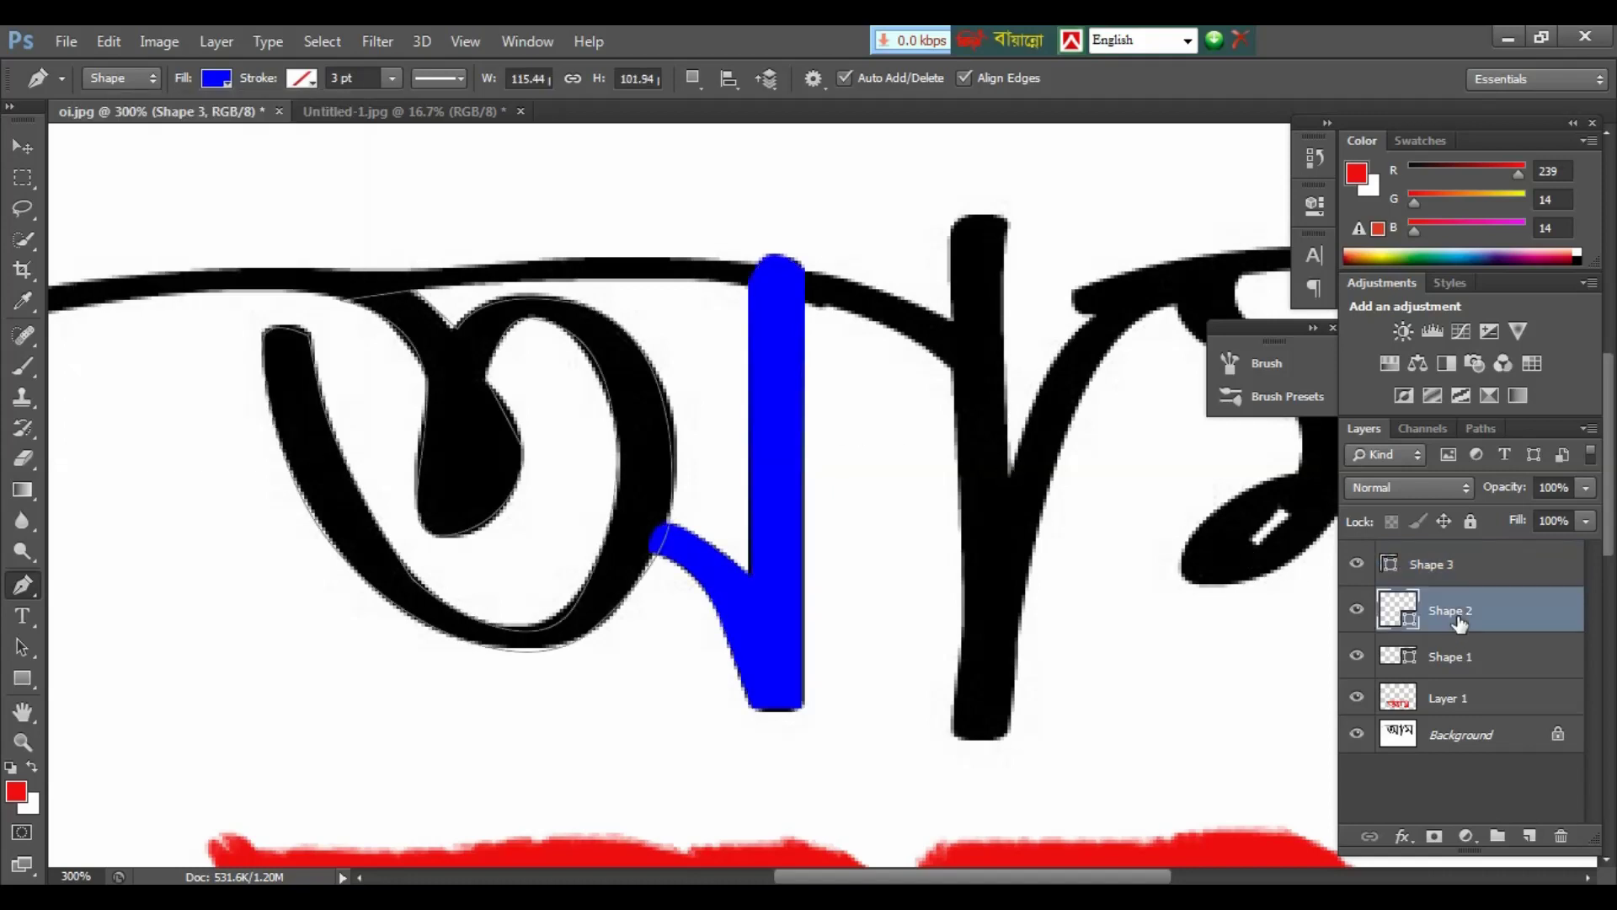
# Step: Change the Shape 2 loop's fill to blue
pyautogui.click(228, 82)
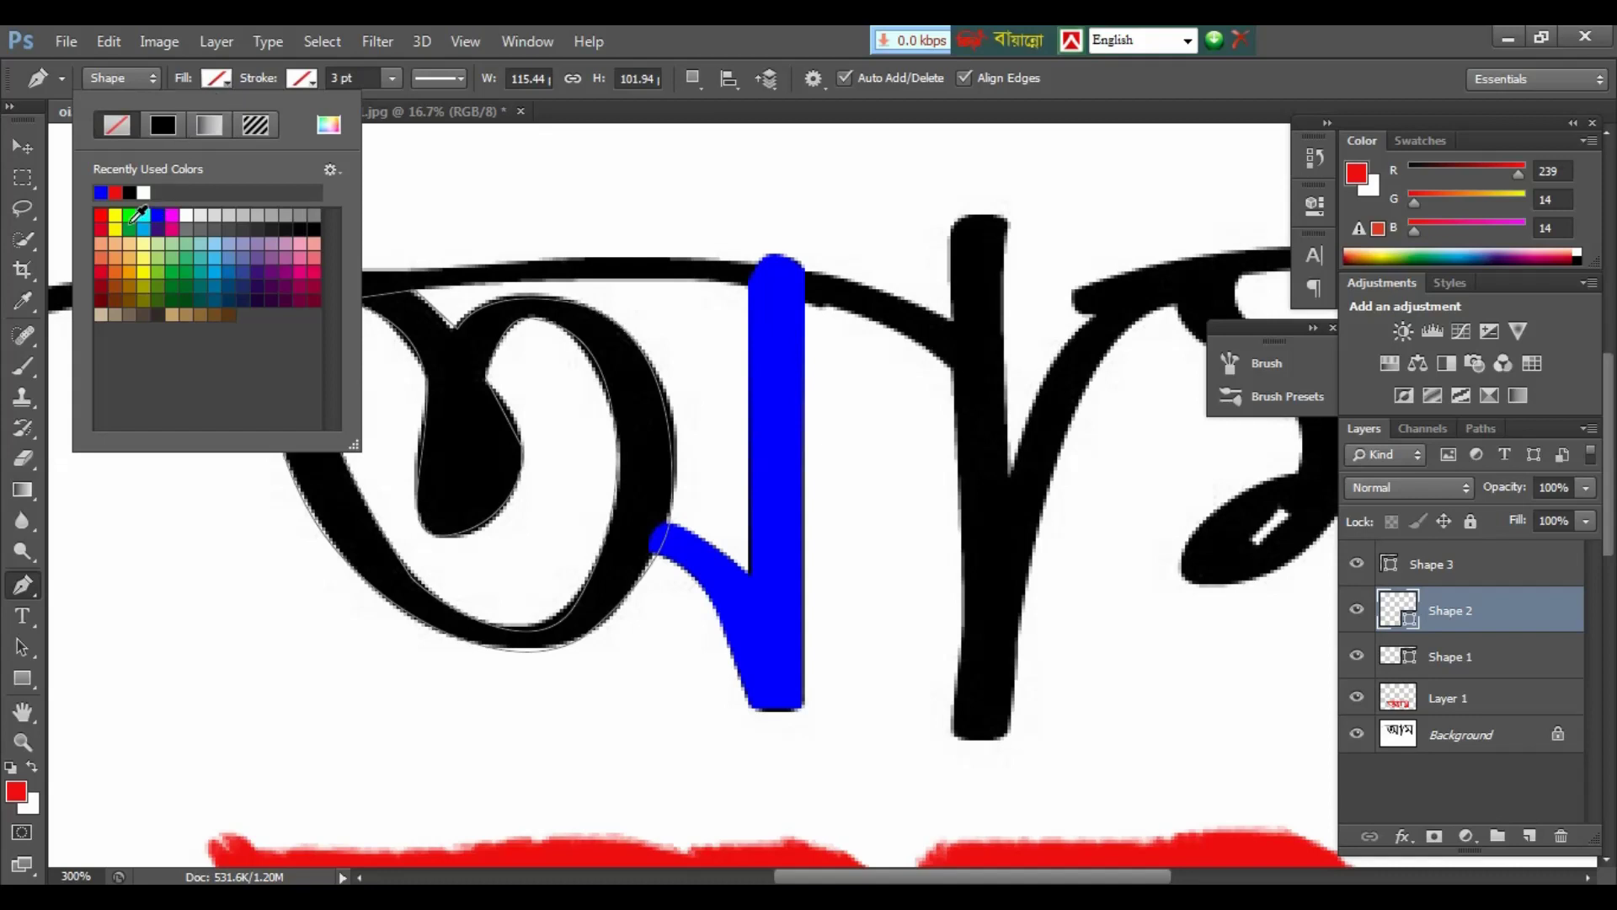
pyautogui.click(130, 215)
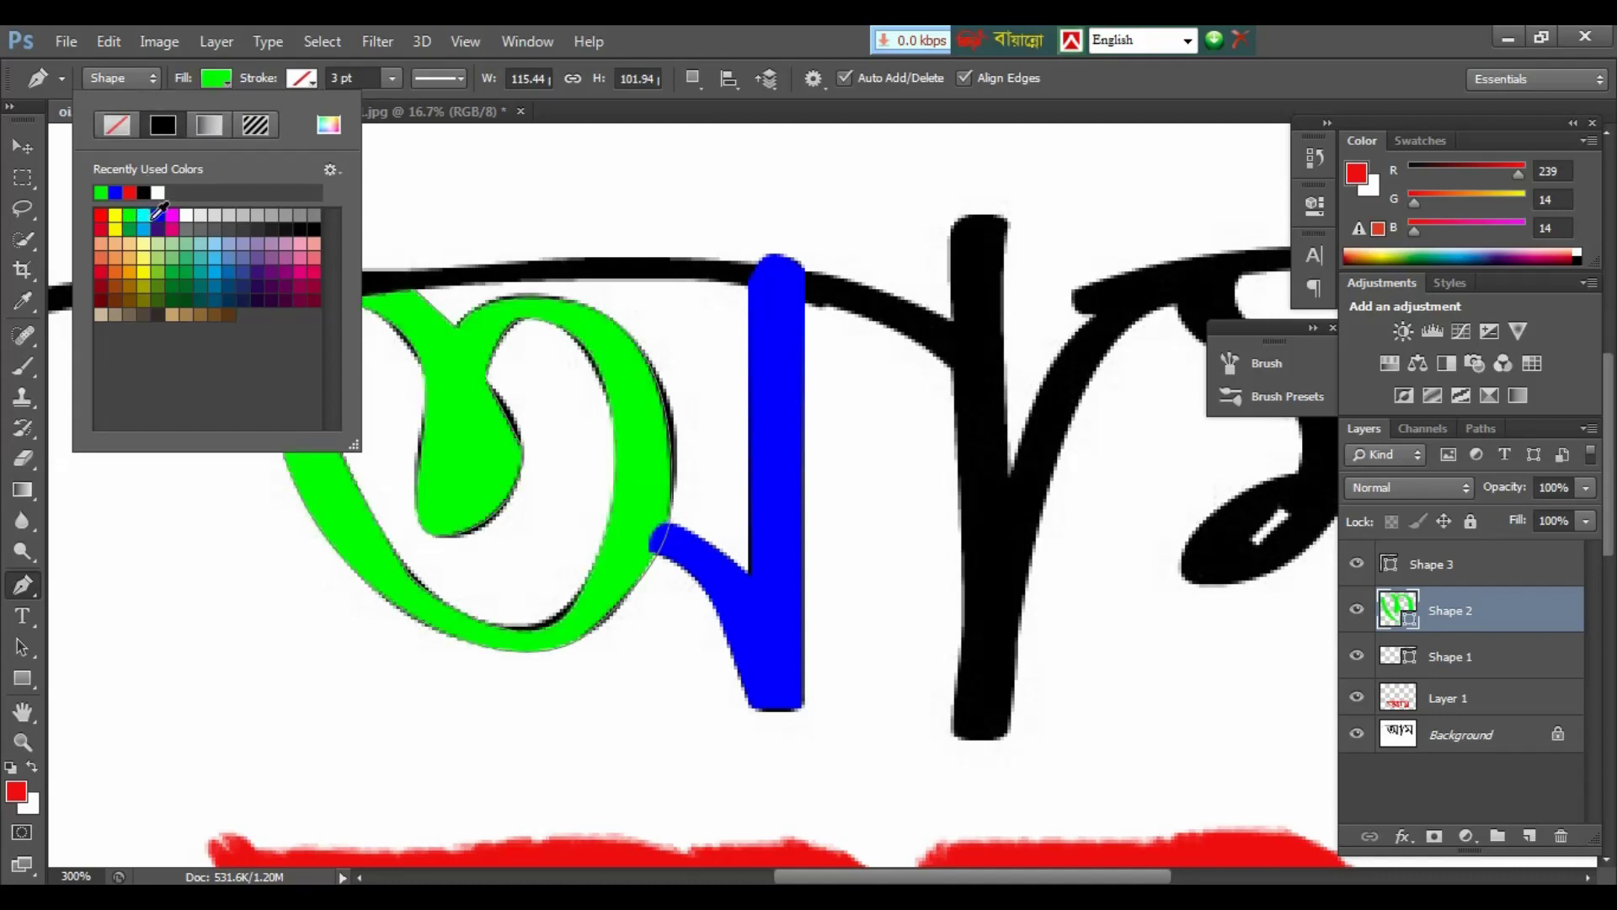
pyautogui.click(158, 215)
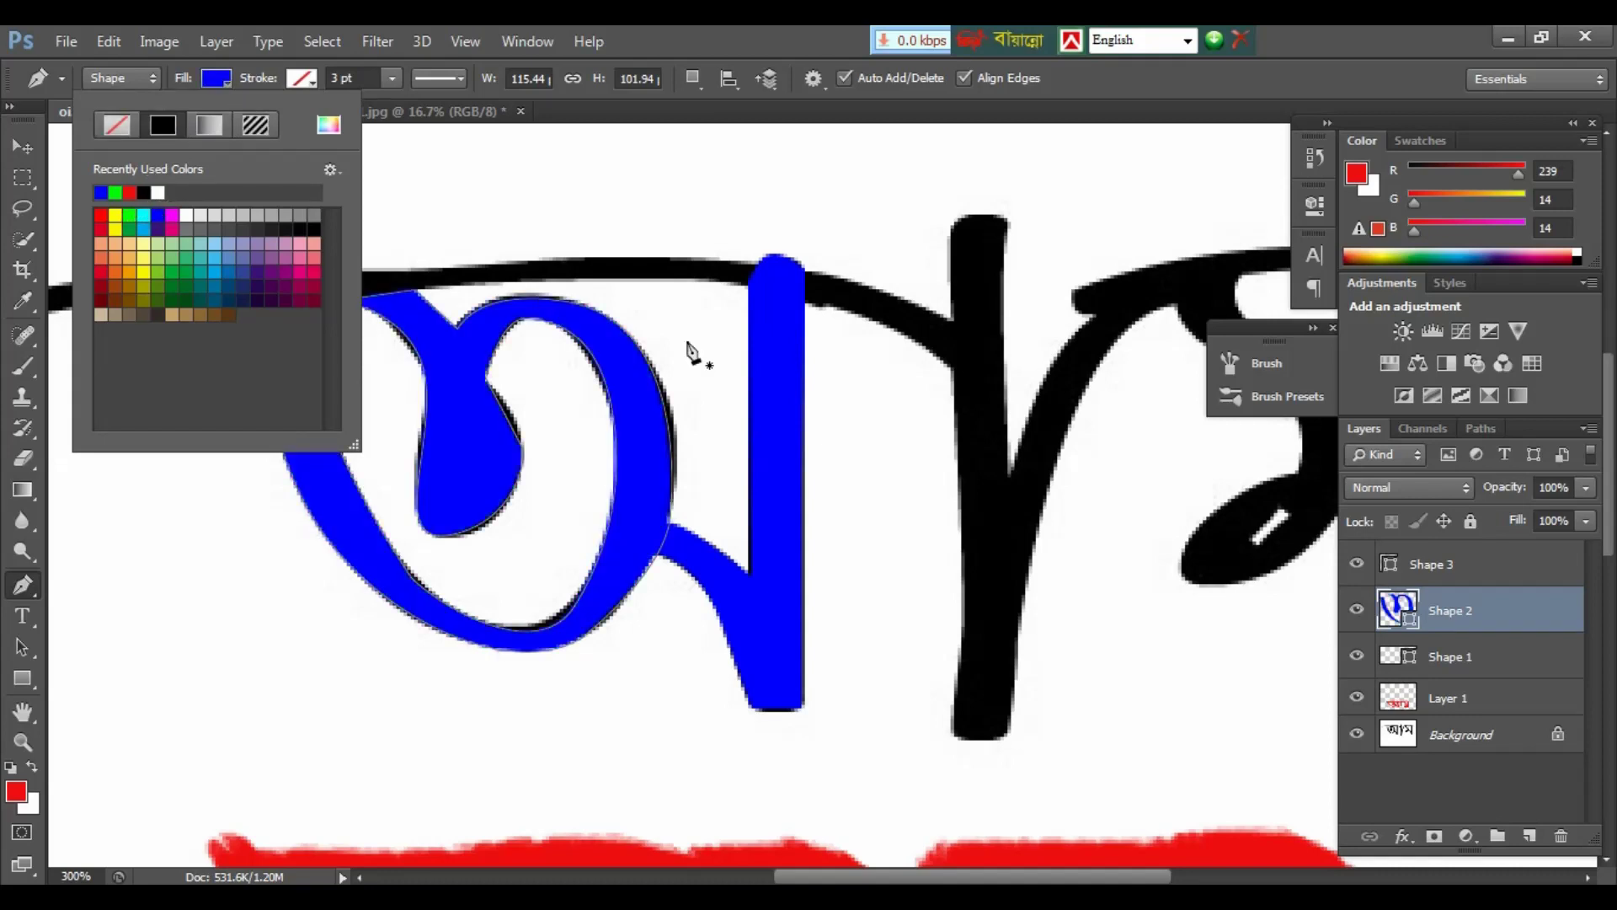
# Step: Fill Shape 1's top bar and right stem blue, then fit the whole image on screen
pyautogui.click(1470, 665)
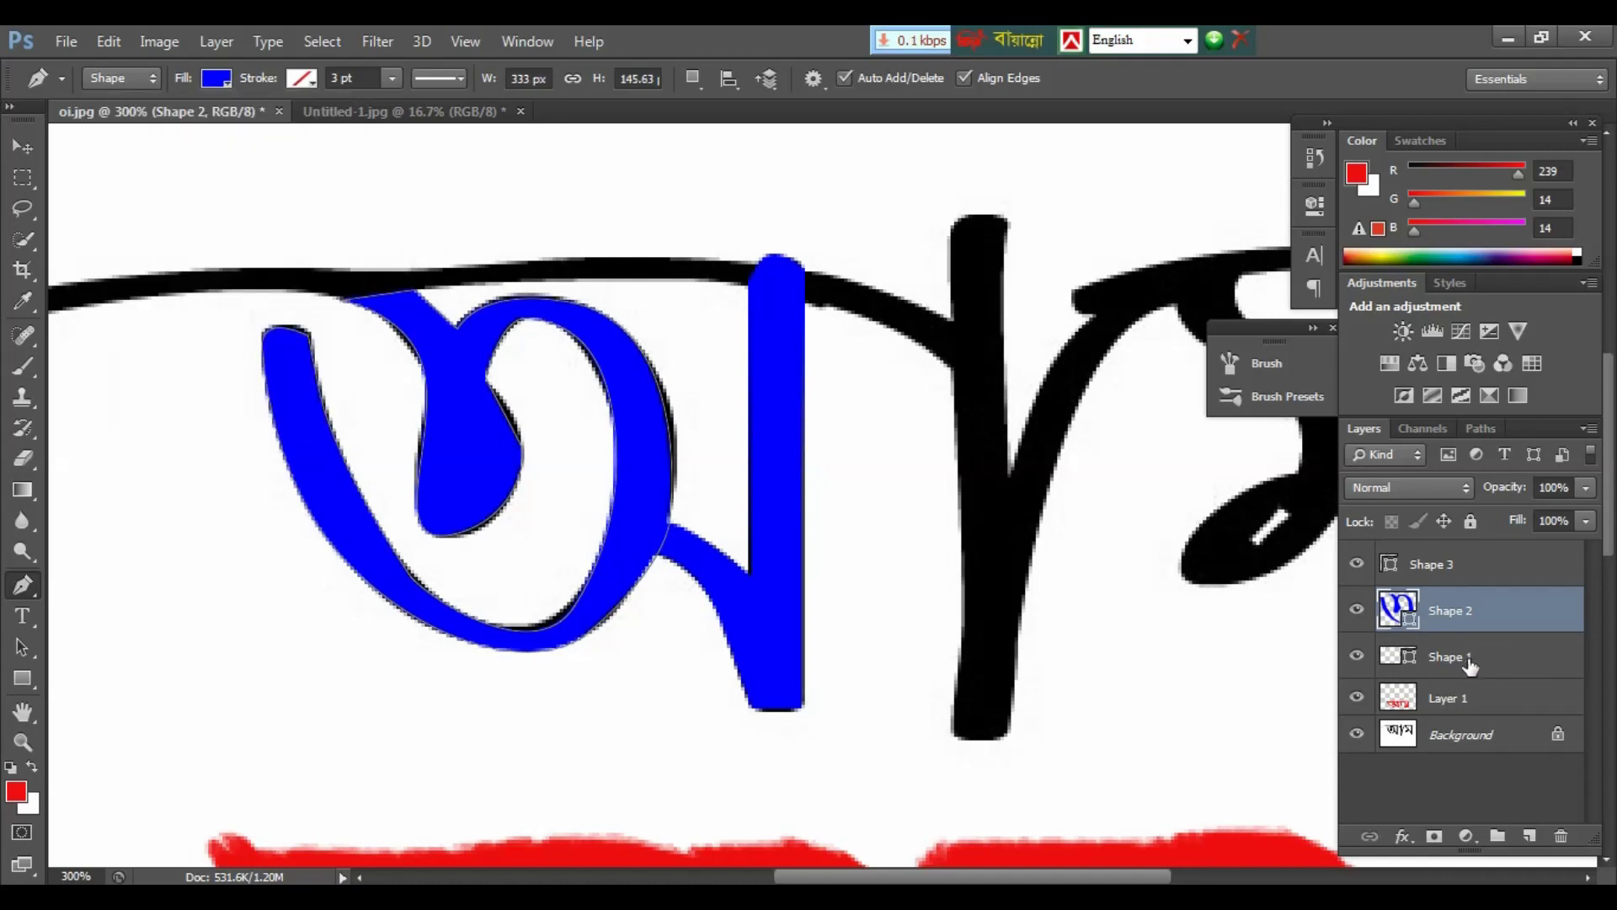
pyautogui.click(226, 83)
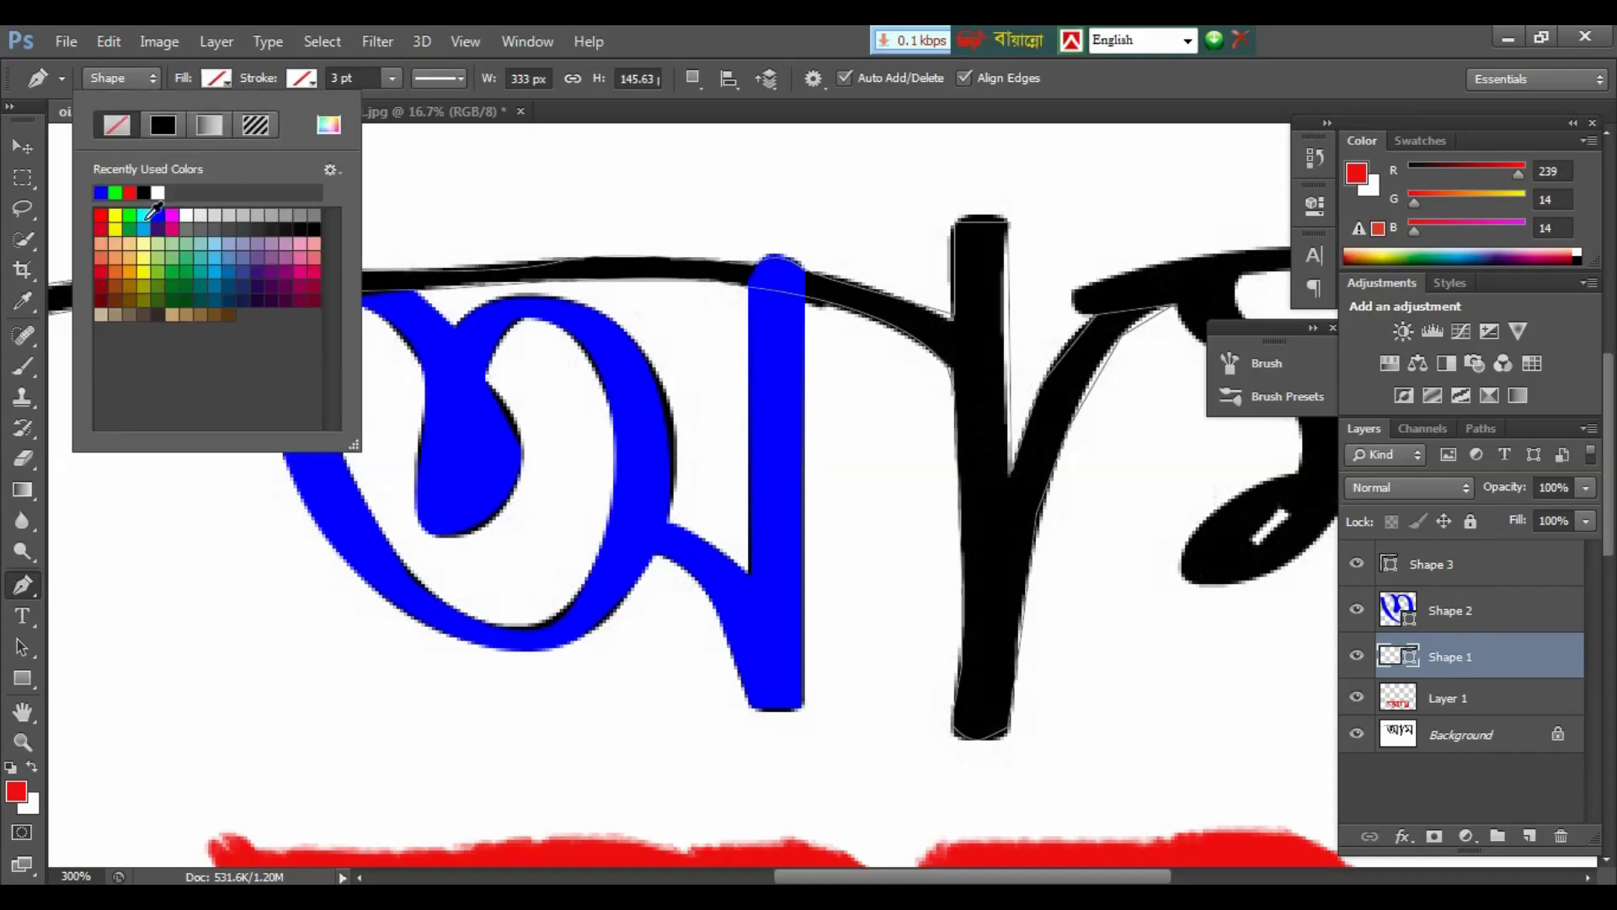
pyautogui.click(157, 215)
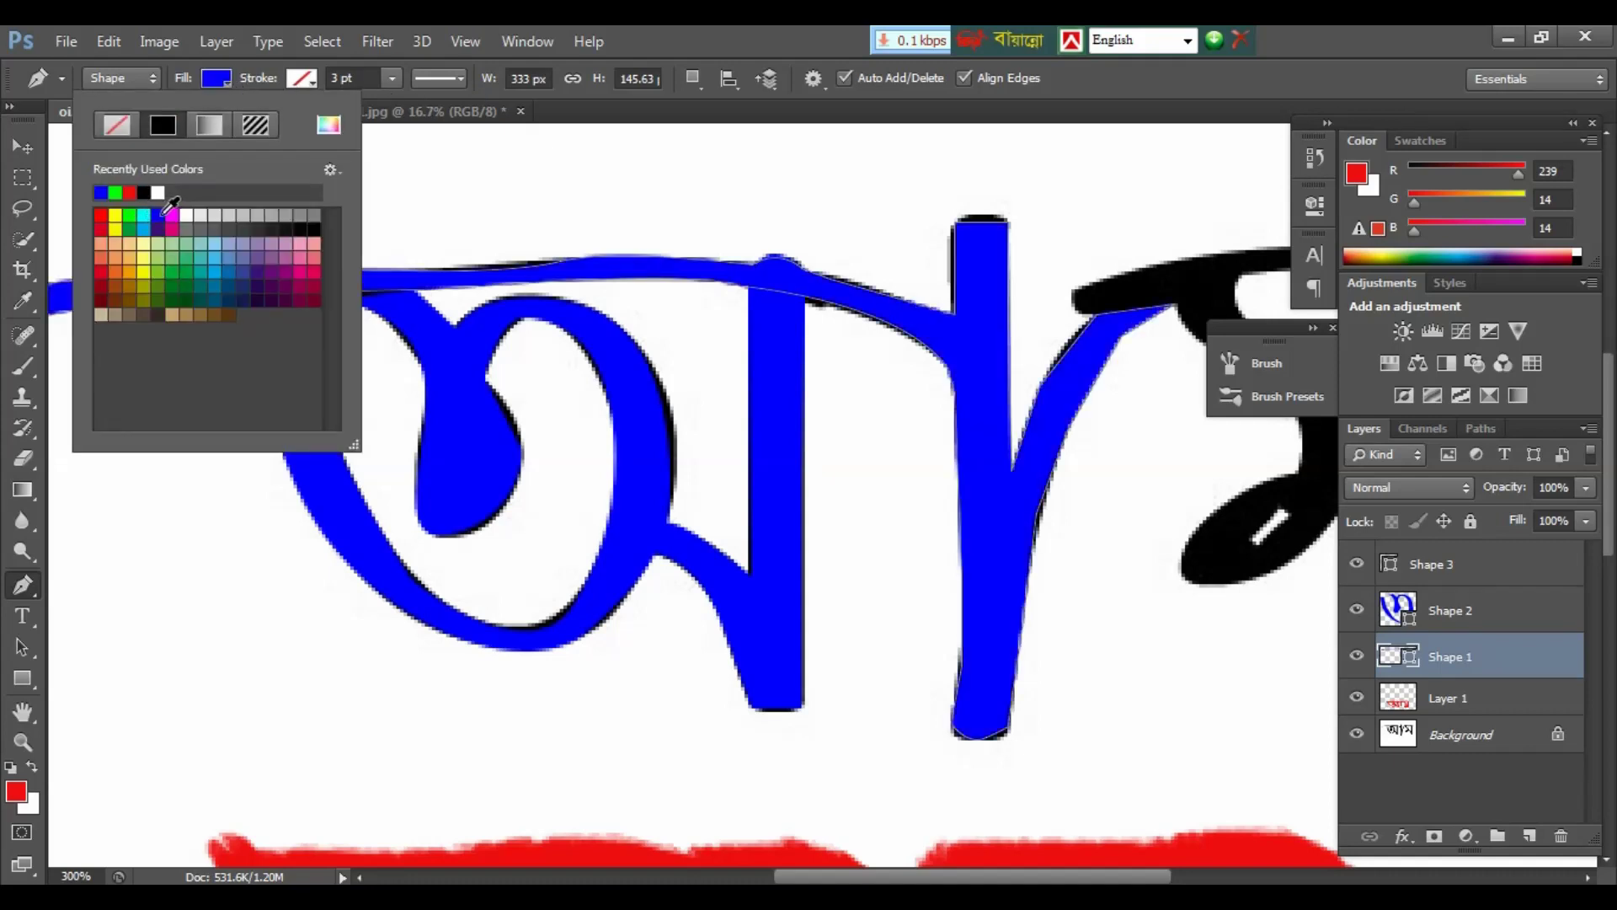
pyautogui.click(744, 47)
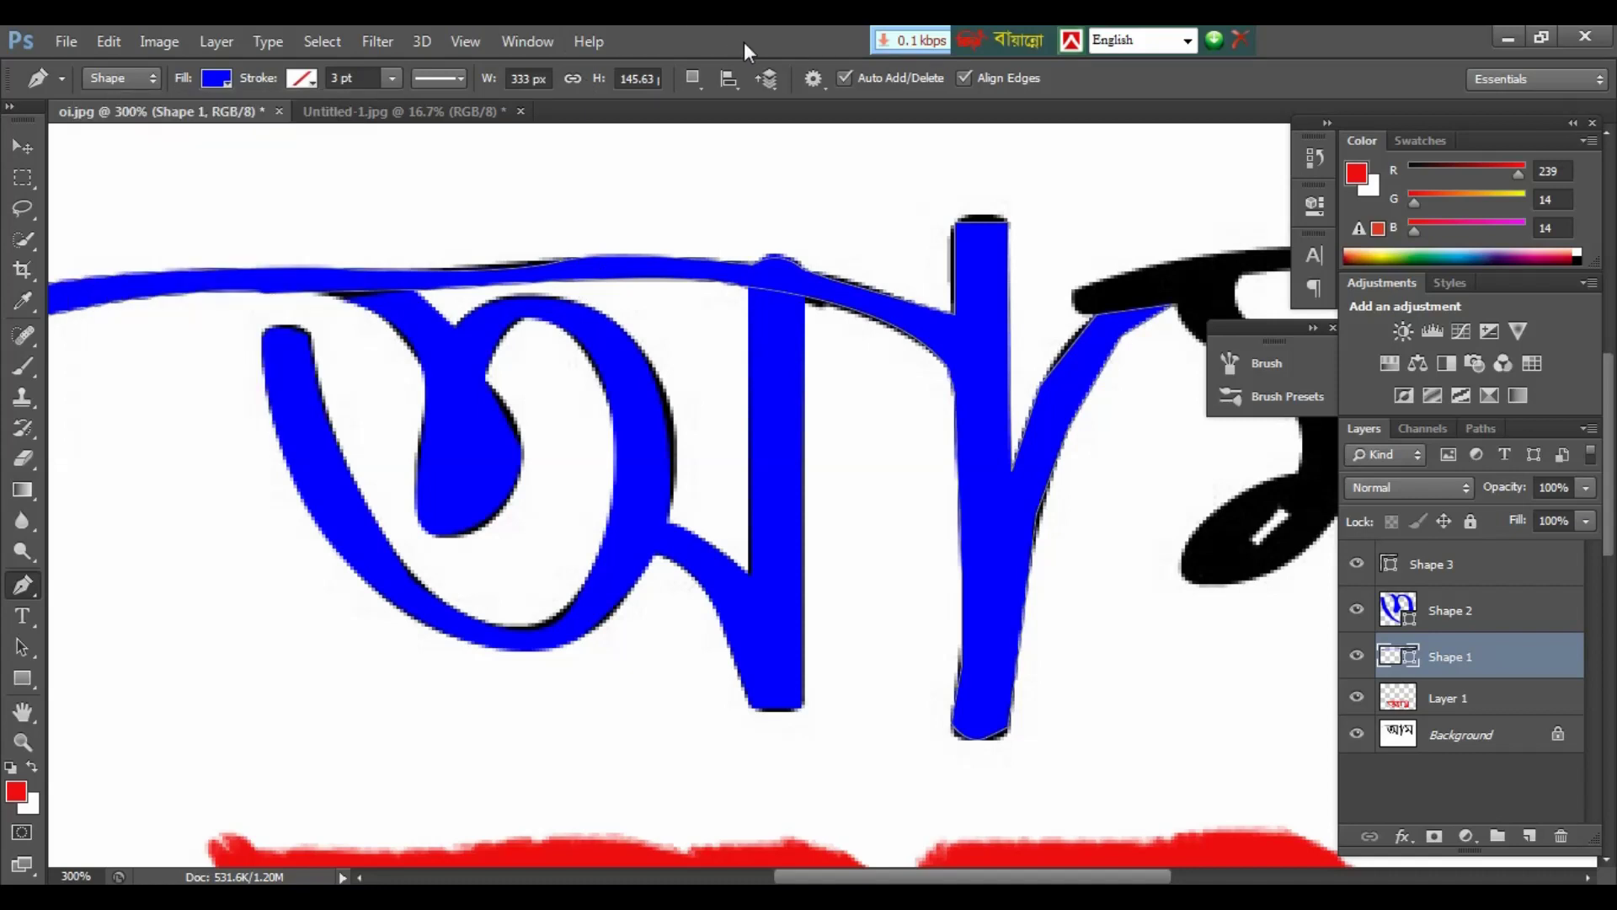
pyautogui.hotkey('ctrl', '1')
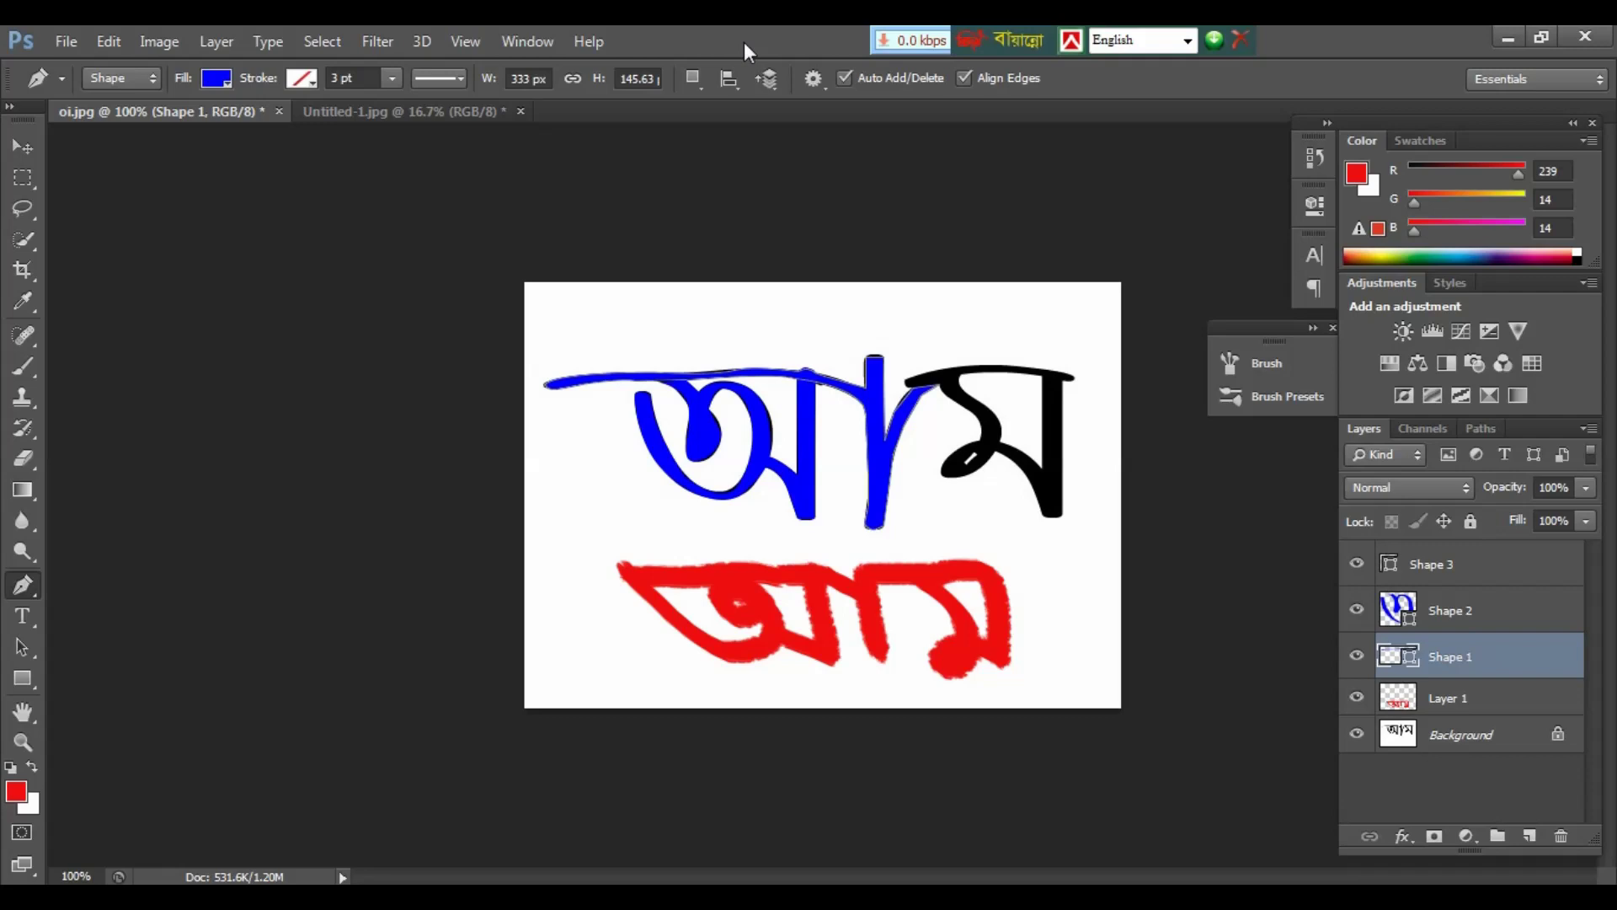
pyautogui.click(397, 106)
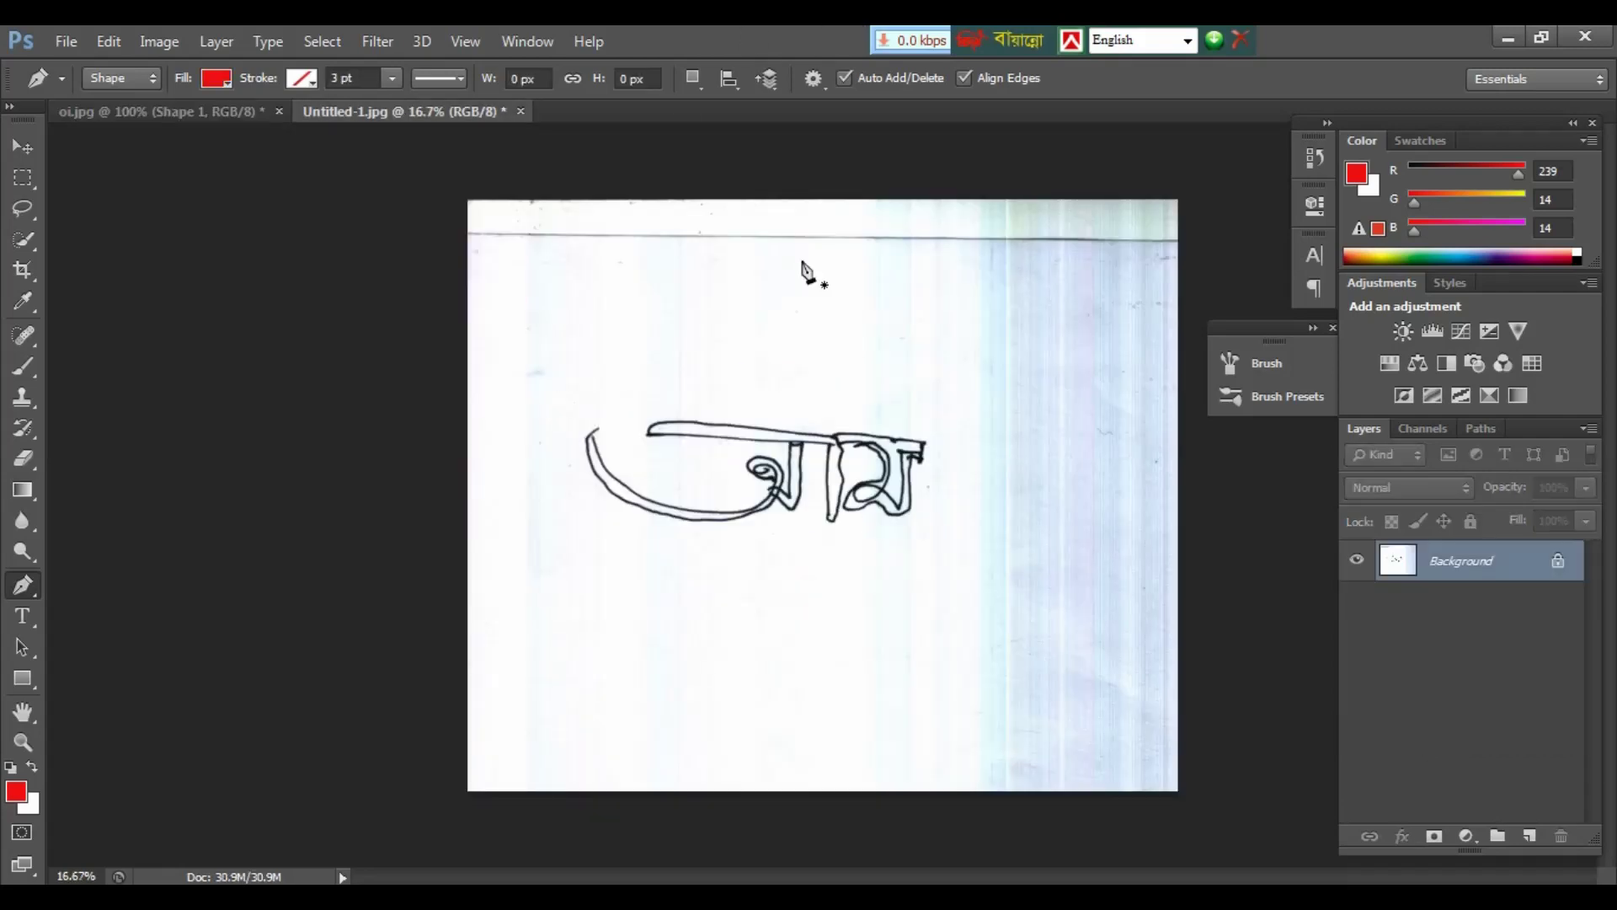
pyautogui.hotkey('ctrl', '+')
pyautogui.hotkey('ctrl', '+')
pyautogui.hotkey('ctrl', '+')
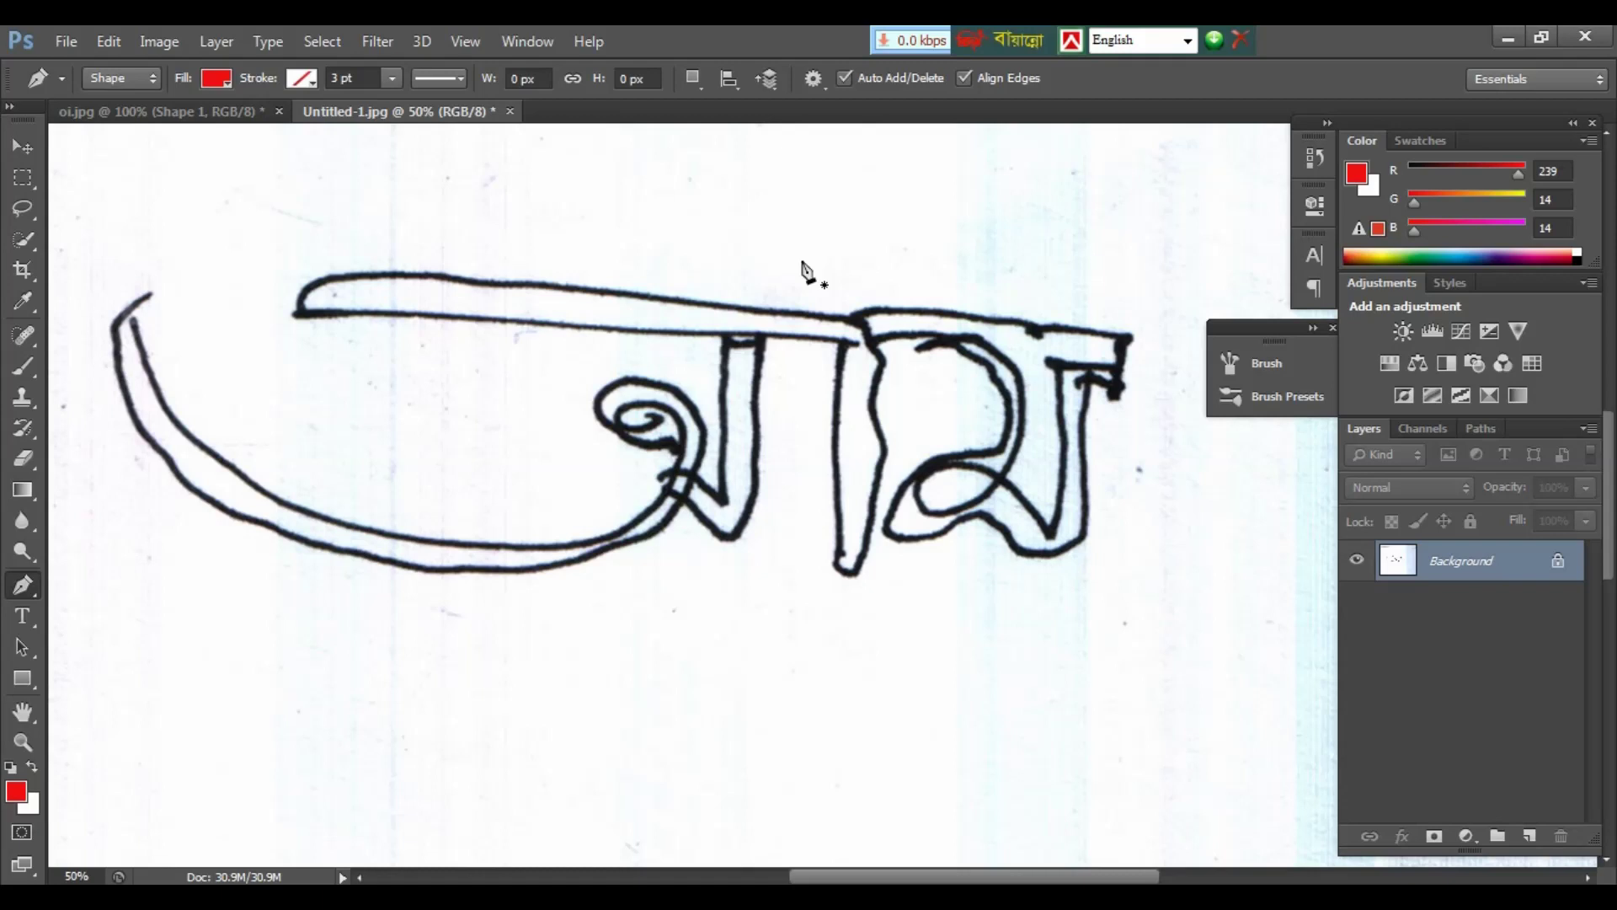
pyautogui.hotkey('ctrl', '-')
pyautogui.hotkey('ctrl', '-')
pyautogui.hotkey('ctrl', '-')
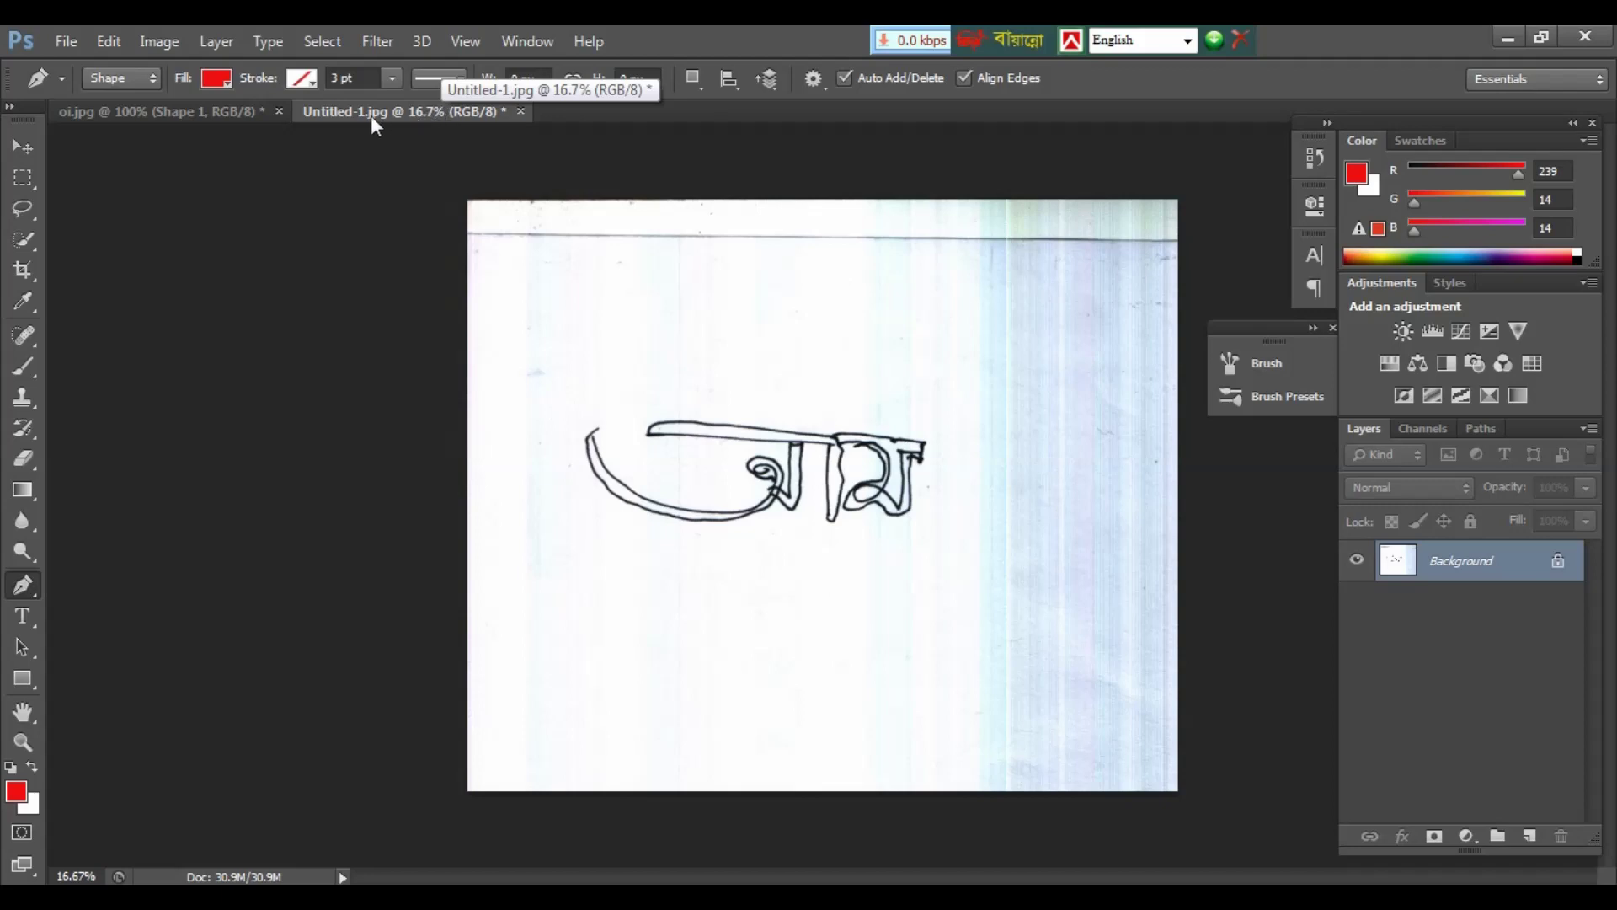
pyautogui.click(217, 115)
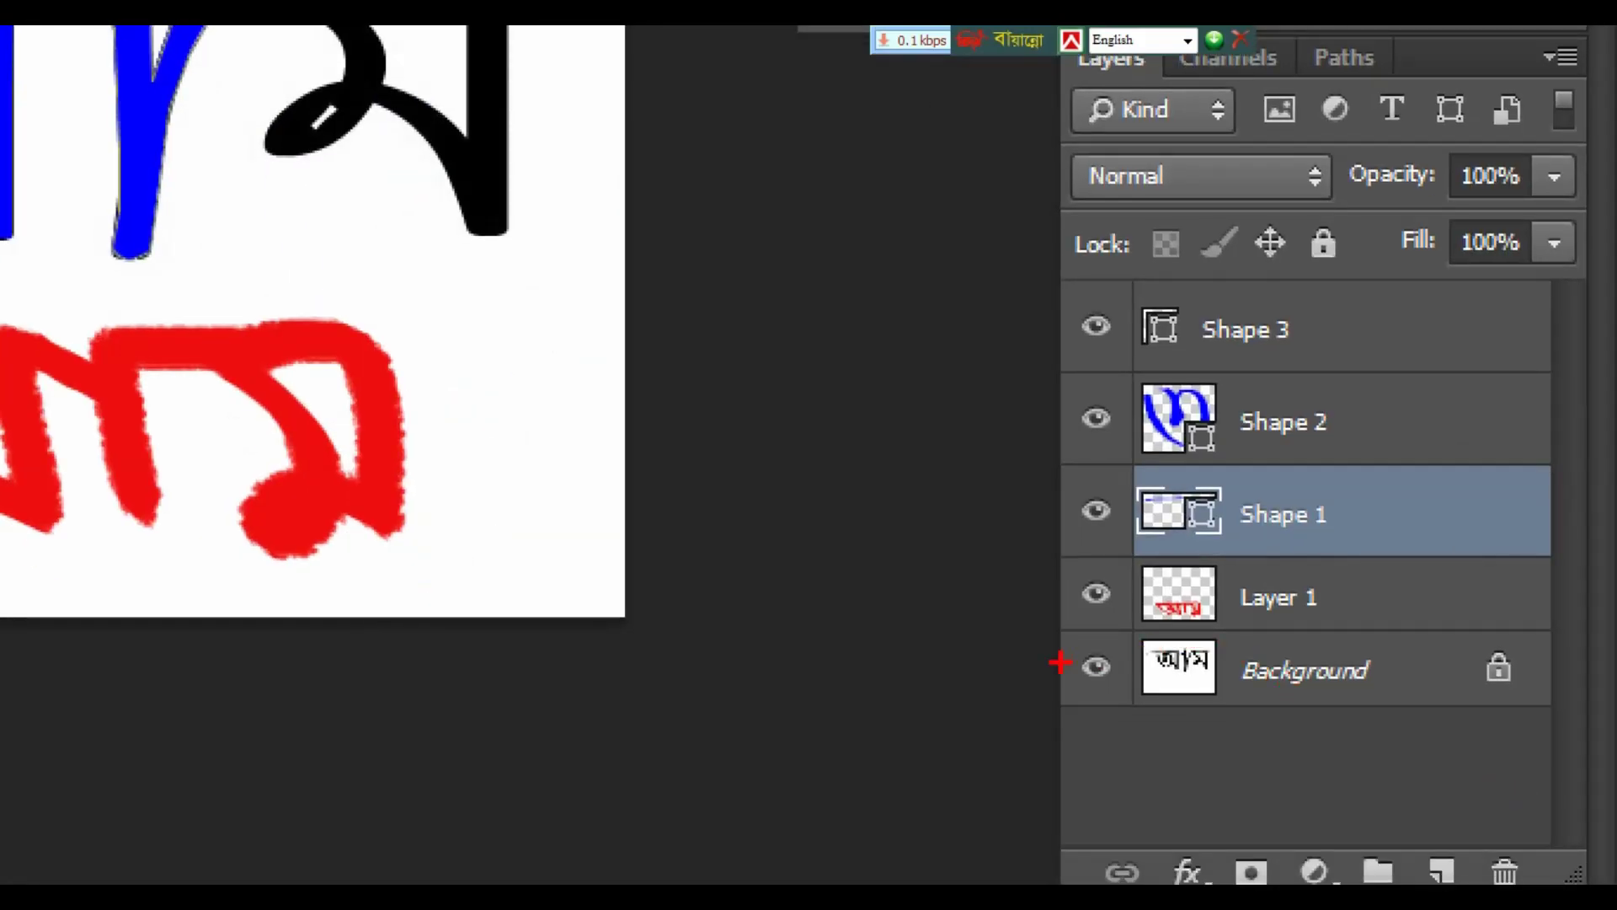
pyautogui.moveTo(1084, 625); pyautogui.dragTo(1122, 679)
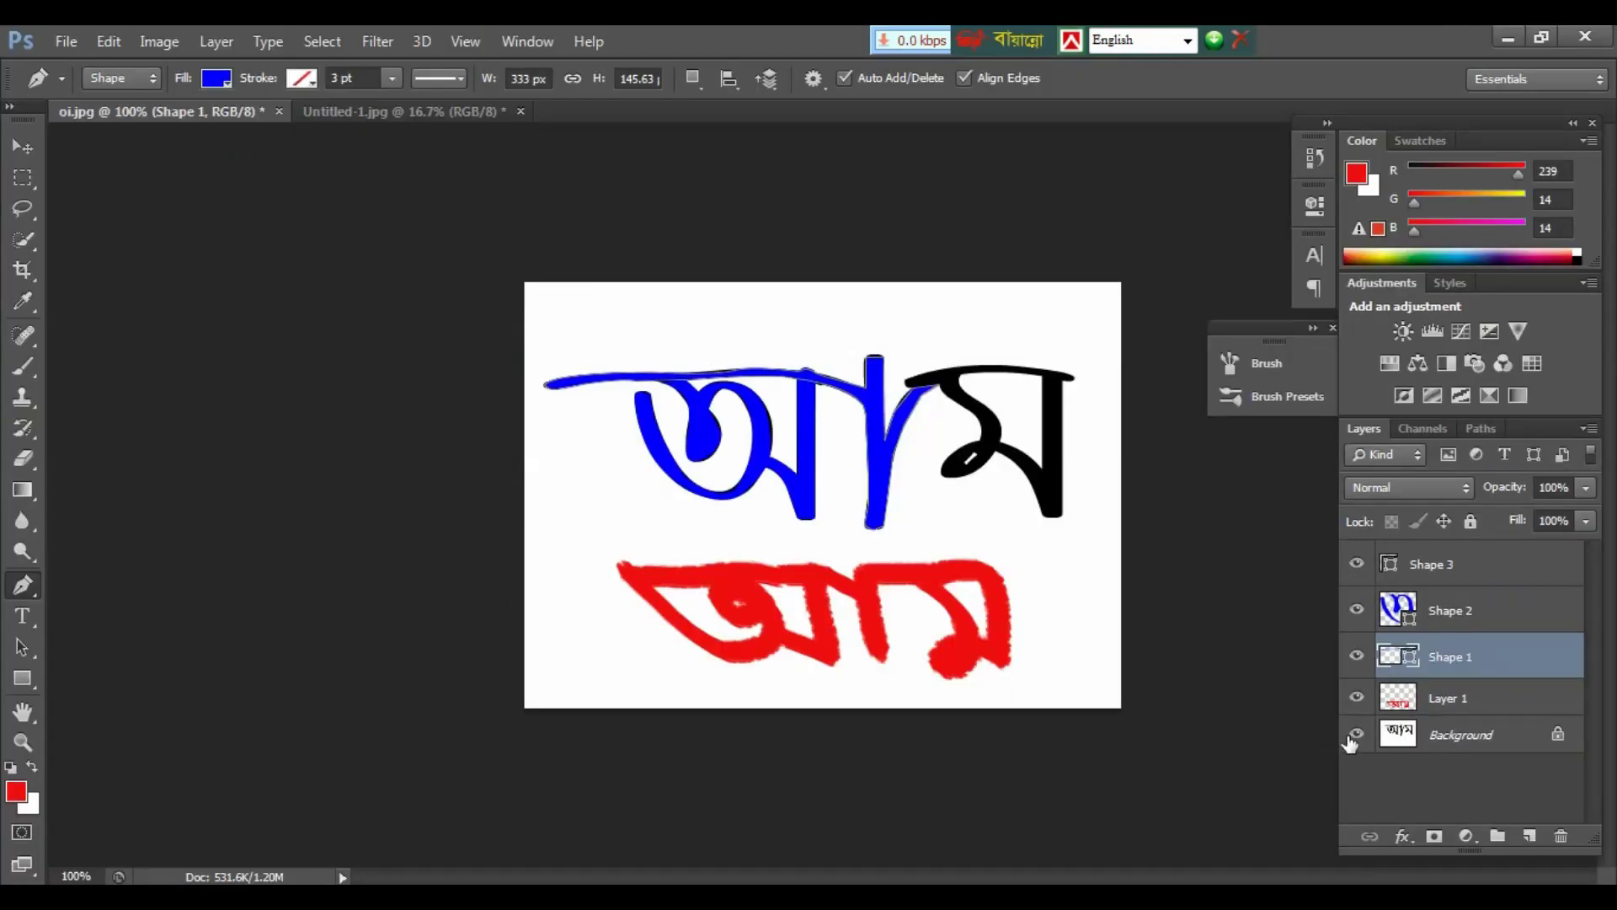
# Step: Hide the Background and red Layer 1 to show the blue word on transparency at 200%
pyautogui.click(1356, 735)
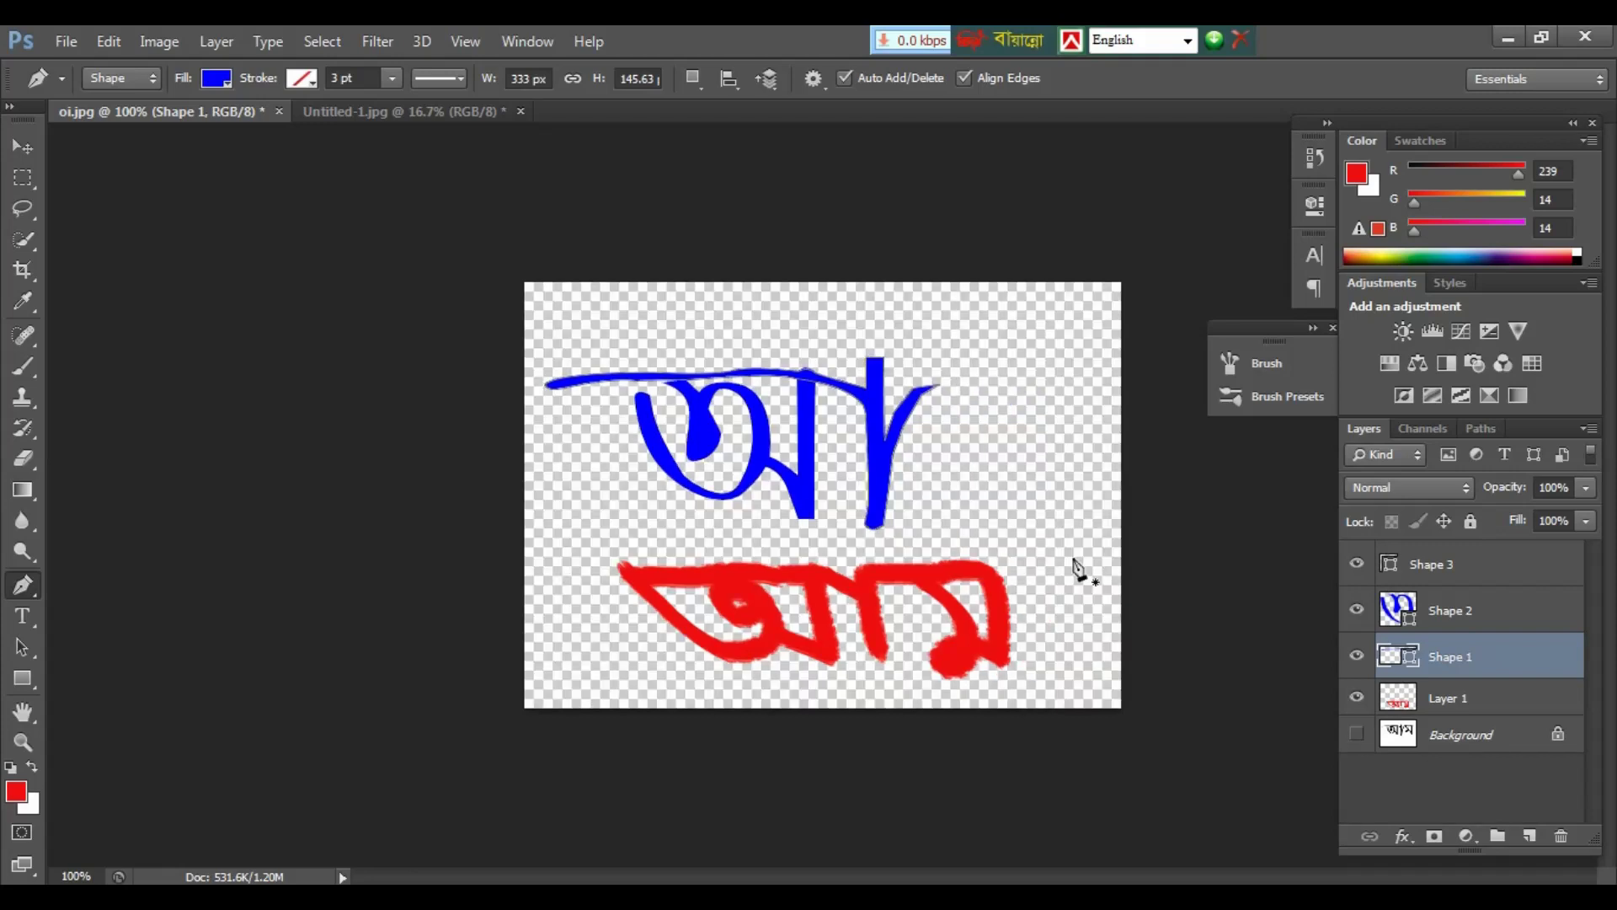
pyautogui.click(1356, 697)
pyautogui.hotkey('ctrl', '+')
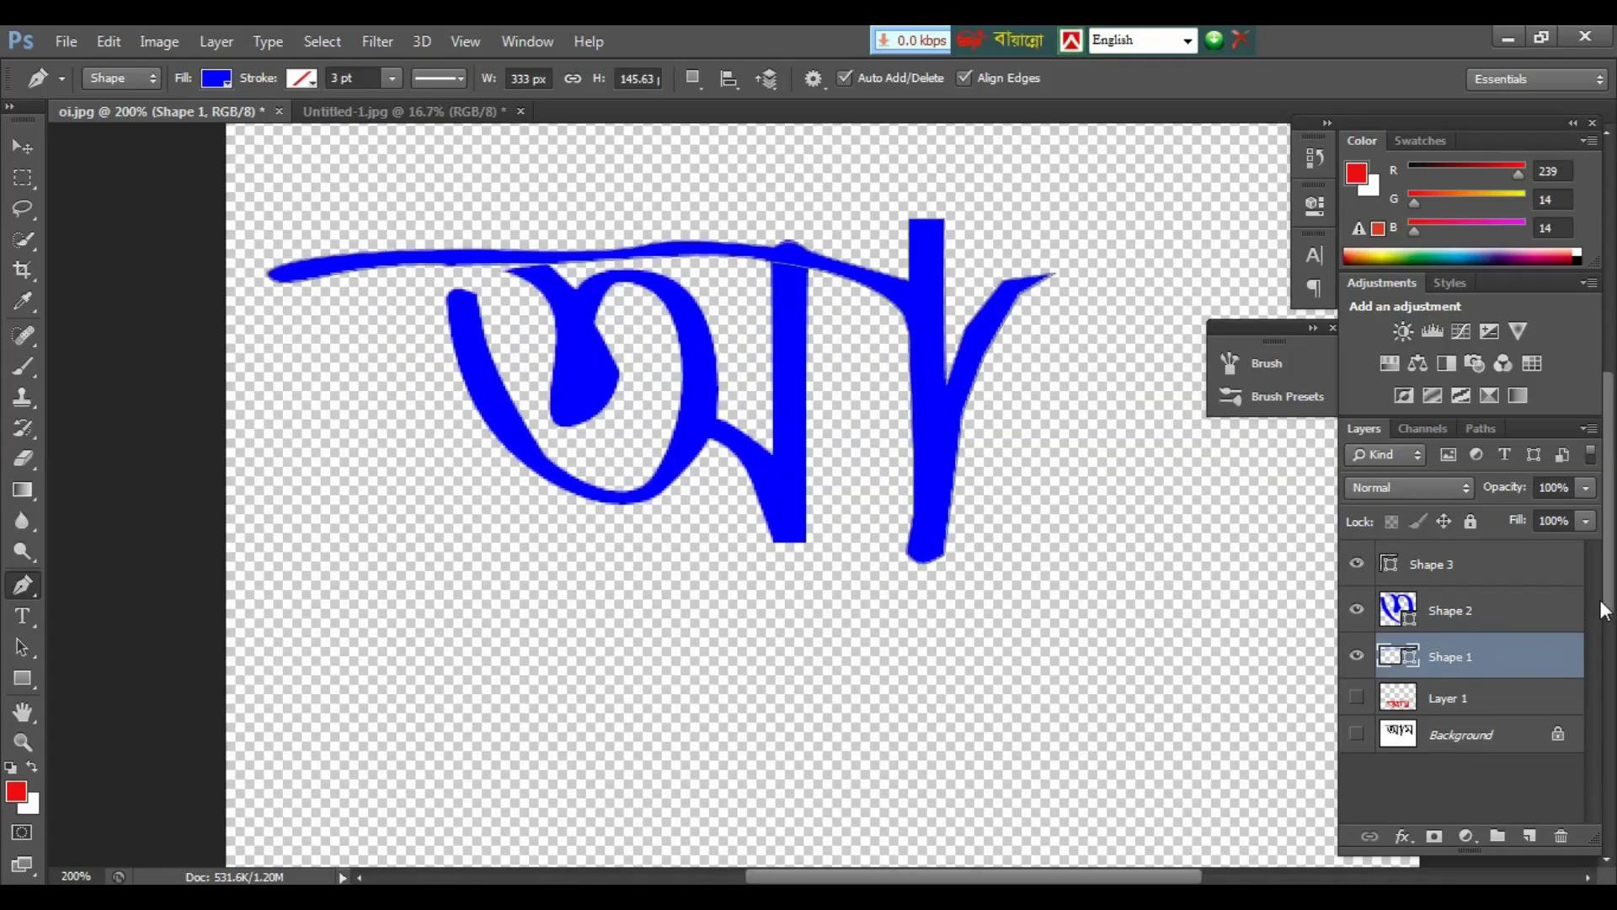
pyautogui.scroll(2, 1039, 578)
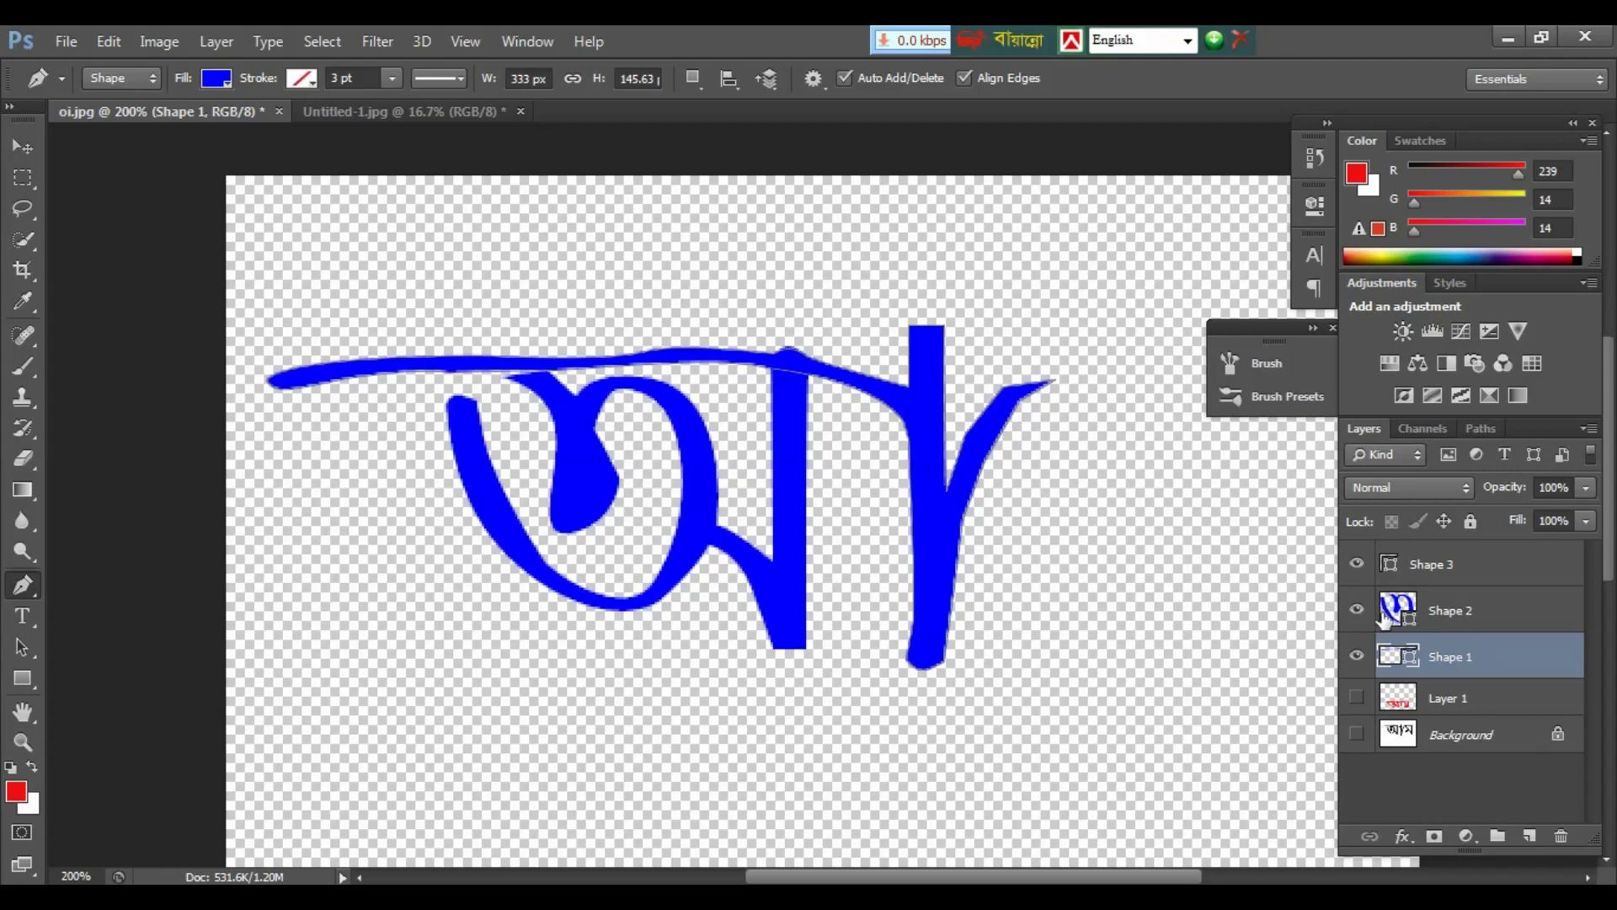
# Step: Toggle each shape layer's visibility to check its parts, then select Shape 2 along with Shape 1
pyautogui.click(1357, 657)
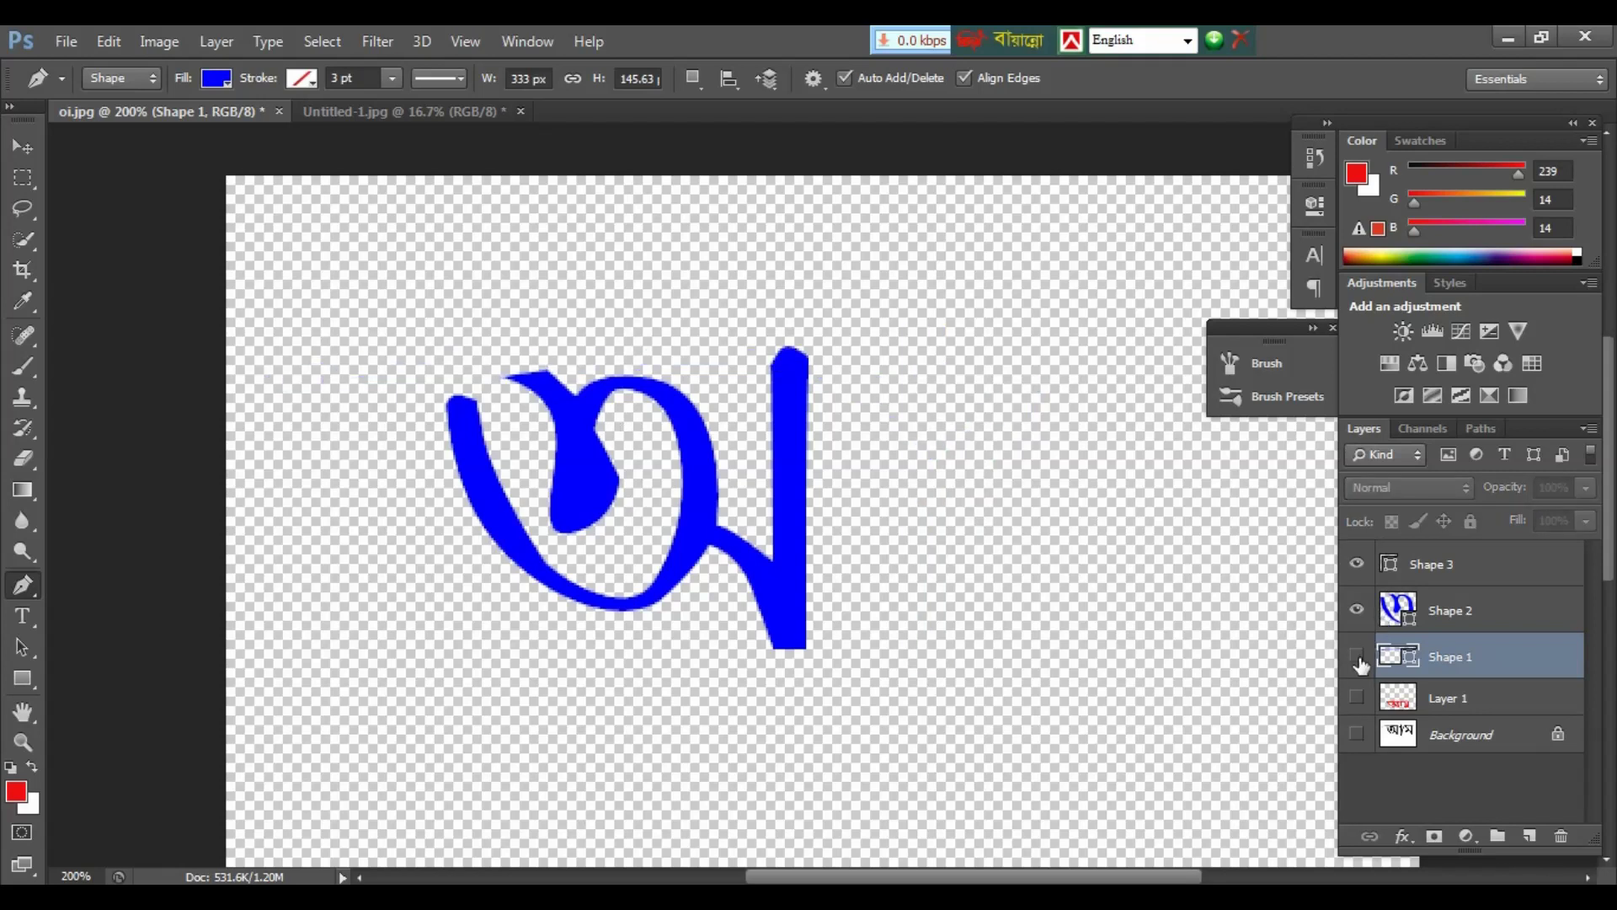
pyautogui.click(1357, 657)
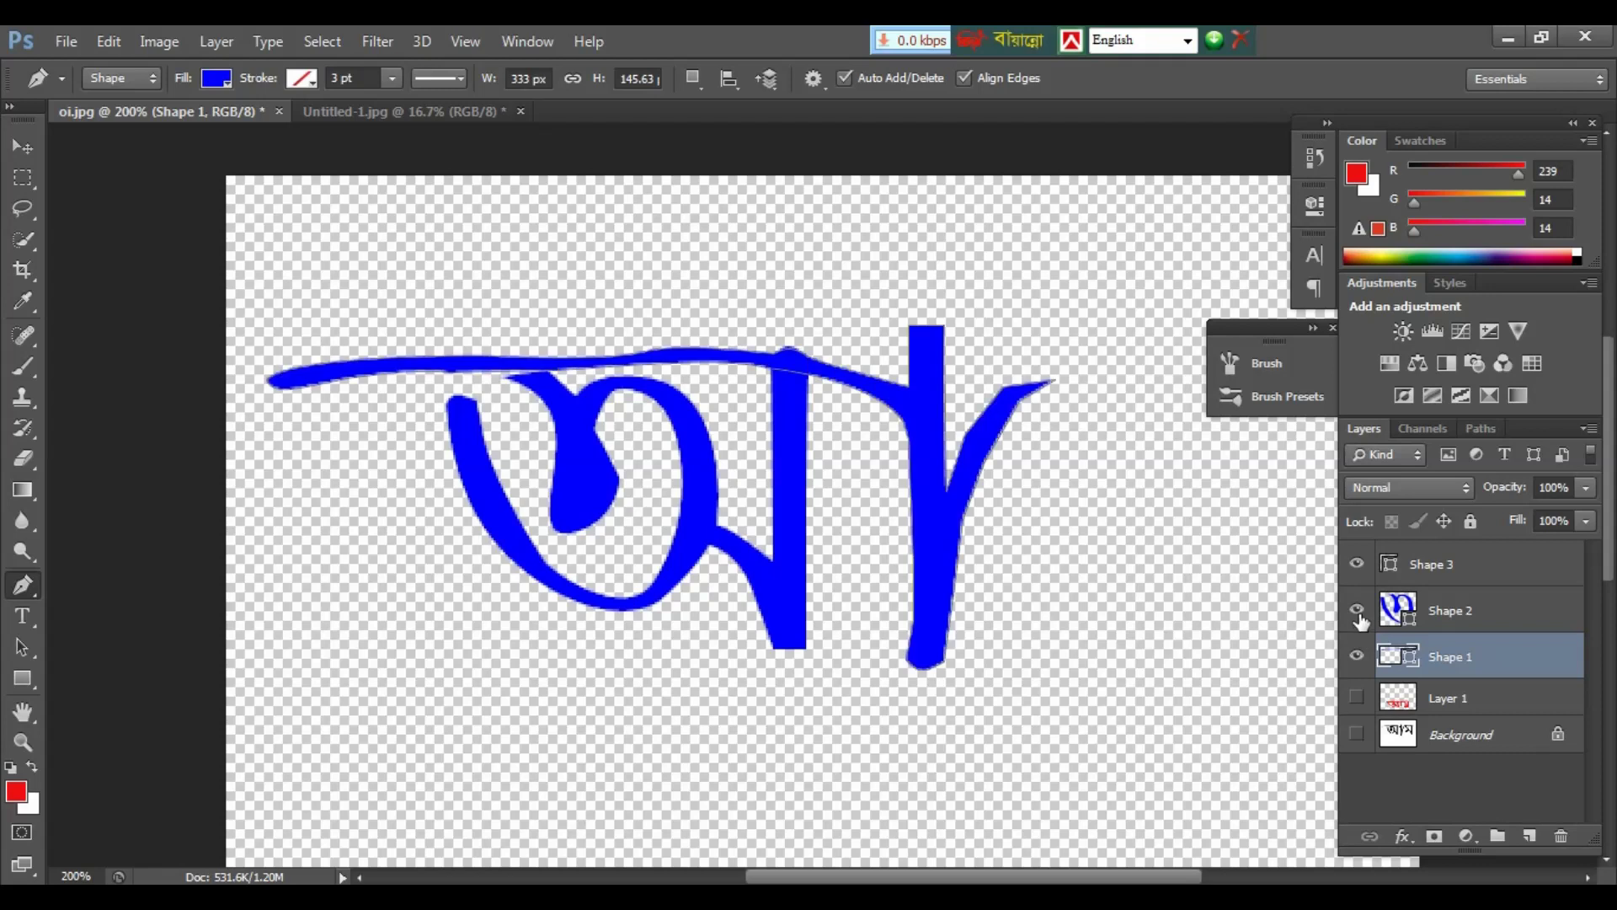
pyautogui.click(1357, 611)
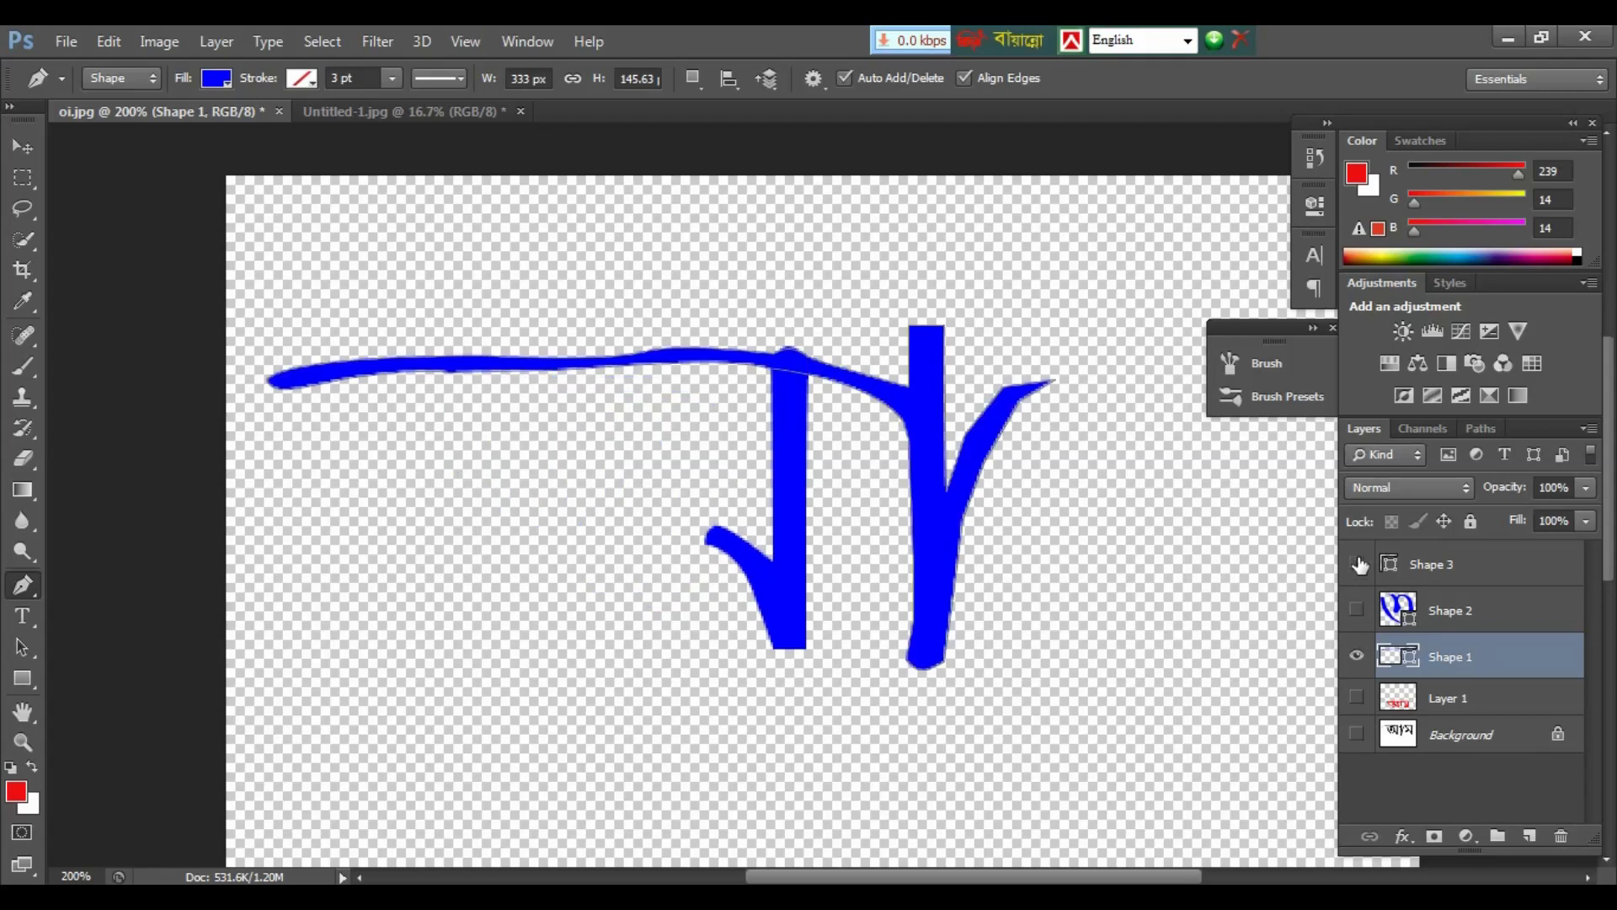
pyautogui.click(1357, 564)
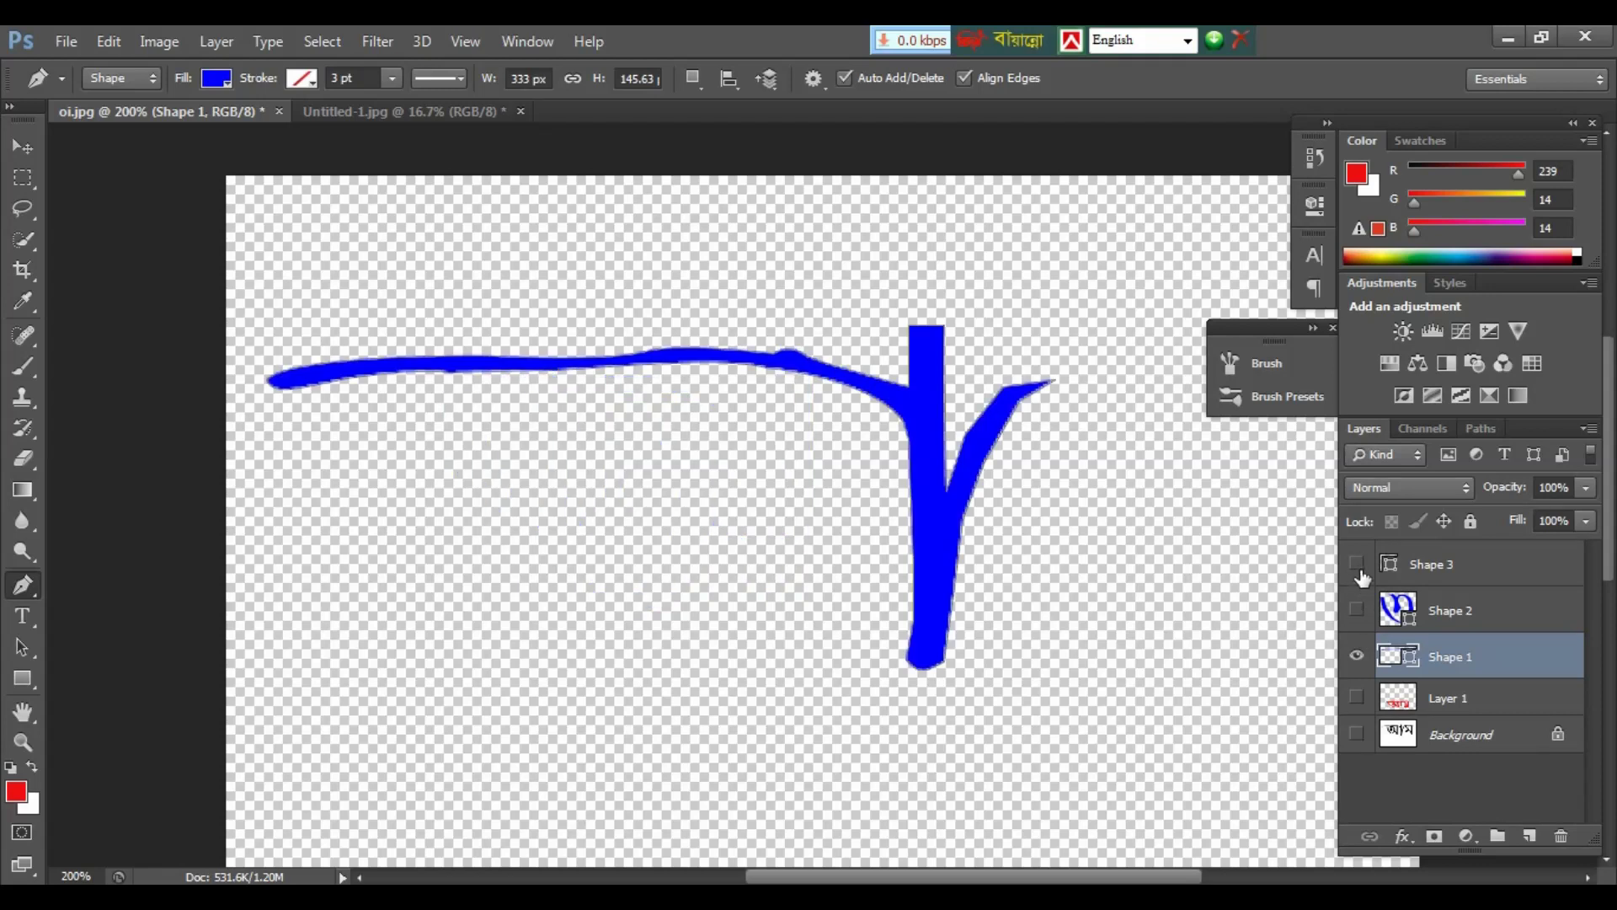
pyautogui.click(1357, 564)
pyautogui.click(1357, 610)
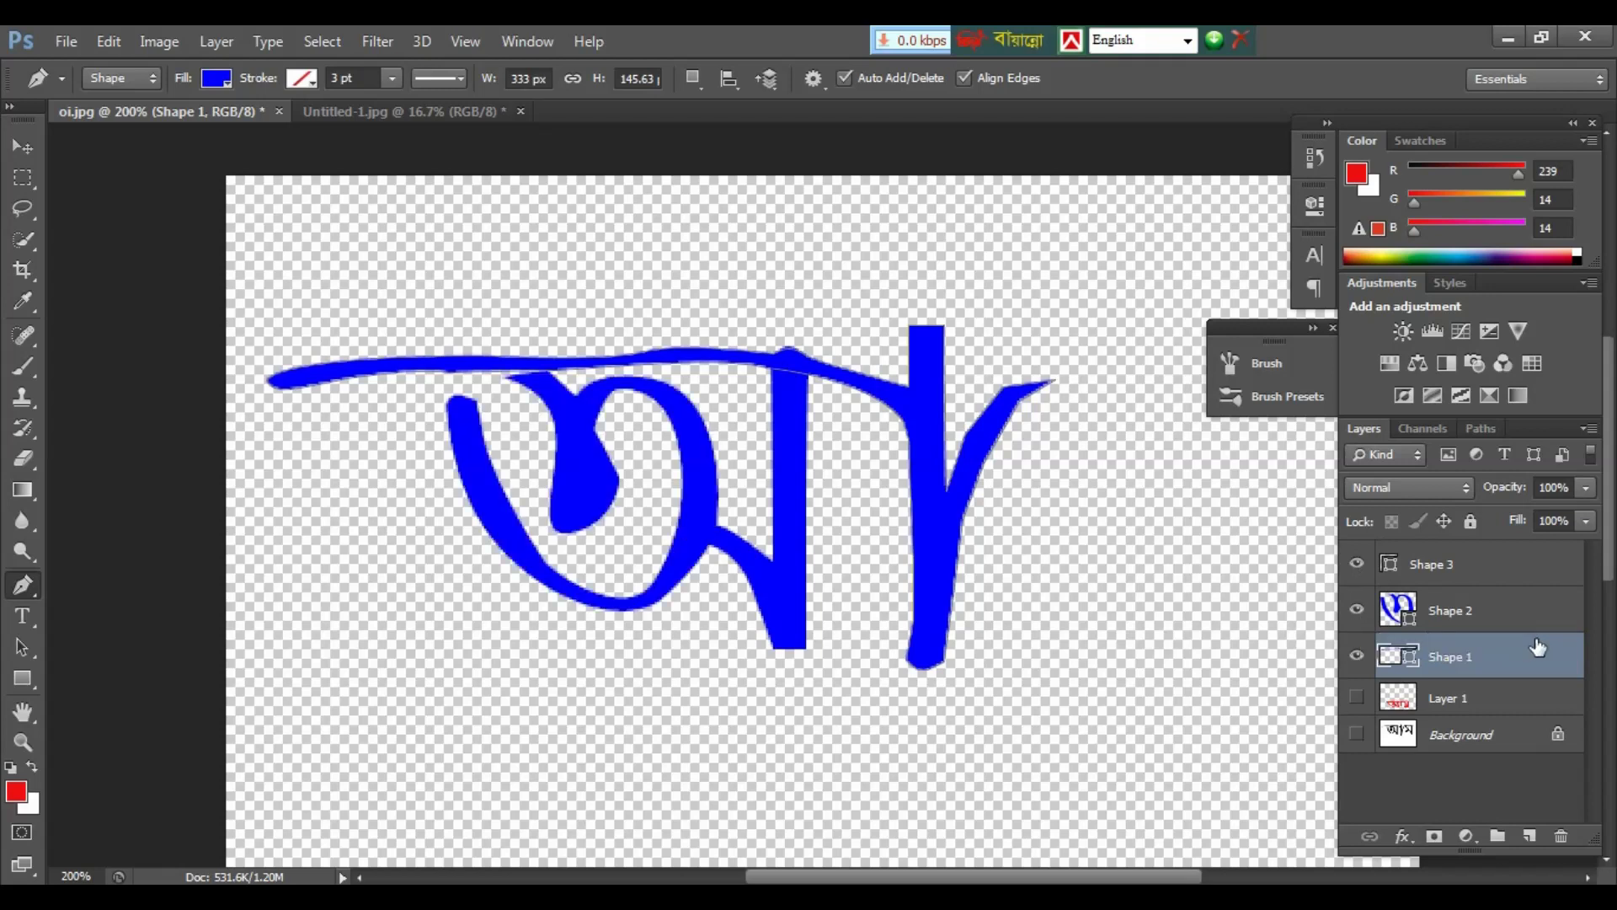
pyautogui.keyDown('shift'); pyautogui.click(1496, 627); pyautogui.keyUp('shift')
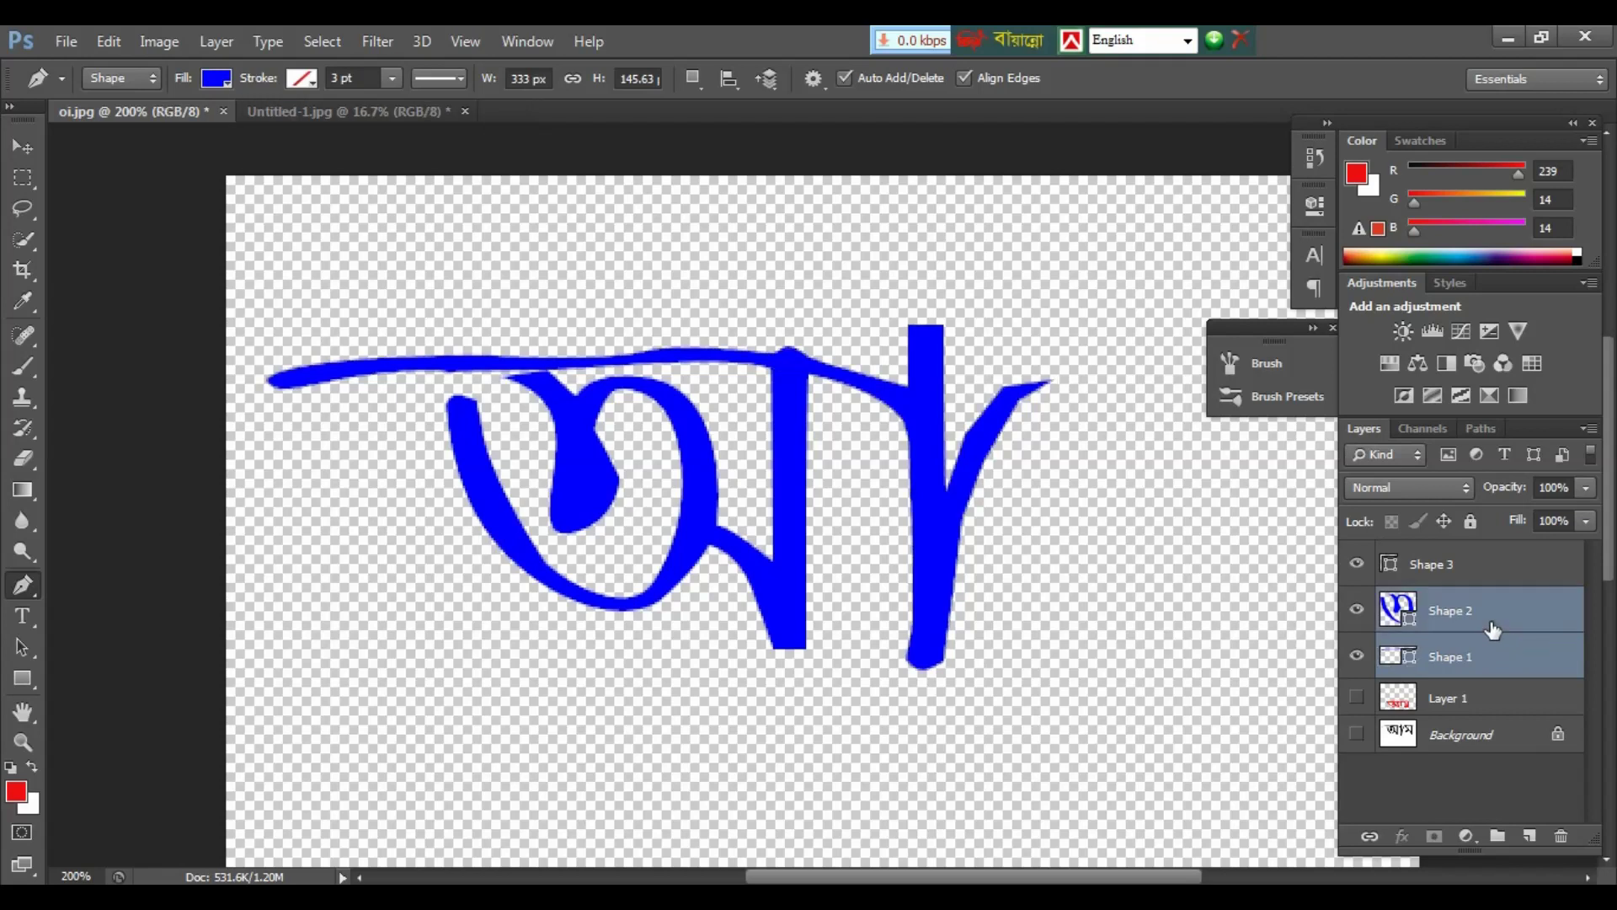
# Step: Add Shape 3 to the selection and merge all three shape layers with Ctrl+E
pyautogui.keyDown('shift'); pyautogui.click(1449, 577); pyautogui.keyUp('shift')
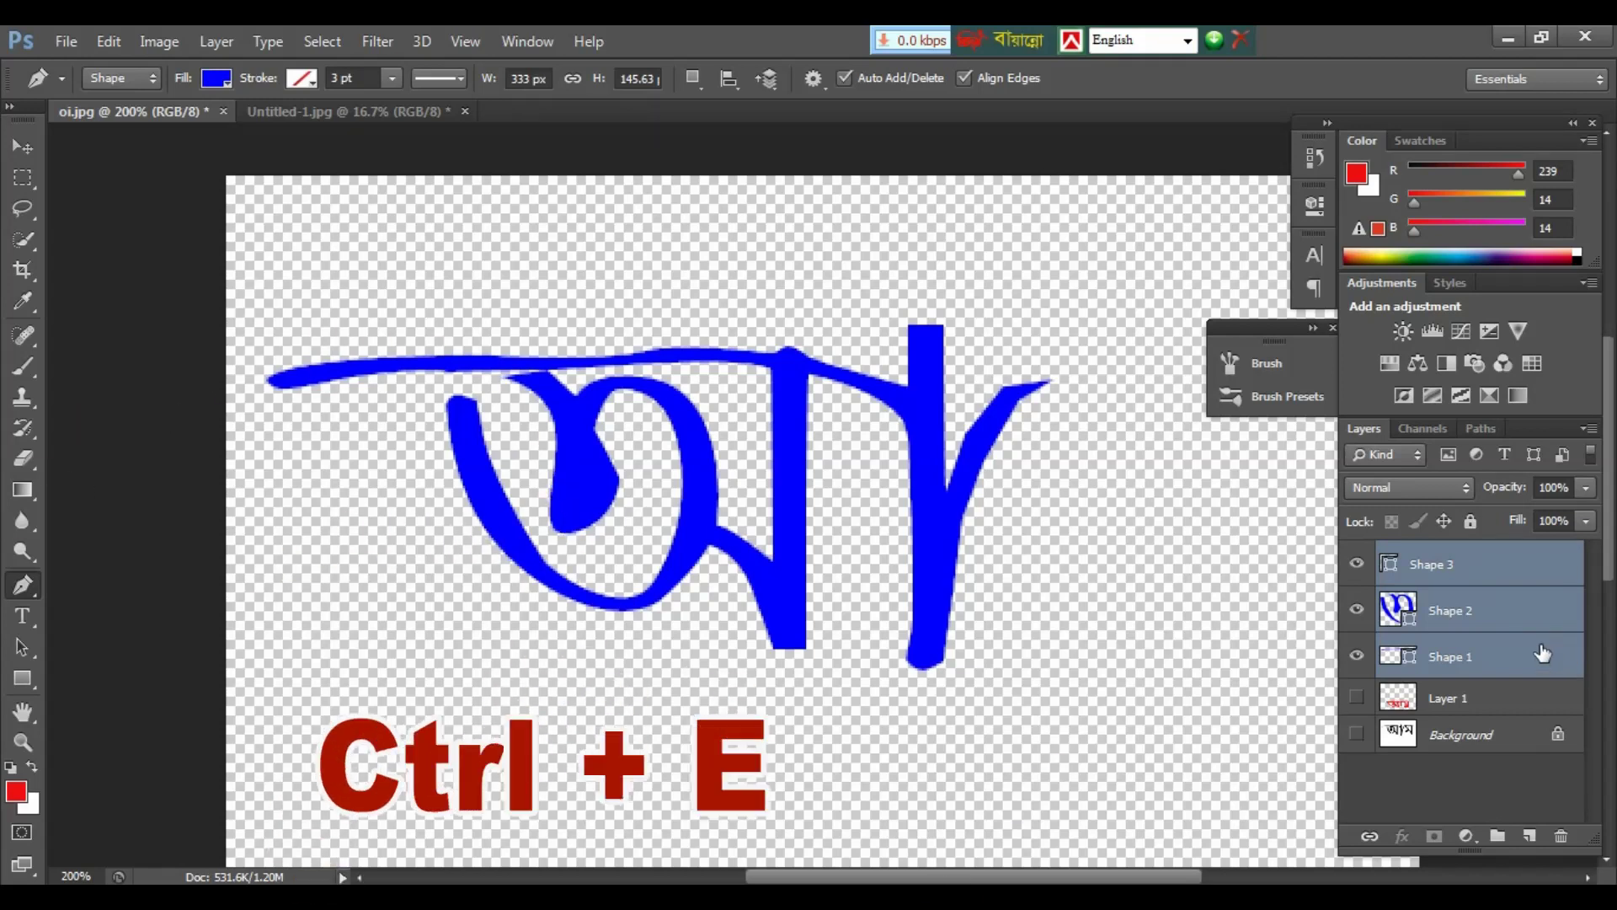
pyautogui.hotkey('ctrl', 'e')
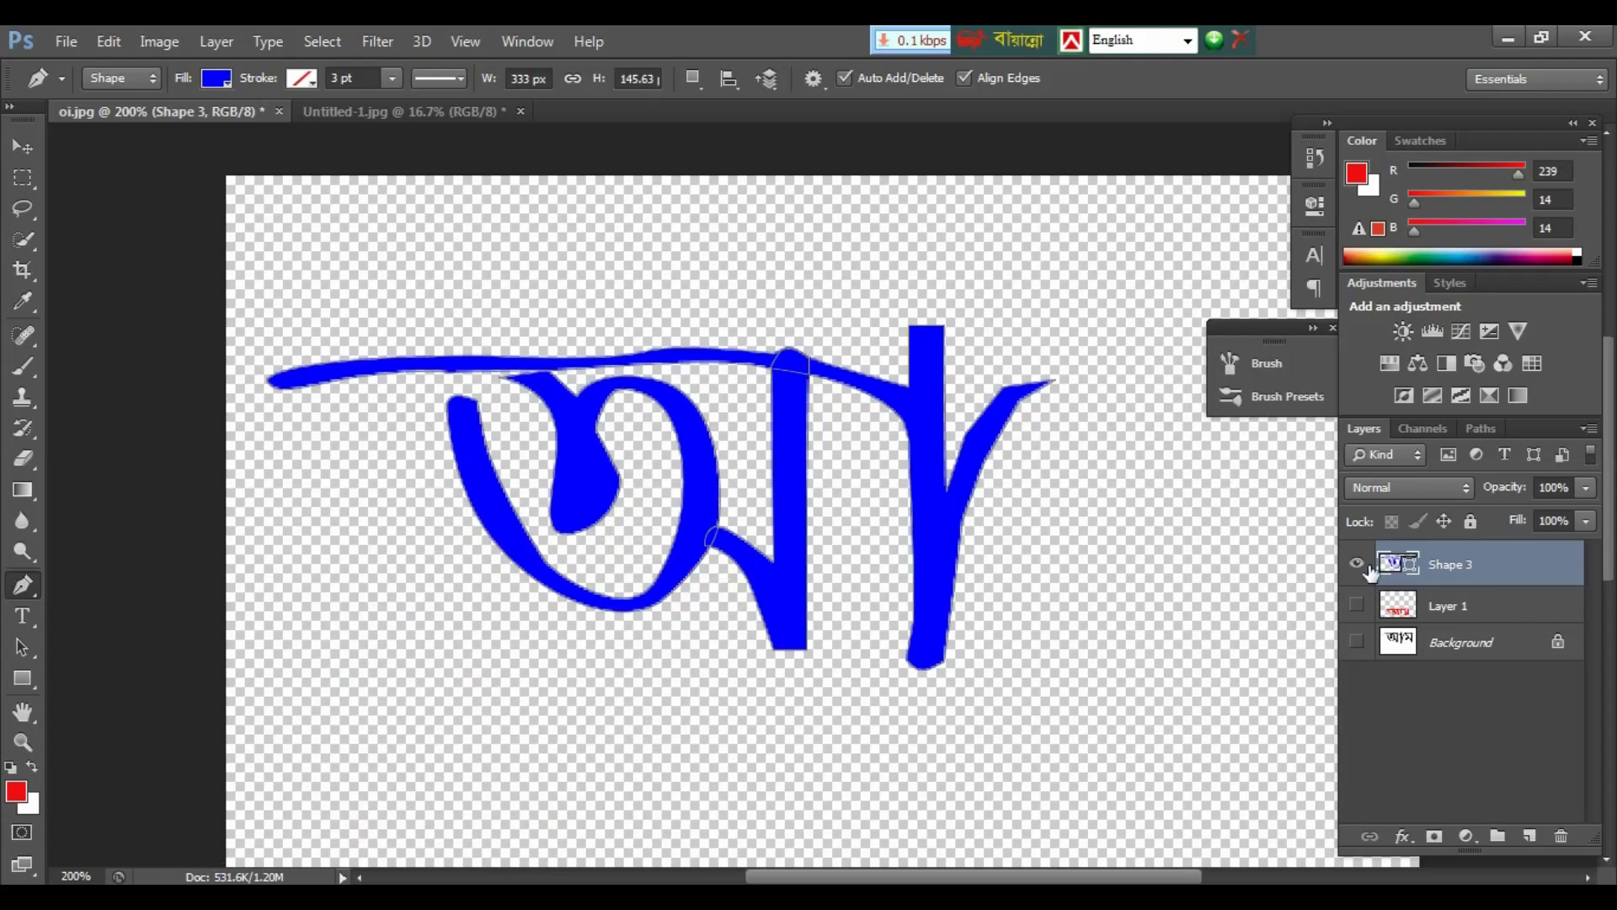
pyautogui.click(1357, 565)
pyautogui.click(1357, 564)
# Step: Zoom in and select the merged shape's path to reveal the top bar and stem anchors
pyautogui.hotkey('ctrl', '+')
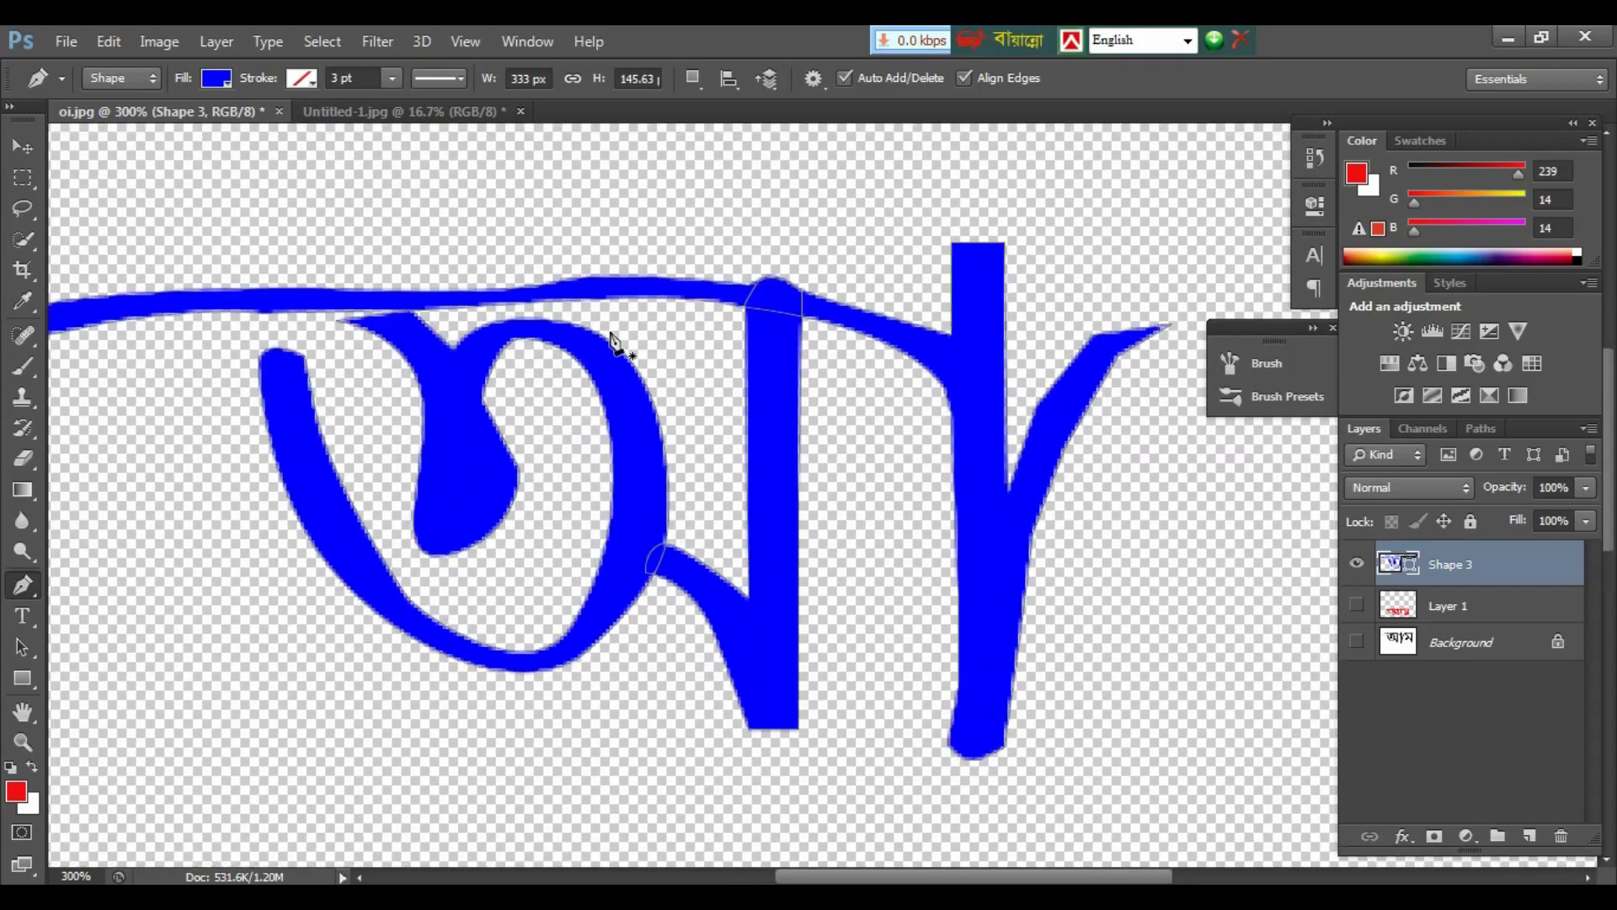
pyautogui.hotkey('ctrl', '+')
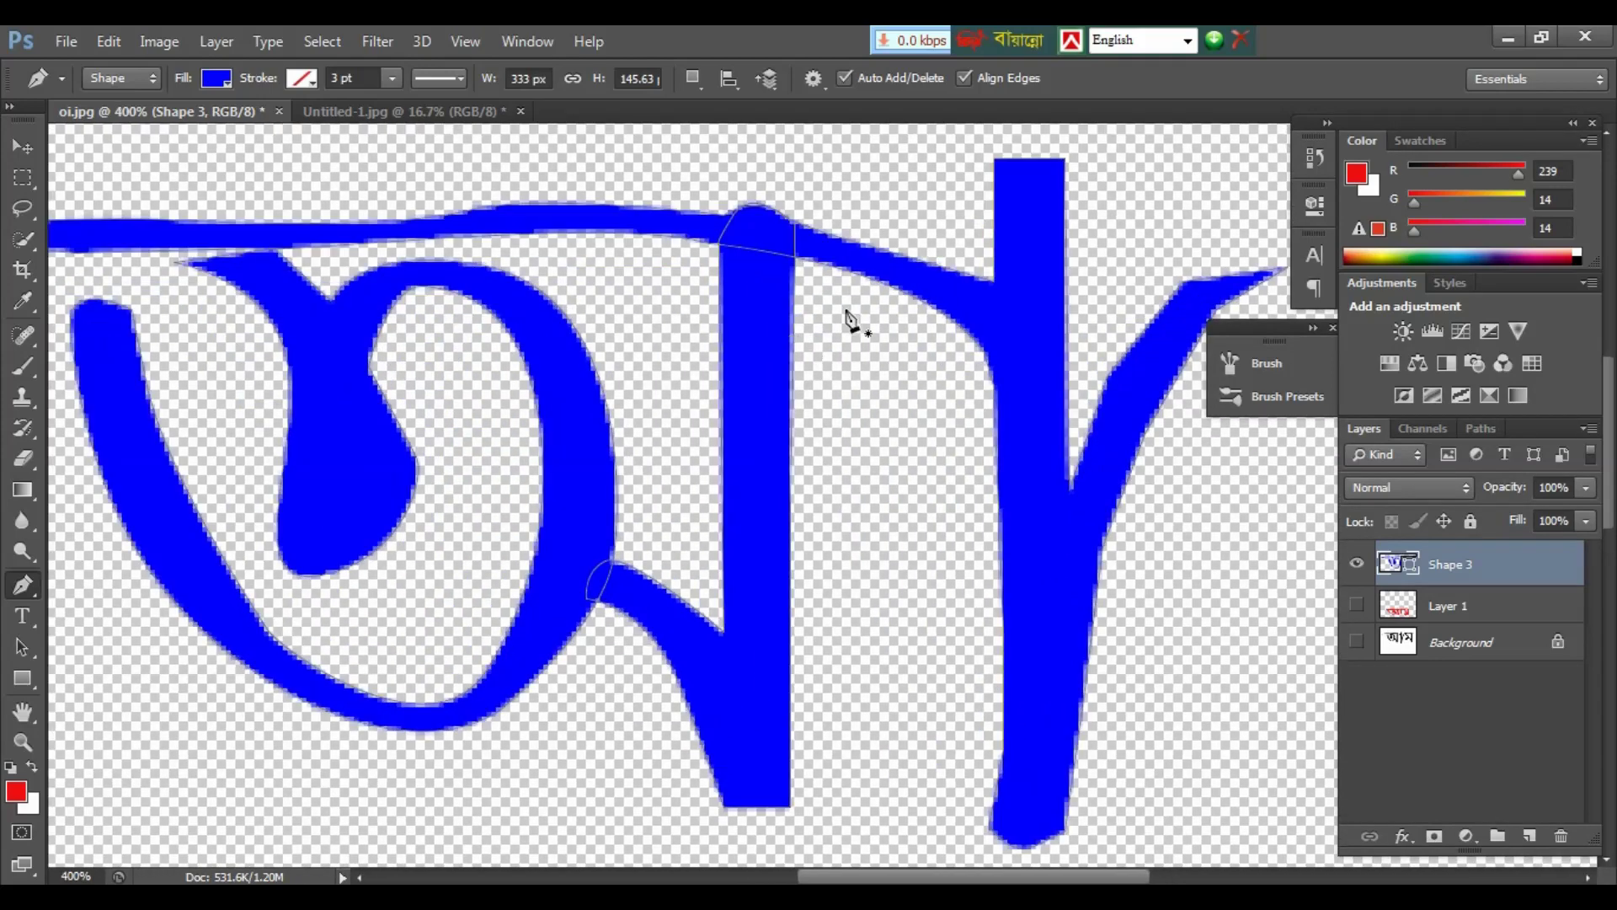
pyautogui.keyDown('ctrl'); pyautogui.click(796, 263); pyautogui.keyUp('ctrl')
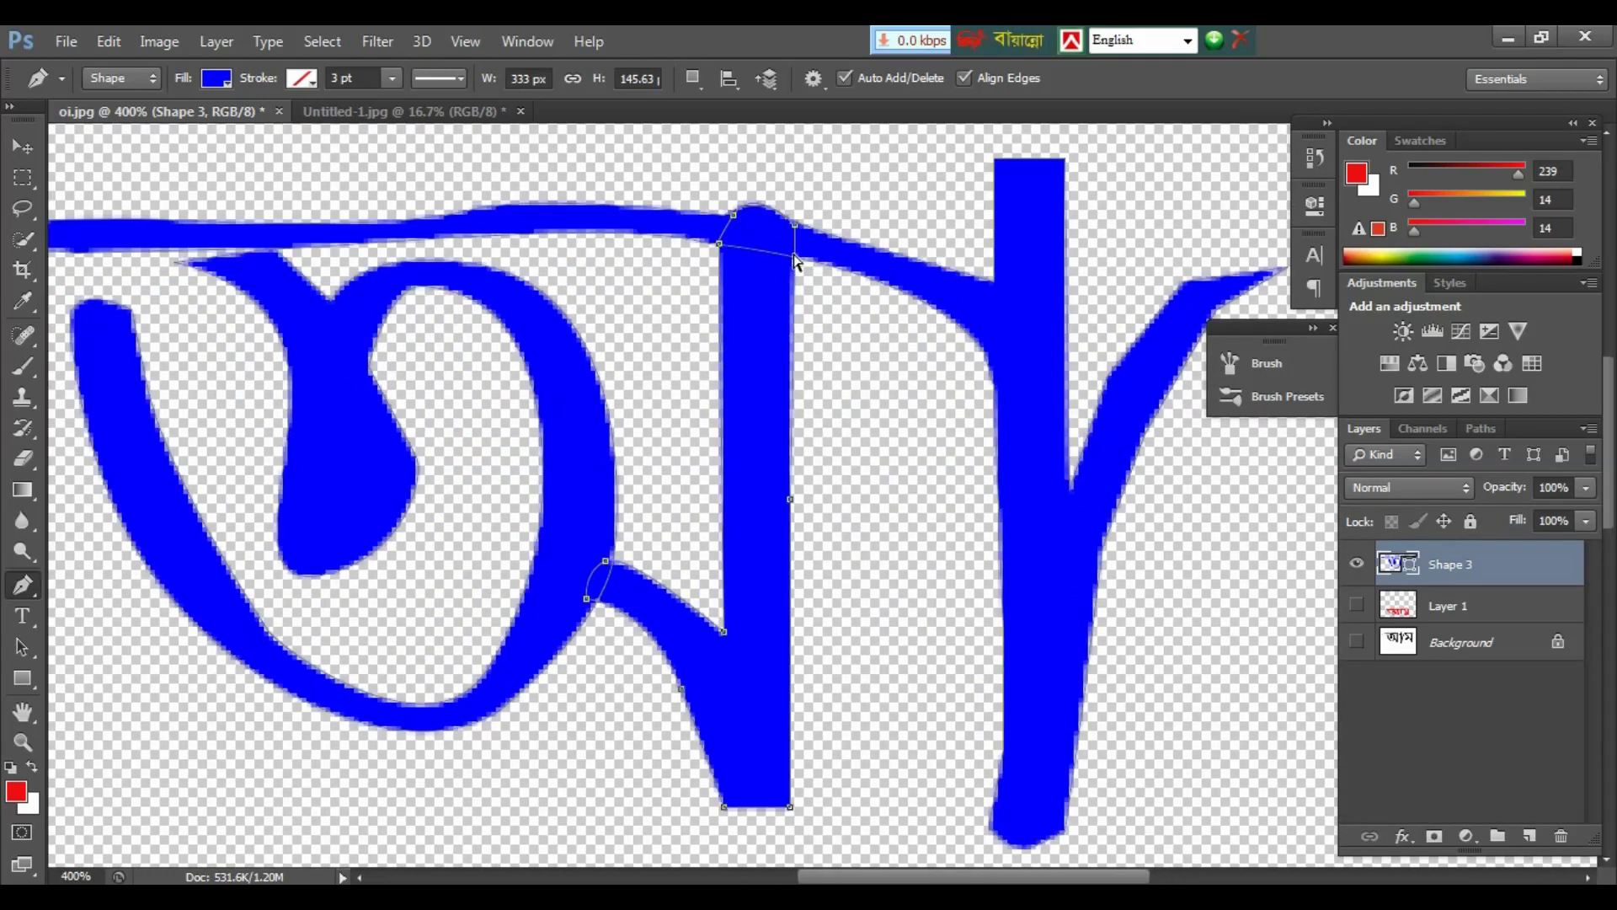
pyautogui.keyDown('ctrl'); pyautogui.click(535, 244); pyautogui.keyUp('ctrl')
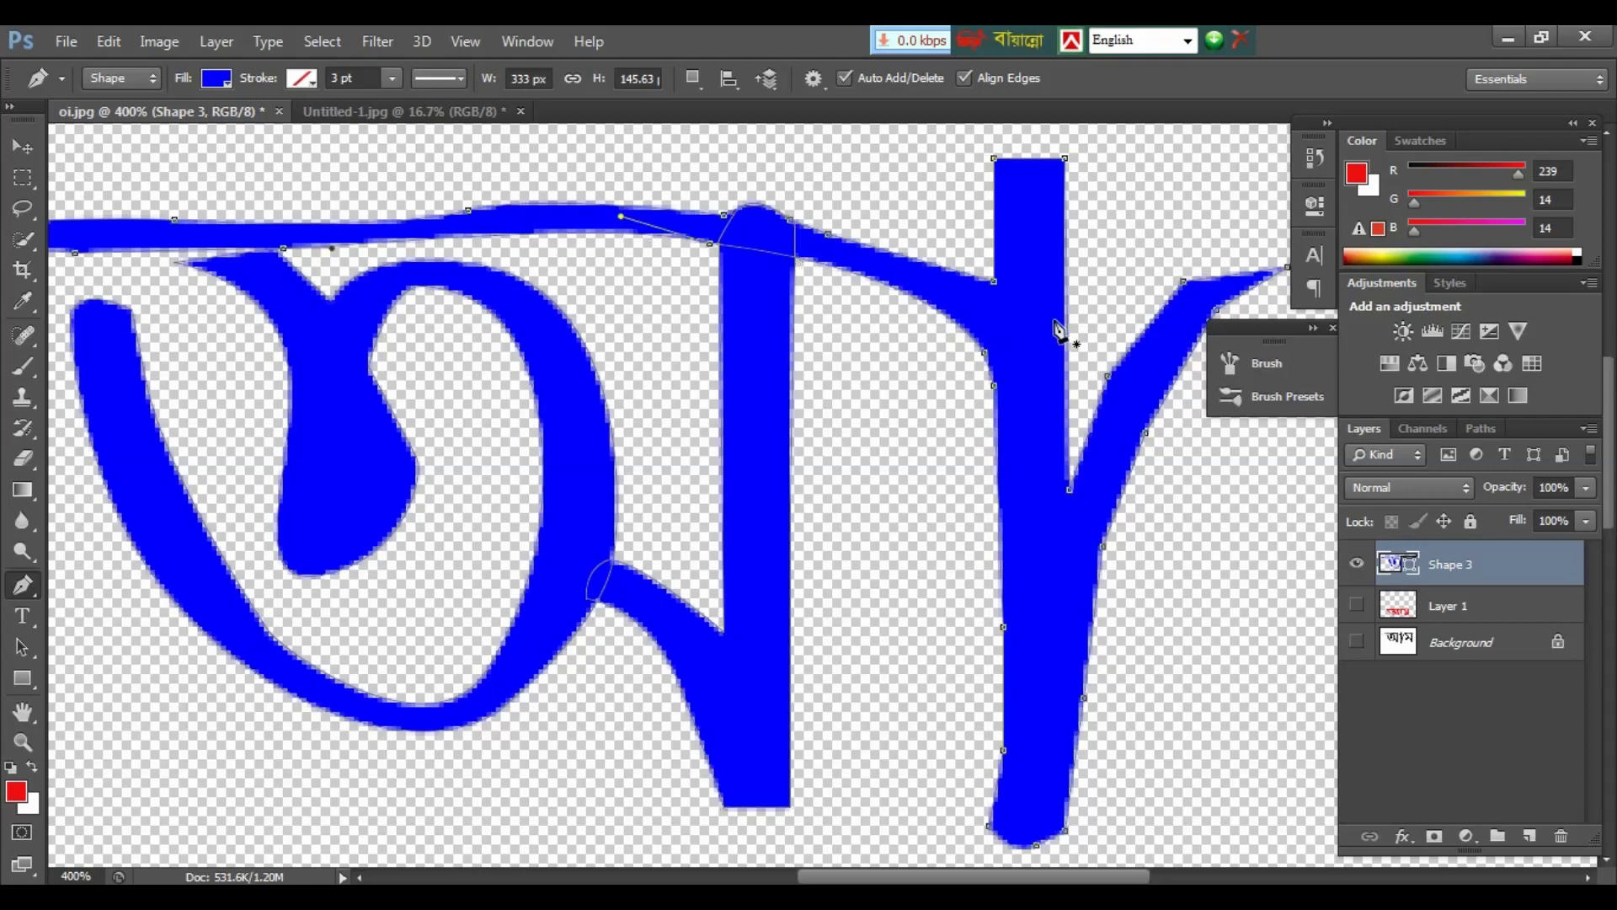
pyautogui.hotkey('ctrl', '+')
pyautogui.hotkey('ctrl', '+')
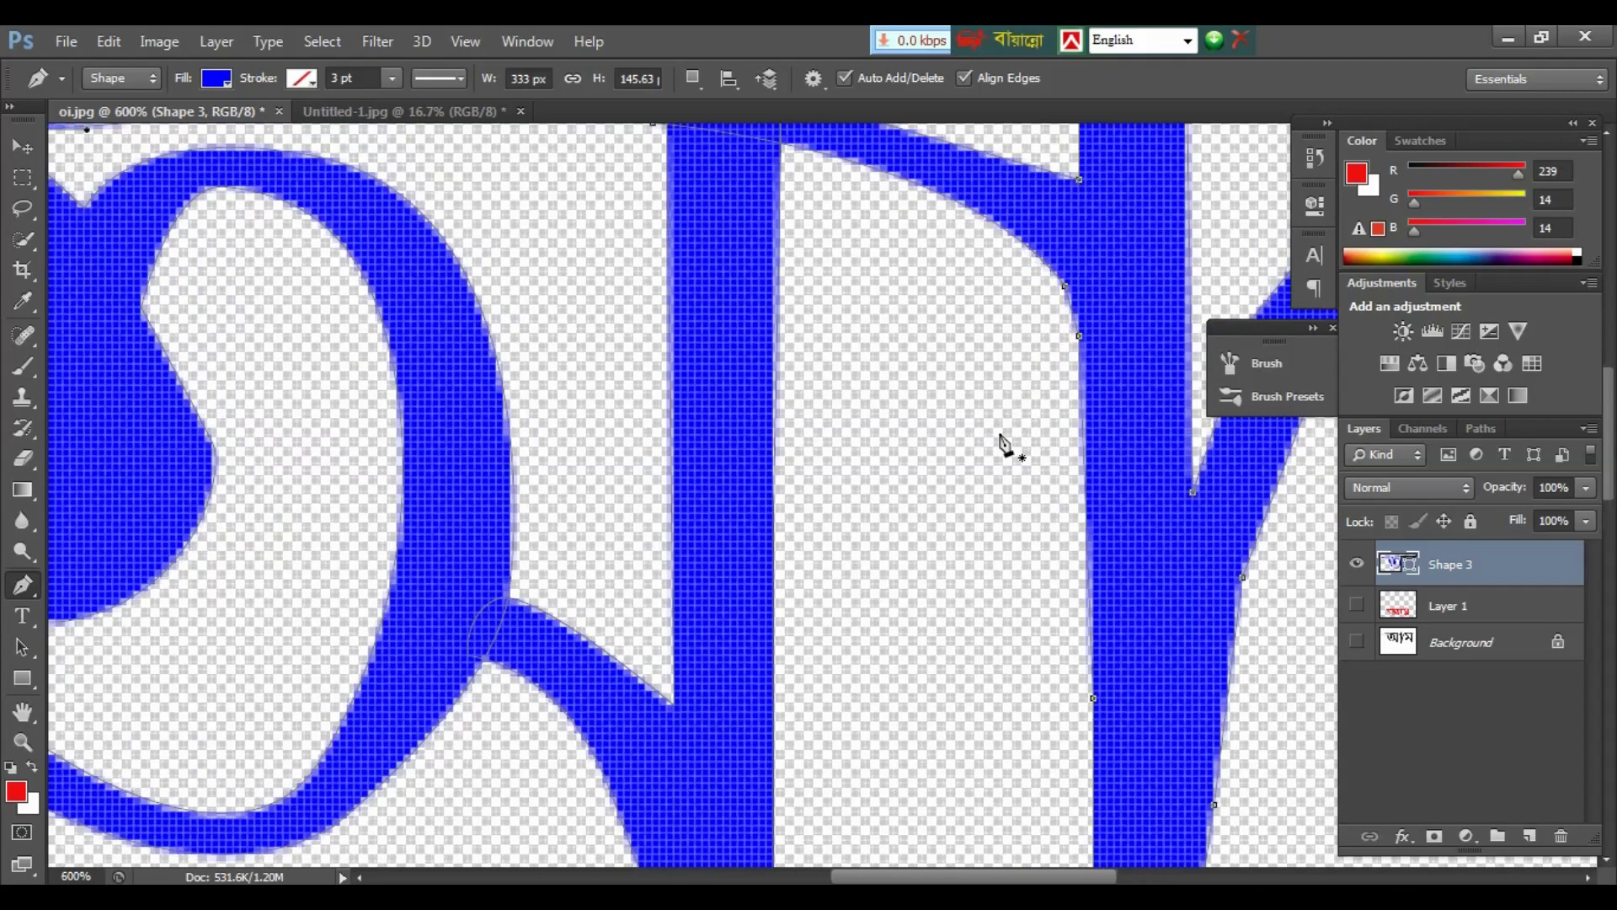
pyautogui.hotkey('ctrl', '-')
pyautogui.hotkey('ctrl', '-')
pyautogui.hotkey('ctrl', '-')
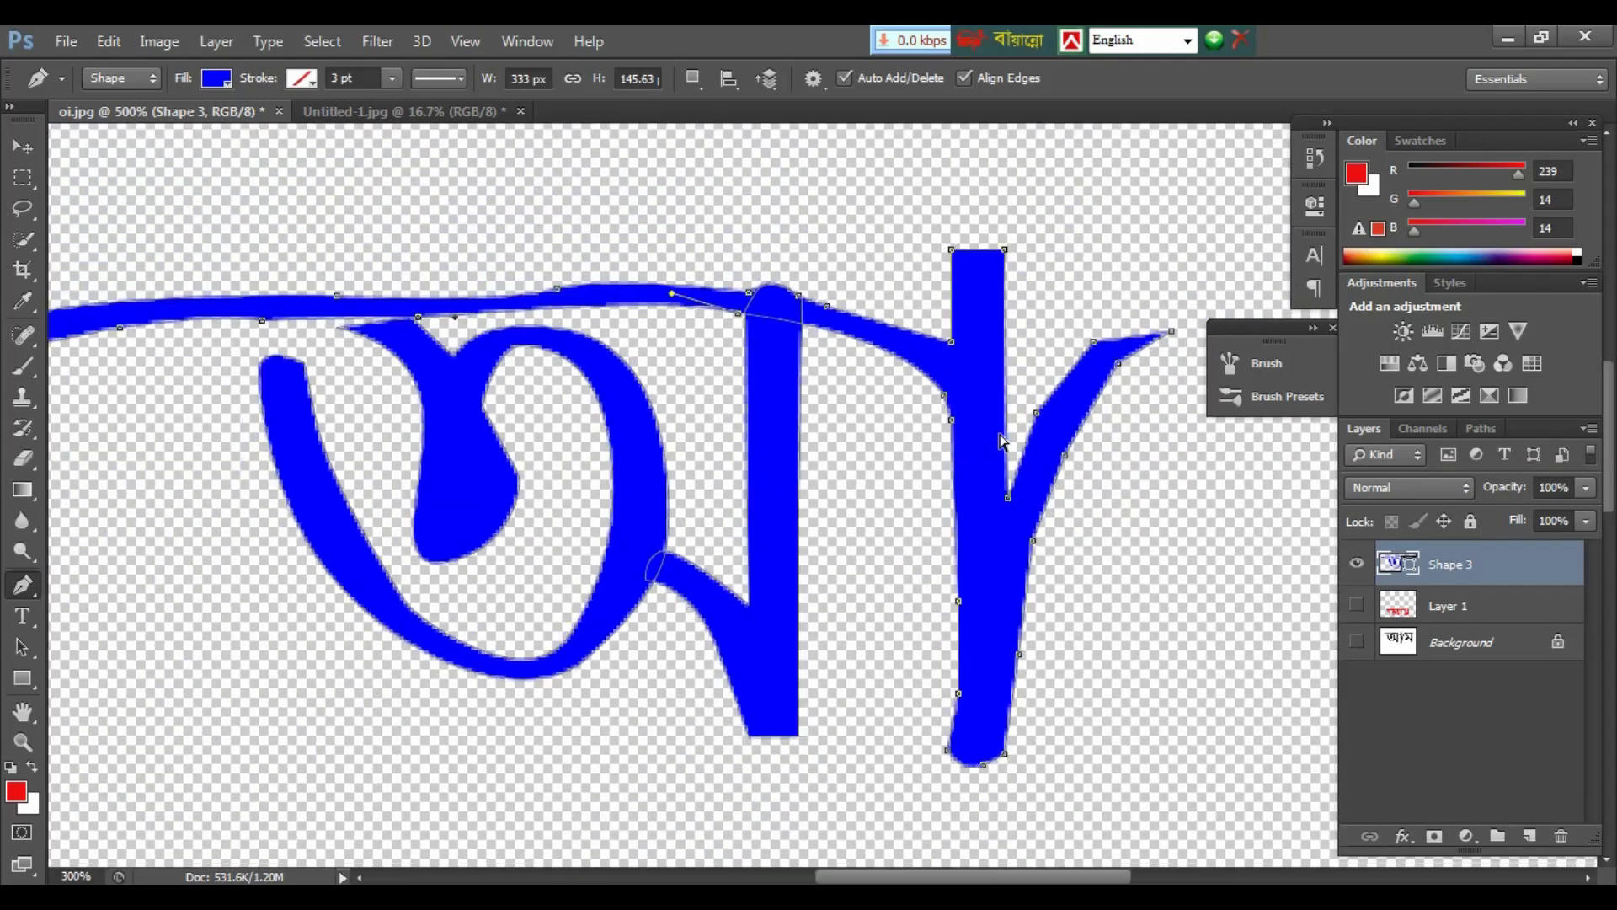
pyautogui.hotkey('ctrl', '-')
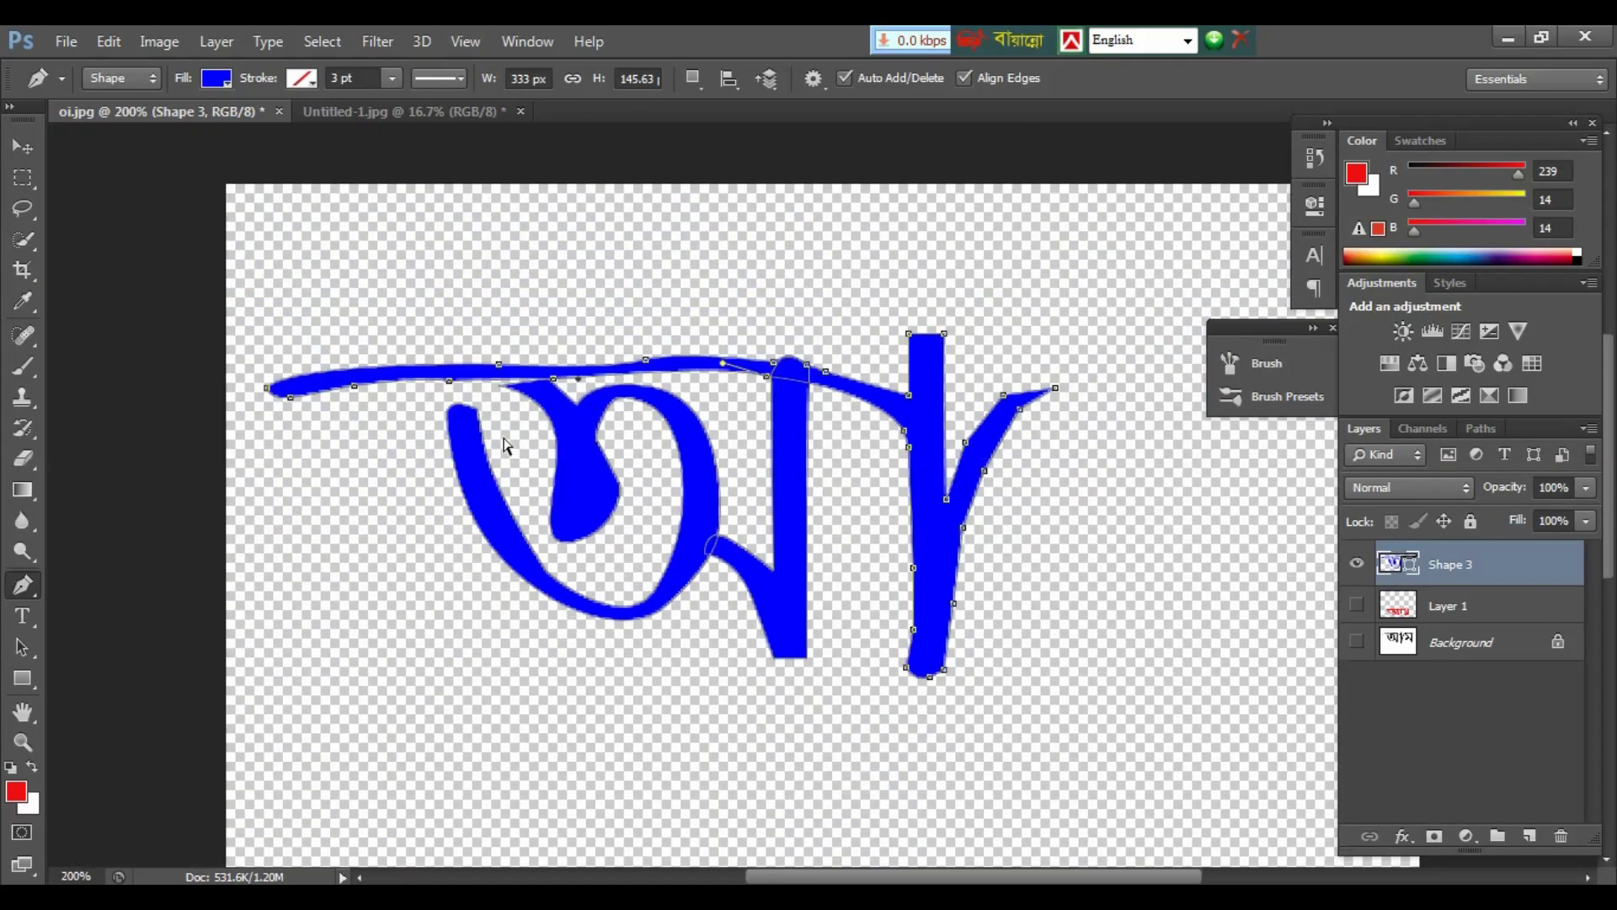
# Step: Flare the left loop into a broad wedge and sharpen its inner curl into a point
pyautogui.keyDown('ctrl'); pyautogui.click(465, 421); pyautogui.keyUp('ctrl')
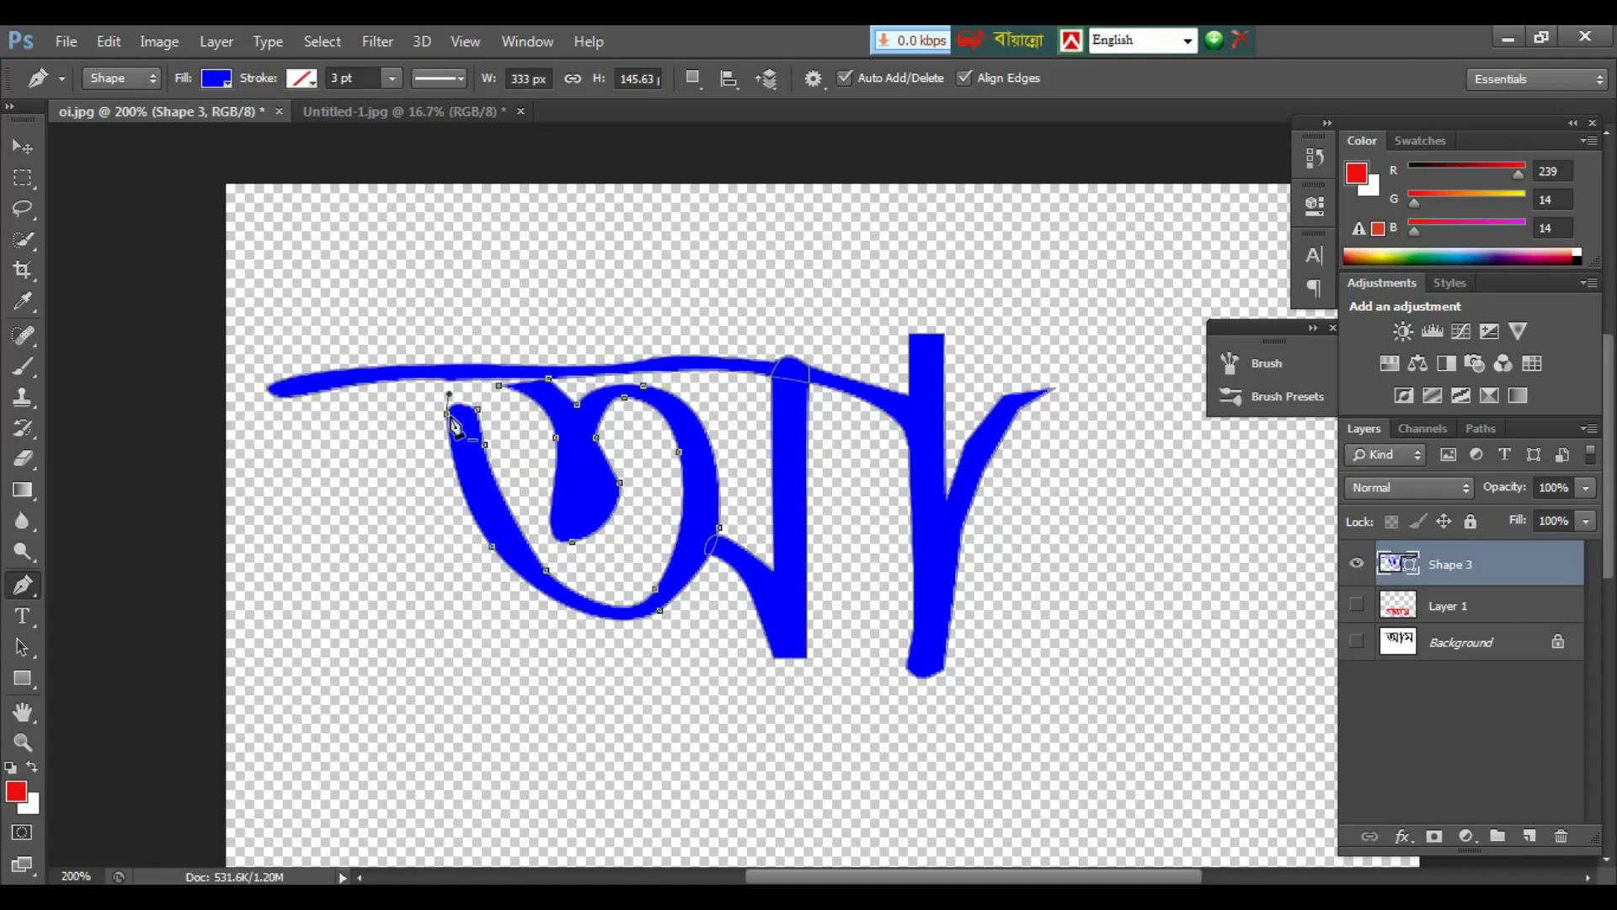
pyautogui.moveTo(449, 416); pyautogui.dragTo(369, 440)
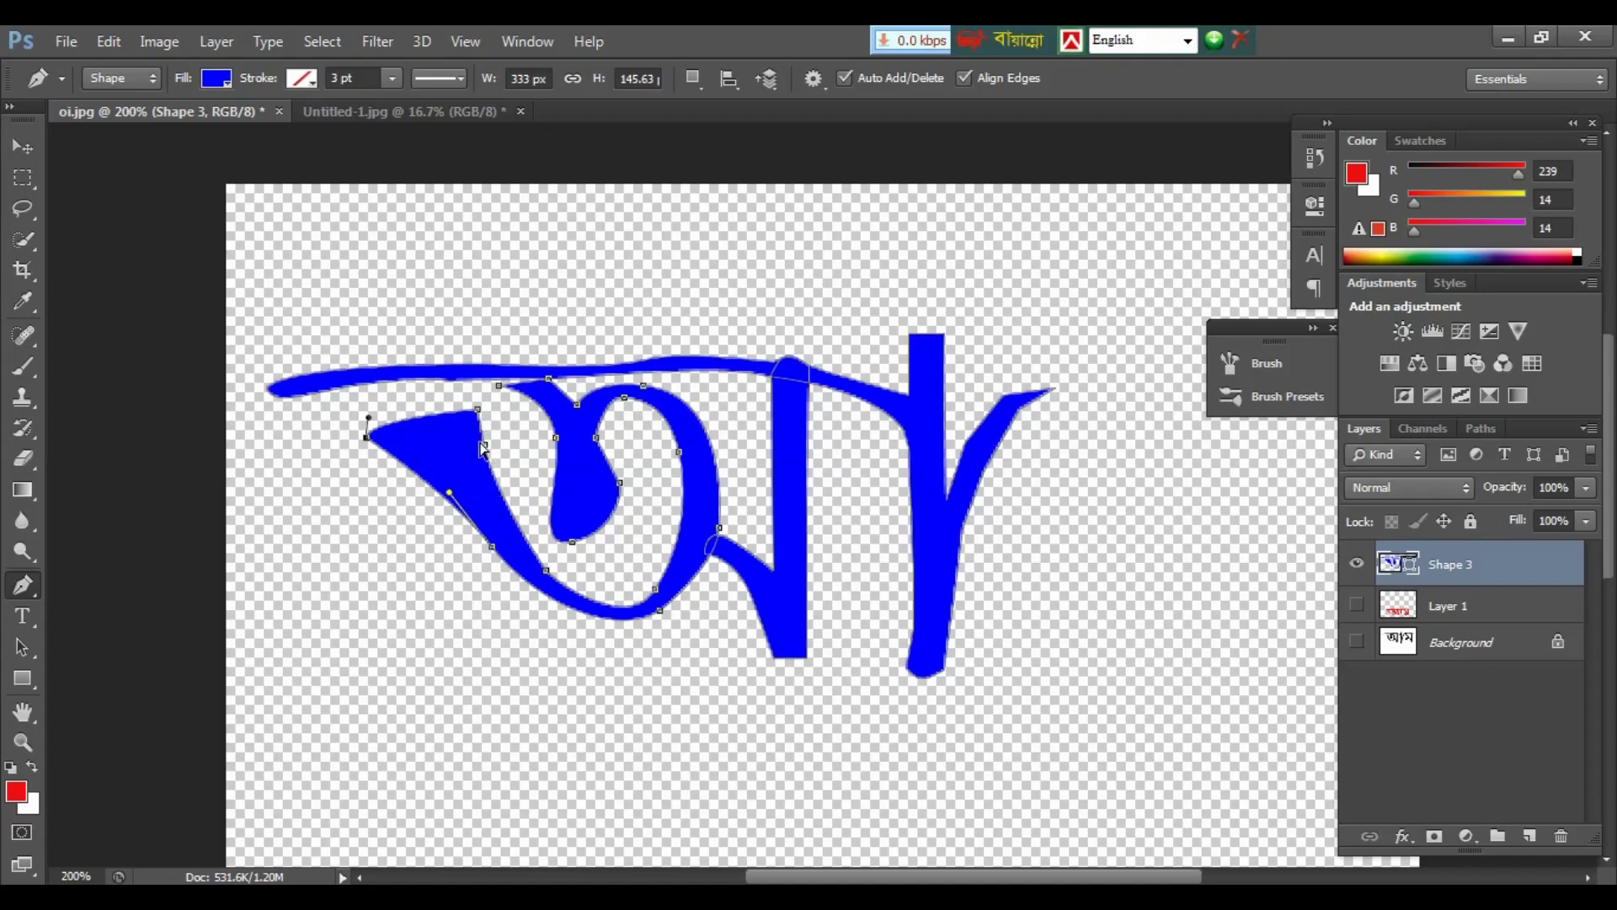
pyautogui.moveTo(493, 546); pyautogui.dragTo(474, 609)
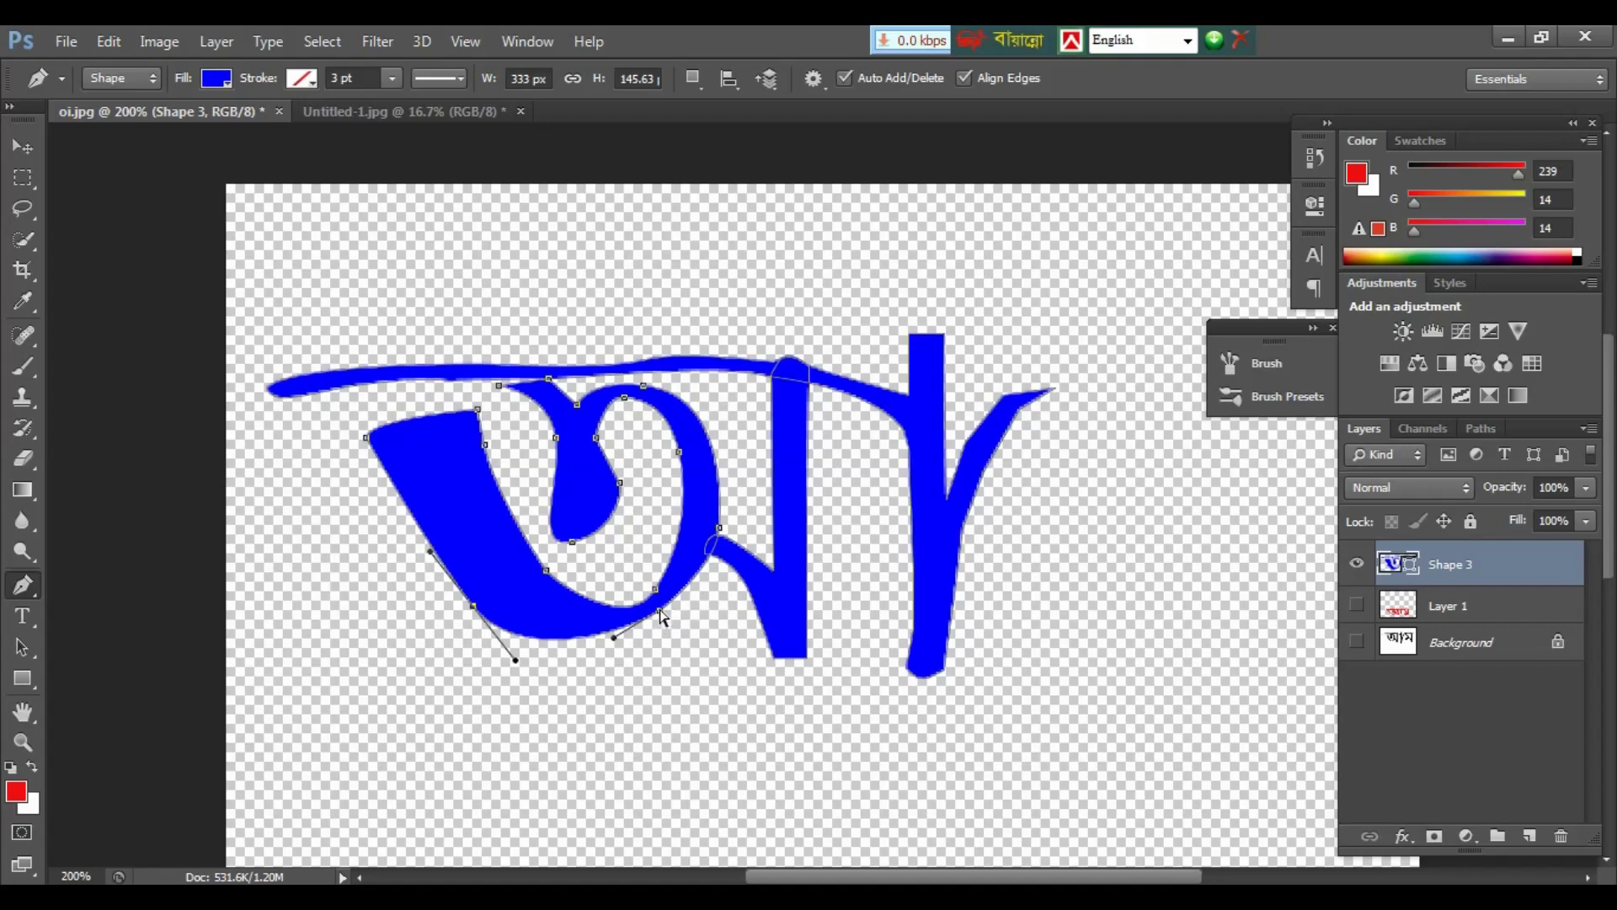
pyautogui.moveTo(657, 612); pyautogui.dragTo(682, 674)
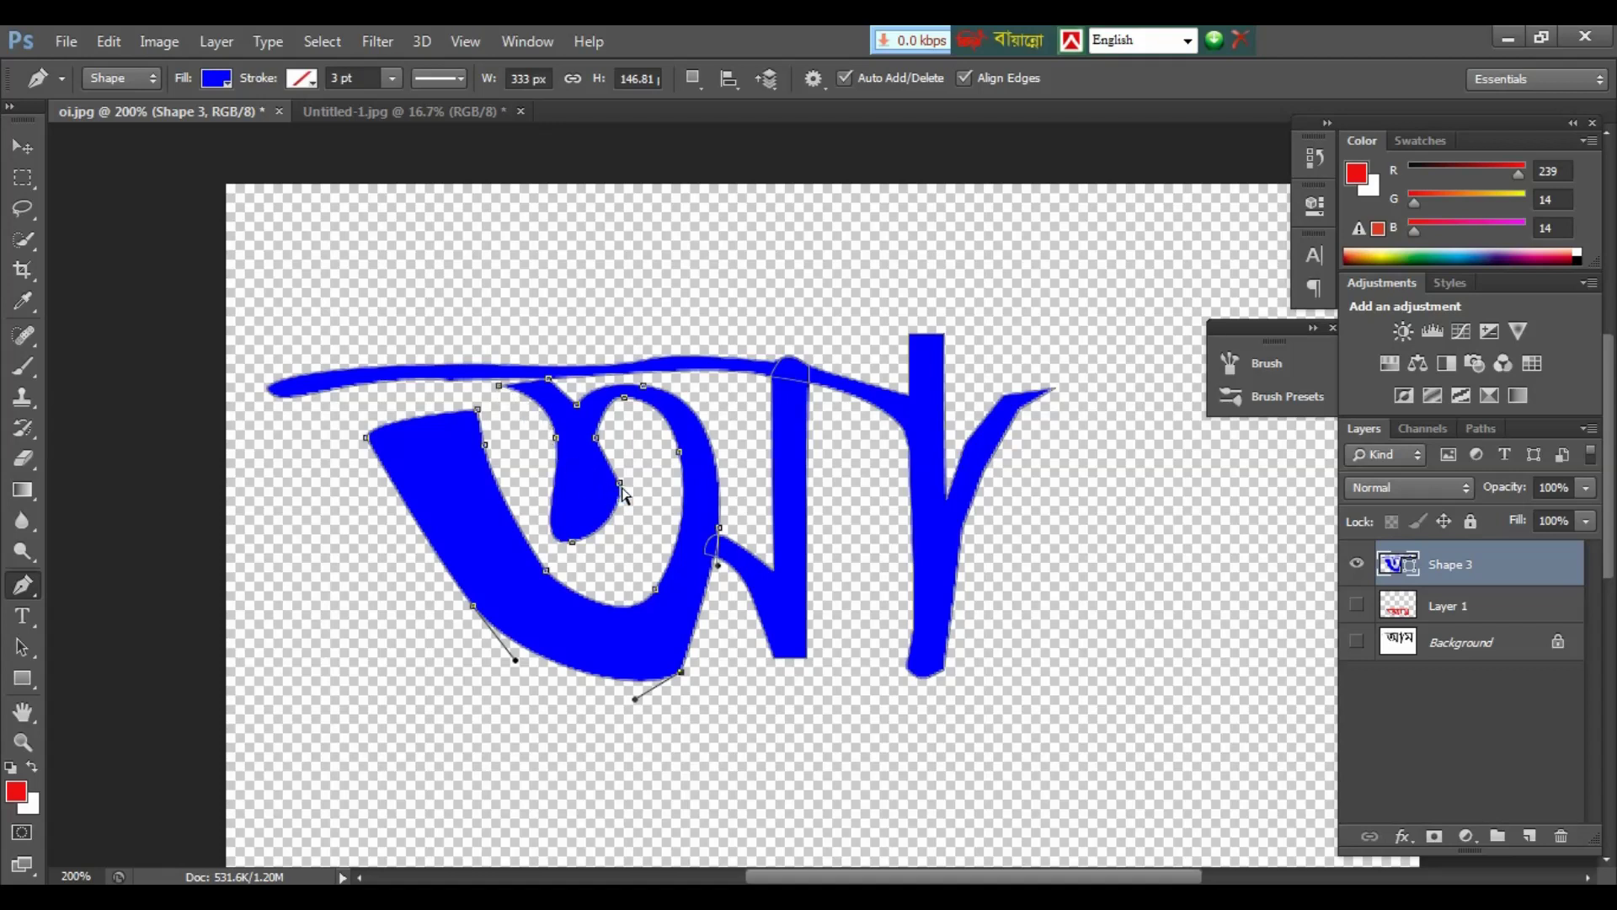
pyautogui.moveTo(620, 482); pyautogui.dragTo(649, 479)
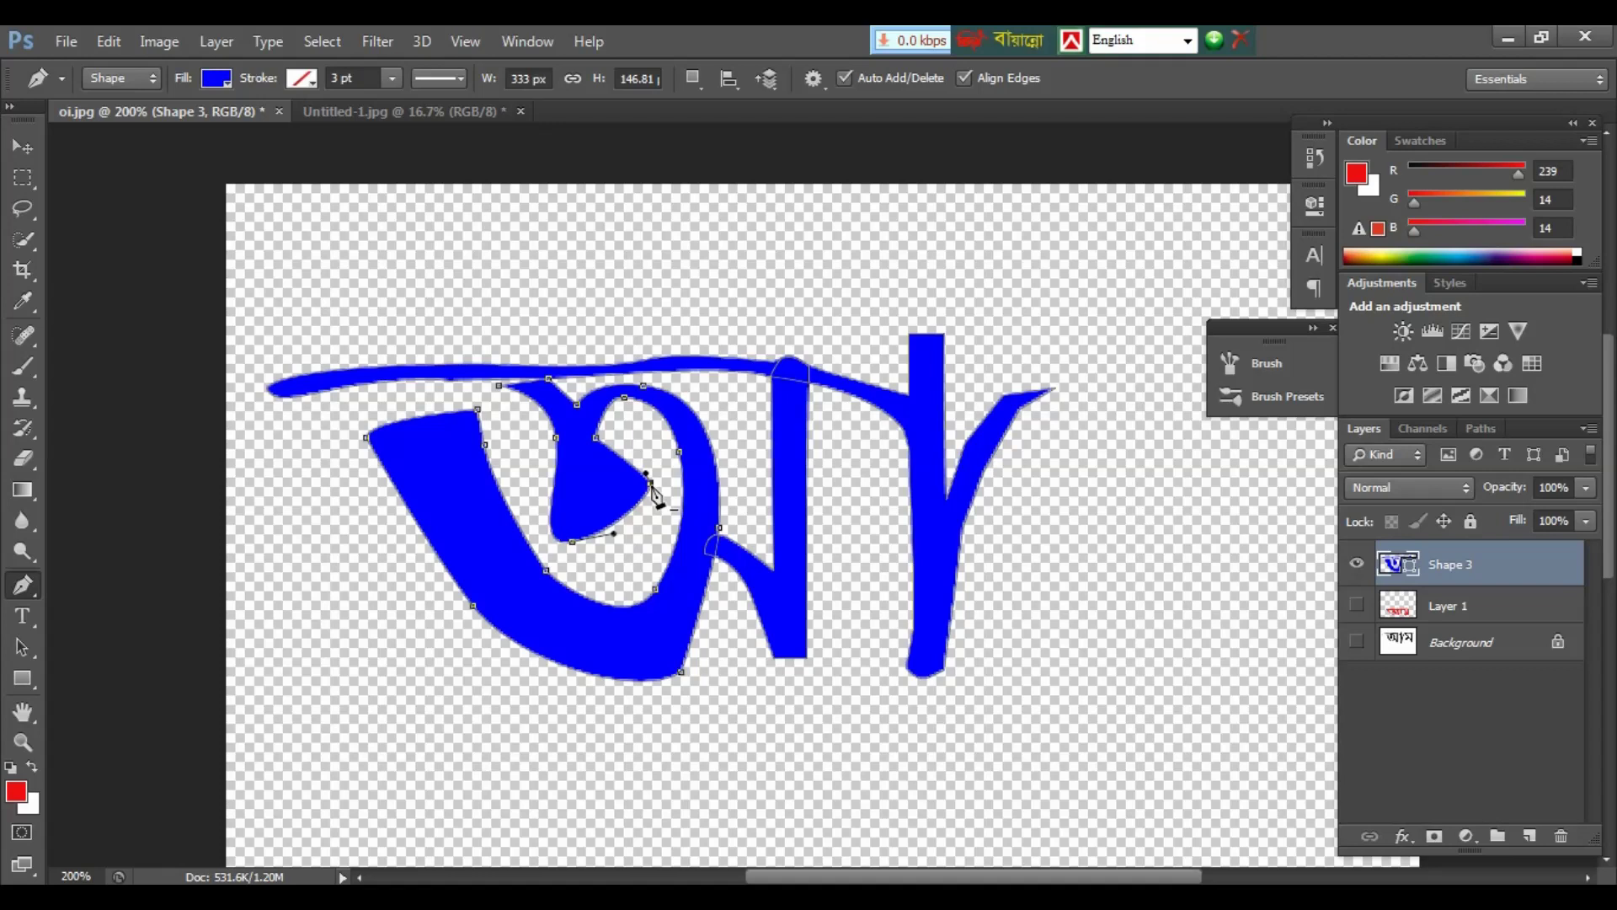
# Step: Pull the middle stem's top into a spike and slant its bottom corner down-left
pyautogui.keyDown('ctrl'); pyautogui.click(807, 369); pyautogui.keyUp('ctrl')
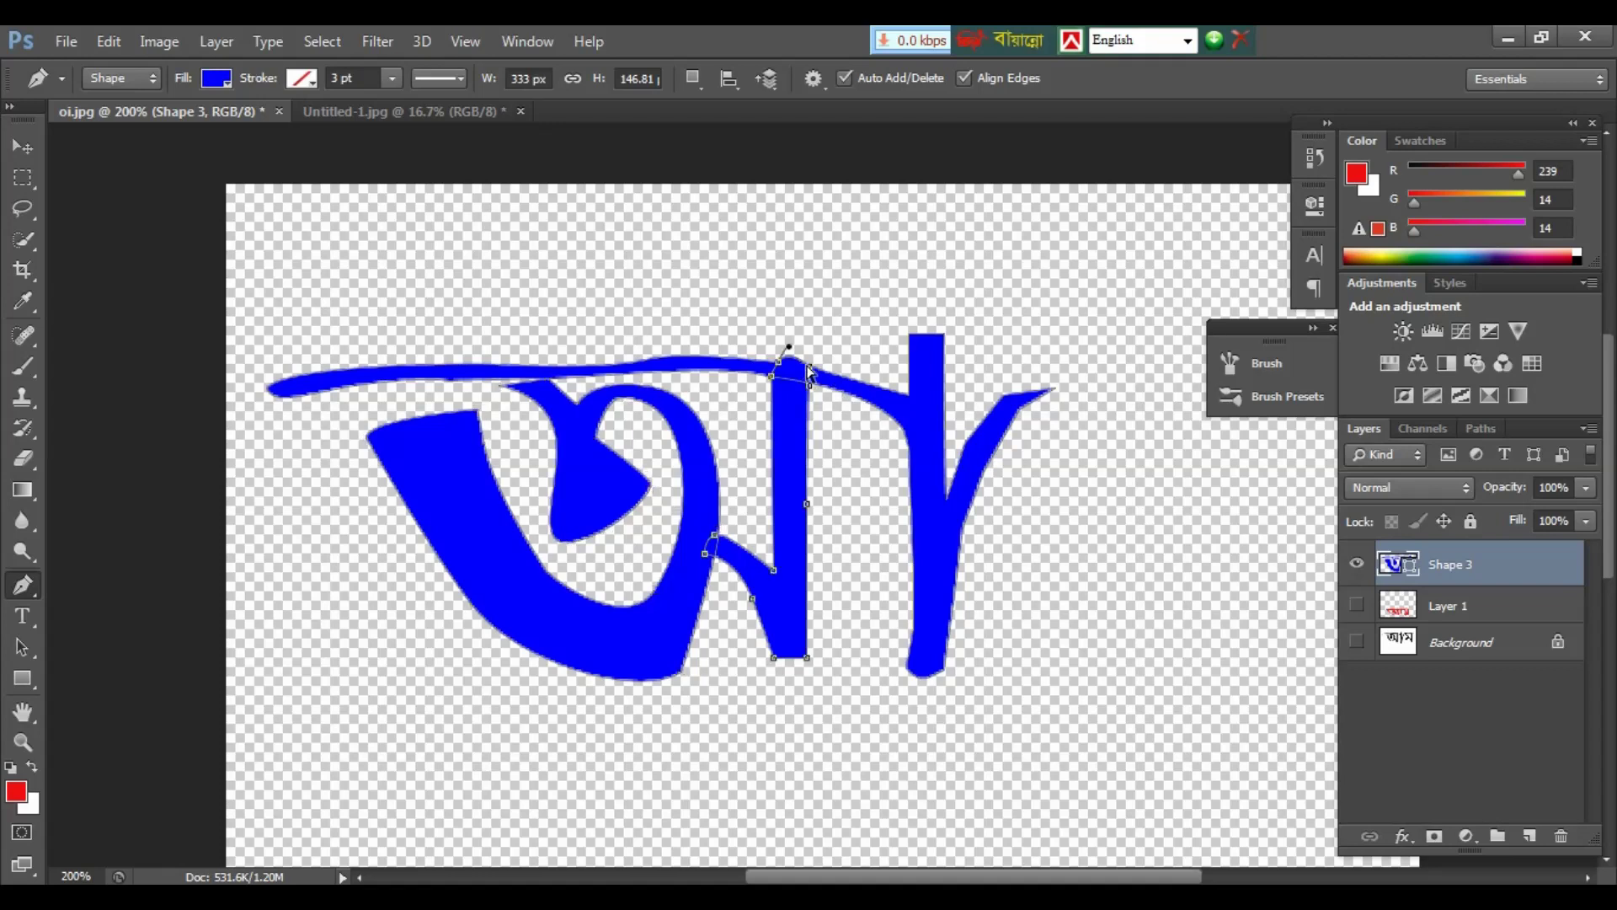
pyautogui.moveTo(807, 369); pyautogui.dragTo(807, 295)
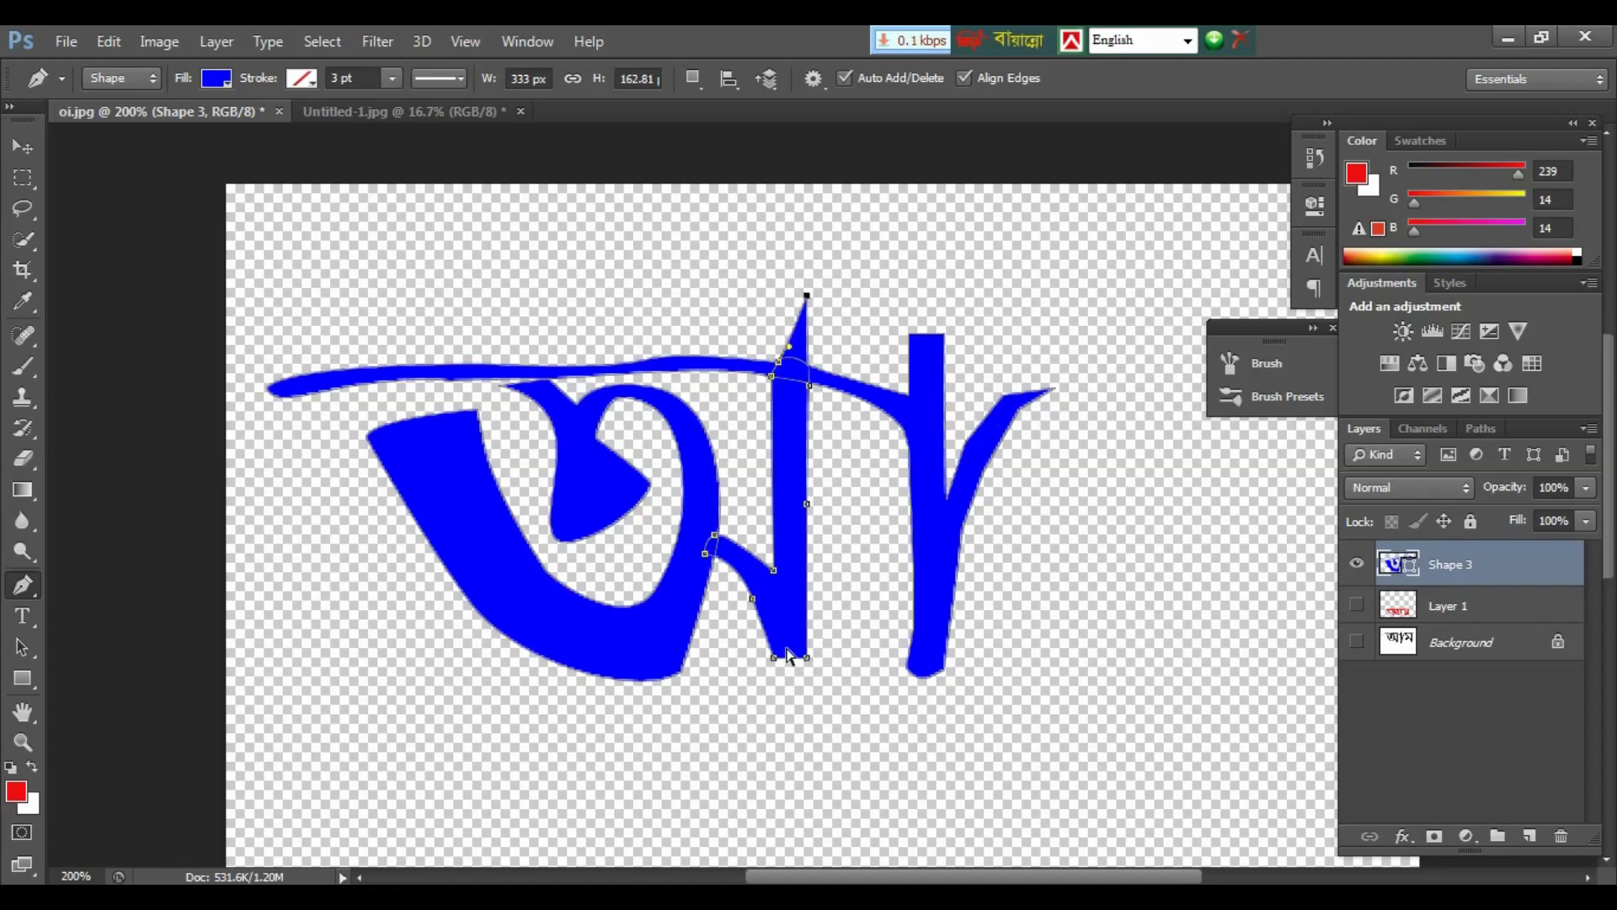
pyautogui.moveTo(706, 553); pyautogui.dragTo(682, 625)
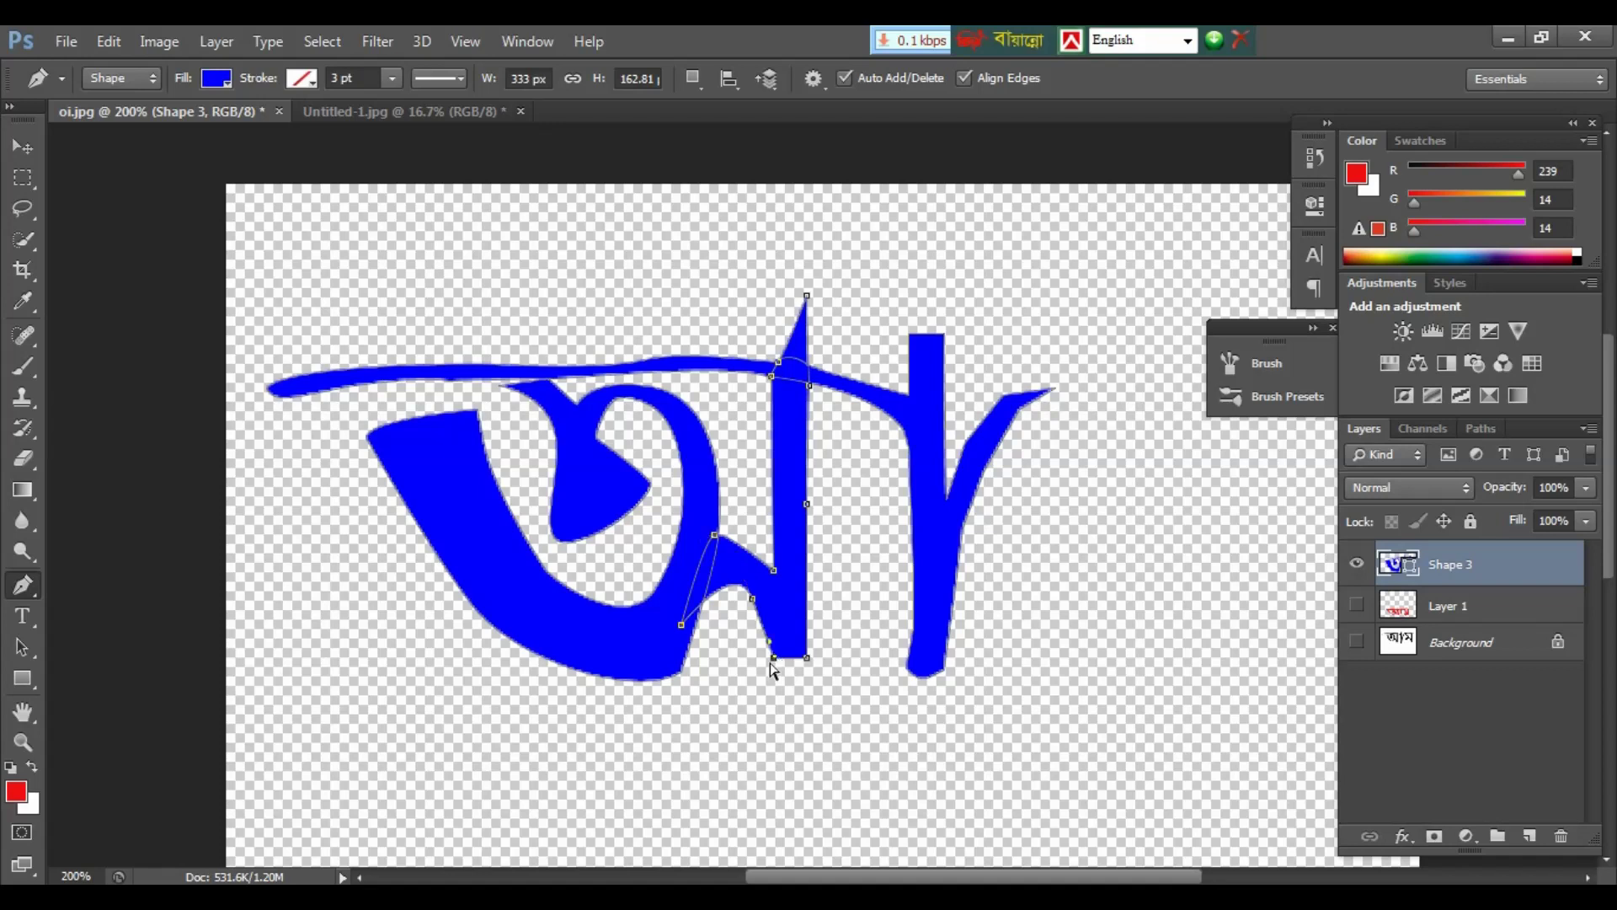
pyautogui.moveTo(773, 658); pyautogui.dragTo(746, 685)
pyautogui.click(292, 385)
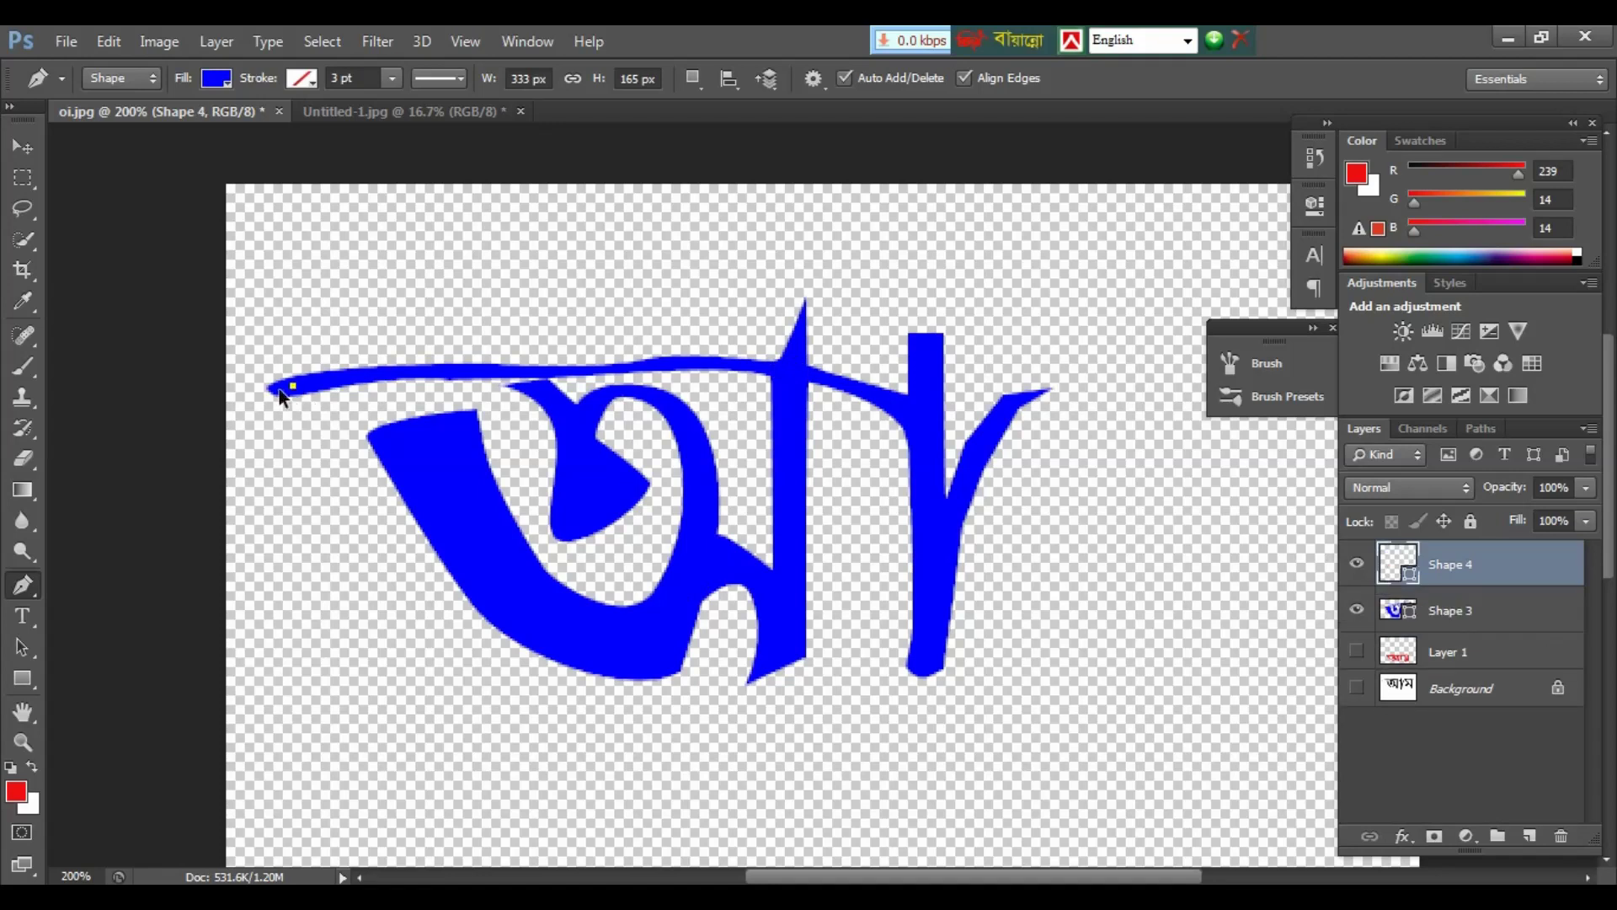
# Step: Undo the stray Shape 4, then flare the top bar's left end and raise a central peak
pyautogui.hotkey('ctrl', 'z')
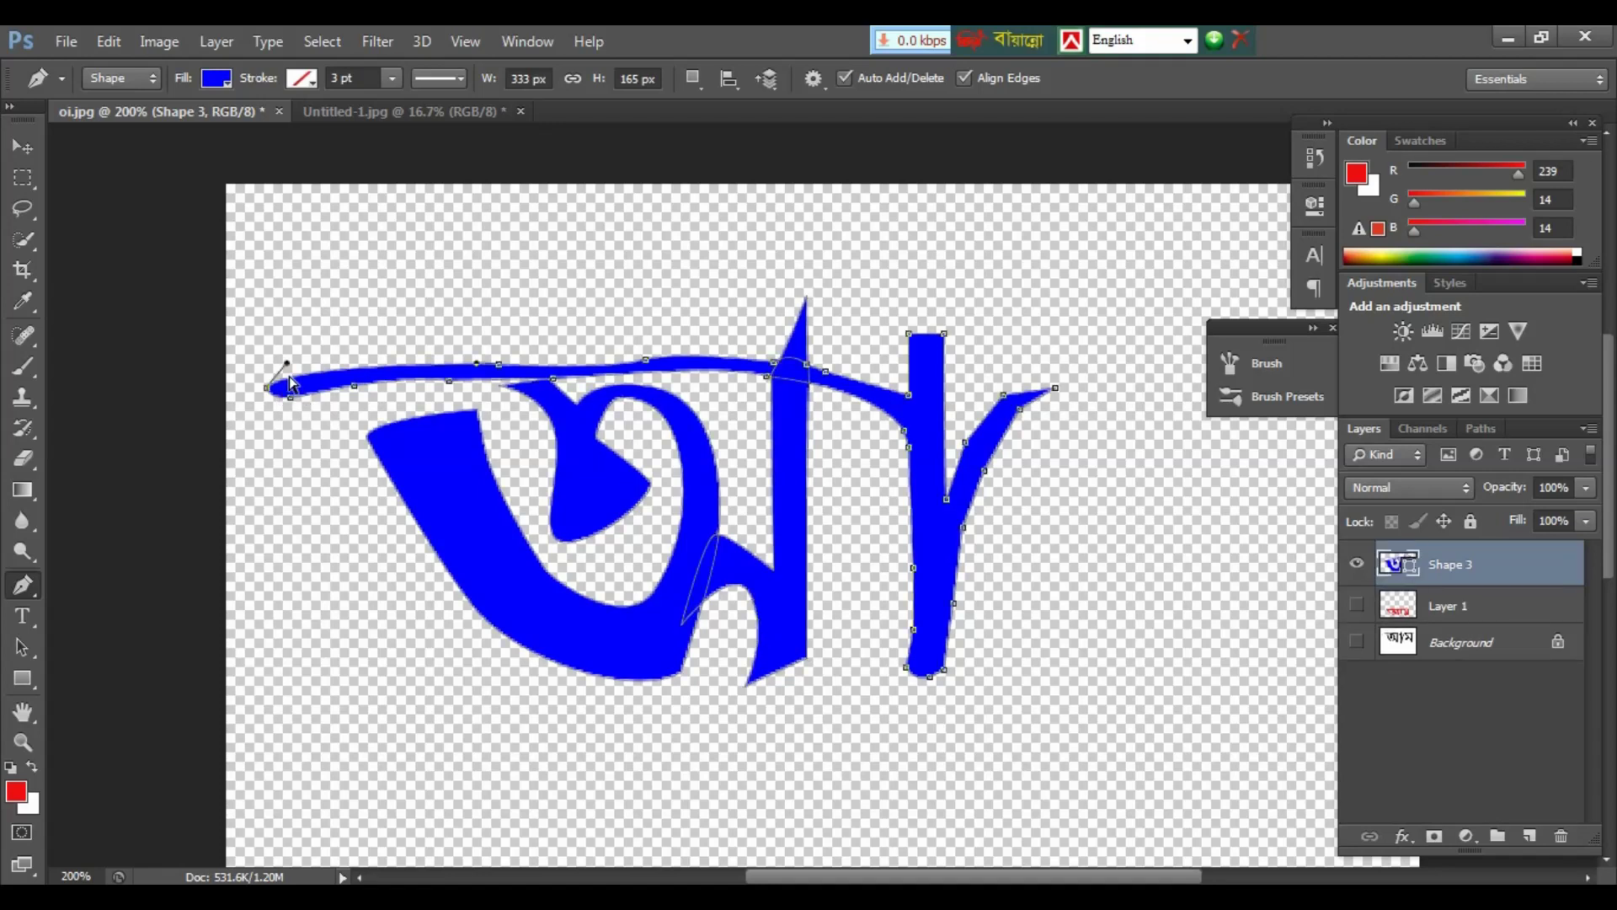
pyautogui.moveTo(276, 384); pyautogui.dragTo(257, 312)
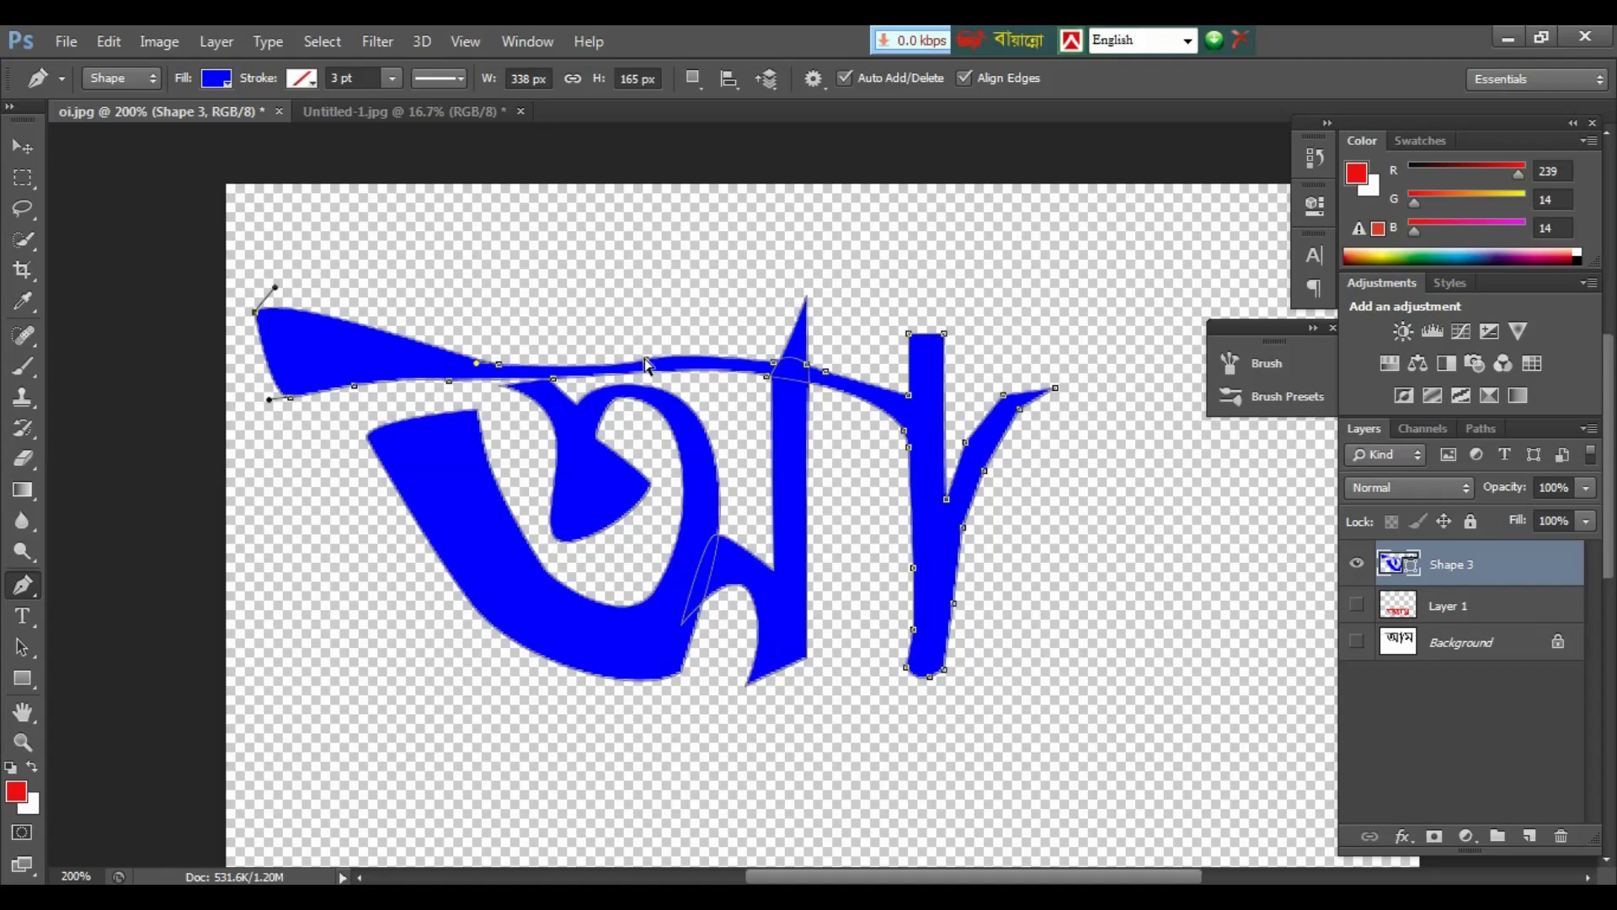
pyautogui.moveTo(646, 362); pyautogui.dragTo(632, 241)
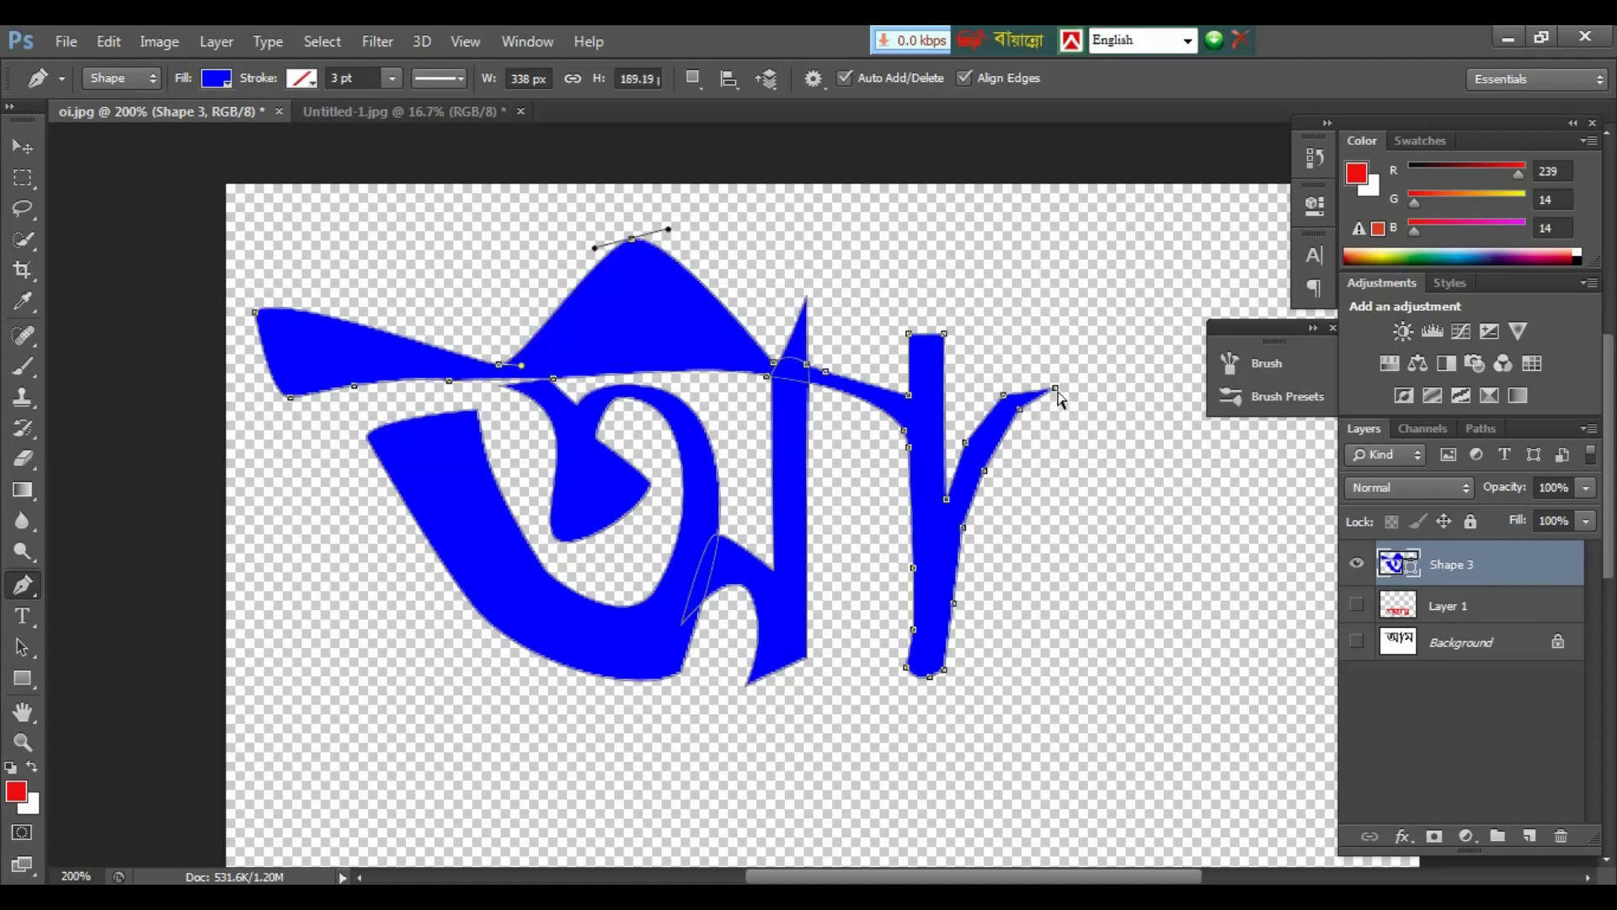
# Step: Stretch the right arm and stem corner into points and add a tall spike above the stem
pyautogui.moveTo(1056, 389); pyautogui.dragTo(1147, 334)
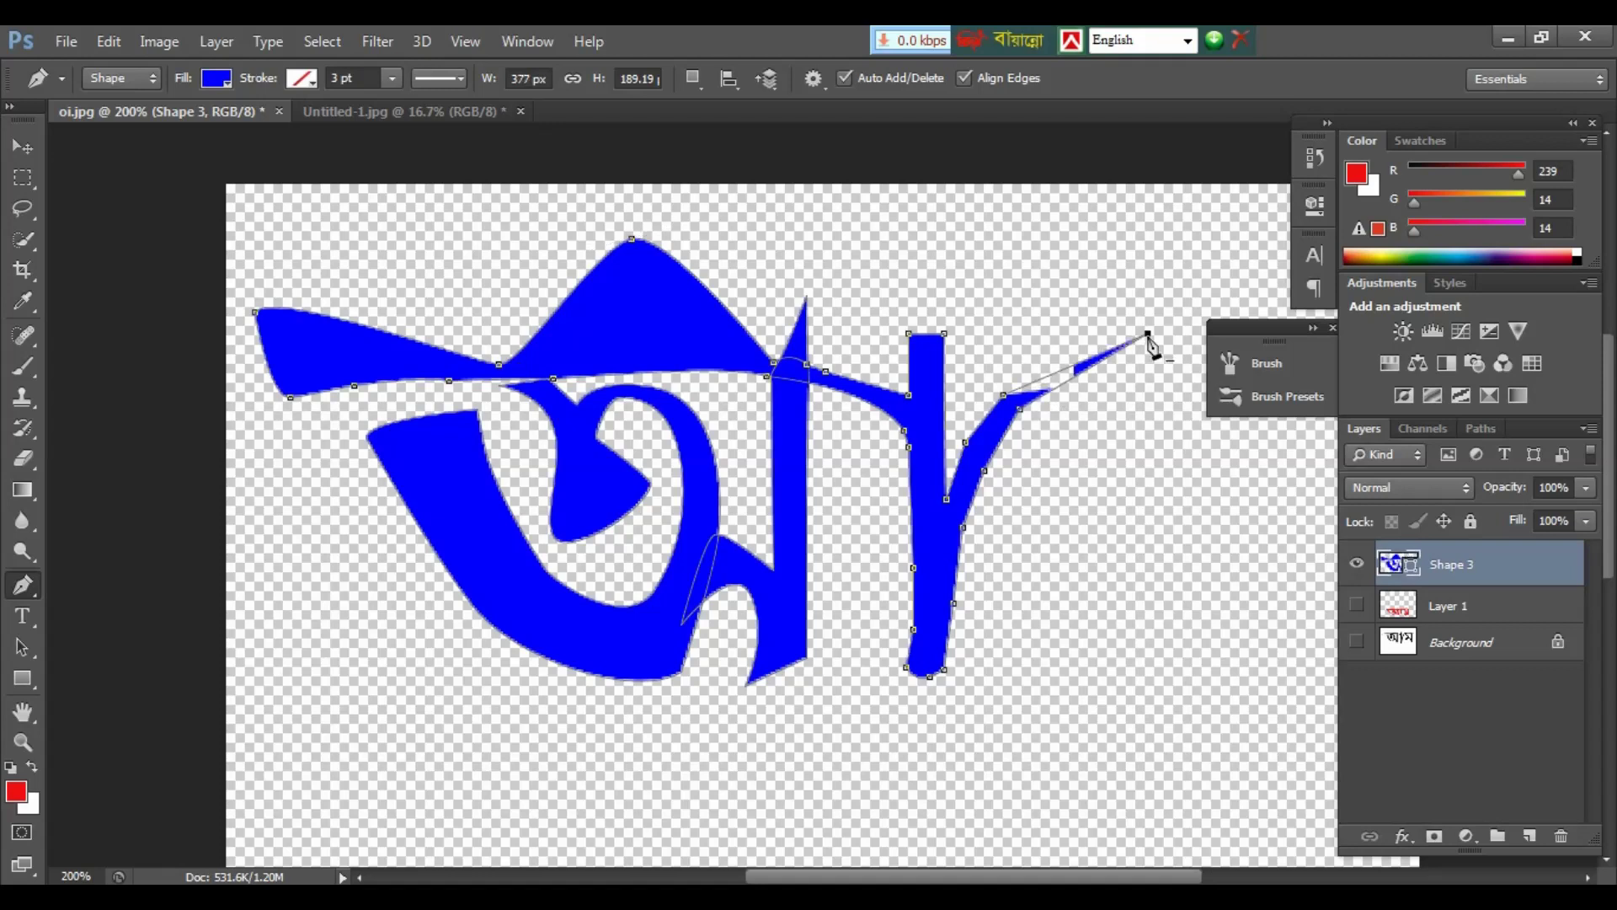
pyautogui.moveTo(945, 334); pyautogui.dragTo(1053, 281)
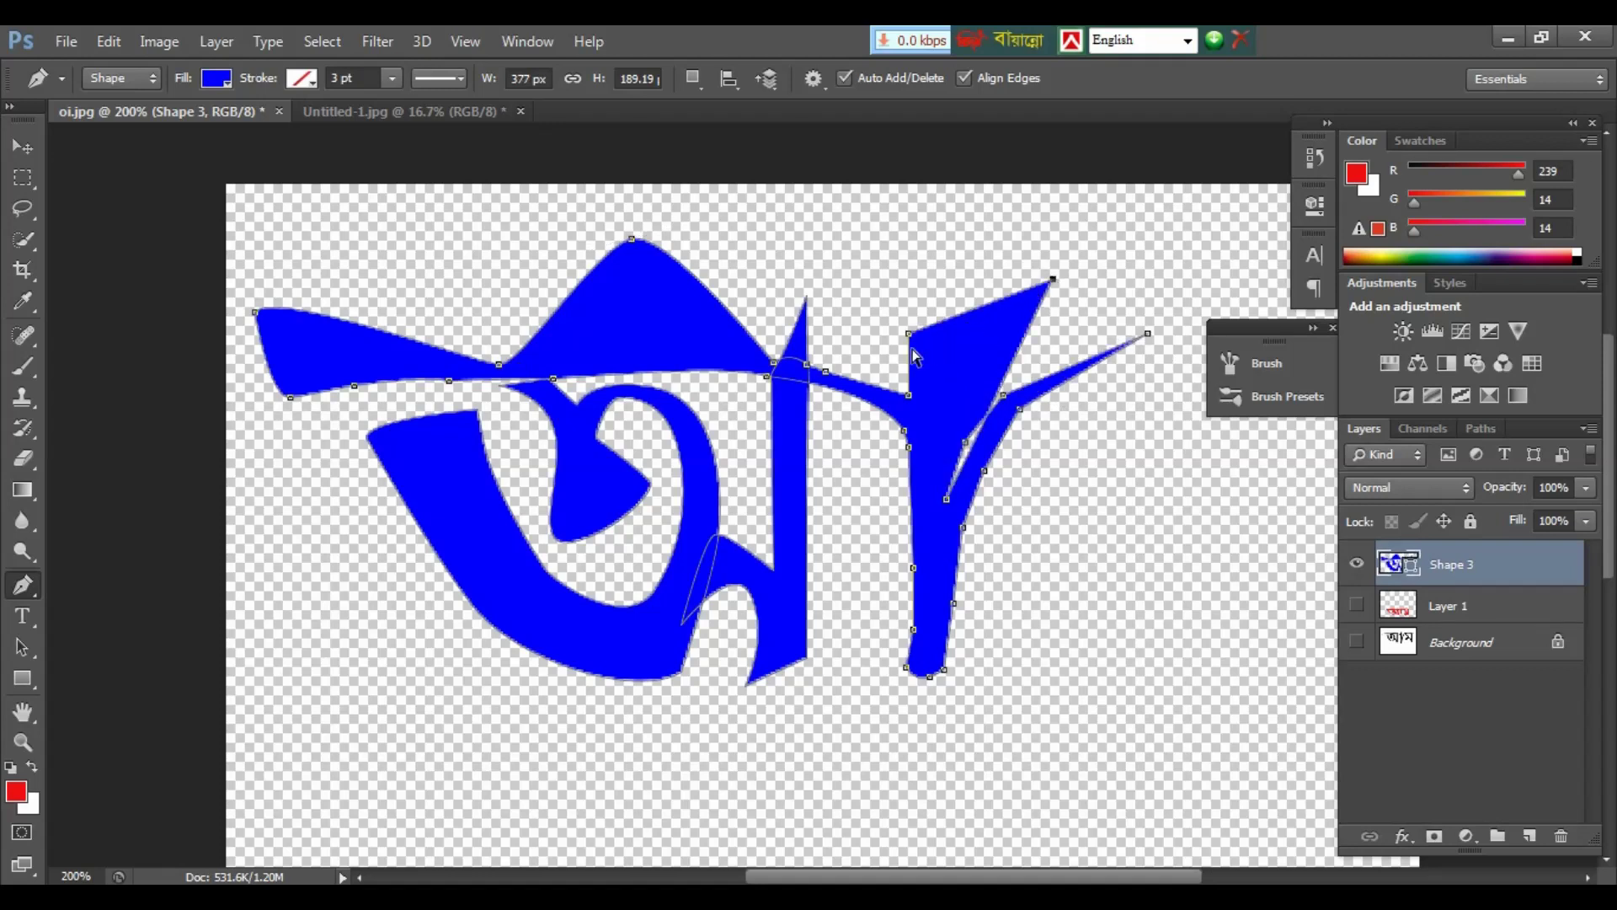
pyautogui.moveTo(829, 379); pyautogui.dragTo(831, 203)
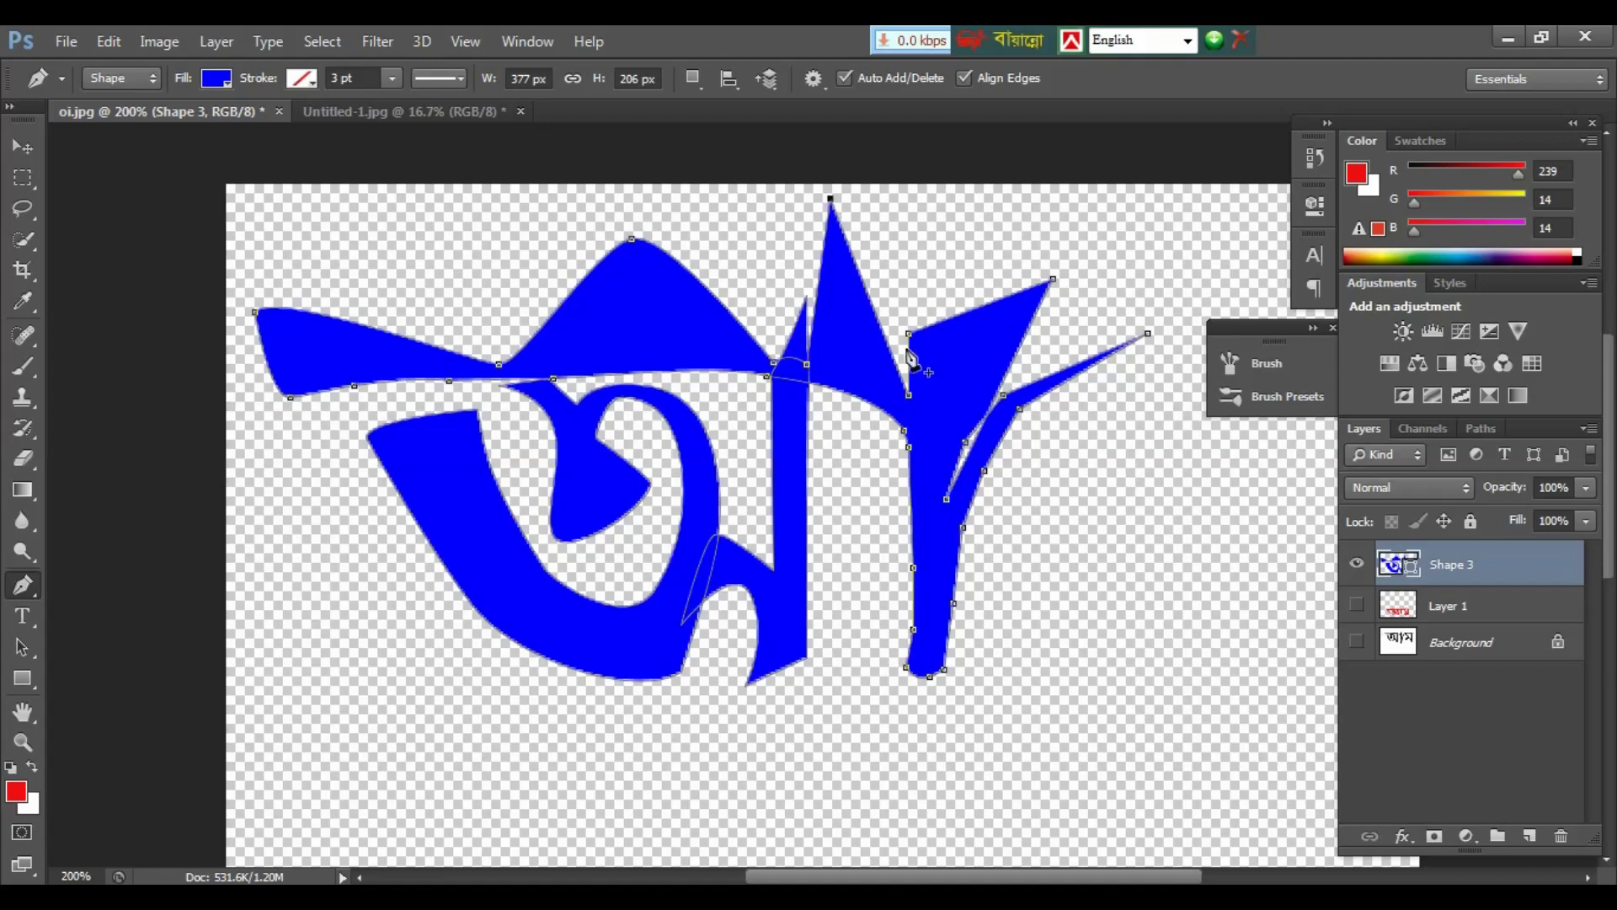
pyautogui.press('v')
pyautogui.hotkey('ctrl', '-')
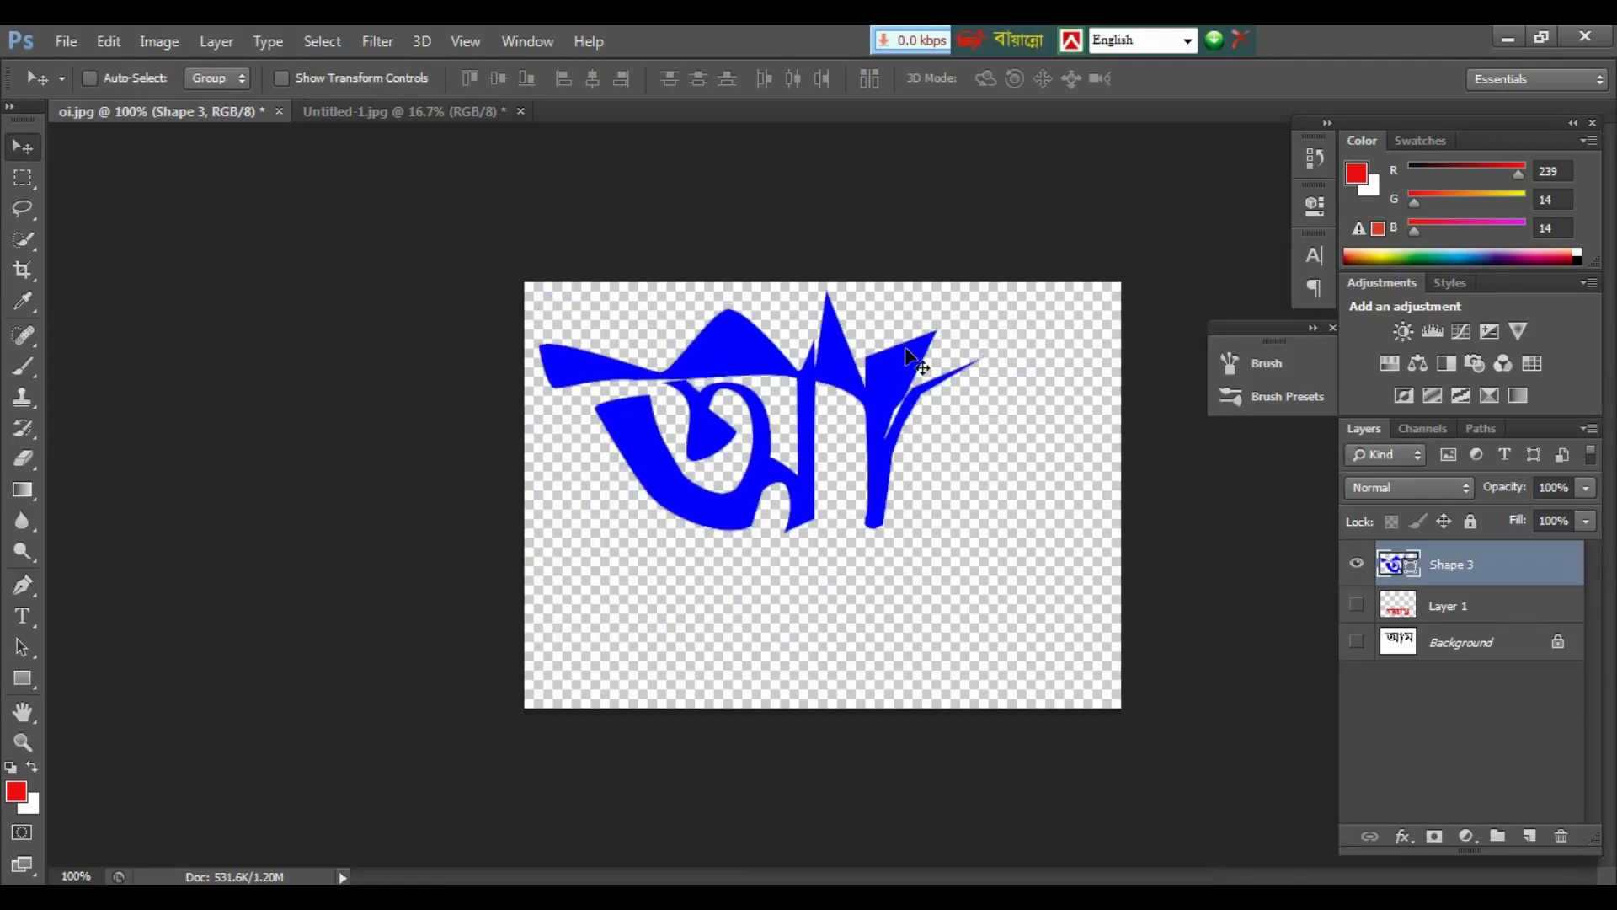